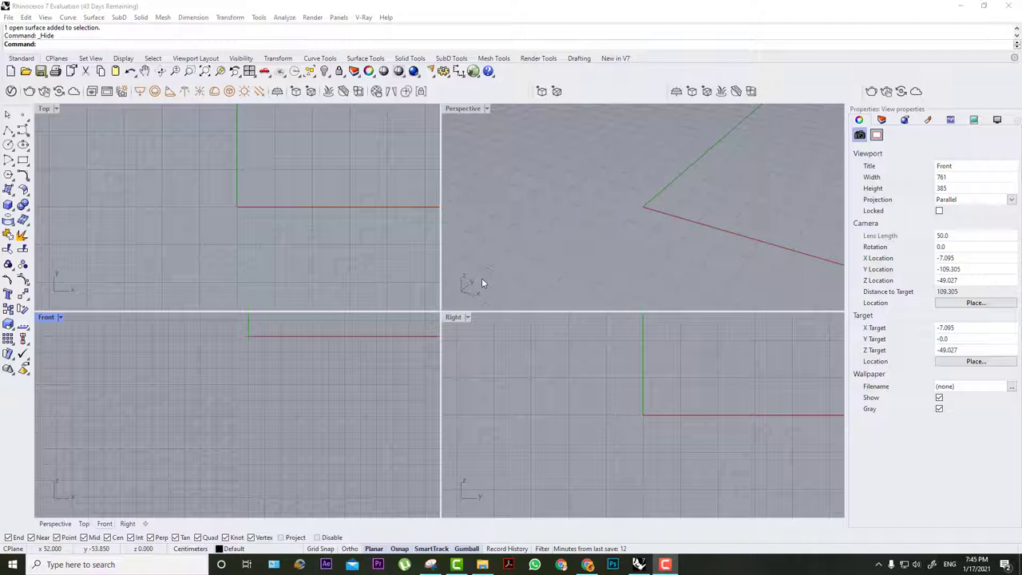
# Draw a rectangle 36 cm wide and 70 cm high near the origin in a maximized Front view.
pyautogui.doubleClick(47, 317)
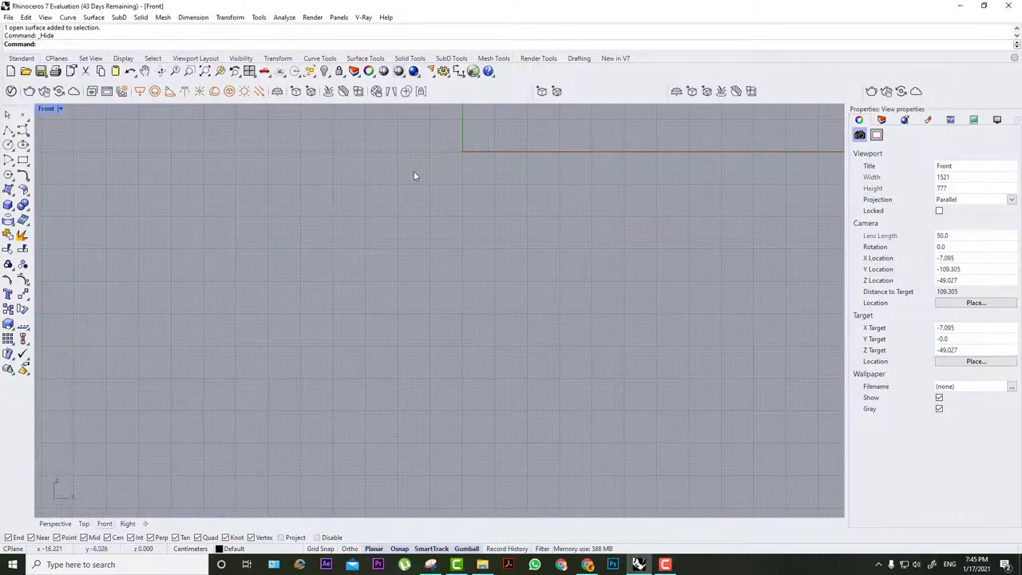
pyautogui.moveTo(413, 176); pyautogui.dragTo(372, 278, button='right')
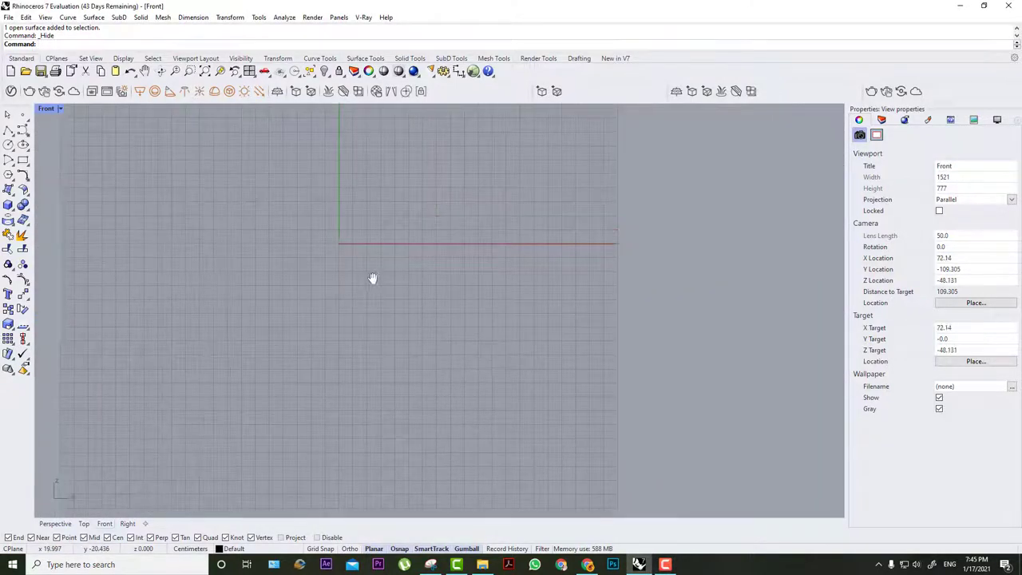
pyautogui.click(23, 160)
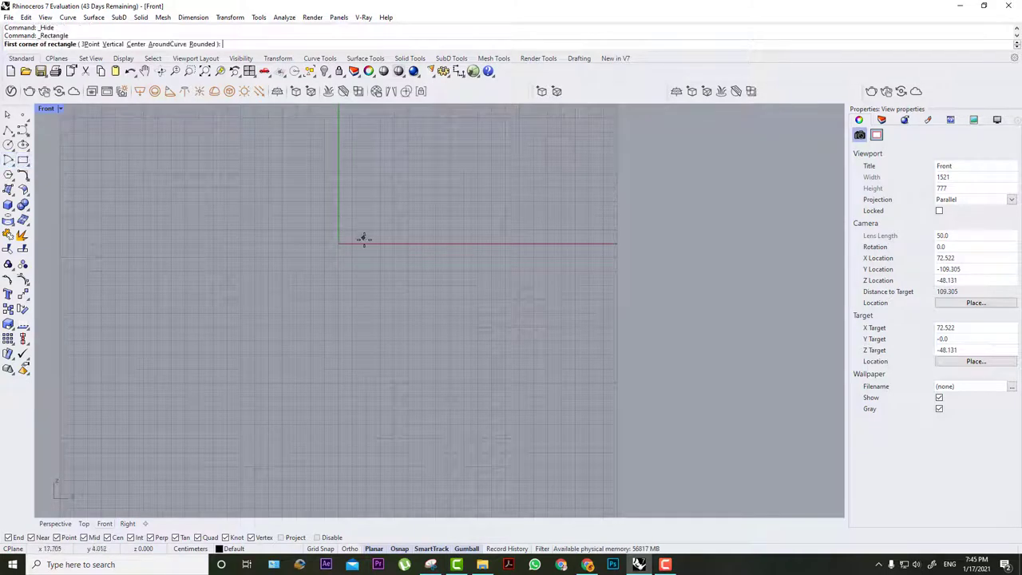
pyautogui.click(368, 257)
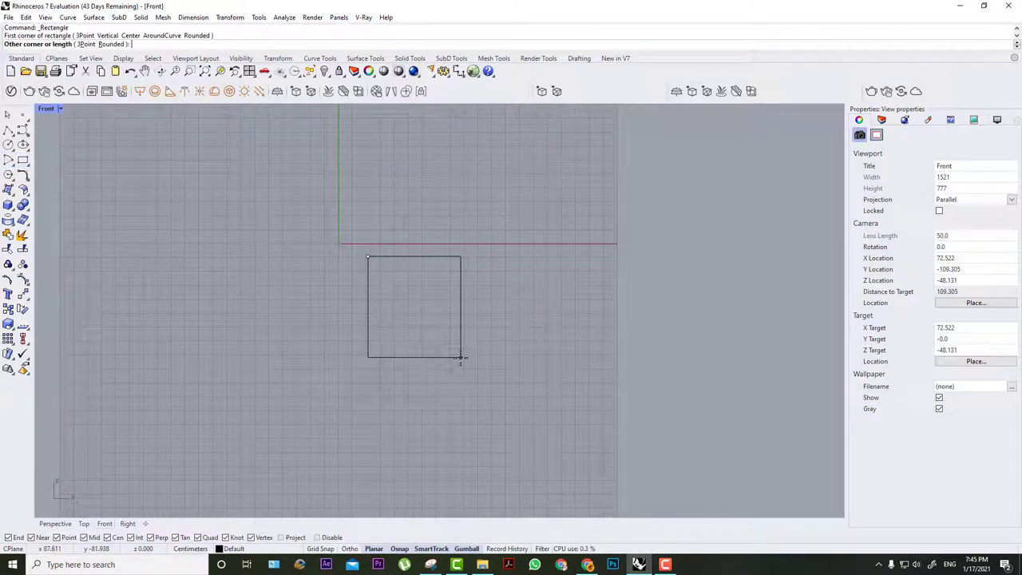
pyautogui.write('36')
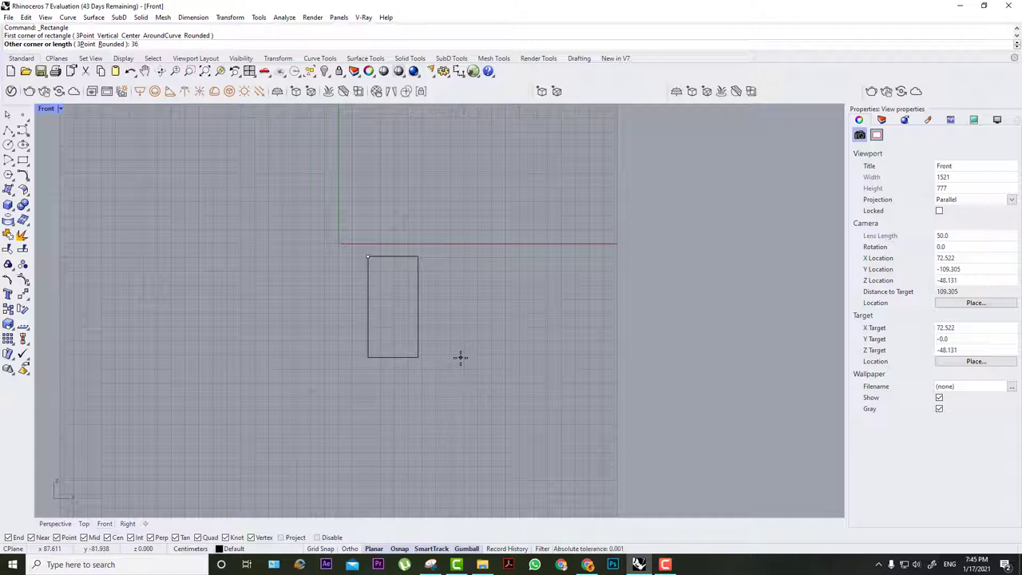
pyautogui.press('Return')
pyautogui.write('70')
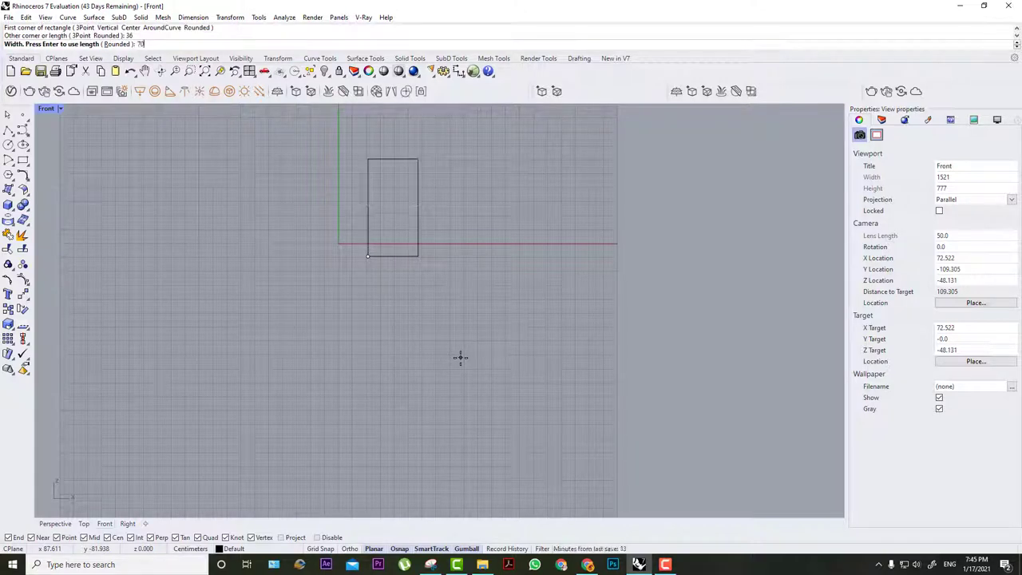
pyautogui.press('Return')
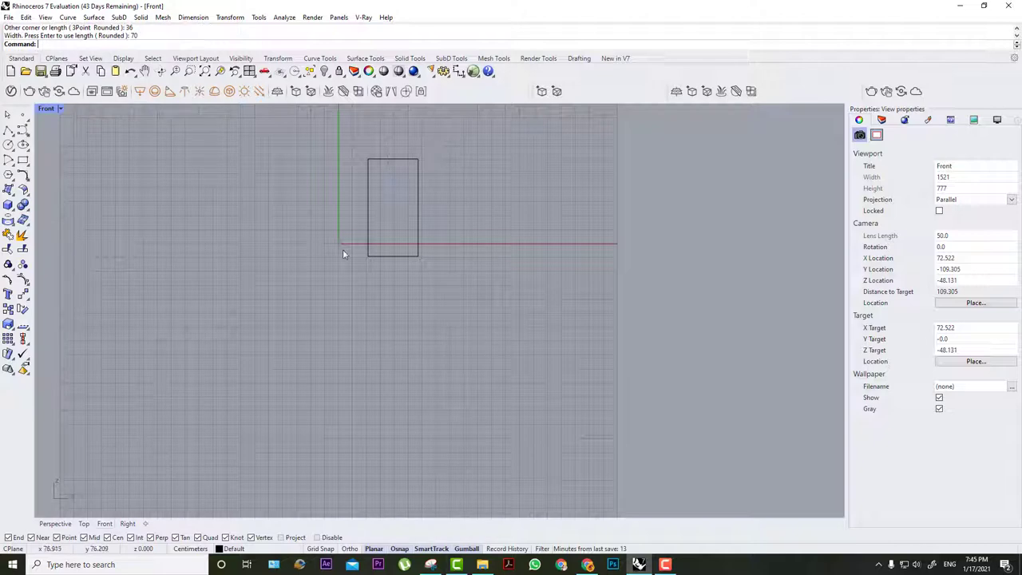
# Duplicate the rectangle horizontally to its left, leaving a gap between the two.
pyautogui.click(368, 232)
pyautogui.moveTo(431, 208); pyautogui.dragTo(265, 191)
pyautogui.moveTo(407, 151); pyautogui.dragTo(428, 226, button='right')
# Move both rectangles together to the right along the X axis, into empty space beyond the grid.
pyautogui.moveTo(448, 220); pyautogui.dragTo(109, 349)
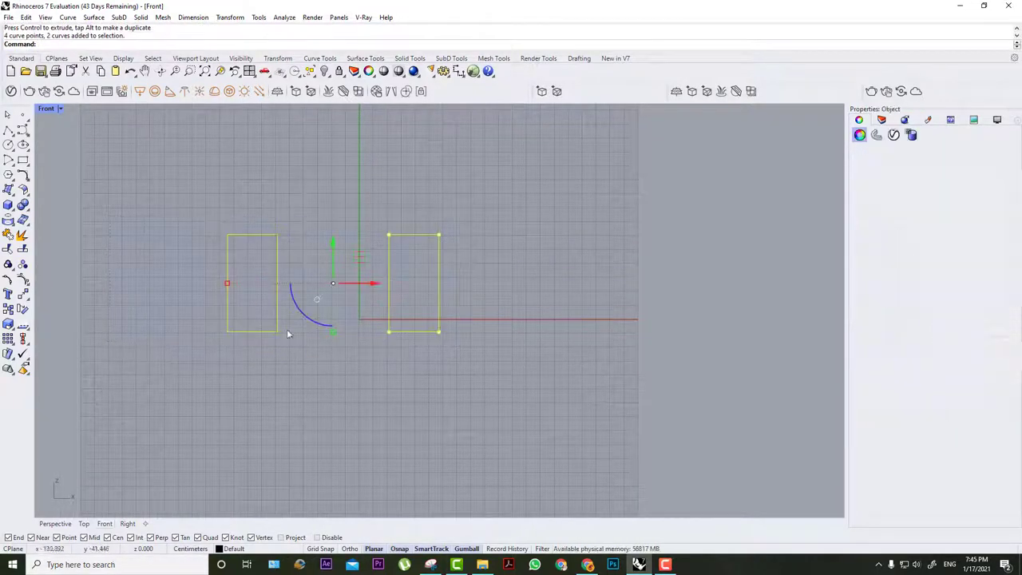
pyautogui.moveTo(356, 260); pyautogui.dragTo(718, 294)
pyautogui.moveTo(719, 294); pyautogui.dragTo(183, 265, button='right')
pyautogui.moveTo(183, 265); pyautogui.dragTo(436, 265)
pyautogui.scroll(-10, 433, 264)
pyautogui.scroll(8, 436, 262)
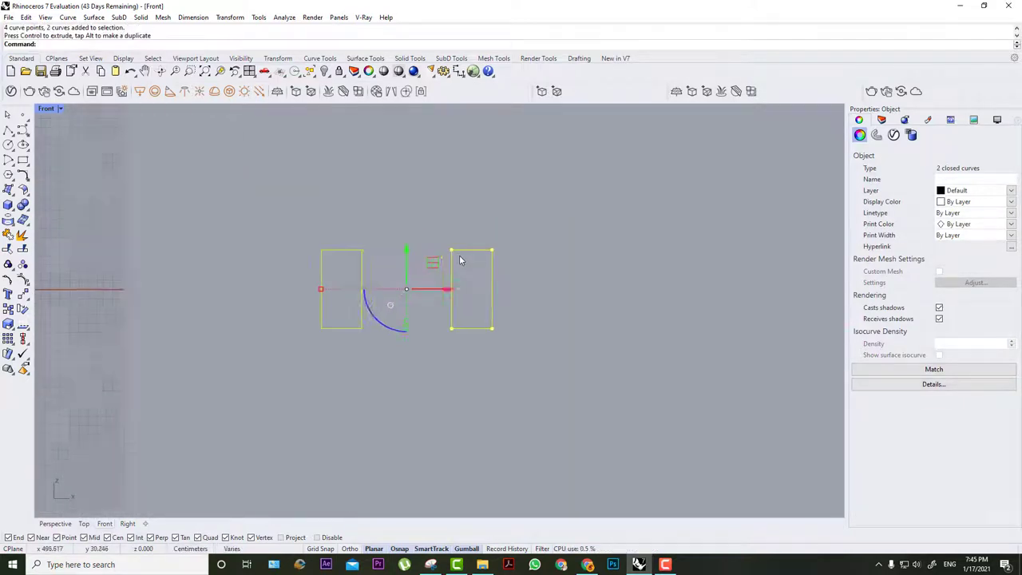
pyautogui.scroll(2, 458, 256)
pyautogui.click(505, 233)
pyautogui.moveTo(276, 229); pyautogui.dragTo(220, 247)
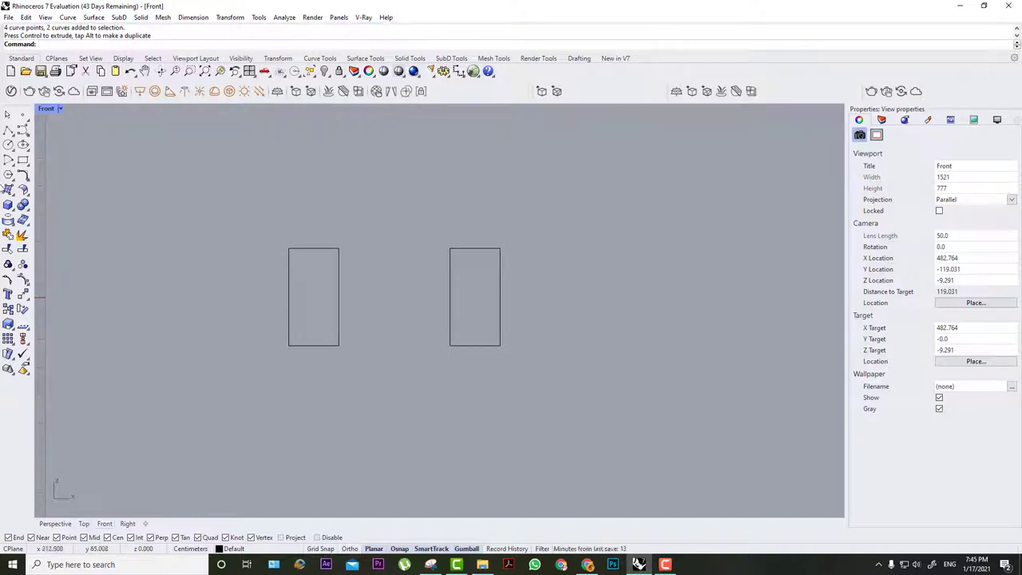
# Dimension the right rectangle's width above its top edge and its height beside its right edge.
pyautogui.click(458, 71)
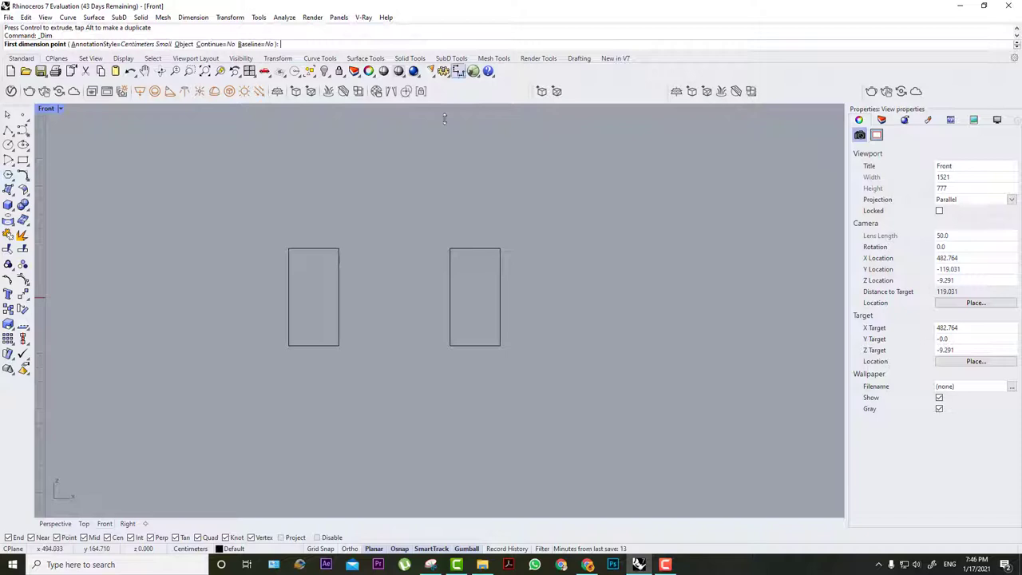
pyautogui.click(449, 248)
pyautogui.click(500, 248)
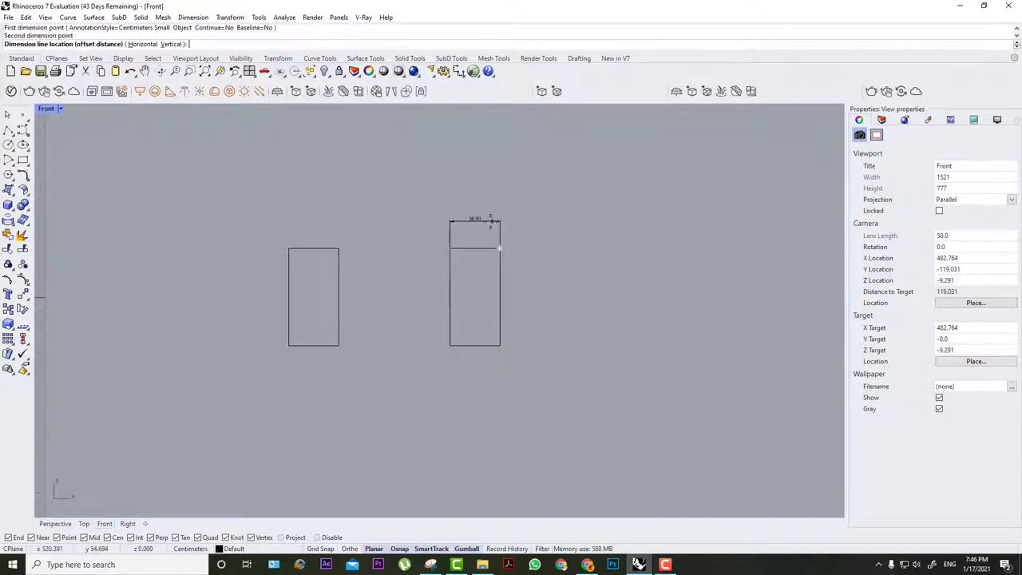
pyautogui.click(488, 222)
pyautogui.scroll(3, 474, 225)
pyautogui.press('Return')
pyautogui.click(531, 266)
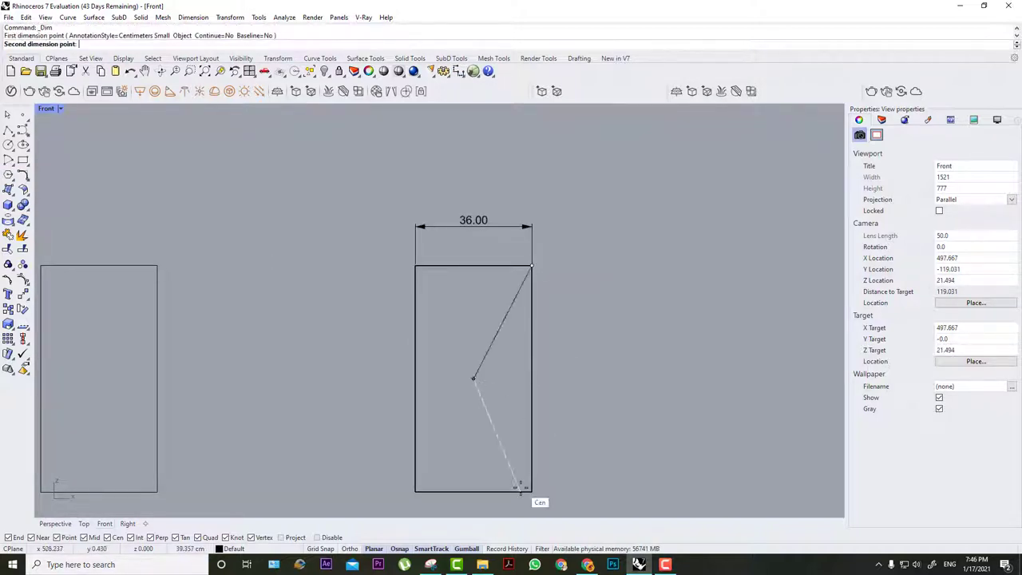
pyautogui.click(530, 490)
pyautogui.click(591, 435)
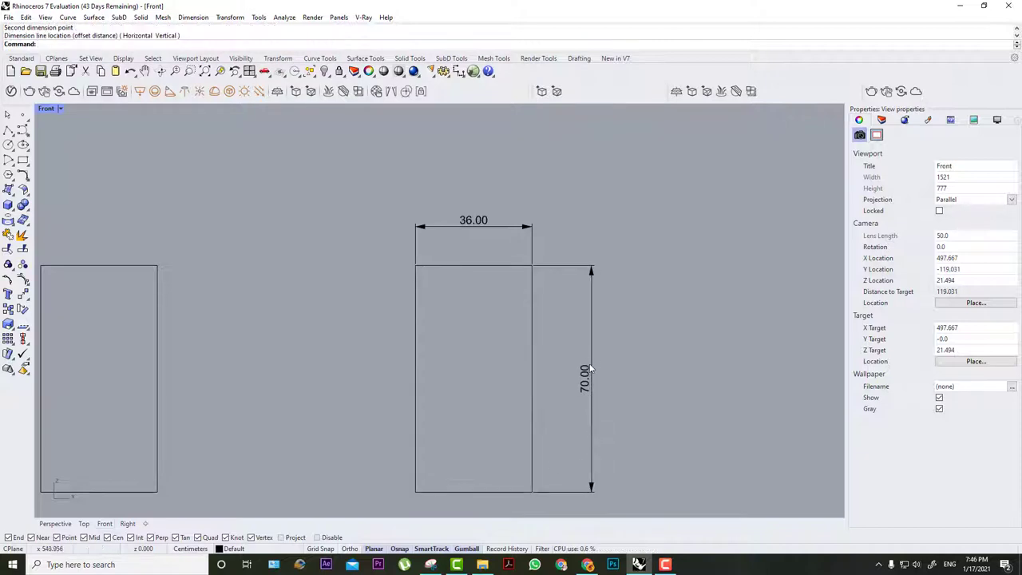
# Offset the left rectangle inward by 1.5 cm with sharp corners.
pyautogui.moveTo(341, 290); pyautogui.dragTo(457, 268, button='right')
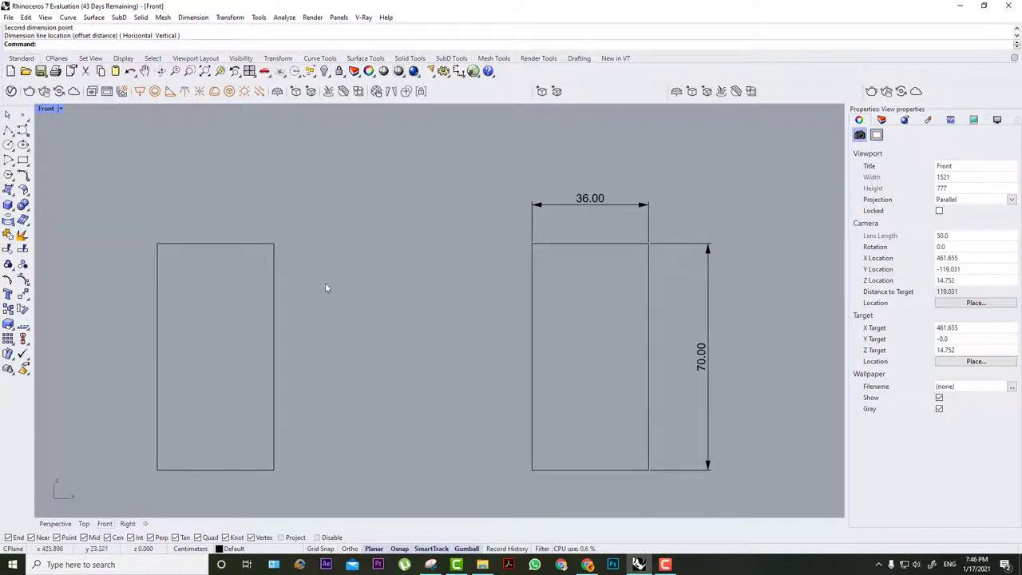
pyautogui.moveTo(330, 254); pyautogui.dragTo(427, 220, button='right')
pyautogui.moveTo(251, 239); pyautogui.dragTo(252, 239)
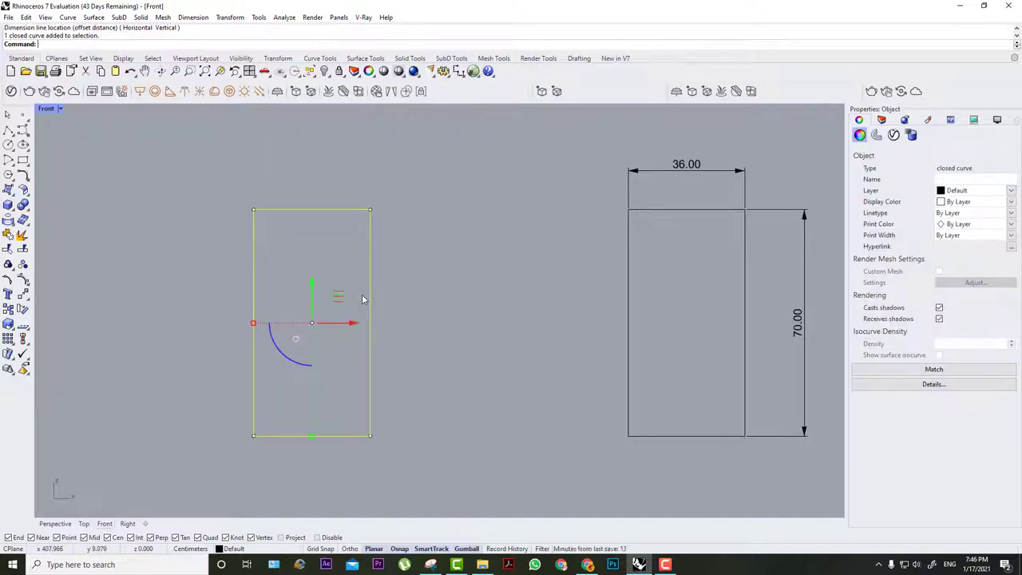
pyautogui.press('BackSpace')
pyautogui.press('BackSpace')
pyautogui.write('Offset')
pyautogui.press('Return')
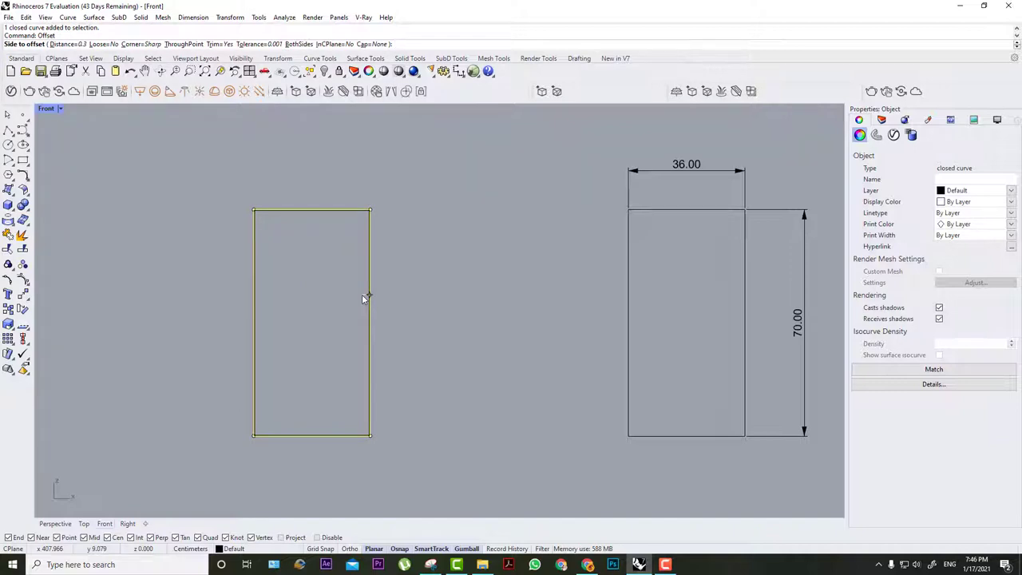
pyautogui.scroll(5, 358, 258)
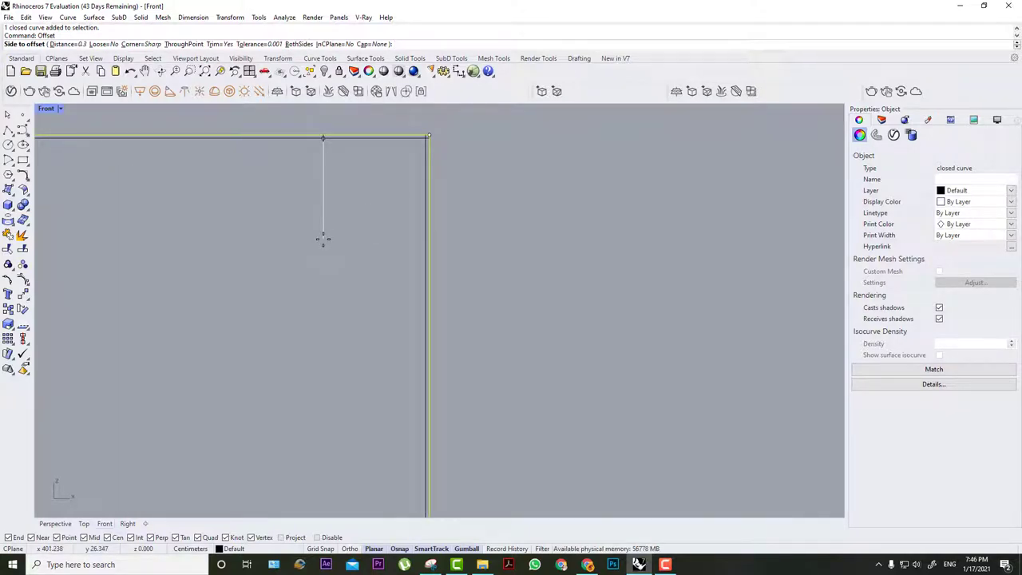
pyautogui.write('1.5')
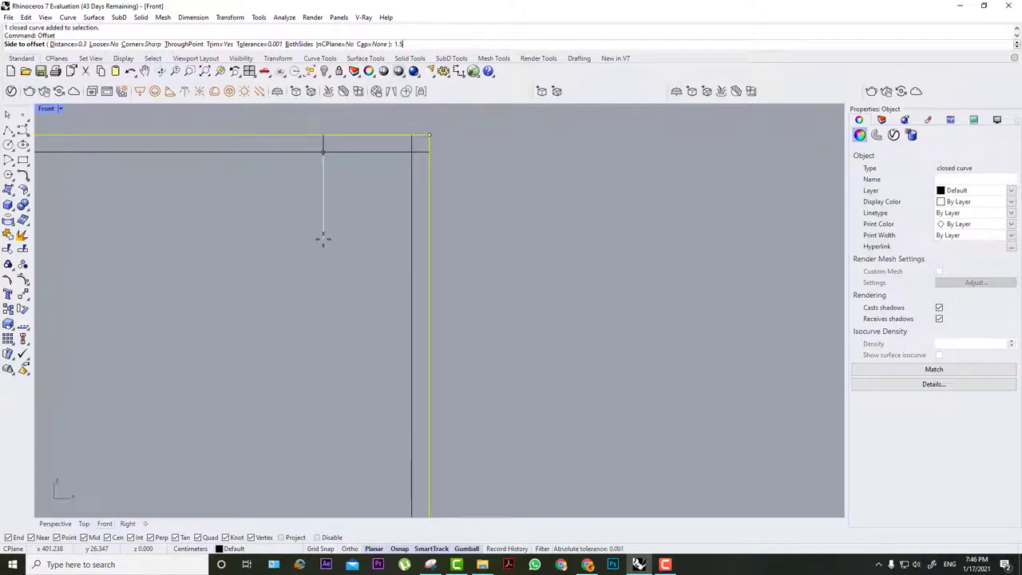
pyautogui.press('Return')
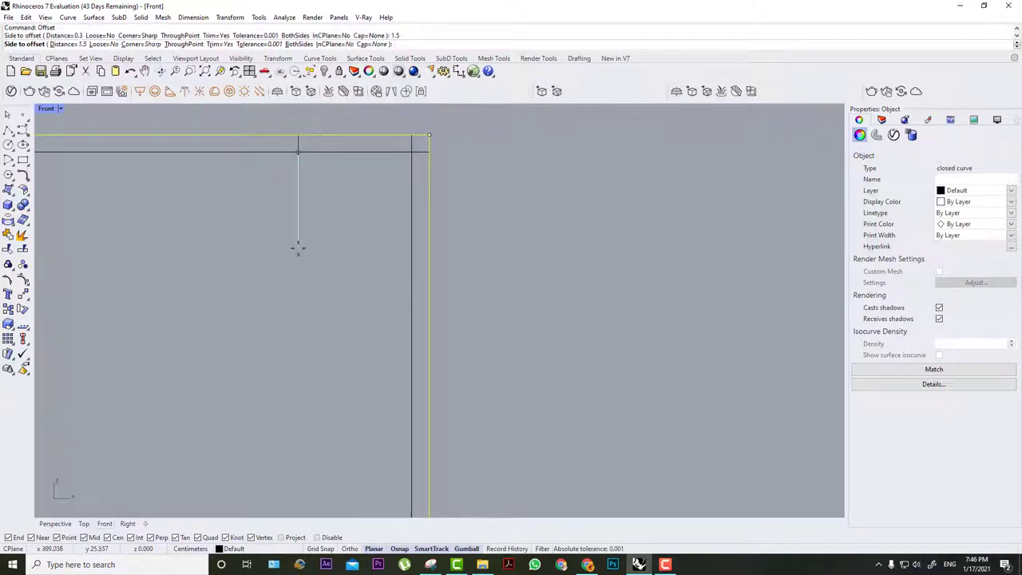
pyautogui.click(298, 248)
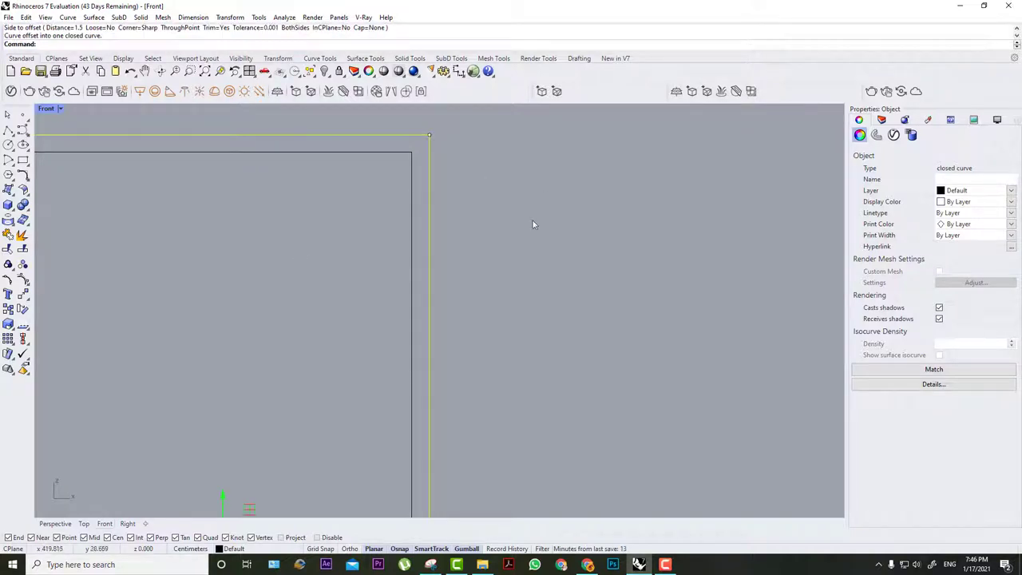
# Draw a polyline from the inner rectangle's top-left corner 10 cm straight down, and across to its right side.
pyautogui.scroll(-2, 533, 224)
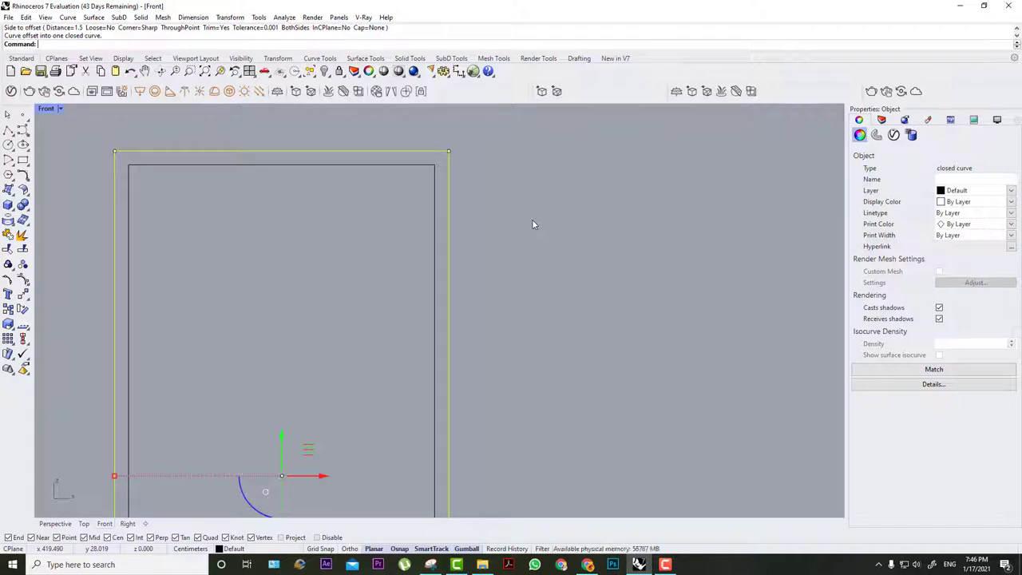
pyautogui.scroll(-3, 532, 225)
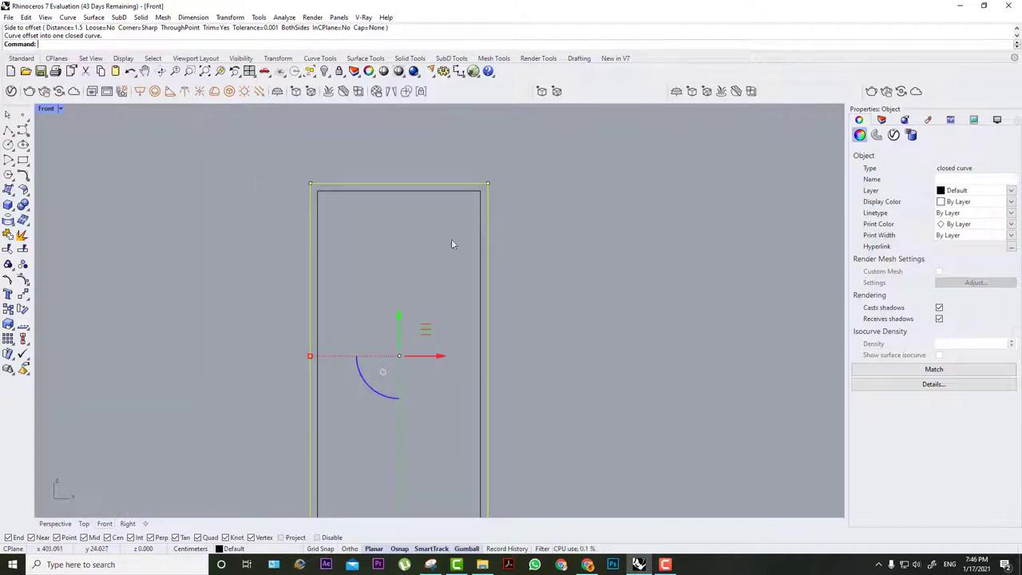
pyautogui.moveTo(511, 240); pyautogui.dragTo(439, 268, button='right')
pyautogui.scroll(-4, 529, 191)
pyautogui.scroll(2, 529, 192)
pyautogui.click(539, 203)
pyautogui.scroll(2, 311, 196)
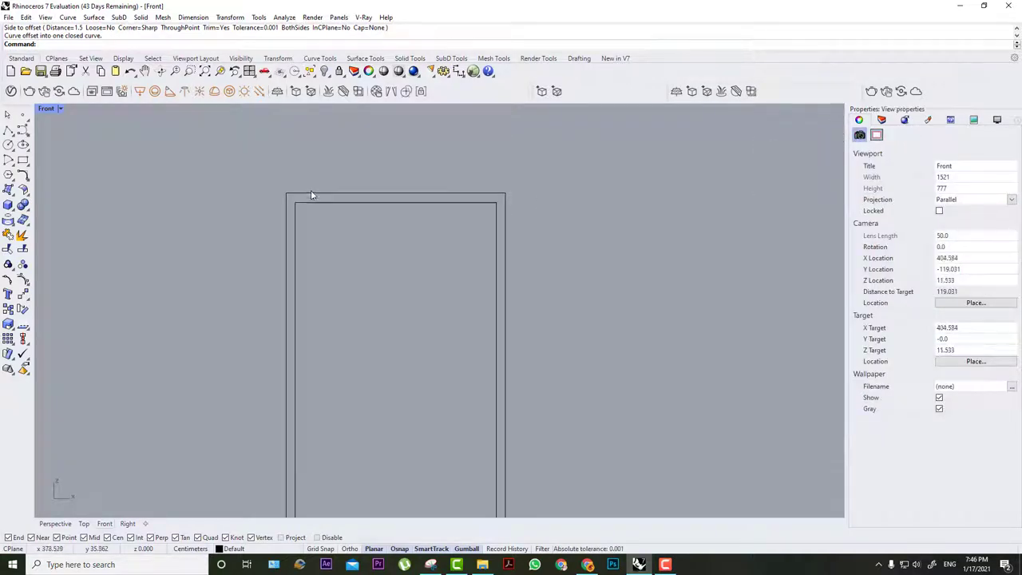
pyautogui.click(8, 130)
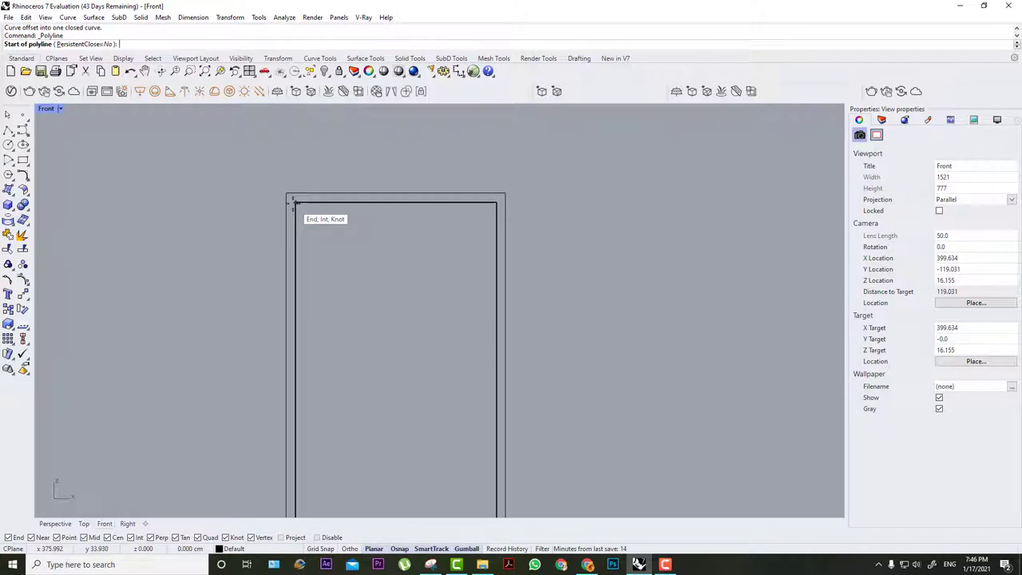
pyautogui.click(294, 202)
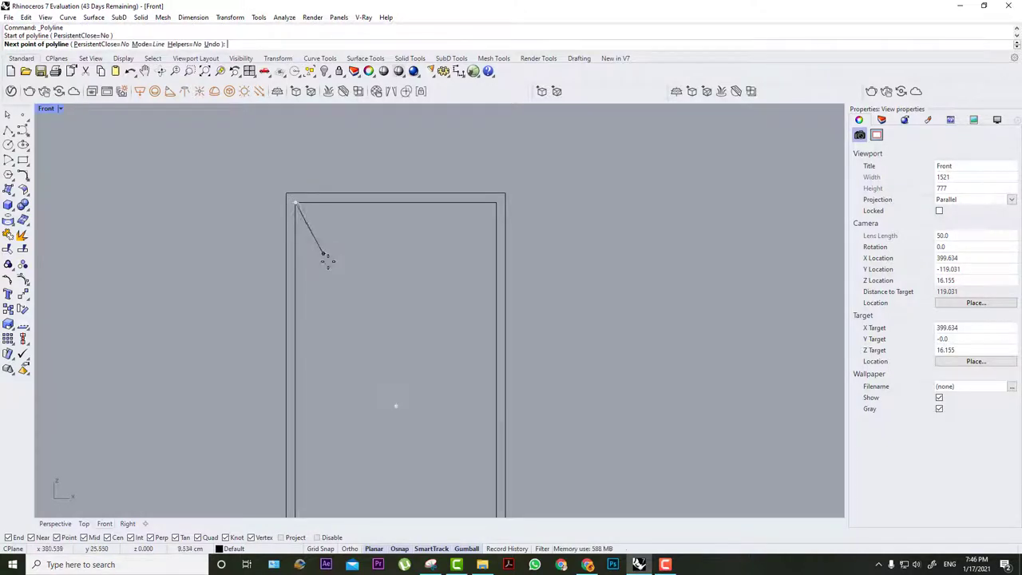
pyautogui.write('10')
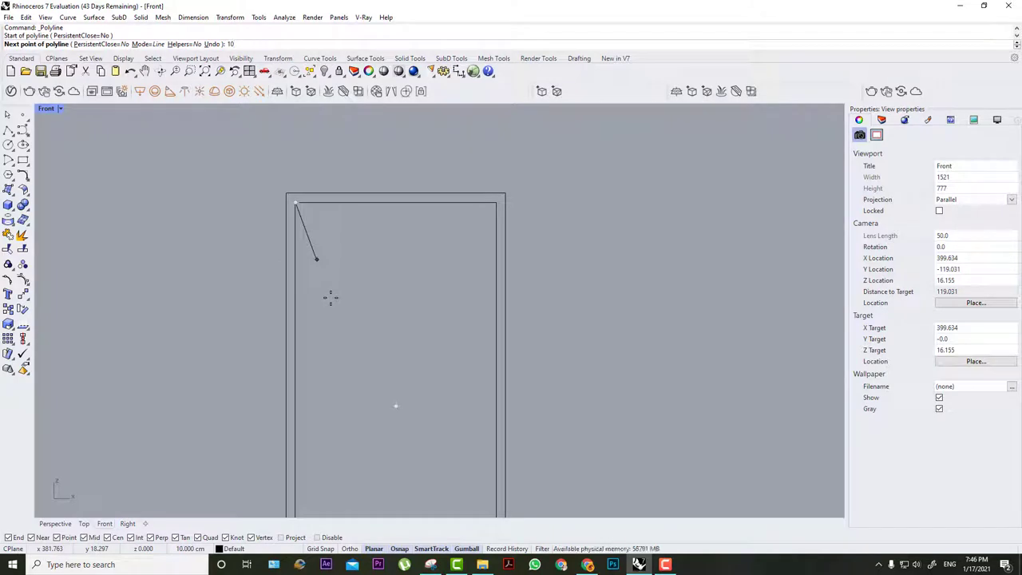
pyautogui.press('Return')
pyautogui.press('F8')
pyautogui.click(316, 279)
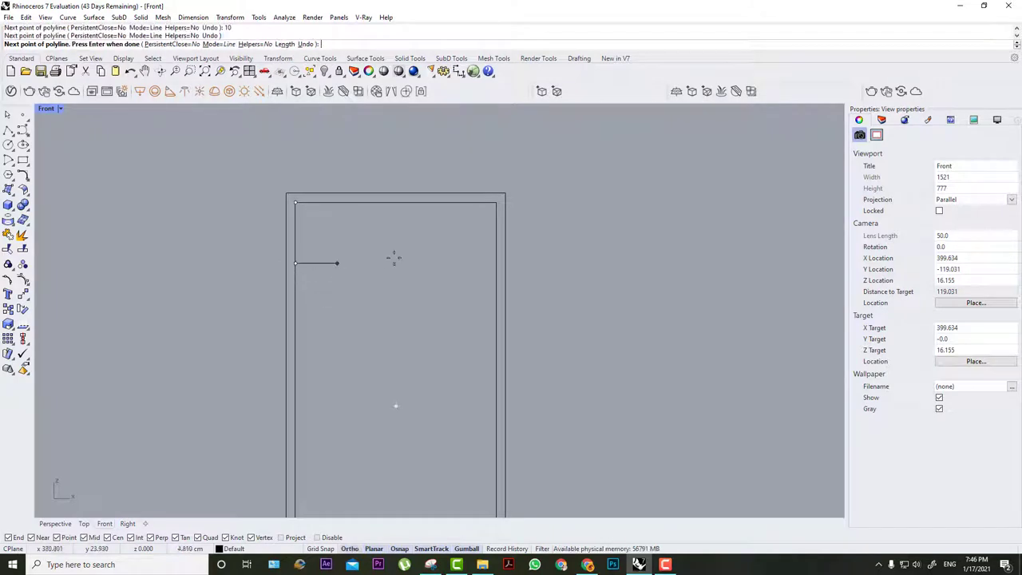
pyautogui.press('F8')
pyautogui.click(496, 263)
pyautogui.press('Return')
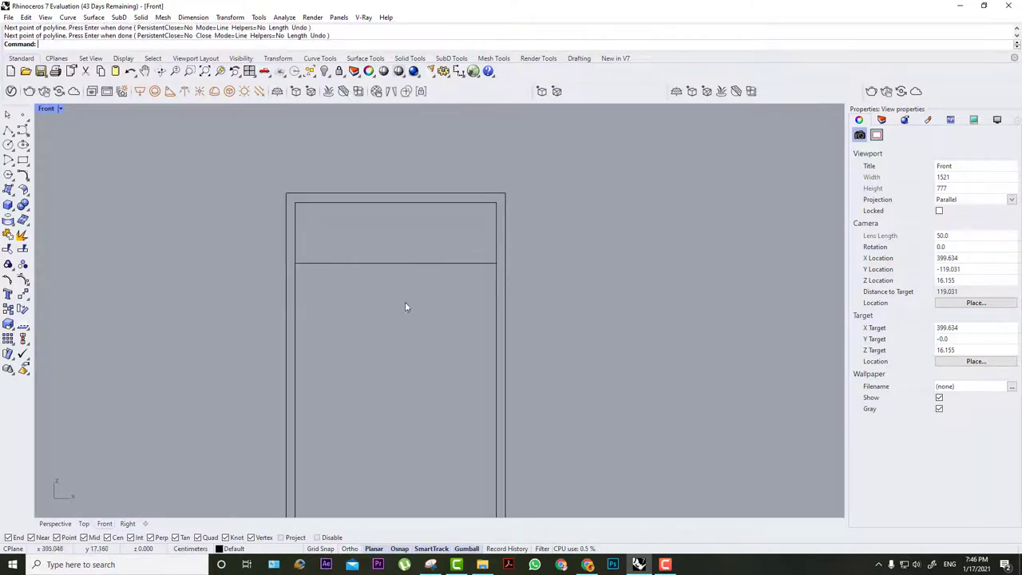
pyautogui.press('Return')
pyautogui.click(297, 262)
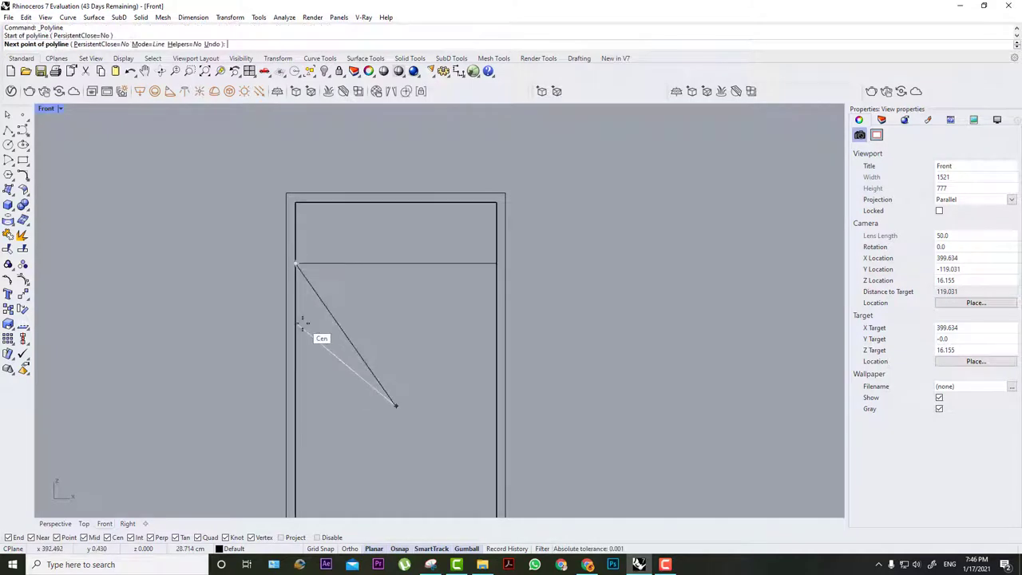
pyautogui.press('Escape')
# Copy the L-shaped polyline downward from the inner rectangle's top-left corner to the polyline's own lower-left corner.
pyautogui.moveTo(356, 320); pyautogui.dragTo(356, 320)
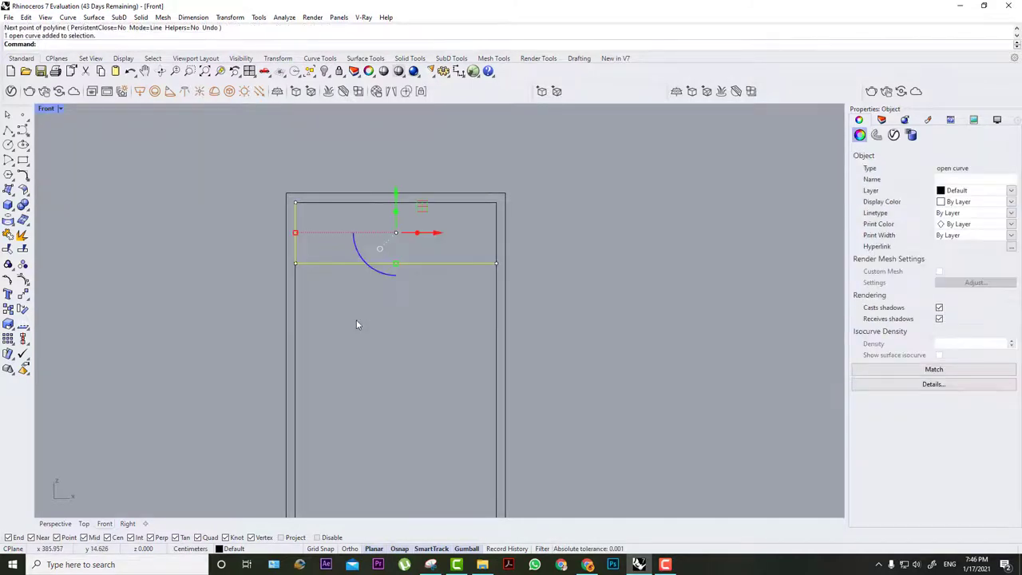
pyautogui.click(8, 311)
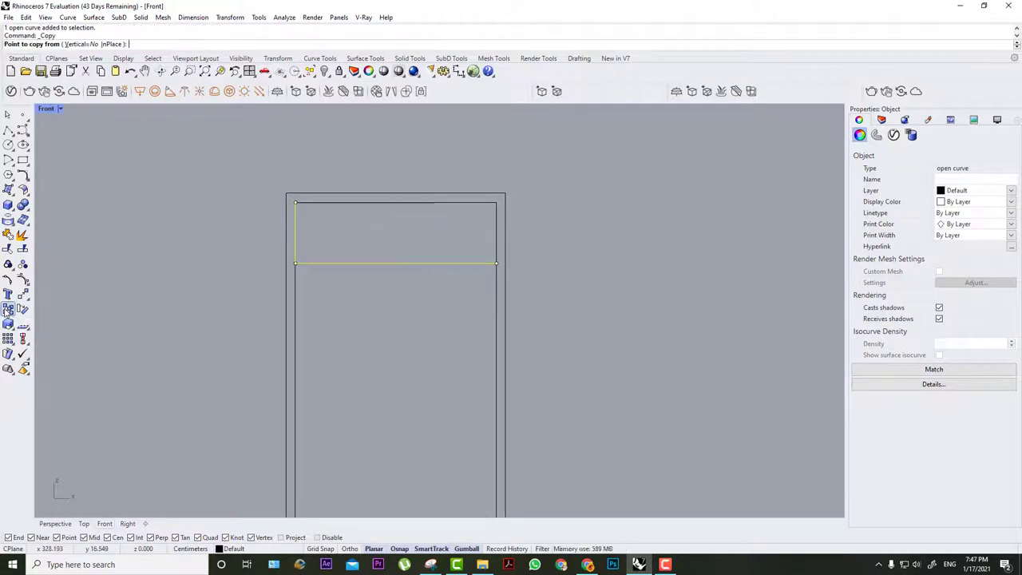
pyautogui.click(295, 202)
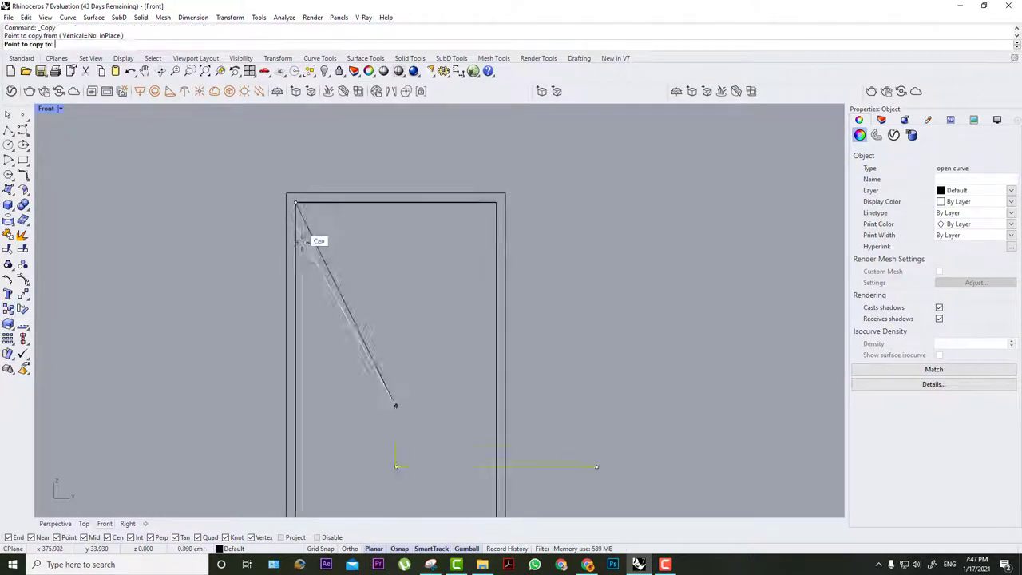
pyautogui.click(295, 265)
pyautogui.press('Return')
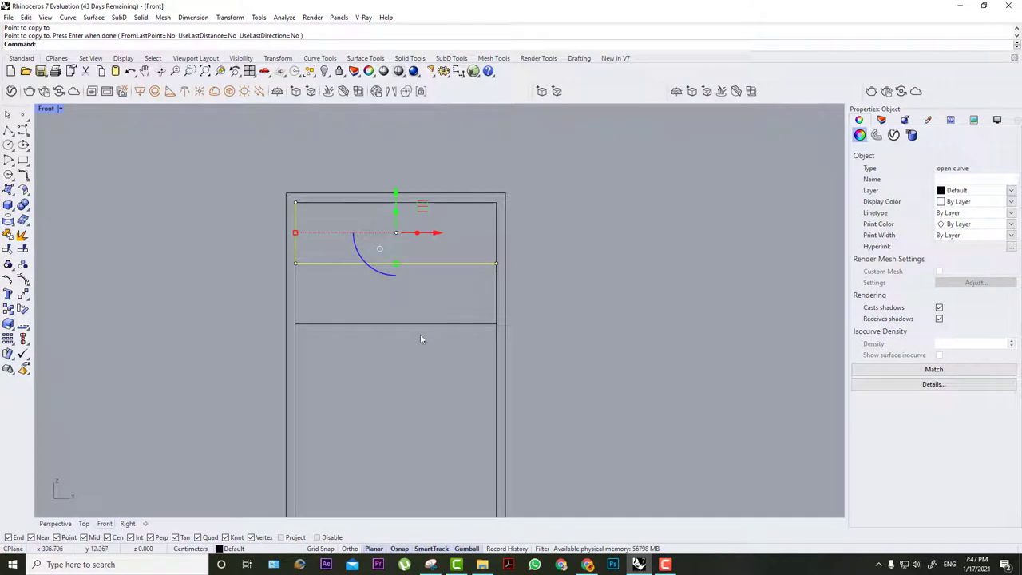
# Draw a polyline from the second division's left end 15 cm straight down, and across to the inner rectangle's right side.
pyautogui.click(8, 130)
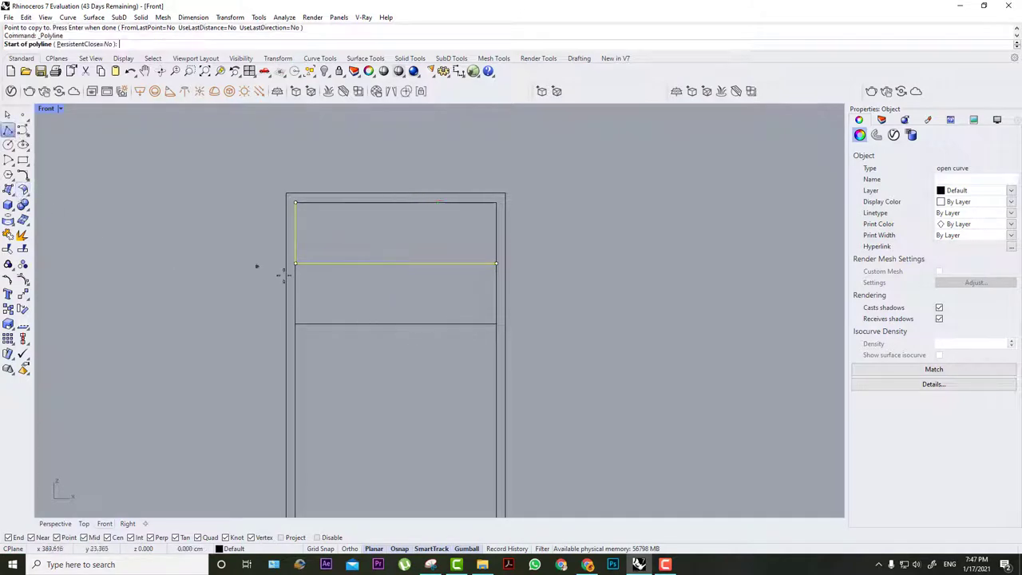
pyautogui.click(295, 324)
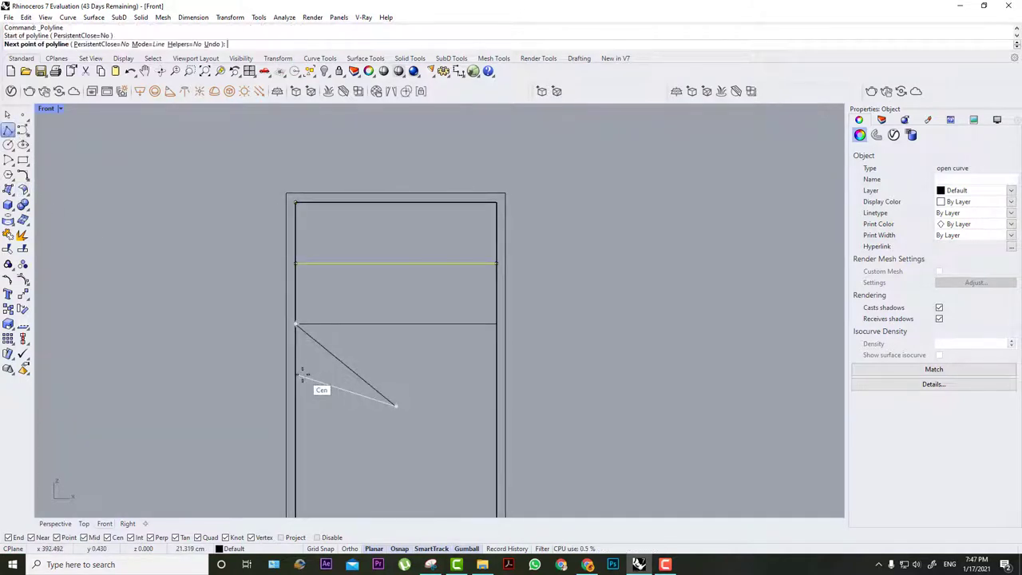
pyautogui.write('15')
pyautogui.press('Return')
pyautogui.press('F8')
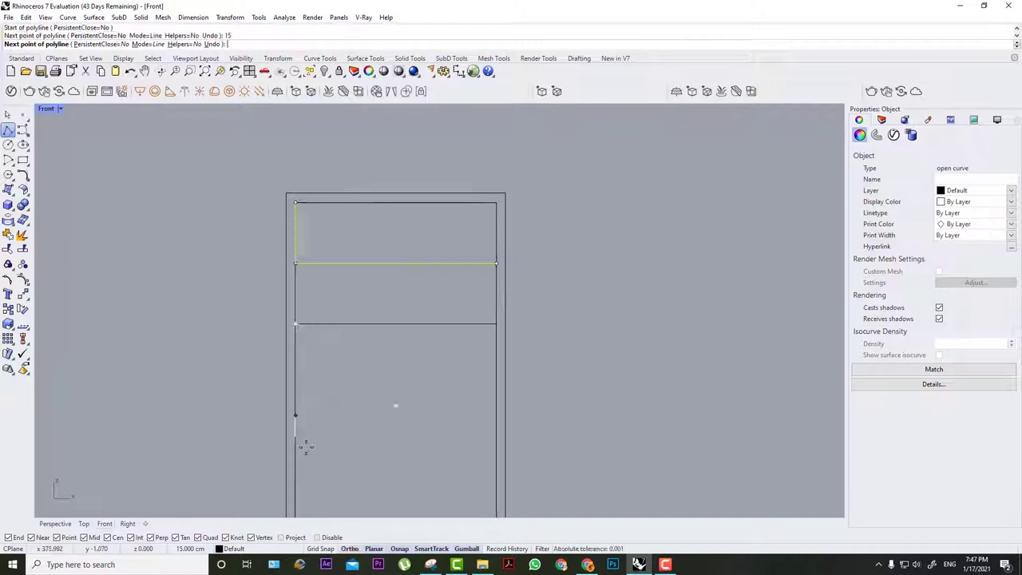
pyautogui.click(311, 437)
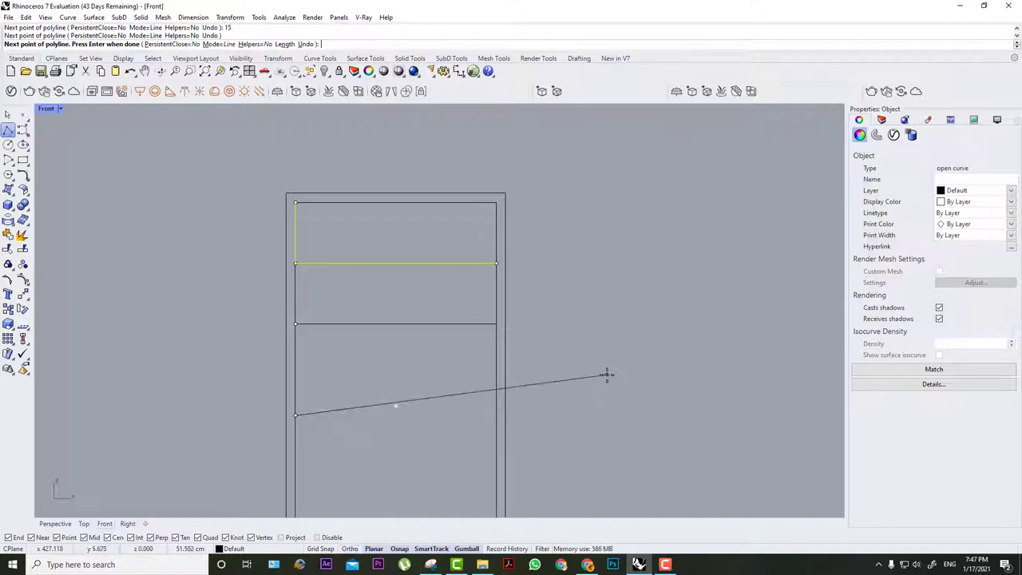
pyautogui.keyDown('shift'); pyautogui.click(496, 415); pyautogui.keyUp('shift')
pyautogui.press('Return')
# Copy the 15 cm L-shaped polyline downward from its upper-left end to its own lower-left corner.
pyautogui.moveTo(341, 406); pyautogui.dragTo(314, 426)
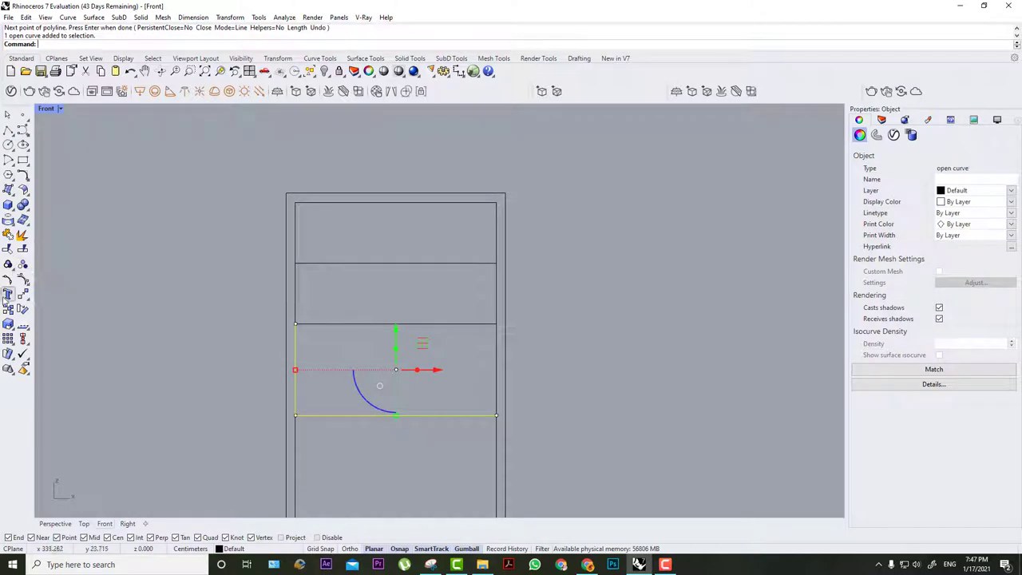
pyautogui.click(8, 294)
pyautogui.click(296, 324)
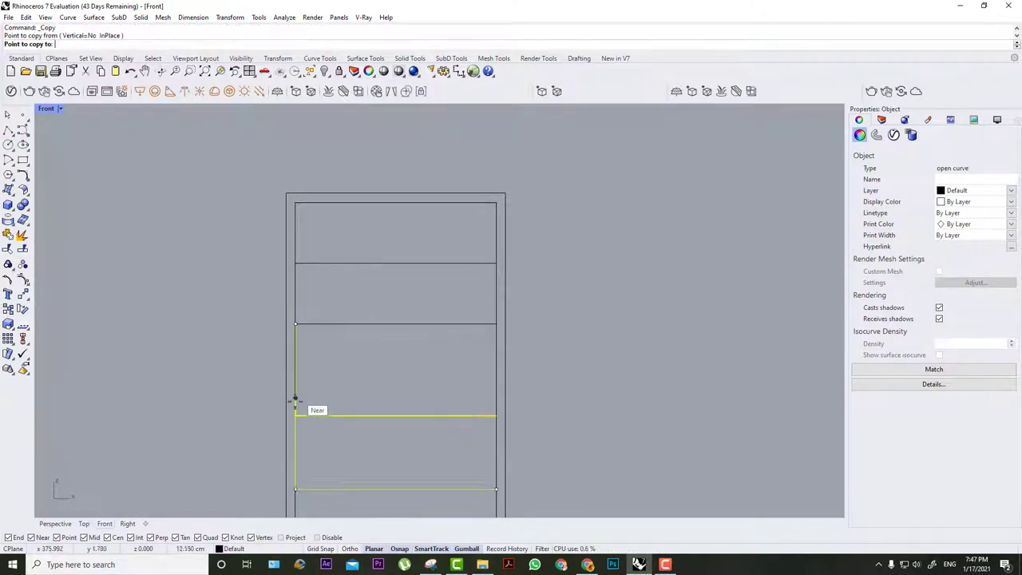
pyautogui.click(295, 415)
pyautogui.rightClick(383, 379)
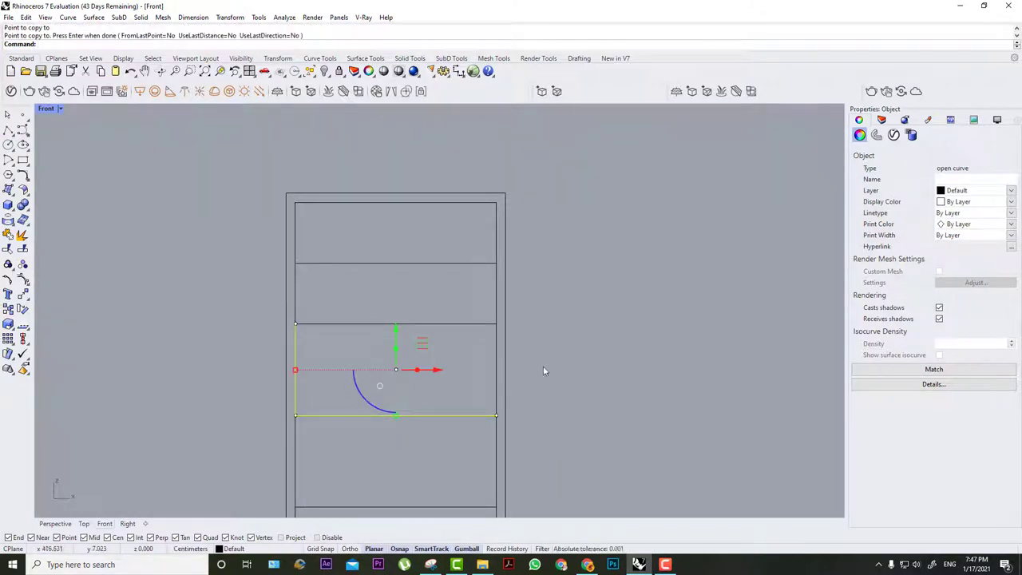
pyautogui.click(552, 328)
pyautogui.scroll(-3, 552, 328)
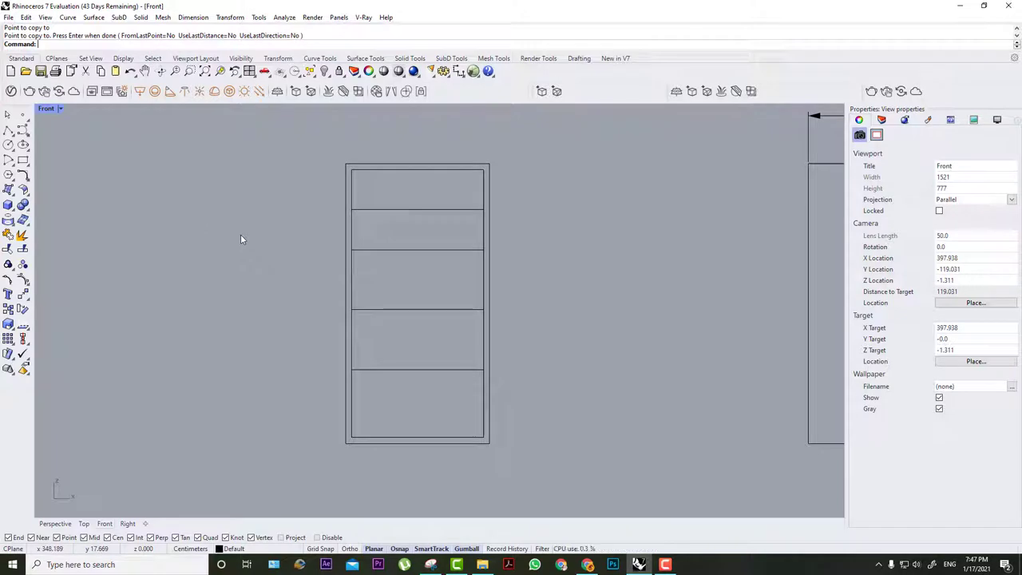
pyautogui.doubleClick(46, 109)
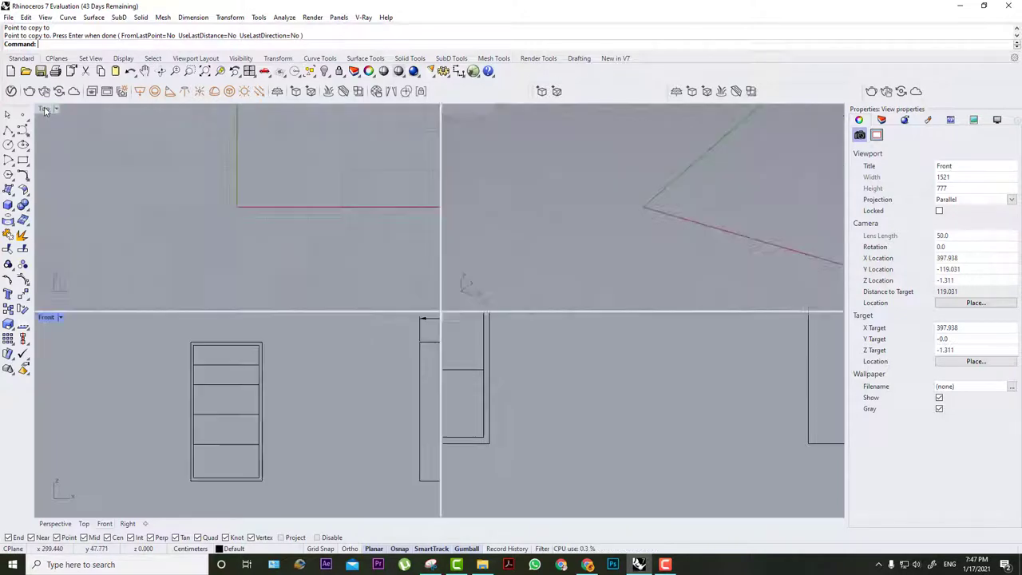
pyautogui.scroll(-5, 289, 351)
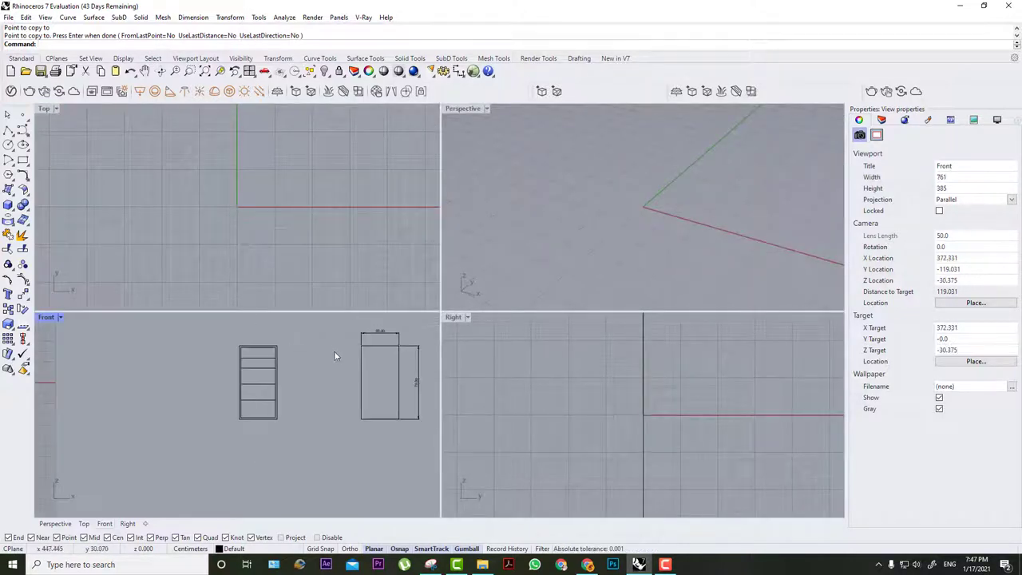
pyautogui.doubleClick(46, 319)
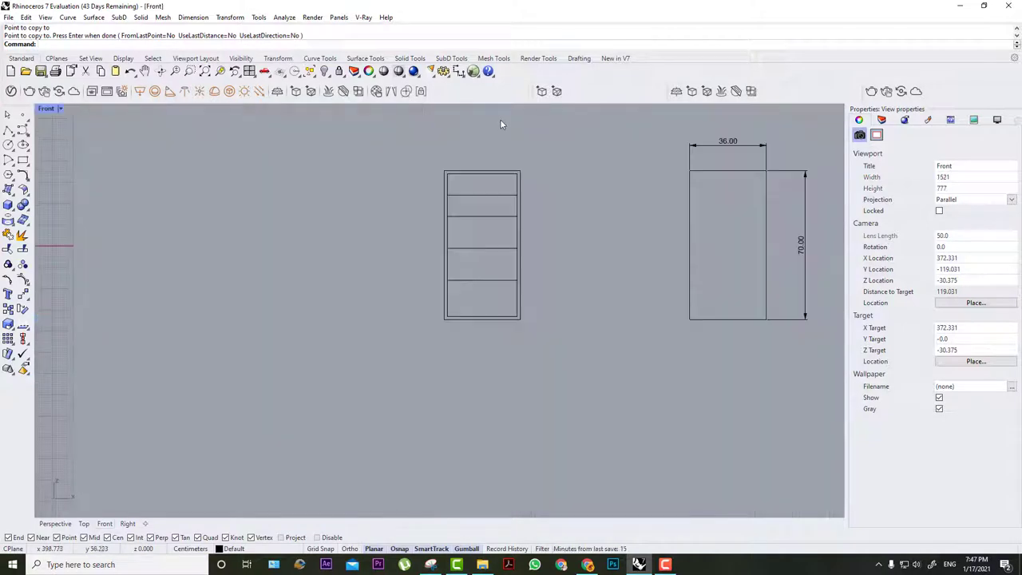
pyautogui.moveTo(499, 119); pyautogui.dragTo(472, 169, button='right')
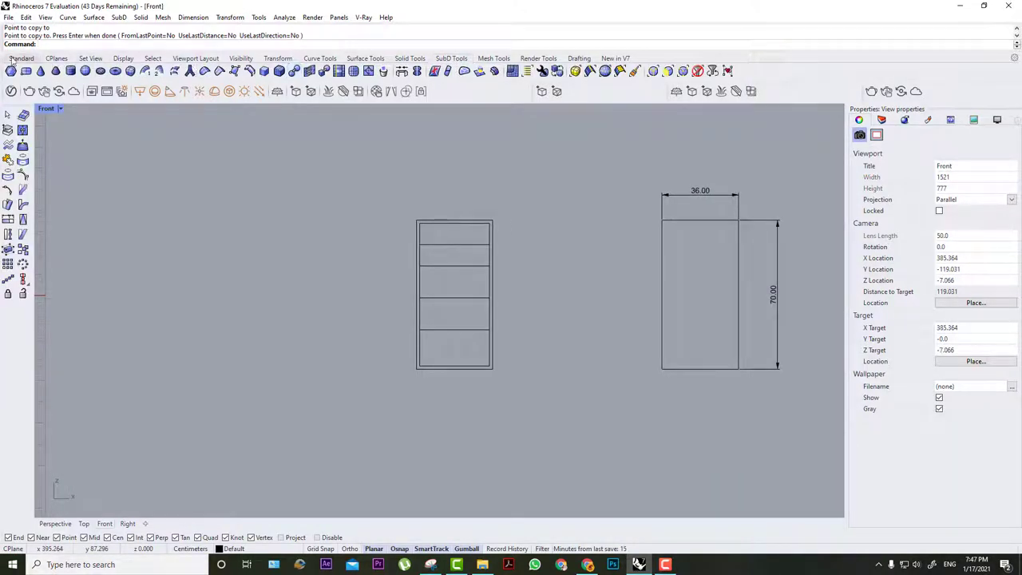
# Dimension the heights of the top two compartments, aligned with each other outside the frame's right edge.
pyautogui.click(458, 71)
pyautogui.scroll(6, 450, 168)
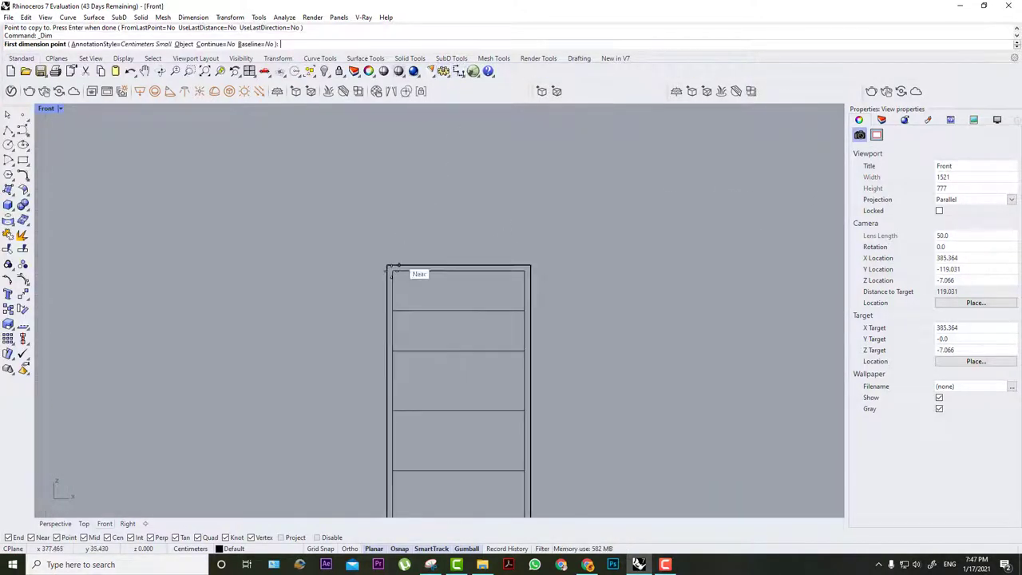
pyautogui.click(524, 271)
pyautogui.click(524, 311)
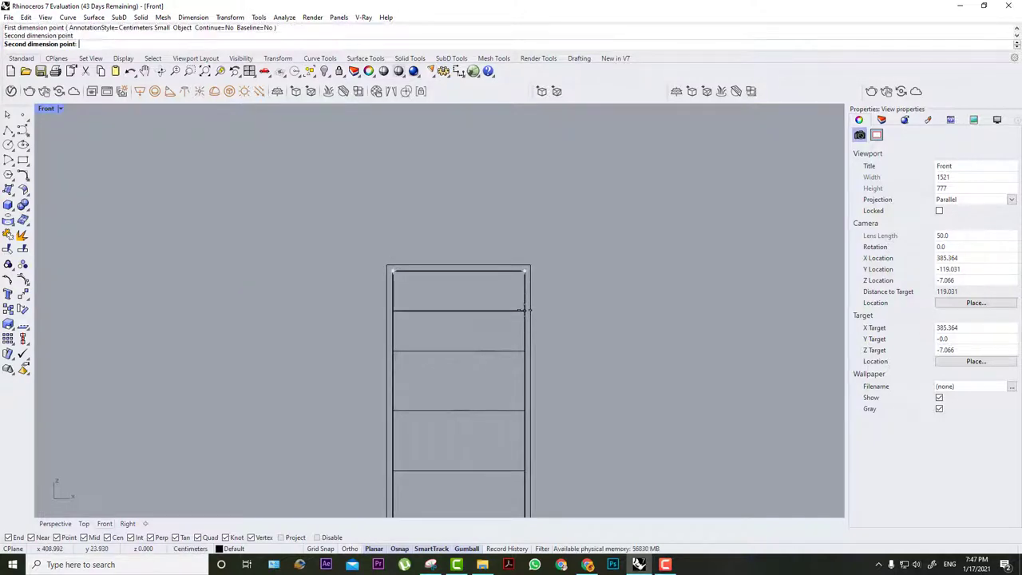
pyautogui.click(578, 305)
pyautogui.press('Return')
pyautogui.click(524, 310)
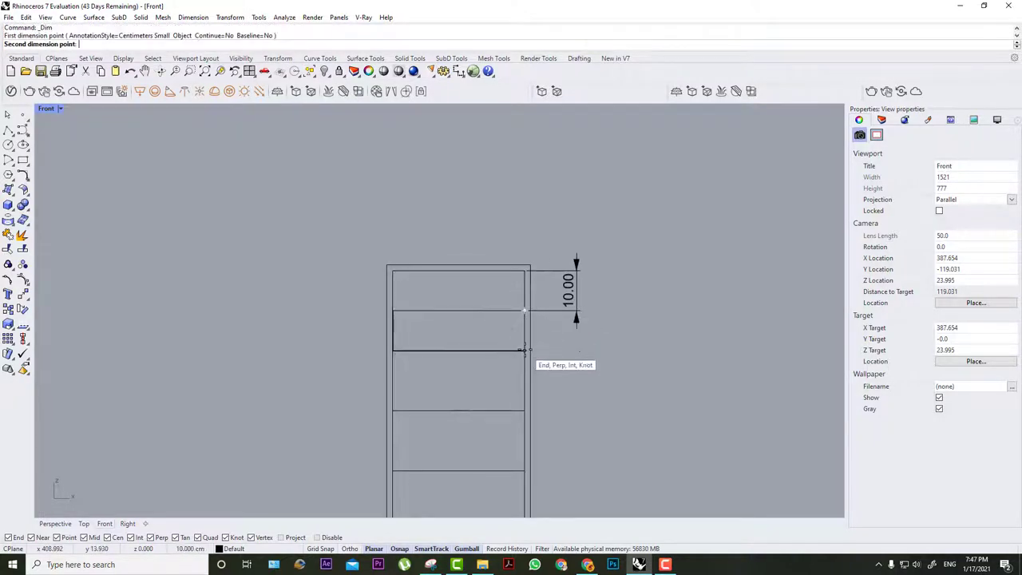
pyautogui.click(525, 351)
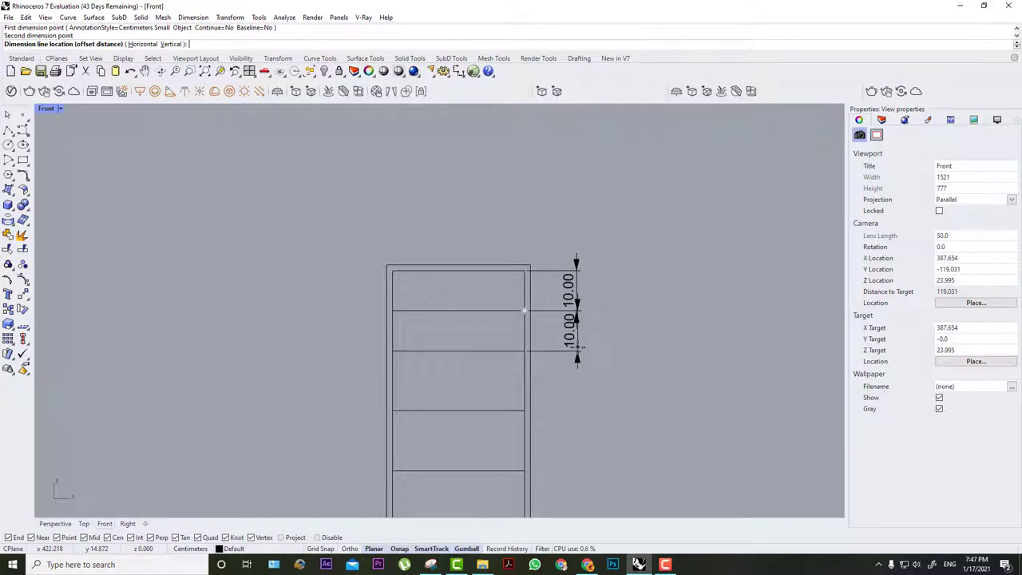
pyautogui.click(576, 348)
# Dimension the third compartment's height outside the frame's right edge, in line with the two dimensions above it.
pyautogui.press('Return')
pyautogui.click(524, 350)
pyautogui.click(524, 410)
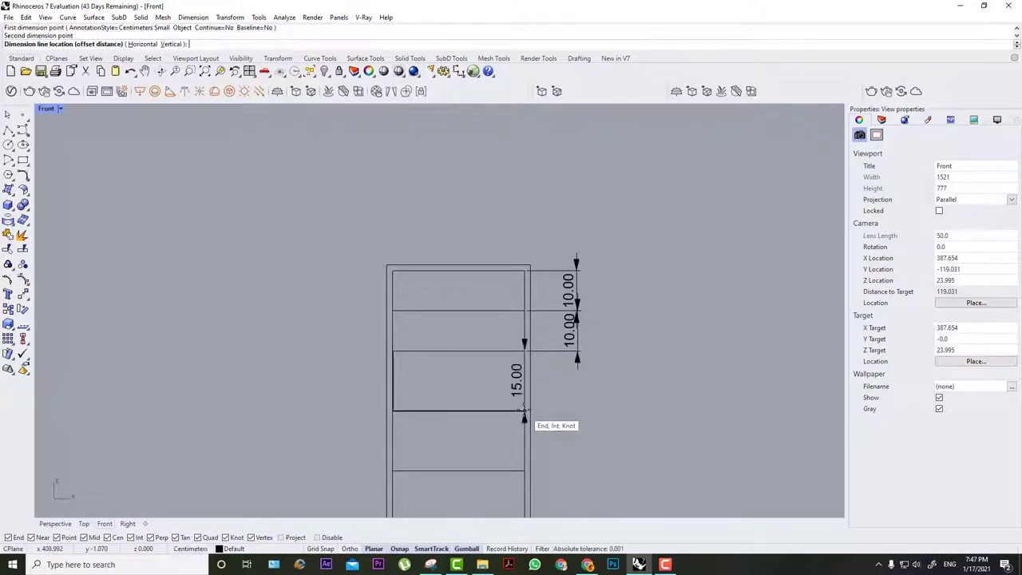
pyautogui.click(581, 394)
# Dimension the fourth compartment's height, placing the dimension line outside the frame's left edge.
pyautogui.moveTo(574, 447); pyautogui.dragTo(538, 360, button='right')
pyautogui.press('Return')
pyautogui.click(489, 322)
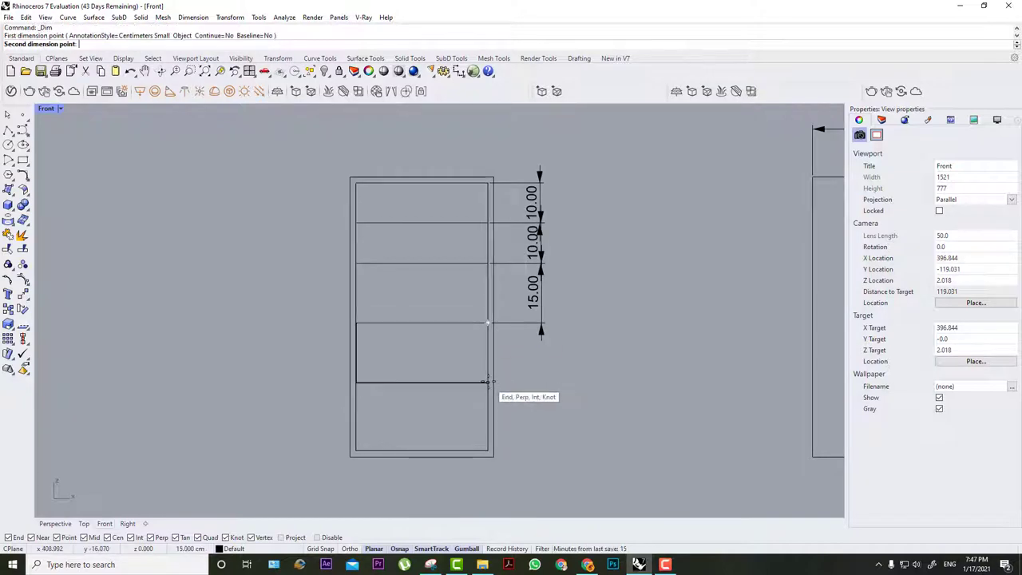
pyautogui.click(489, 383)
pyautogui.click(291, 368)
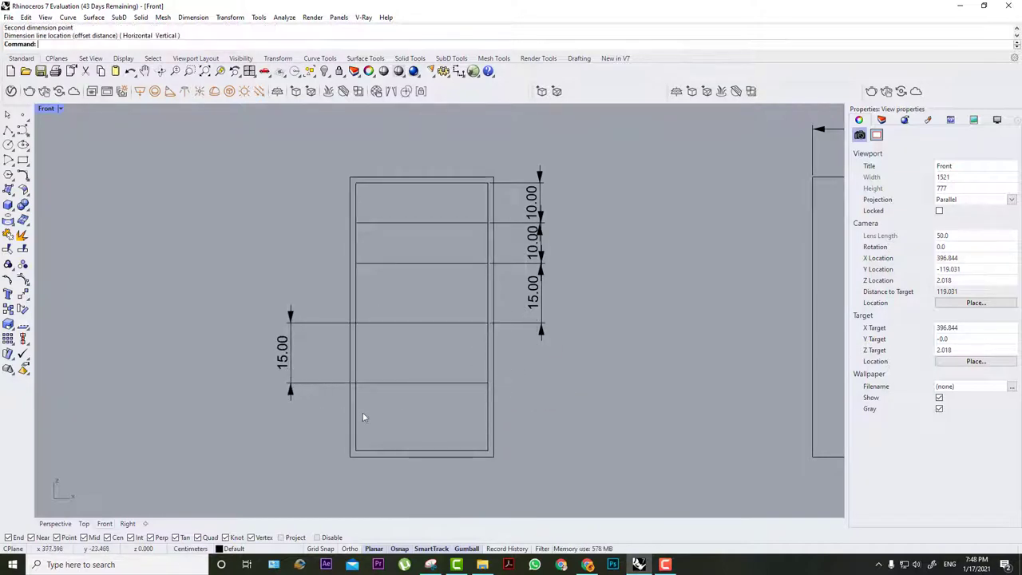
# Dimension the bottom compartment's height outside the frame's left edge, in line with the fourth compartment's dimension.
pyautogui.press('Return')
pyautogui.click(356, 384)
pyautogui.click(356, 450)
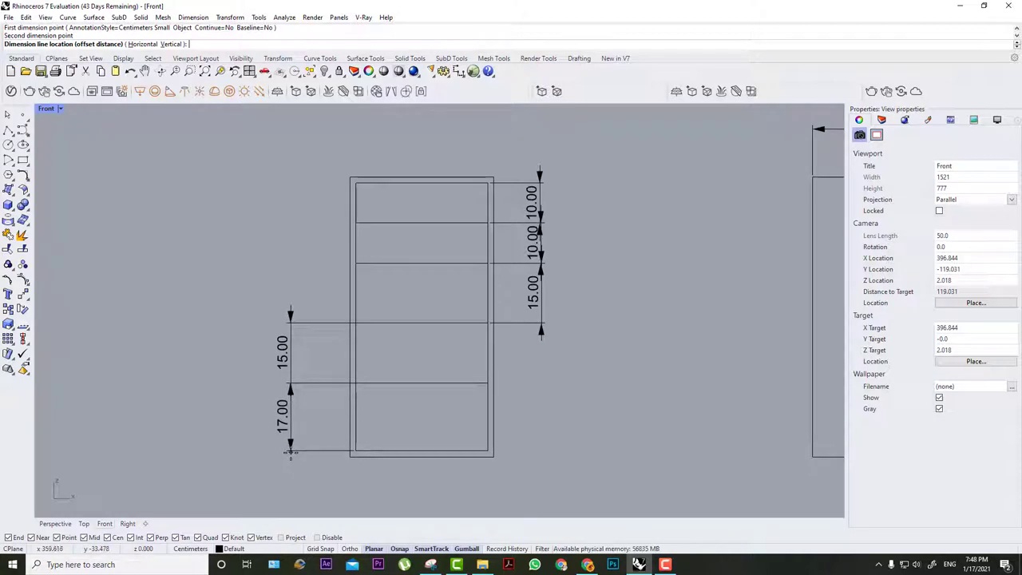
pyautogui.click(290, 452)
# Draw a vertical centre line from the midpoint of the inner rectangle's top edge to the midpoint of its bottom edge.
pyautogui.scroll(-2, 520, 207)
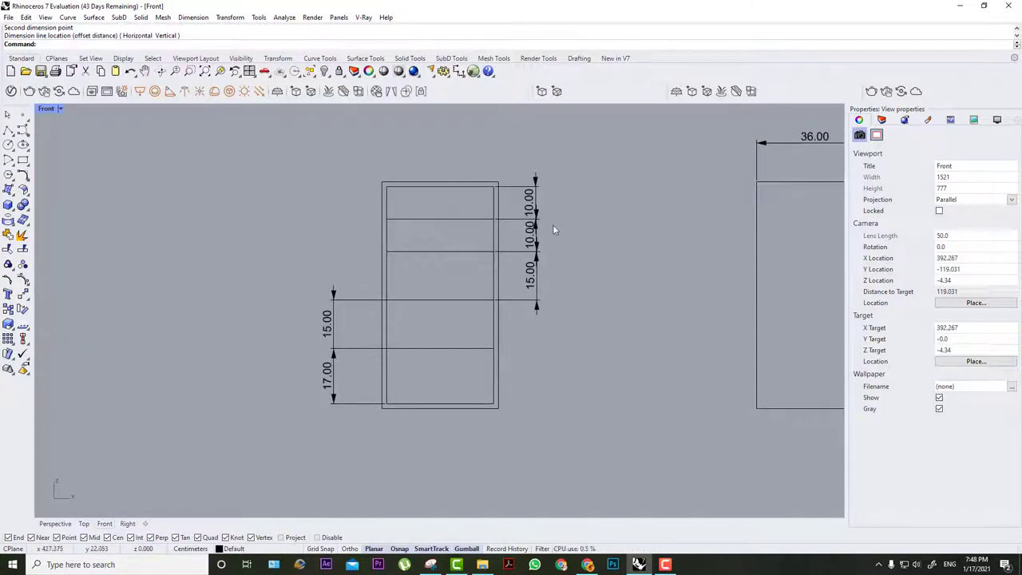
pyautogui.click(8, 142)
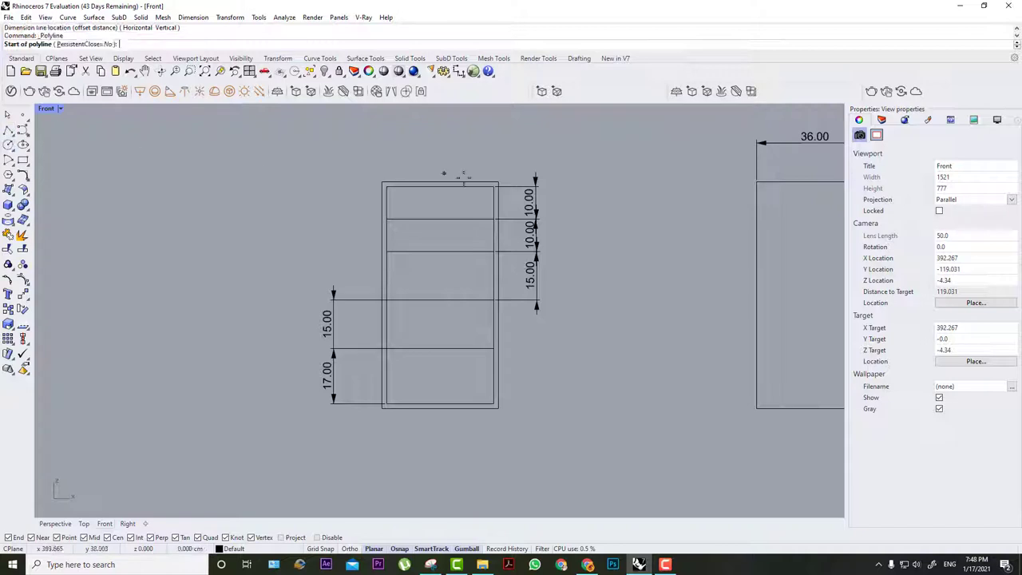
pyautogui.click(439, 188)
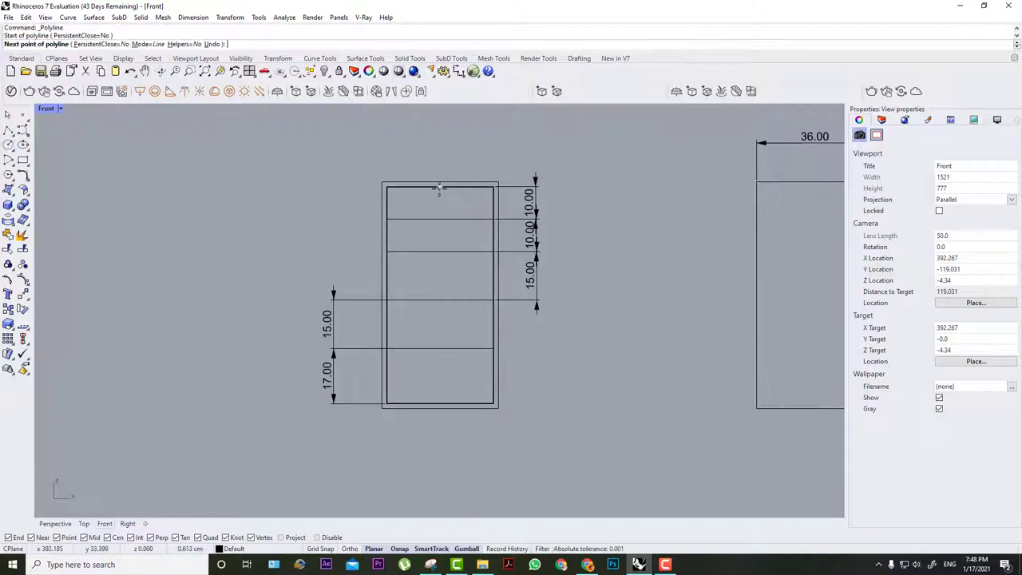
pyautogui.click(438, 401)
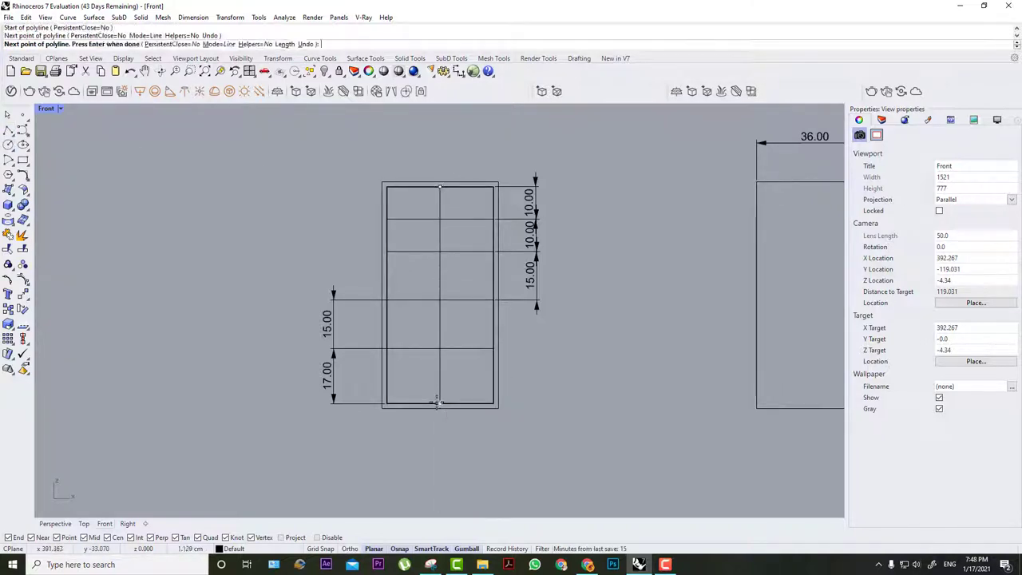
pyautogui.press('Return')
# Draw a polyline from the centre line's top end 3 cm straight down and about 7.5 cm horizontally to the right.
pyautogui.scroll(5, 447, 191)
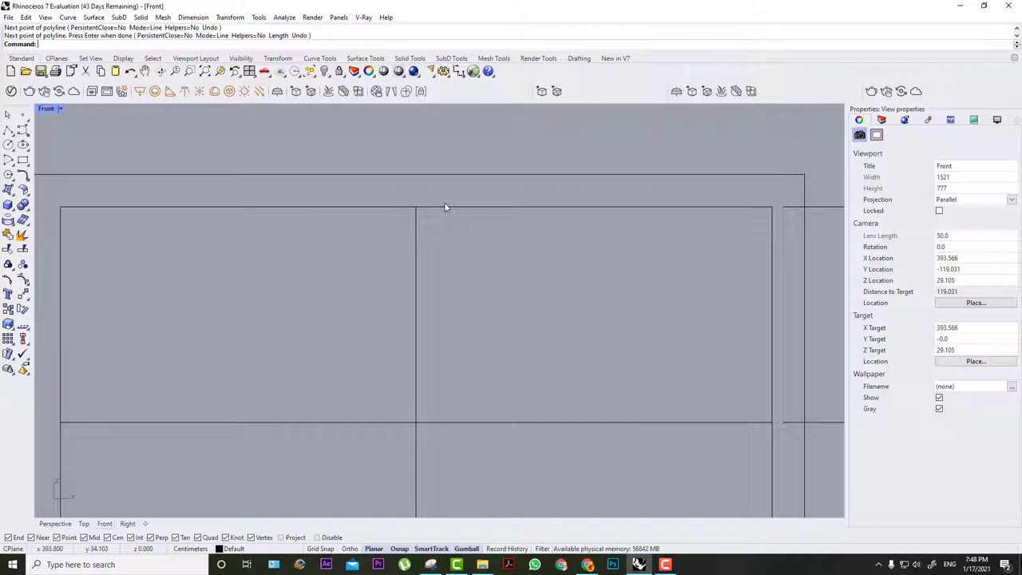
pyautogui.scroll(-2, 445, 207)
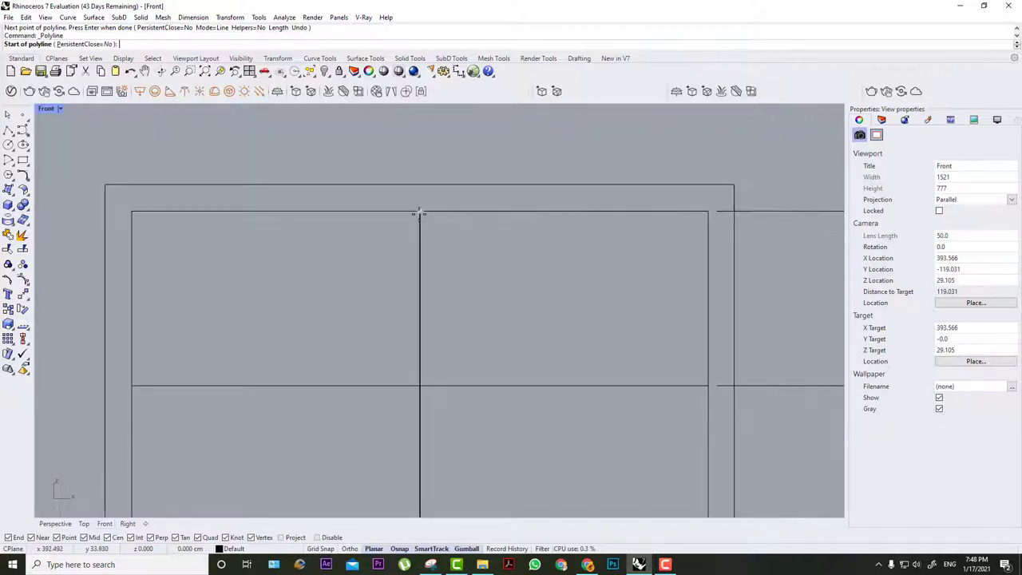
pyautogui.press('Return')
pyautogui.click(420, 211)
pyautogui.write('3')
pyautogui.press('Return')
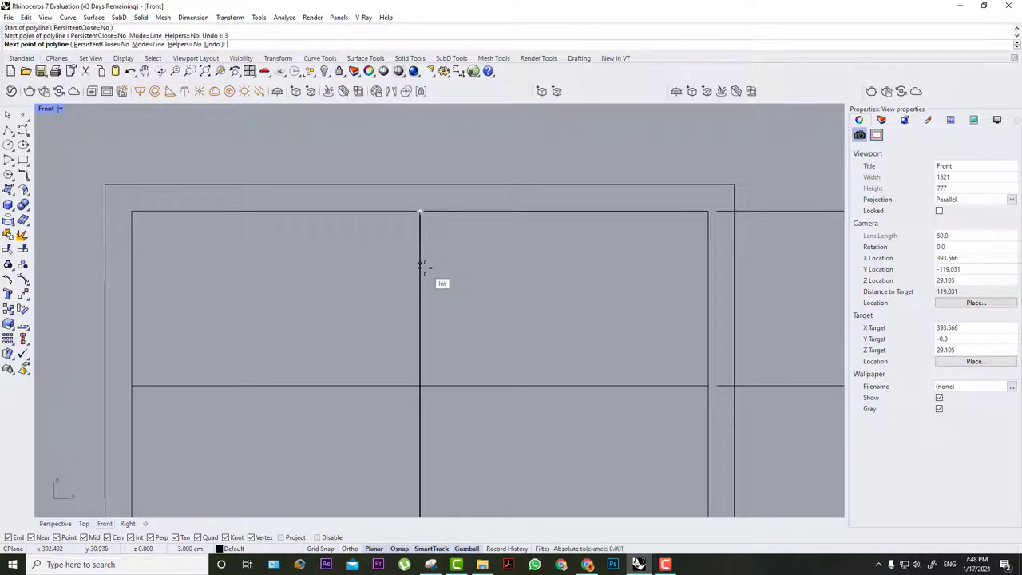
pyautogui.click(422, 265)
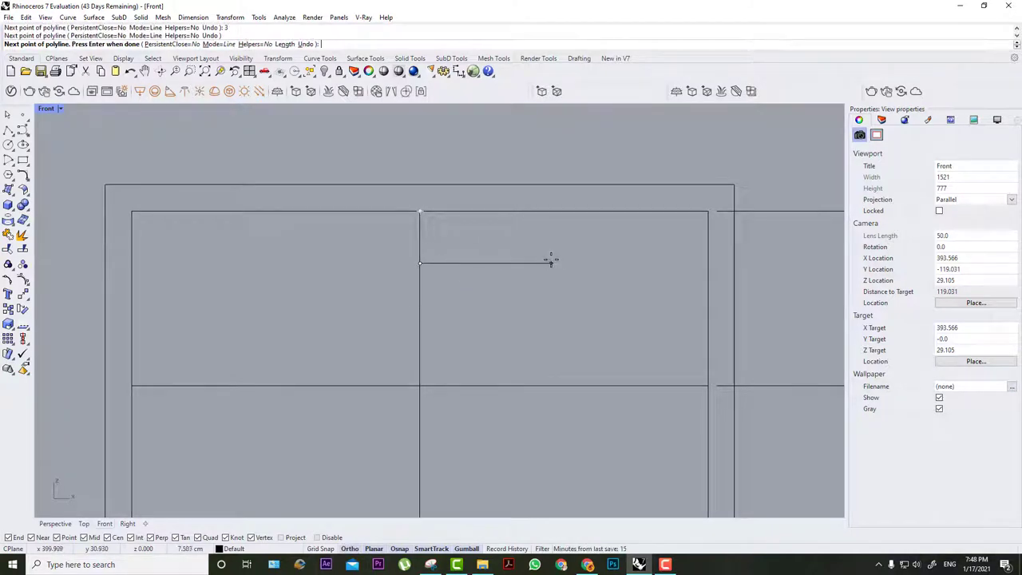
pyautogui.click(550, 262)
pyautogui.press('Return')
# Try to dimension the horizontal segment of the polyline in the top compartment, and delete that polyline.
pyautogui.click(444, 71)
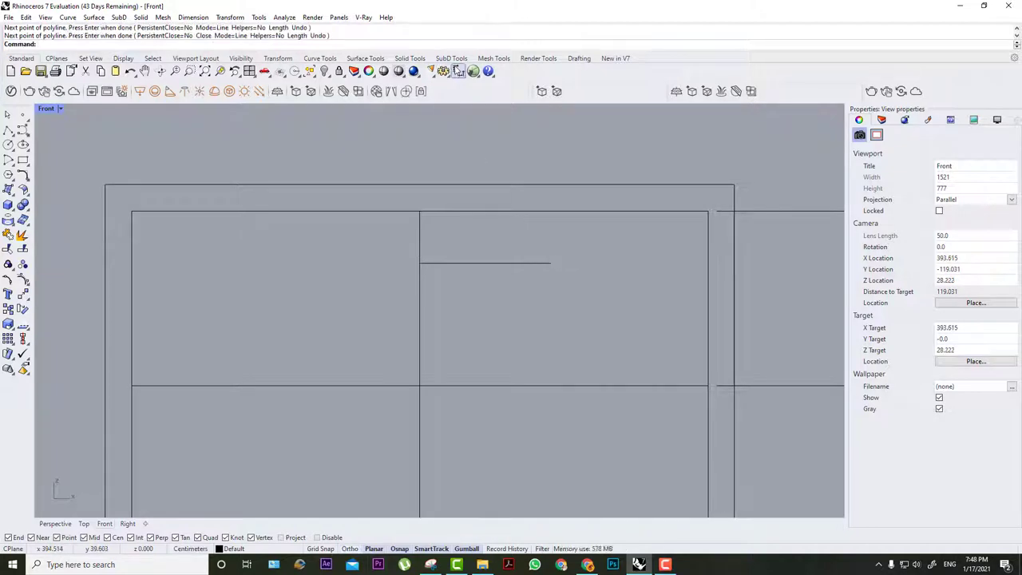
pyautogui.click(551, 262)
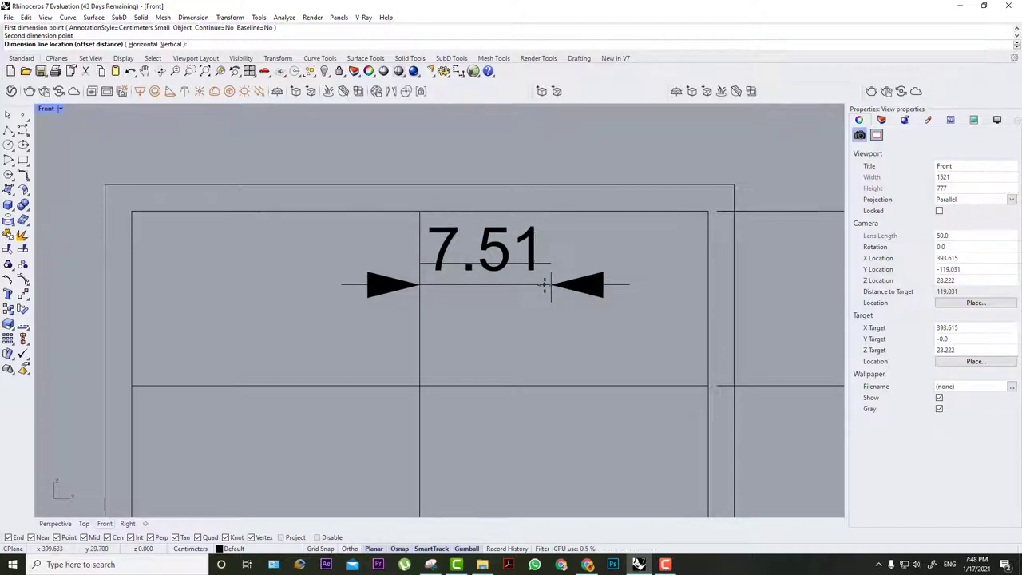
pyautogui.scroll(-2, 545, 286)
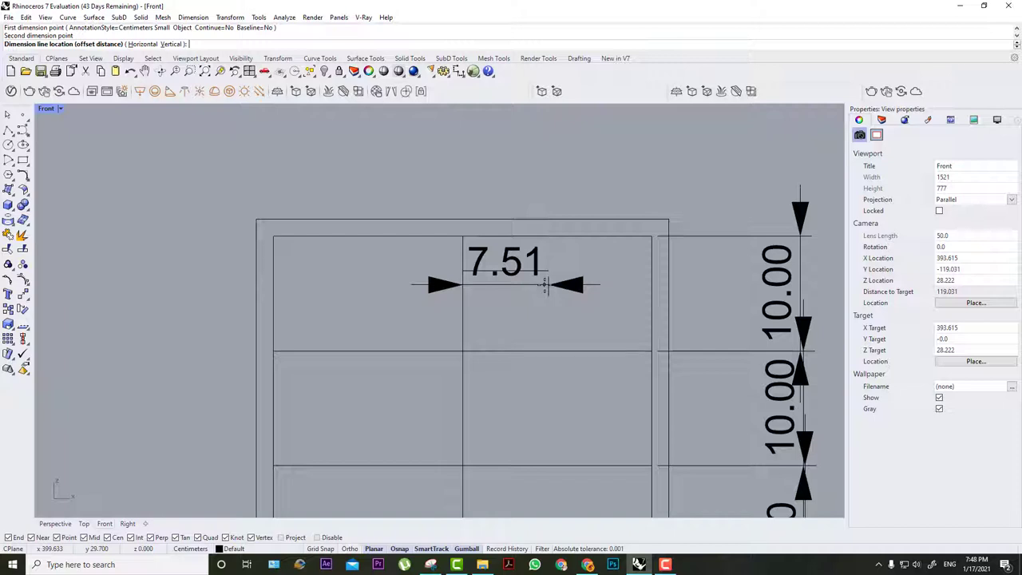
pyautogui.press('Escape')
pyautogui.click(540, 271)
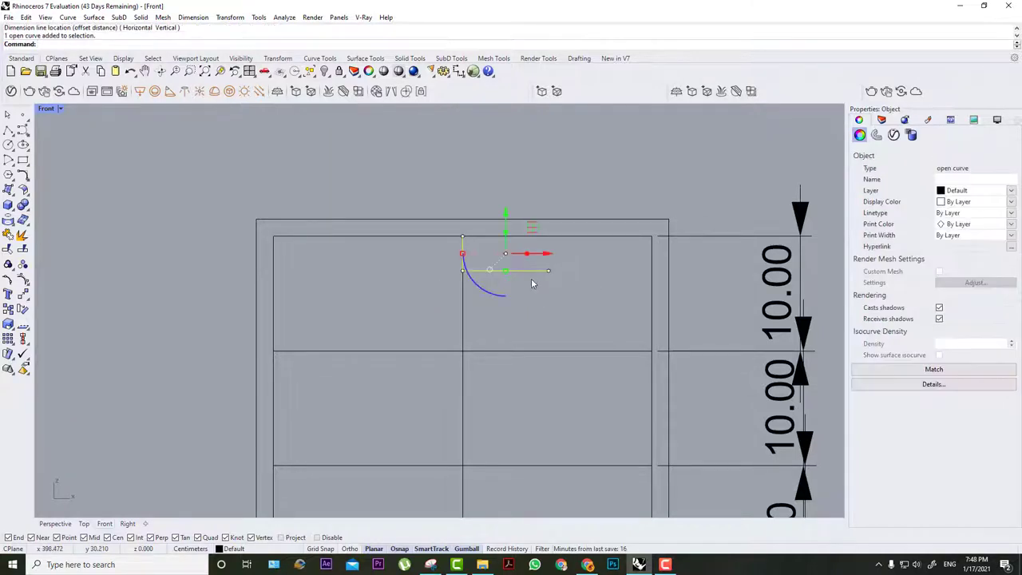
pyautogui.press('Delete')
# Draw a polyline from the centre line's top end 3 cm down, 6 cm horizontally right, and straight up to the inner rectangle's top edge.
pyautogui.click(8, 130)
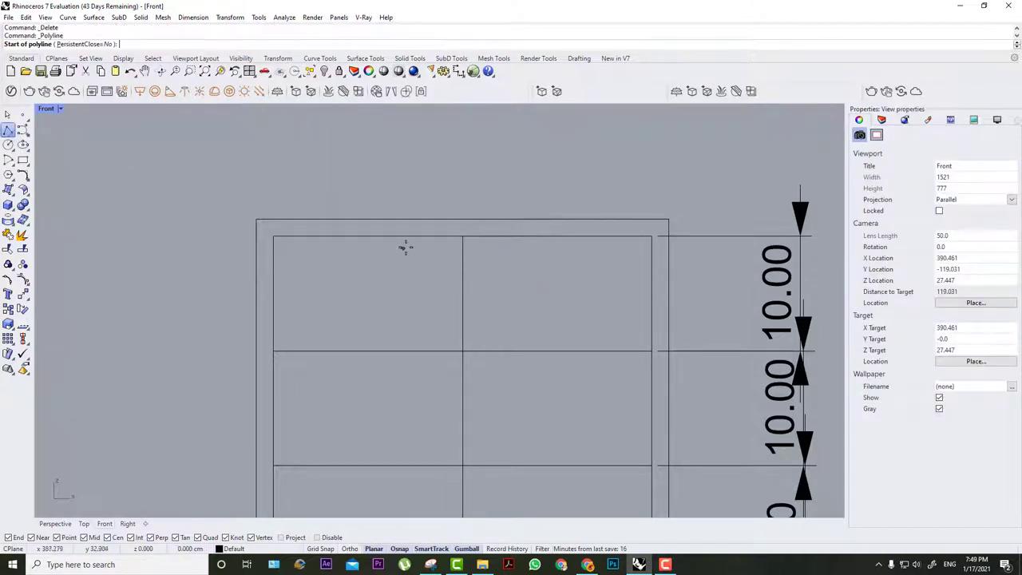
pyautogui.click(461, 239)
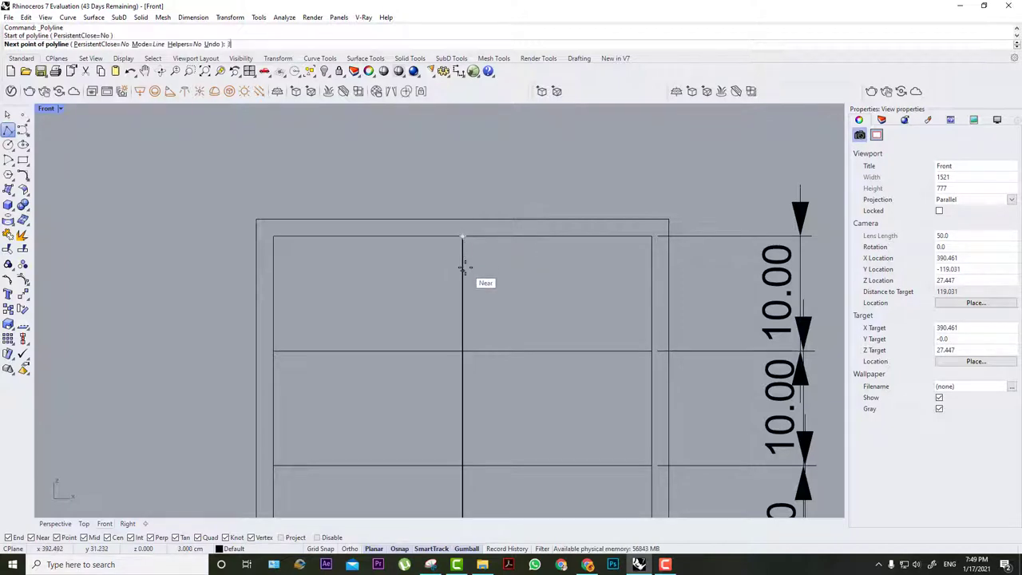
pyautogui.press('Return')
pyautogui.click(463, 281)
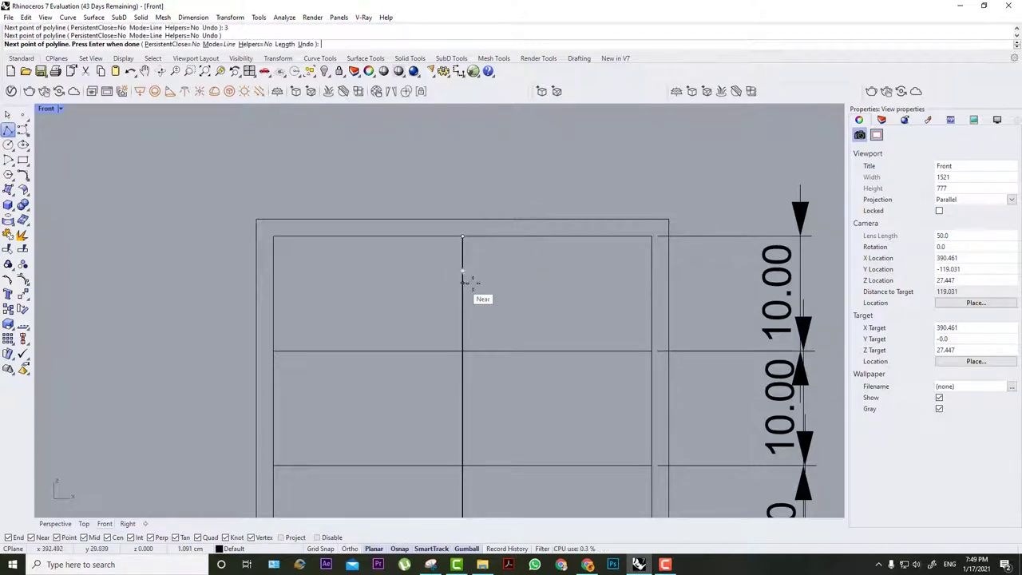
pyautogui.press('shift')
pyautogui.write('6')
pyautogui.press('Return')
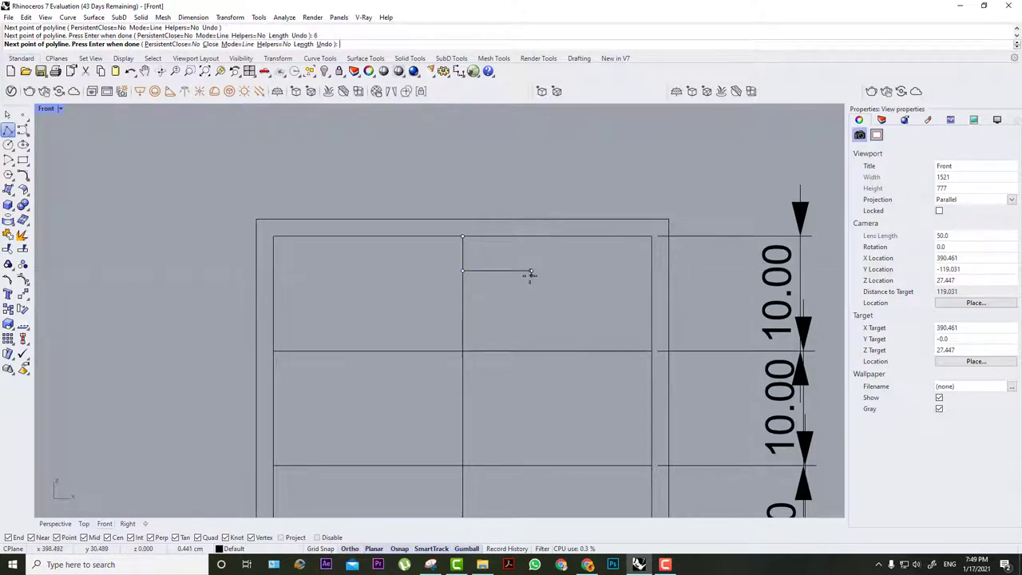
pyautogui.click(531, 237)
pyautogui.press('Return')
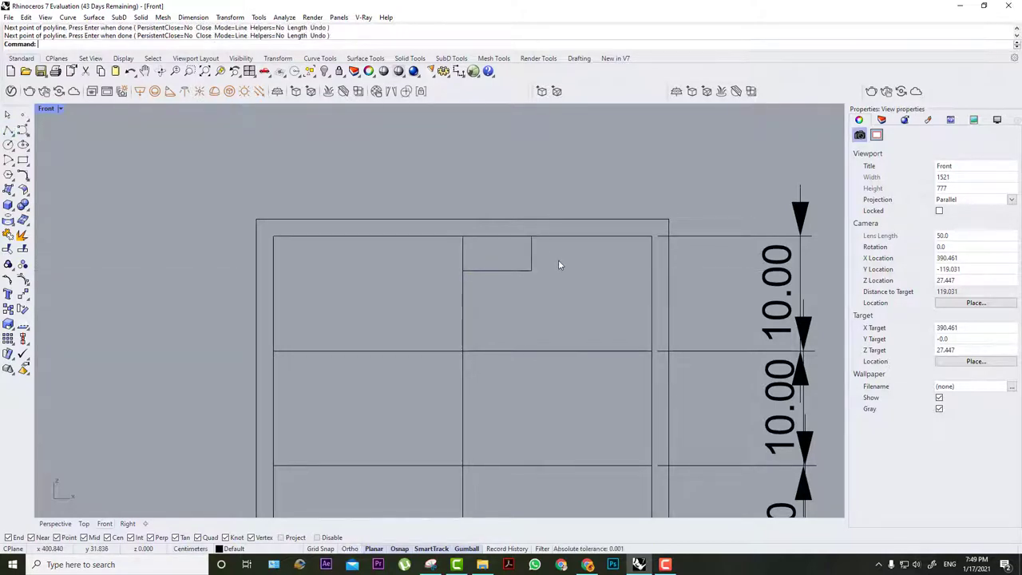
# Mirror a copy of the three-segment polyline across the vertical centre line in the top compartment.
pyautogui.click(529, 271)
pyautogui.write('mirror')
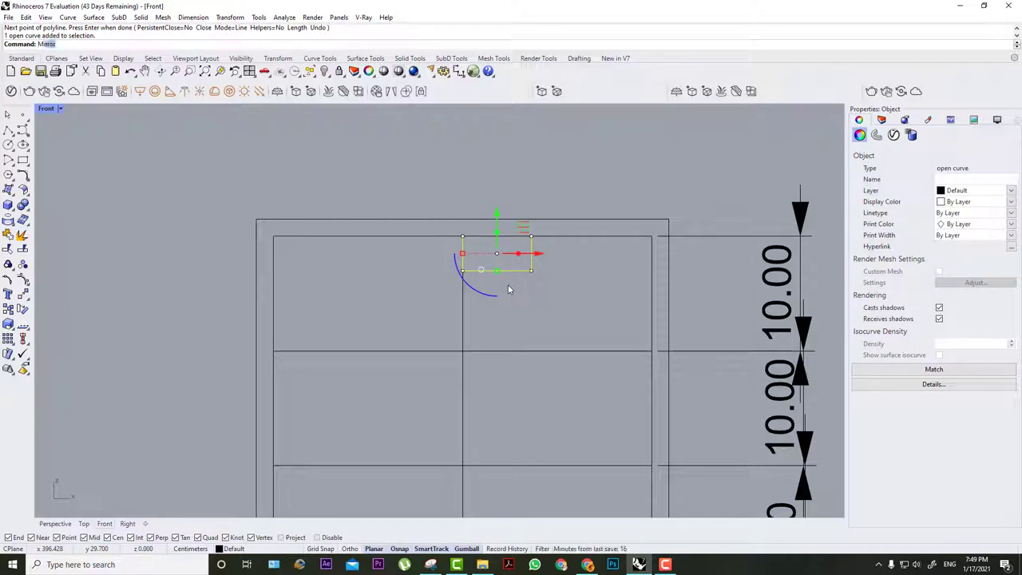
pyautogui.press('Return')
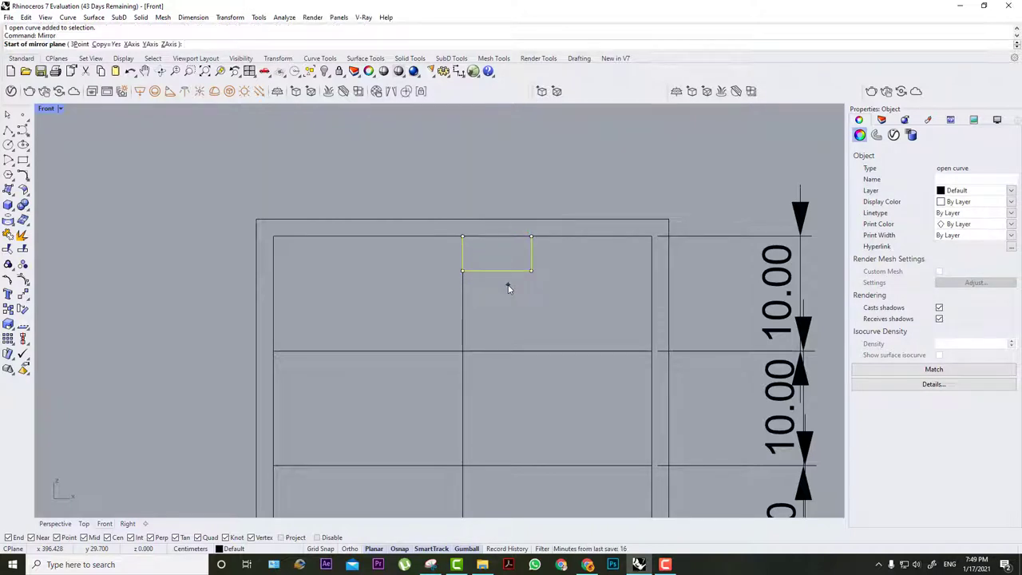
pyautogui.click(463, 269)
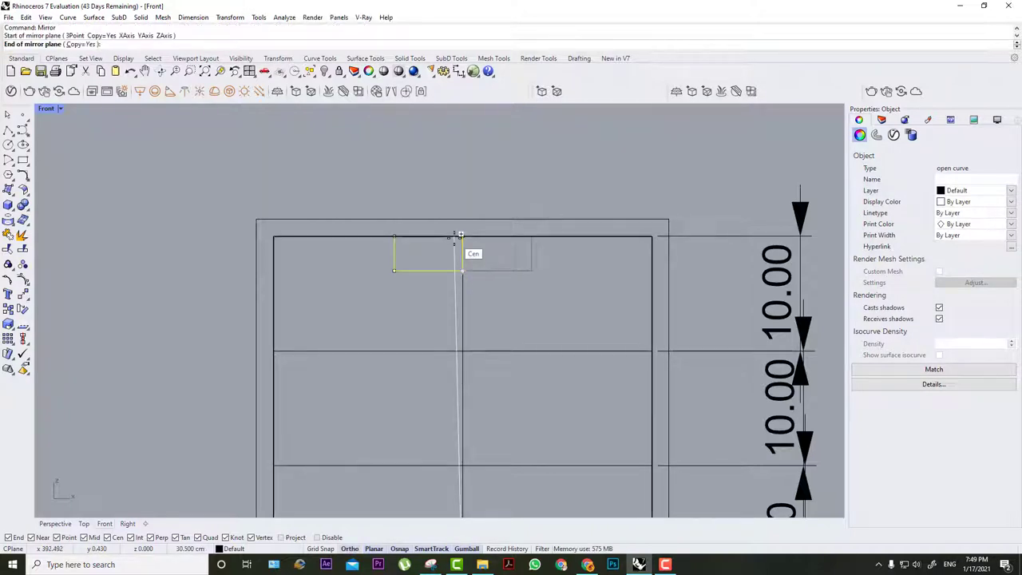
pyautogui.click(461, 235)
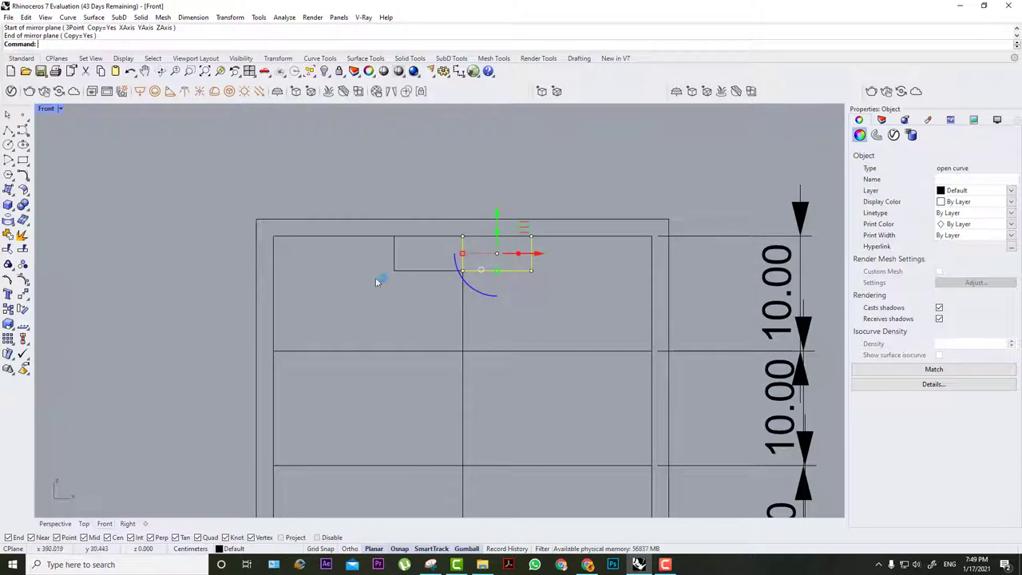
pyautogui.click(541, 292)
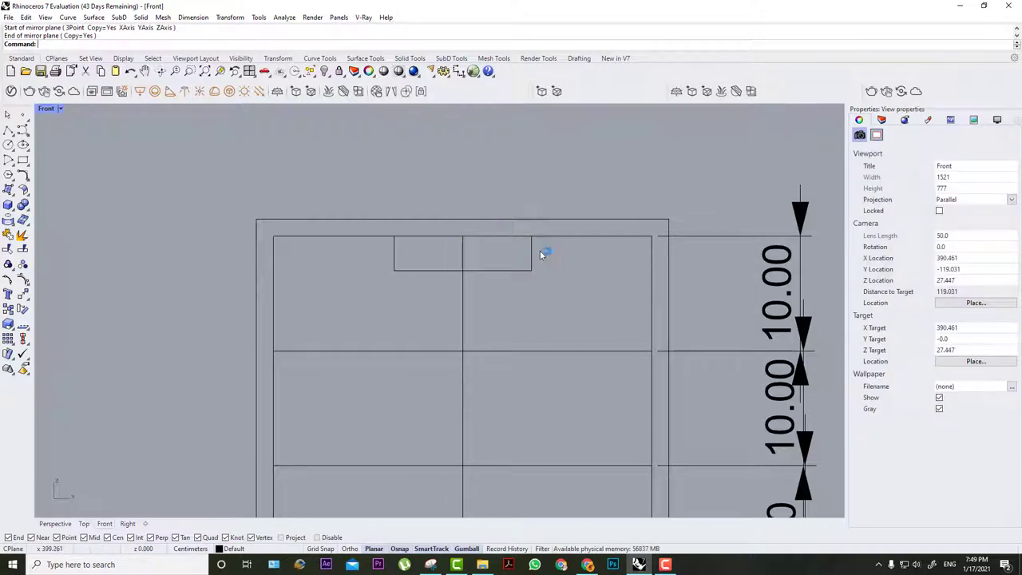
pyautogui.click(26, 128)
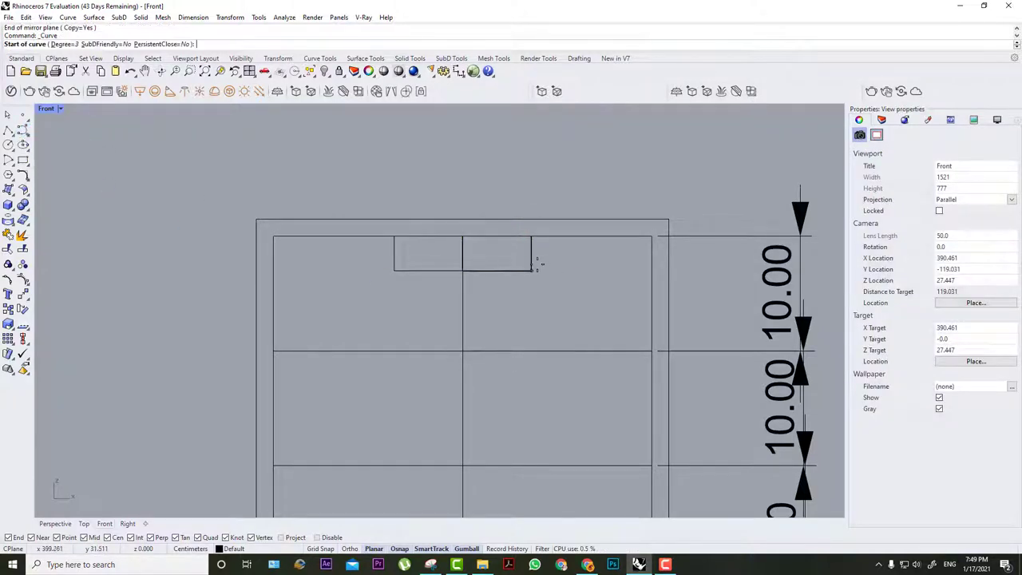
pyautogui.click(562, 236)
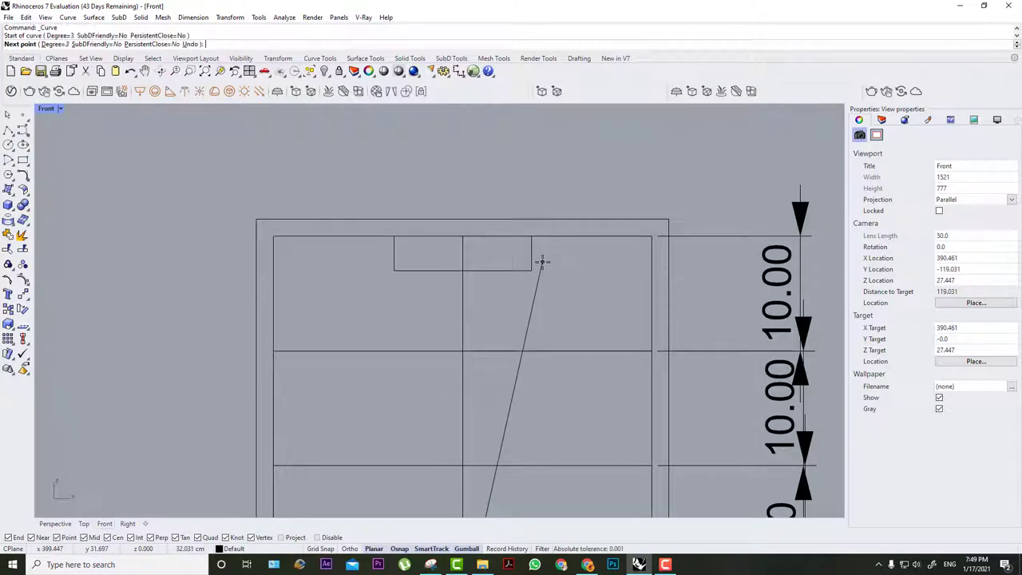
pyautogui.rightClick(542, 262)
pyautogui.rightClick(556, 240)
pyautogui.click(530, 269)
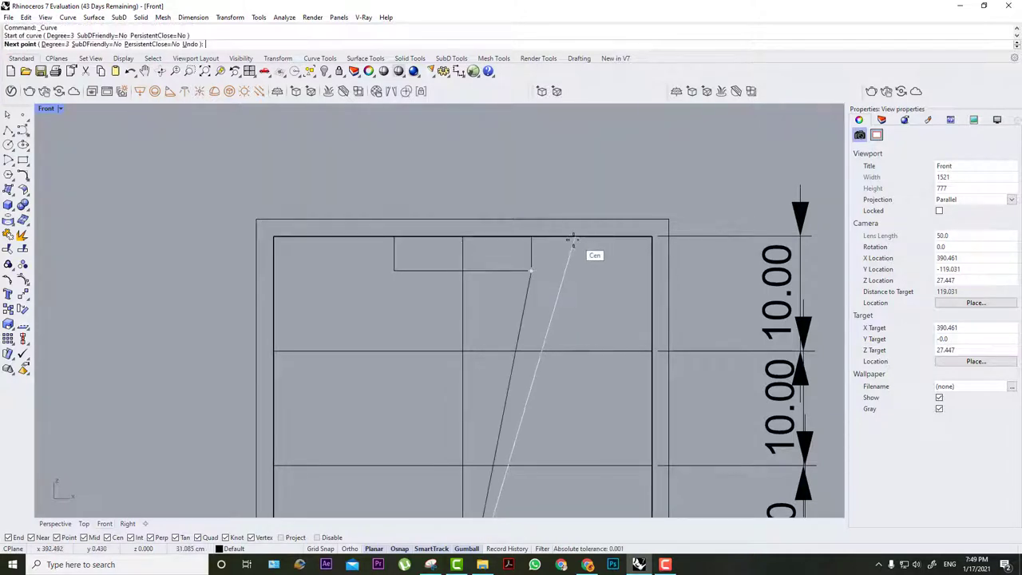
pyautogui.scroll(3, 552, 251)
pyautogui.click(551, 255)
pyautogui.scroll(2, 585, 225)
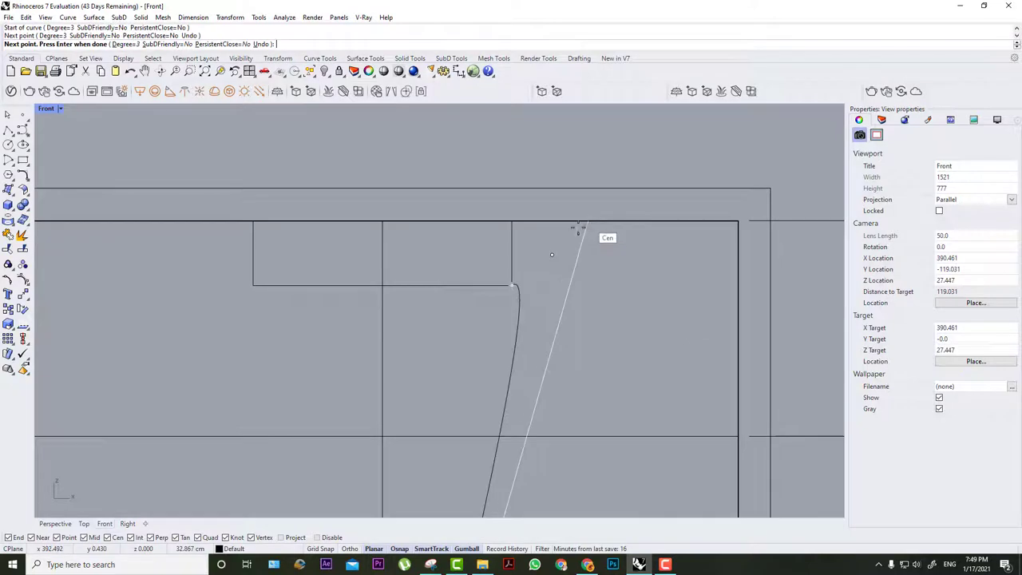
pyautogui.scroll(-2, 587, 222)
pyautogui.scroll(2, 587, 221)
pyautogui.scroll(-2, 590, 217)
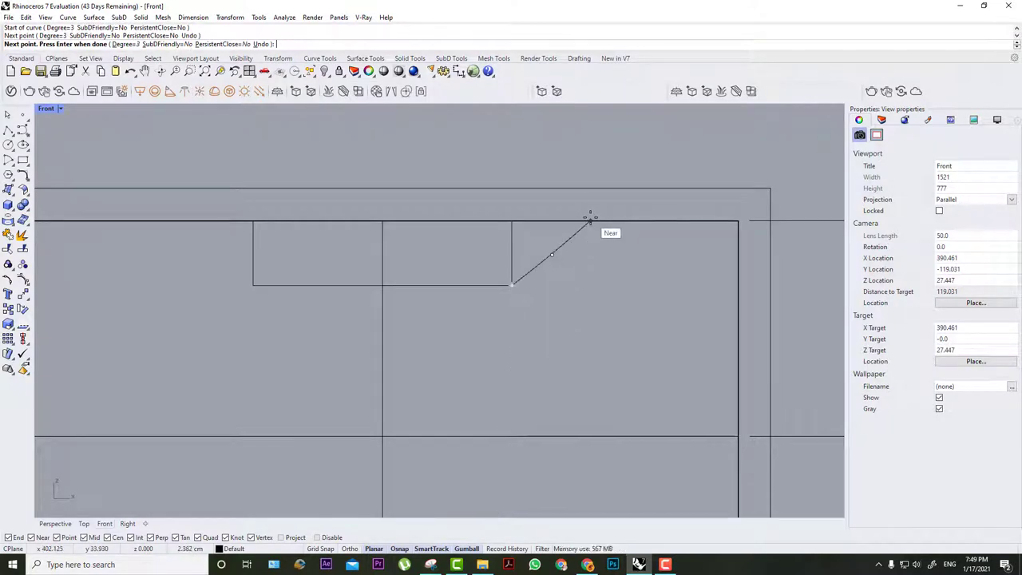
pyautogui.press('Escape')
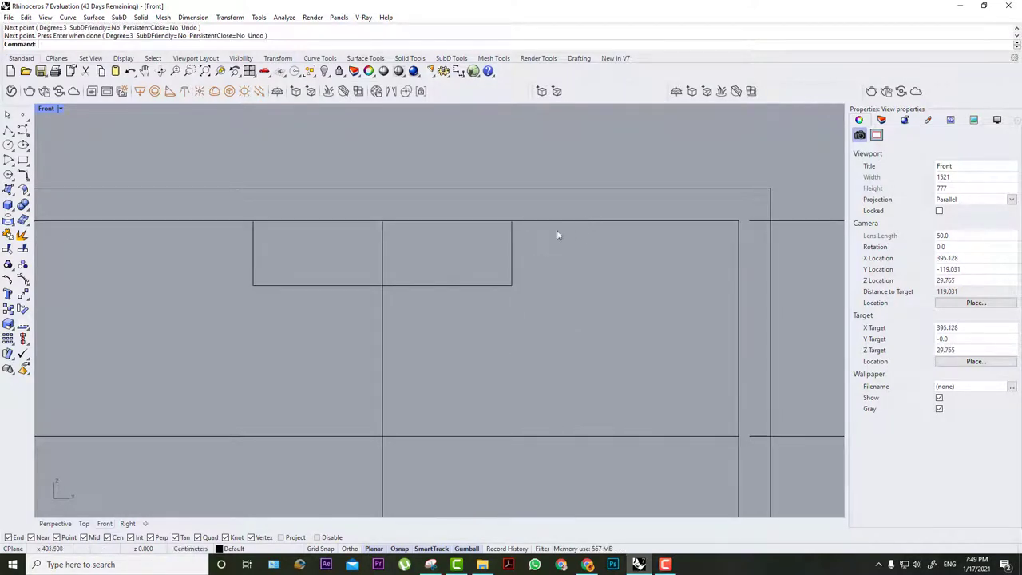
# Draw a control-point curve from the inner top edge, right of the polyline, to the polyline's lower centre corner, and lower its outer control point to the polyline's bottom level.
pyautogui.rightClick(526, 229)
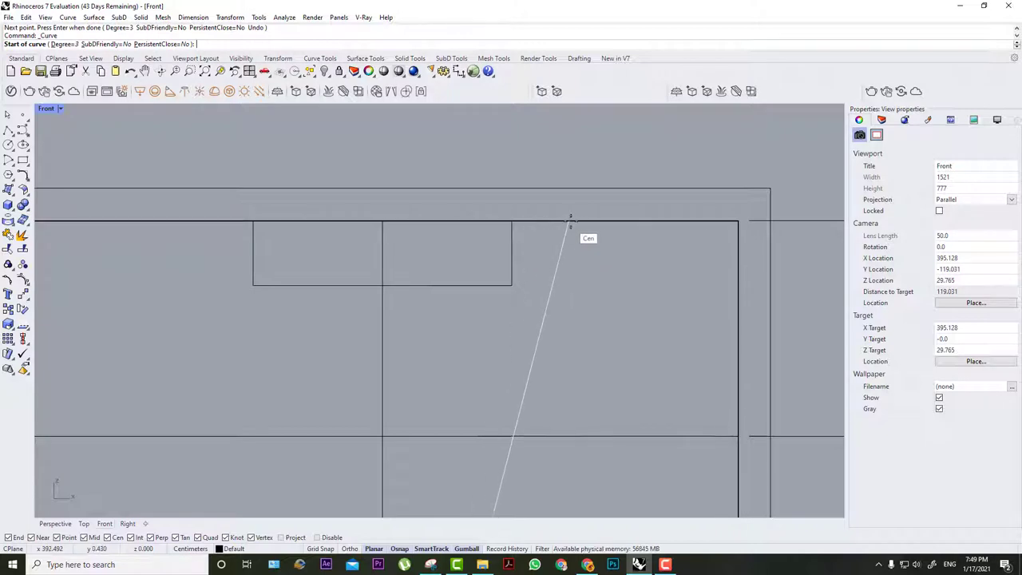
pyautogui.click(557, 221)
pyautogui.click(542, 275)
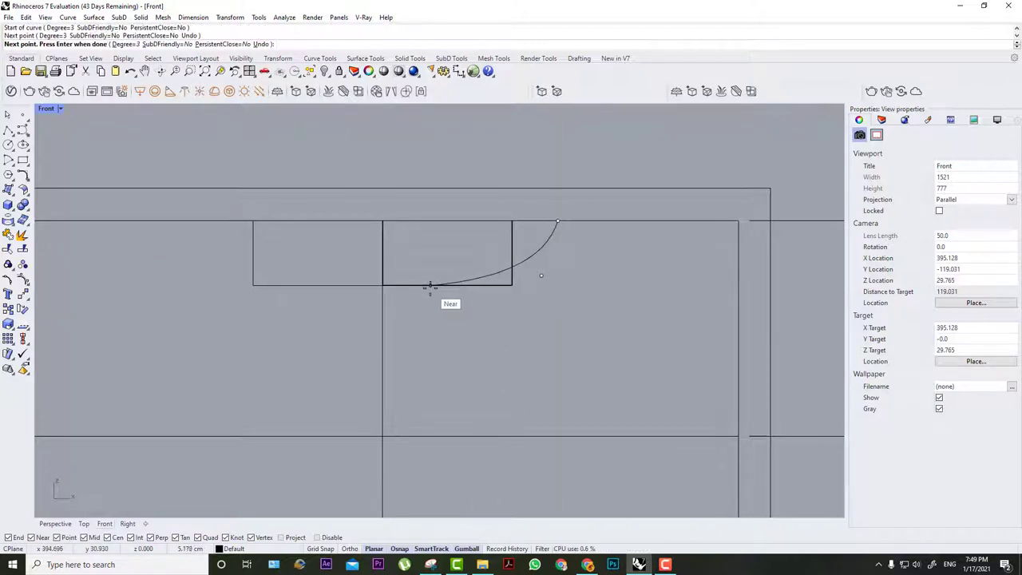
pyautogui.click(380, 285)
pyautogui.press('Return')
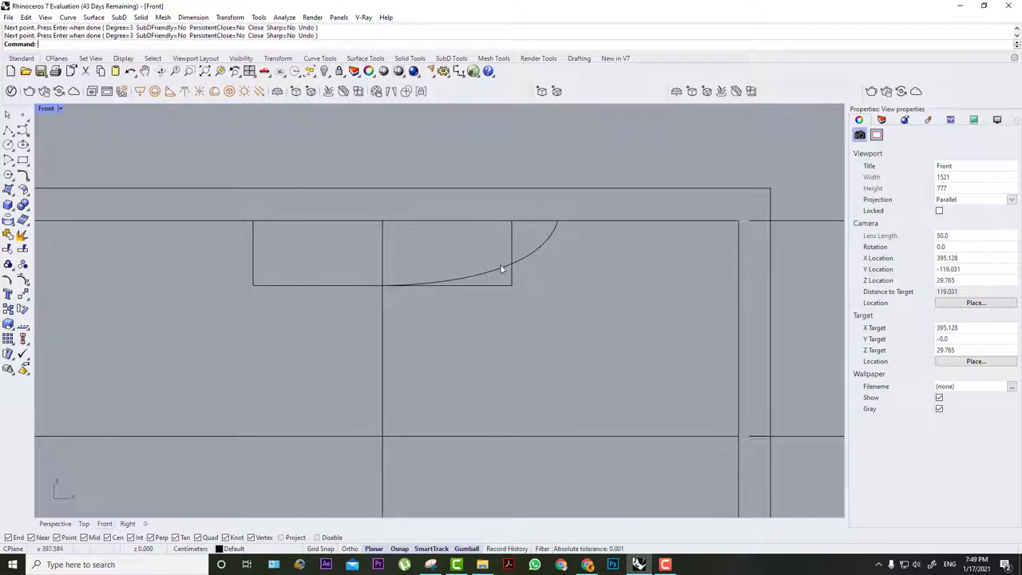
pyautogui.click(501, 269)
pyautogui.moveTo(541, 275); pyautogui.dragTo(547, 285)
# Mirror a copy of the curve across the vertical centre line to complete the symmetrical cut-out outline.
pyautogui.click(543, 257)
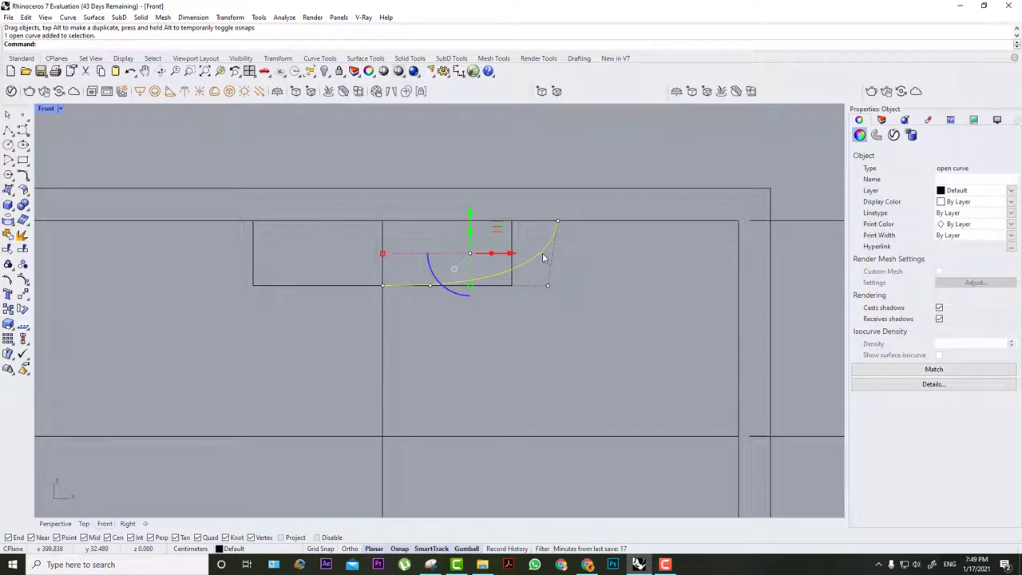
pyautogui.write('Mirror')
pyautogui.press('Return')
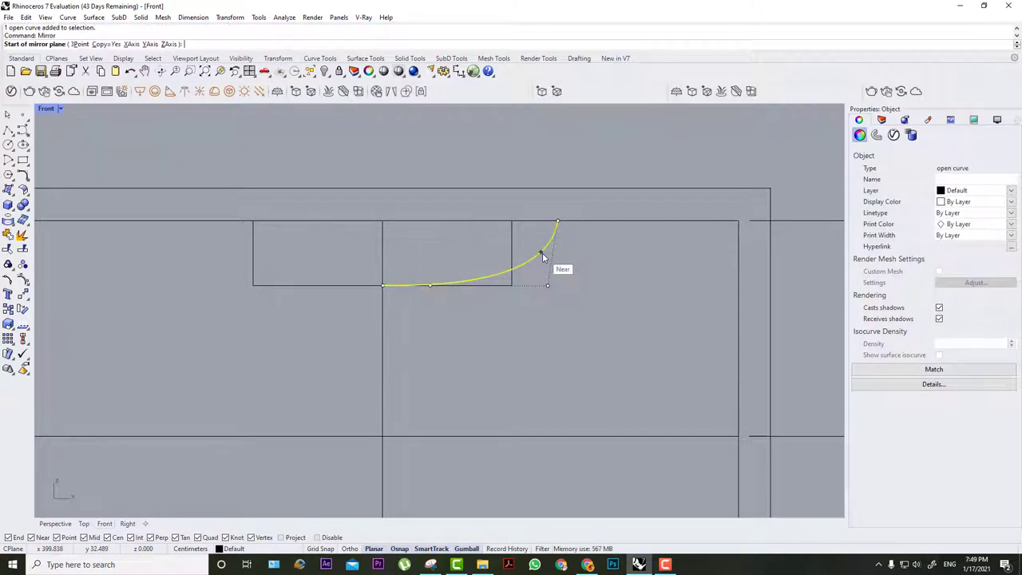
pyautogui.click(384, 281)
pyautogui.click(388, 237)
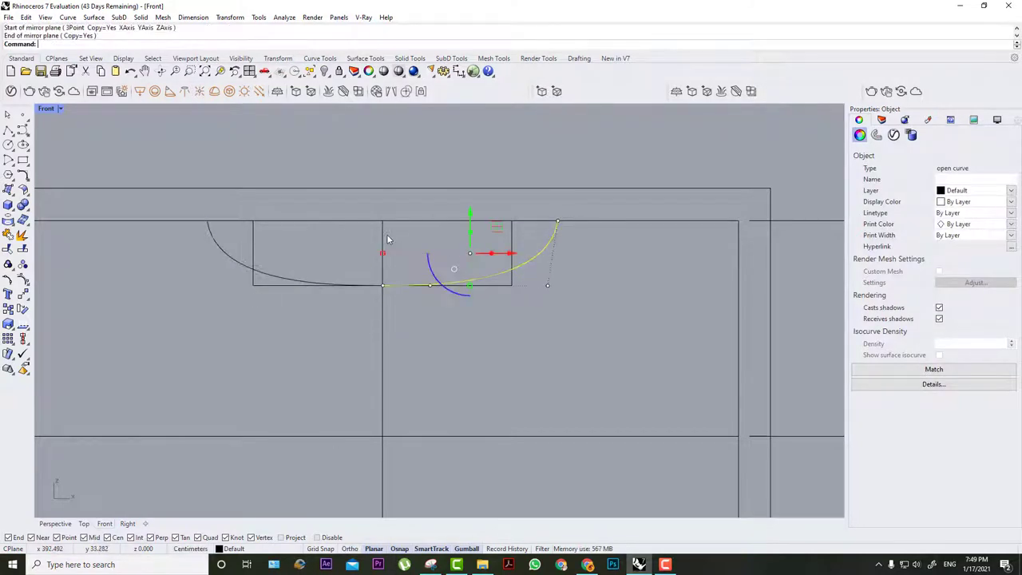
pyautogui.click(486, 337)
# Delete the two mirrored rectangular polylines at the top of the first compartment.
pyautogui.click(511, 247)
pyautogui.keyDown('shift'); pyautogui.click(254, 231); pyautogui.keyUp('shift')
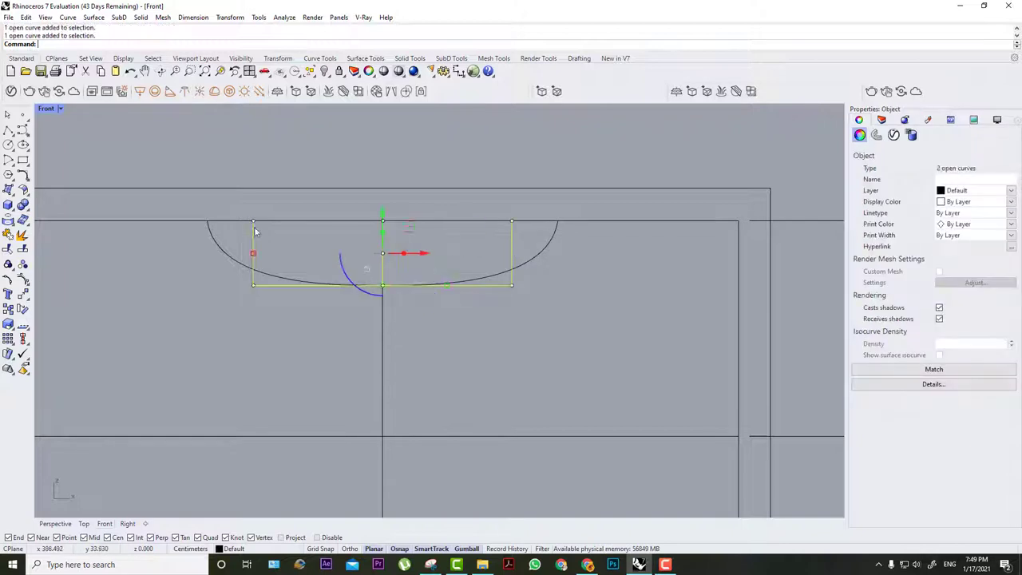
pyautogui.press('Delete')
pyautogui.scroll(-5, 444, 284)
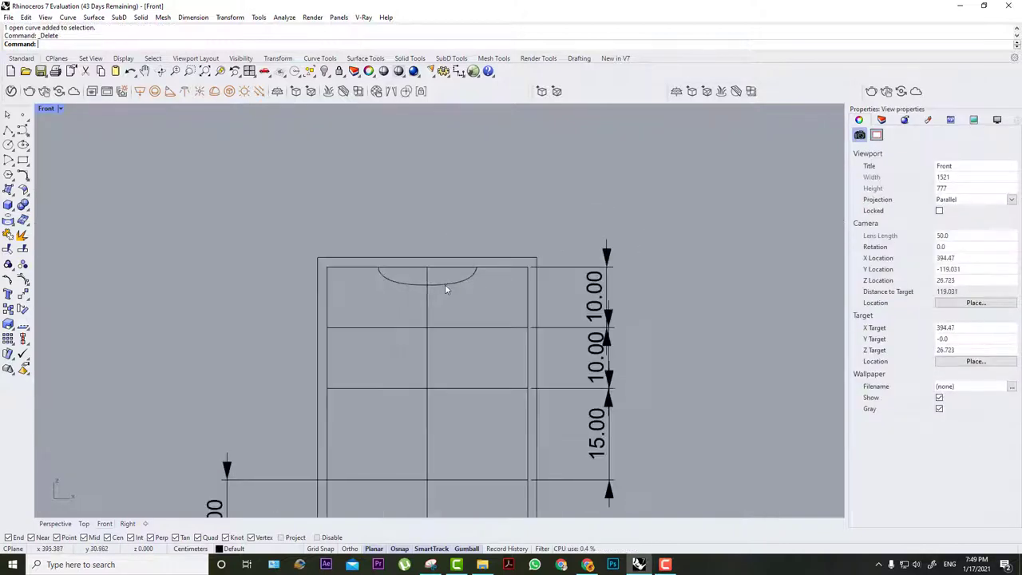
pyautogui.scroll(3, 445, 285)
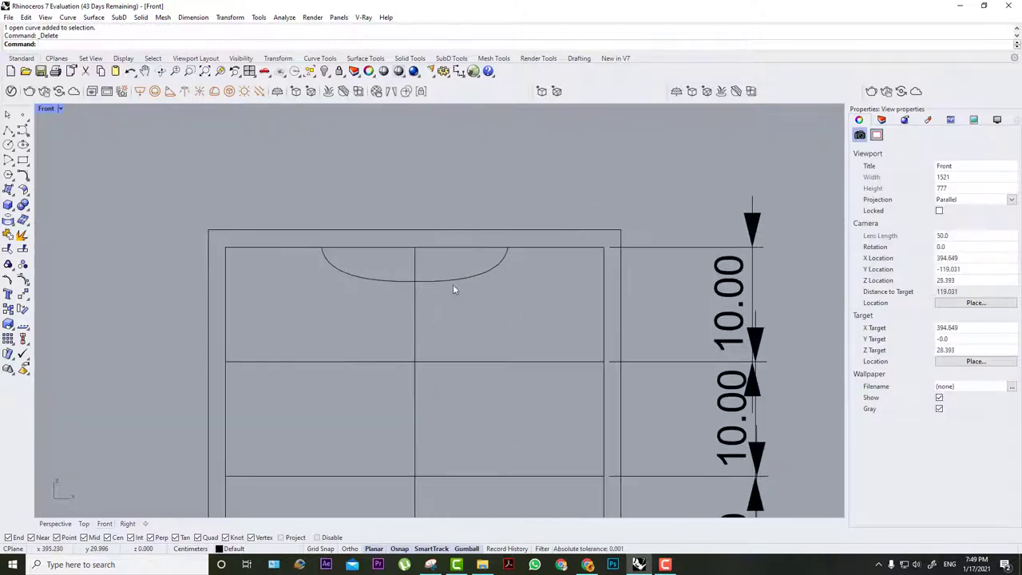
# Undo the deletion of the two rectangular polylines.
pyautogui.click(454, 281)
pyautogui.scroll(3, 453, 283)
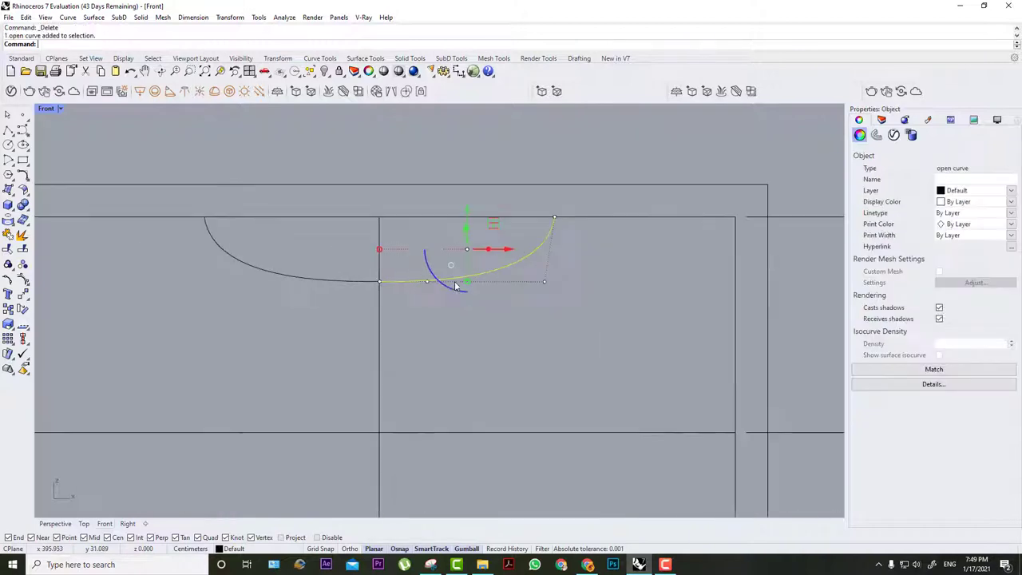
pyautogui.keyDown('shift'); pyautogui.click(323, 280); pyautogui.keyUp('shift')
pyautogui.click(325, 328)
pyautogui.hotkey('ctrl', 'z')
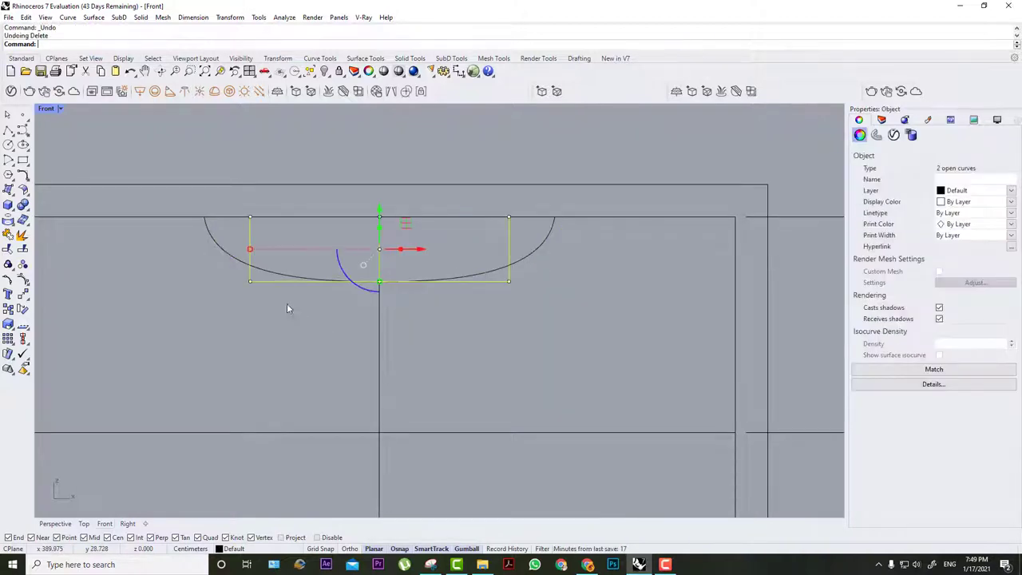
# Scale both mirrored curves down uniformly, and stretch them vertically until they extend slightly past the inner top edge and the polylines' bottom edge.
pyautogui.click(213, 239)
pyautogui.keyDown('shift'); pyautogui.click(534, 255); pyautogui.keyUp('shift')
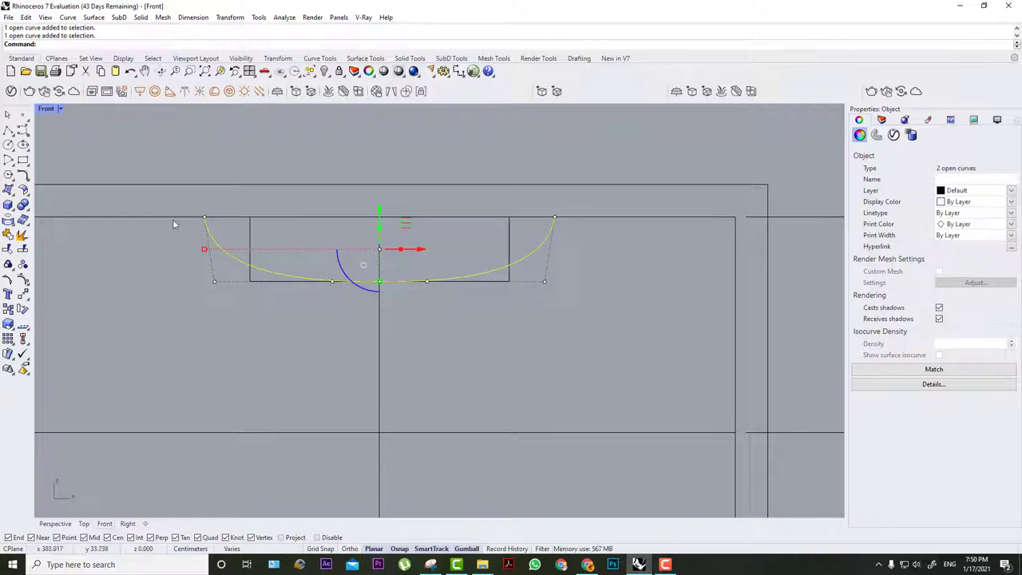
pyautogui.moveTo(205, 249); pyautogui.dragTo(227, 249)
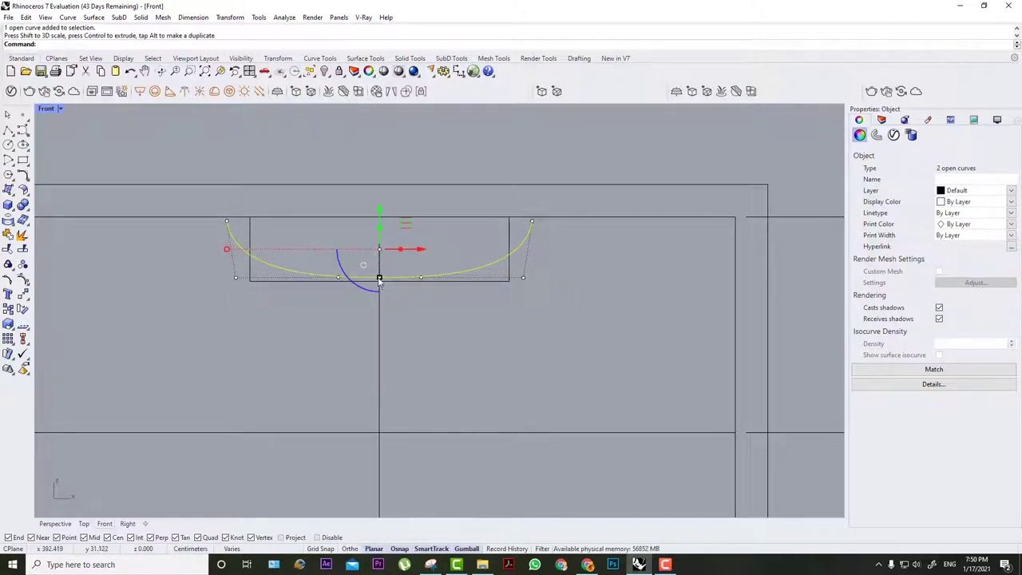
pyautogui.moveTo(380, 278); pyautogui.dragTo(380, 285)
pyautogui.moveTo(378, 215); pyautogui.dragTo(379, 215)
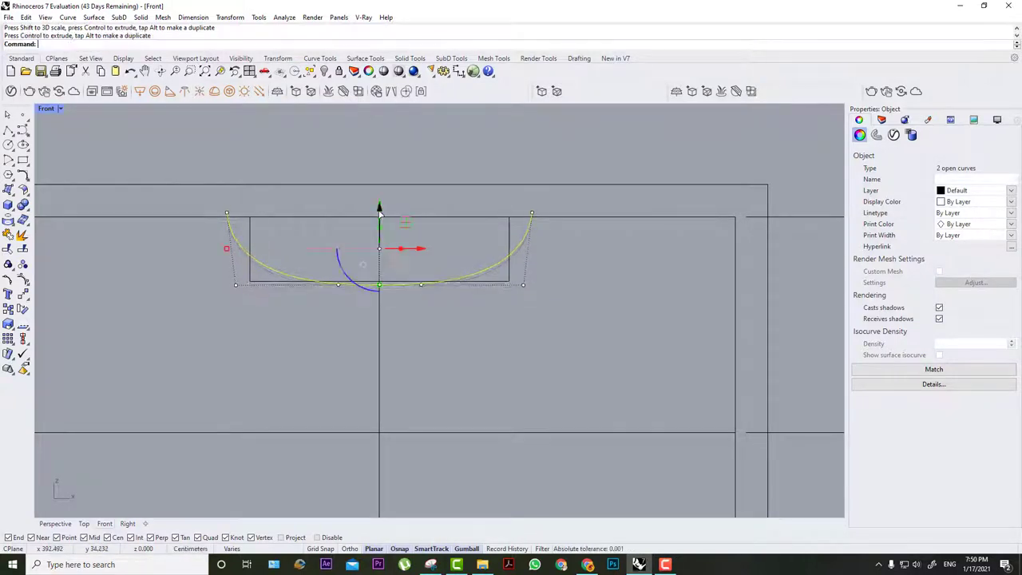
pyautogui.click(563, 205)
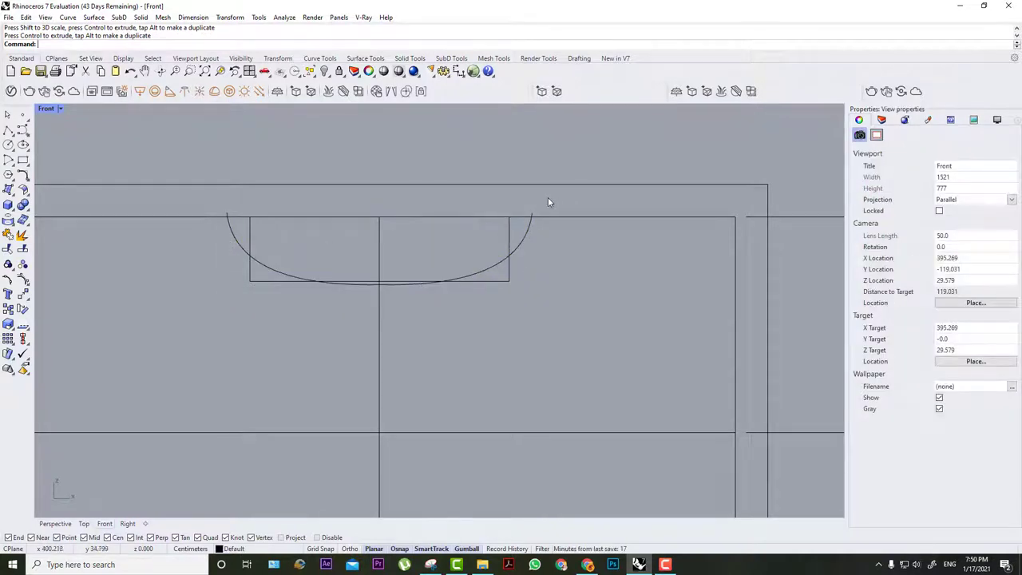
pyautogui.moveTo(548, 197); pyautogui.dragTo(177, 324)
pyautogui.write('TriangulateMesh')
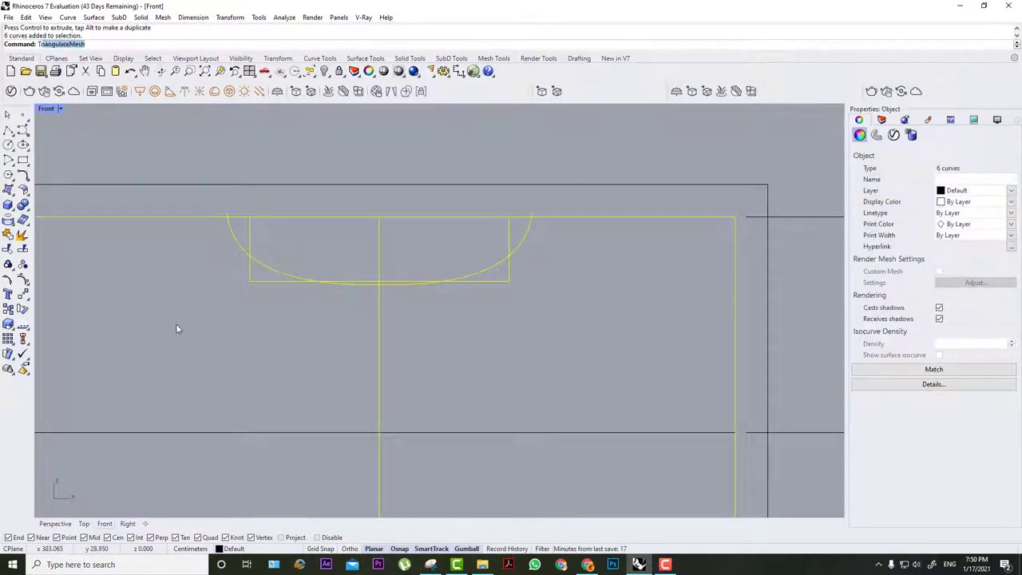
pyautogui.press('Return')
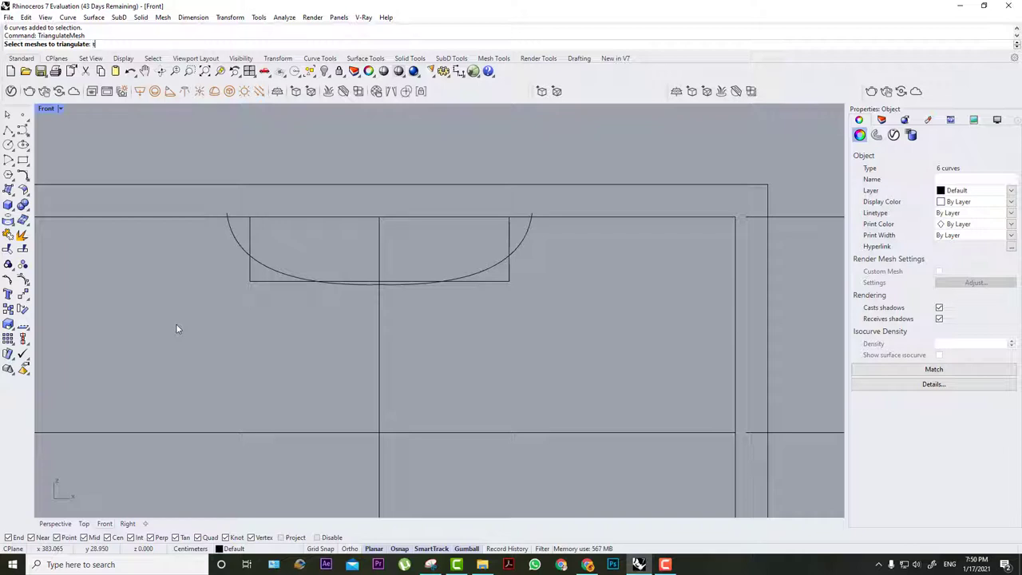
pyautogui.press('Return')
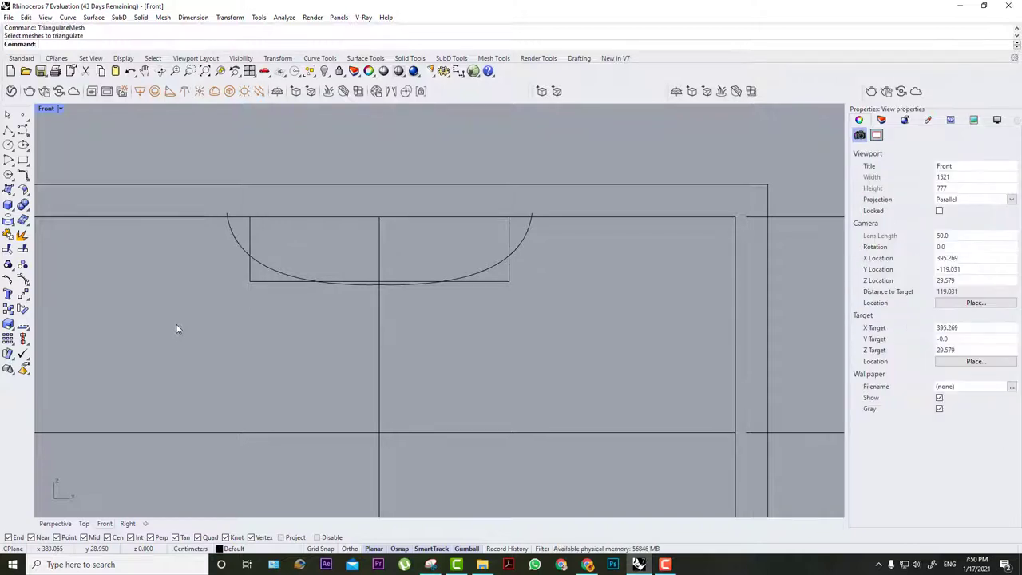
# Trim off both ends of the mirrored curves where they extend above the inner top edge.
pyautogui.press('Up')
pyautogui.write('i')
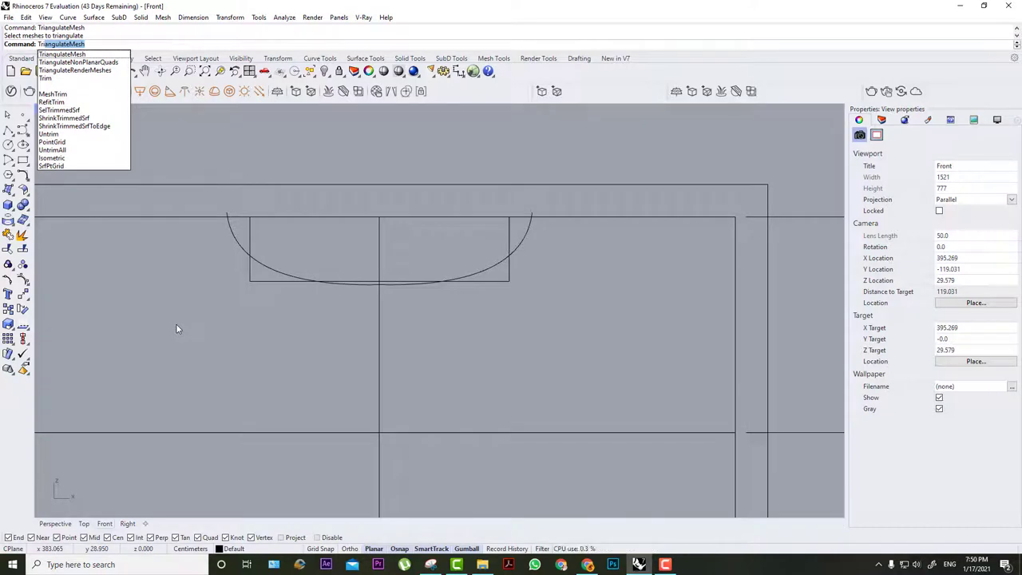
pyautogui.write('Trim')
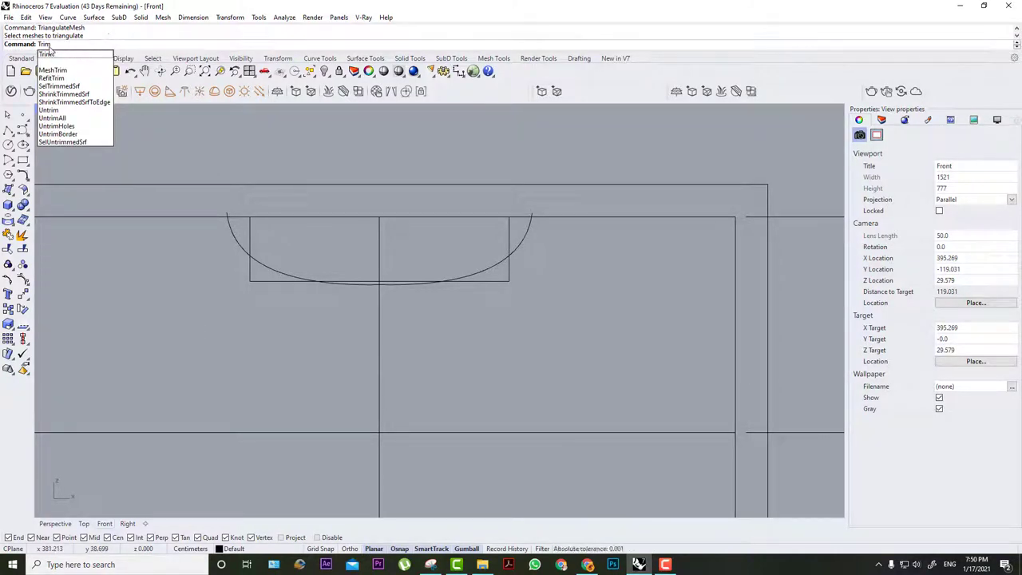
pyautogui.press('Return')
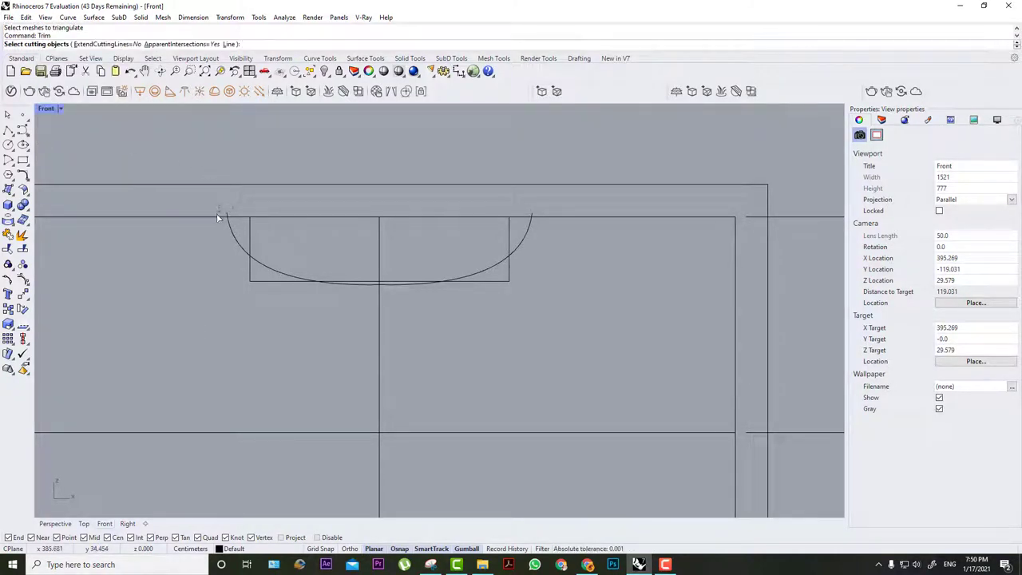
pyautogui.click(217, 217)
pyautogui.press('Escape')
pyautogui.moveTo(552, 201); pyautogui.dragTo(175, 295)
pyautogui.press('Return')
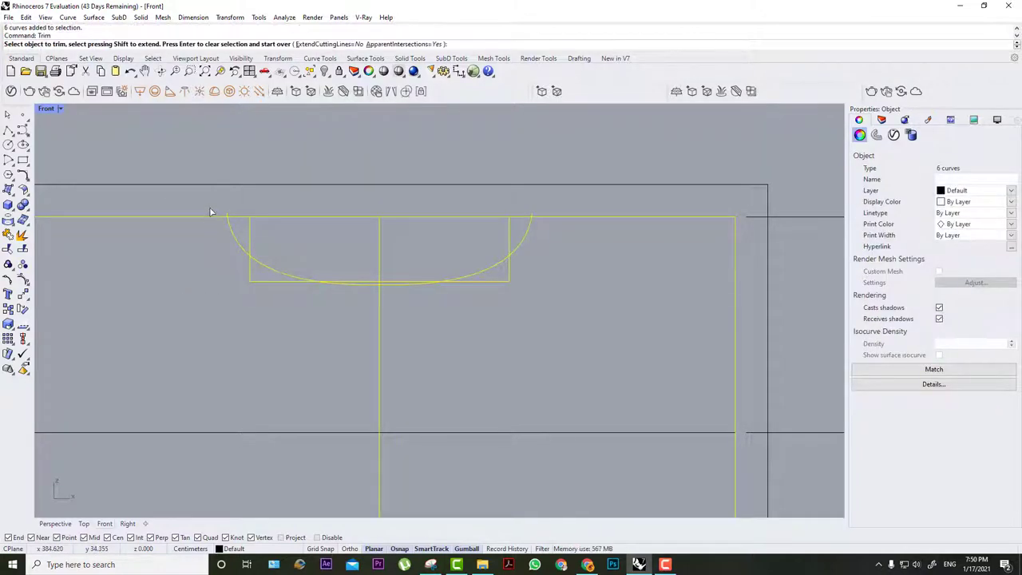
pyautogui.scroll(8, 226, 204)
pyautogui.moveTo(245, 204); pyautogui.dragTo(207, 226)
pyautogui.scroll(-3, 527, 214)
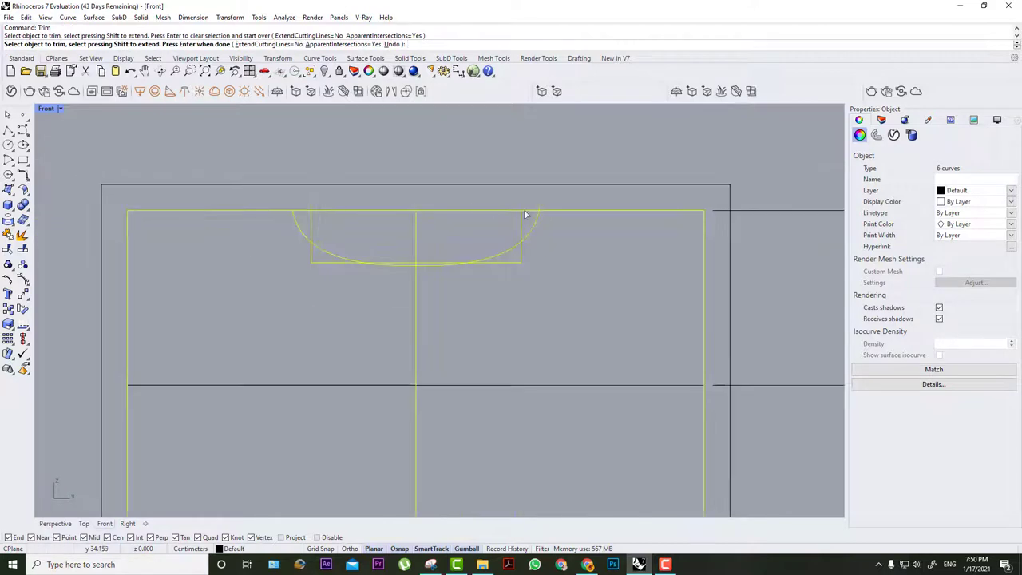
pyautogui.scroll(4, 530, 196)
pyautogui.click(482, 211)
pyautogui.scroll(-2, 483, 210)
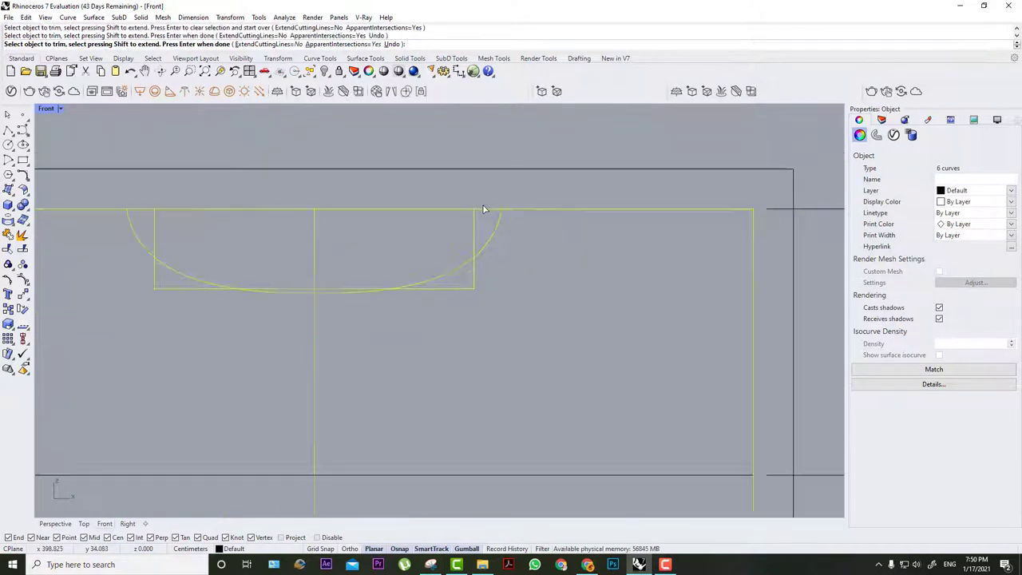
pyautogui.press('Return')
# Delete the two rectangular polylines around the cut-out and the vertical centre line.
pyautogui.click(474, 231)
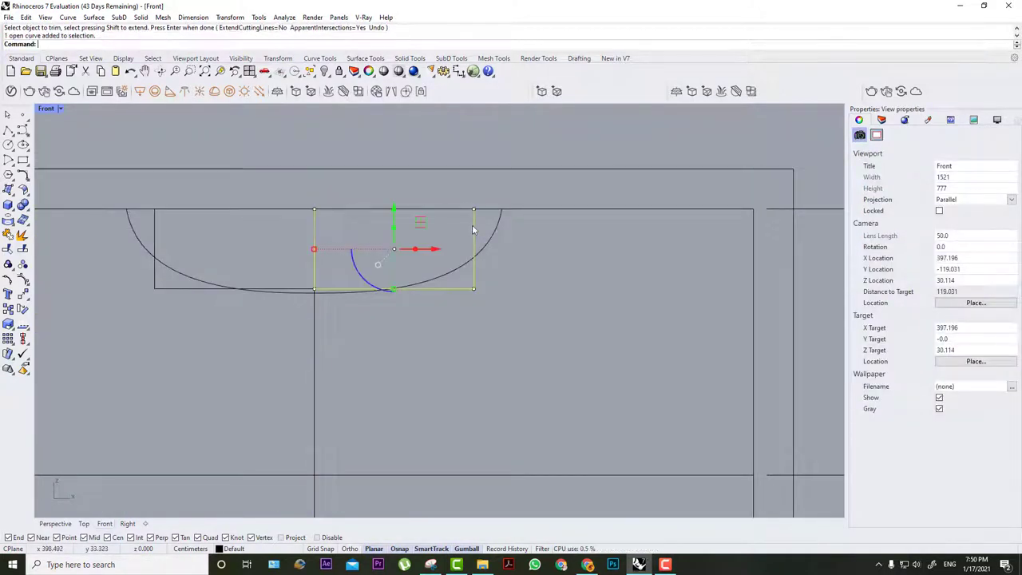
pyautogui.press('Delete')
pyautogui.click(156, 233)
pyautogui.press('Delete')
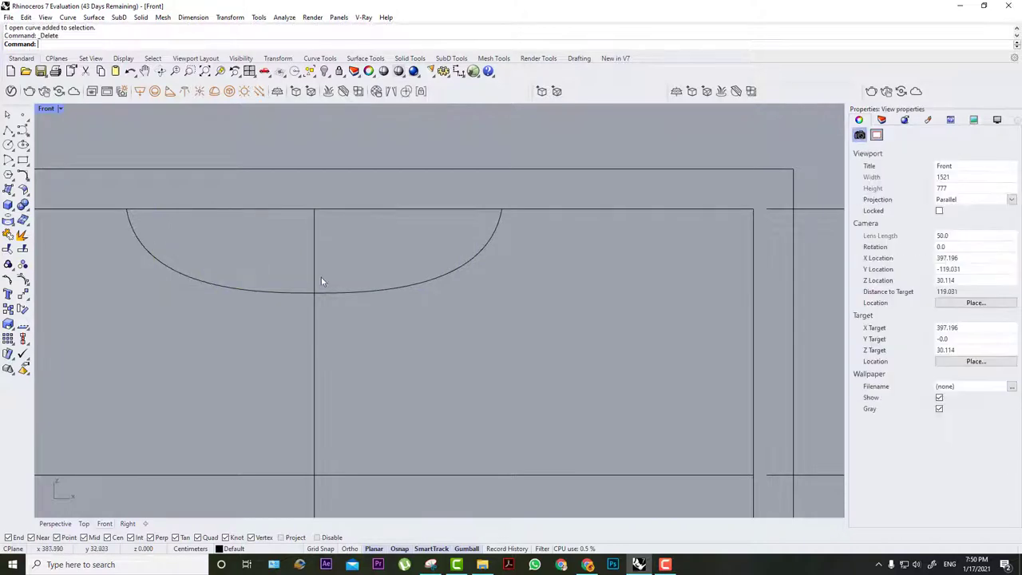
pyautogui.scroll(-3, 456, 308)
pyautogui.click(380, 274)
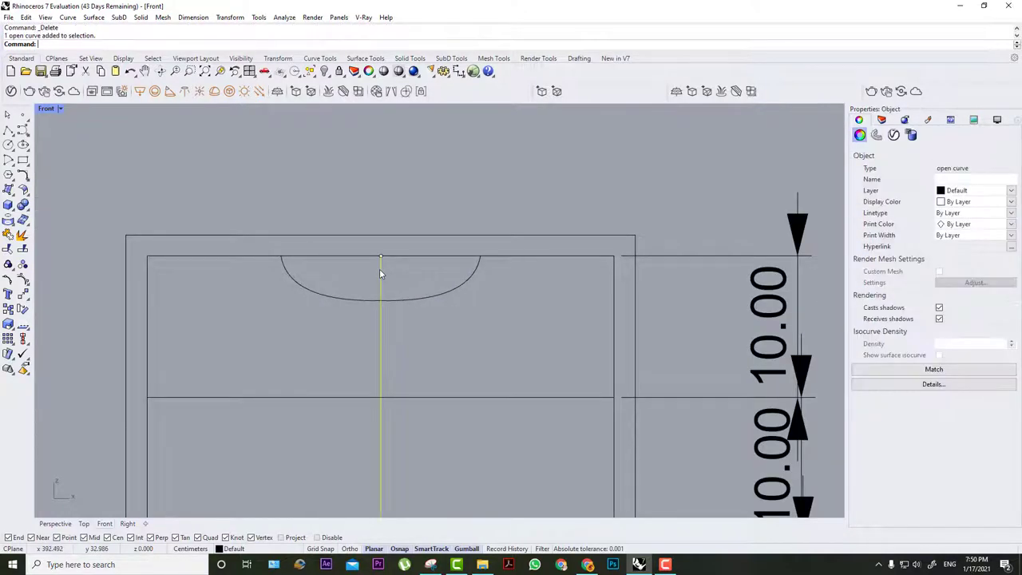
pyautogui.press('Delete')
# Join the two mirrored curves, then close them with a straight line between their upper endpoints and join everything into one closed outline.
pyautogui.moveTo(427, 343); pyautogui.dragTo(346, 286)
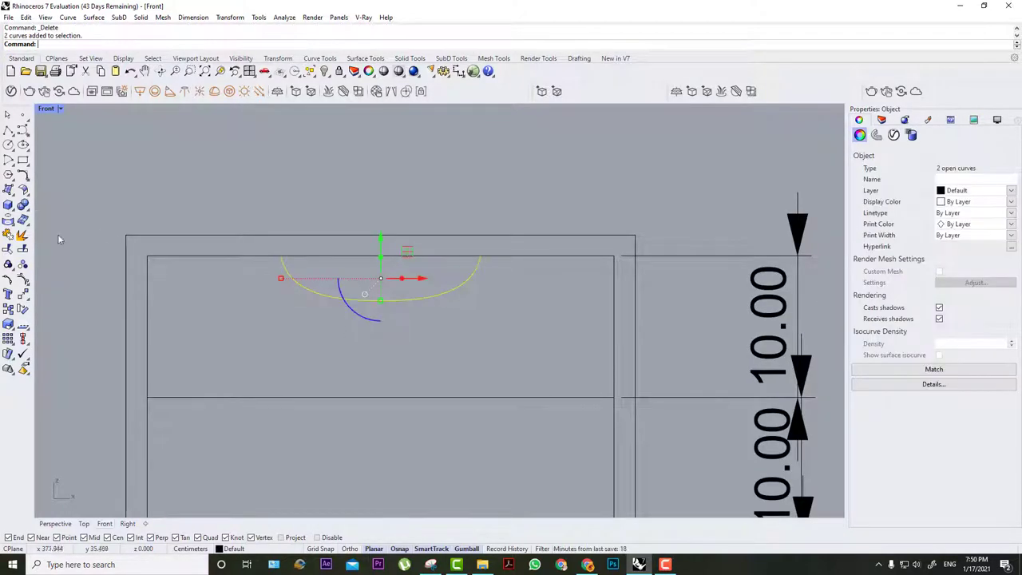
pyautogui.click(22, 234)
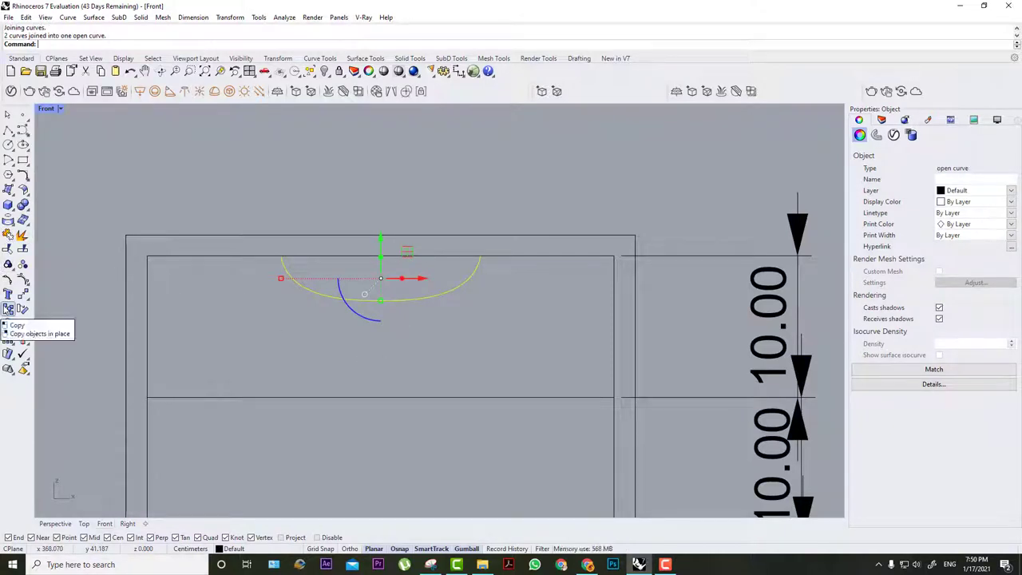
pyautogui.click(22, 129)
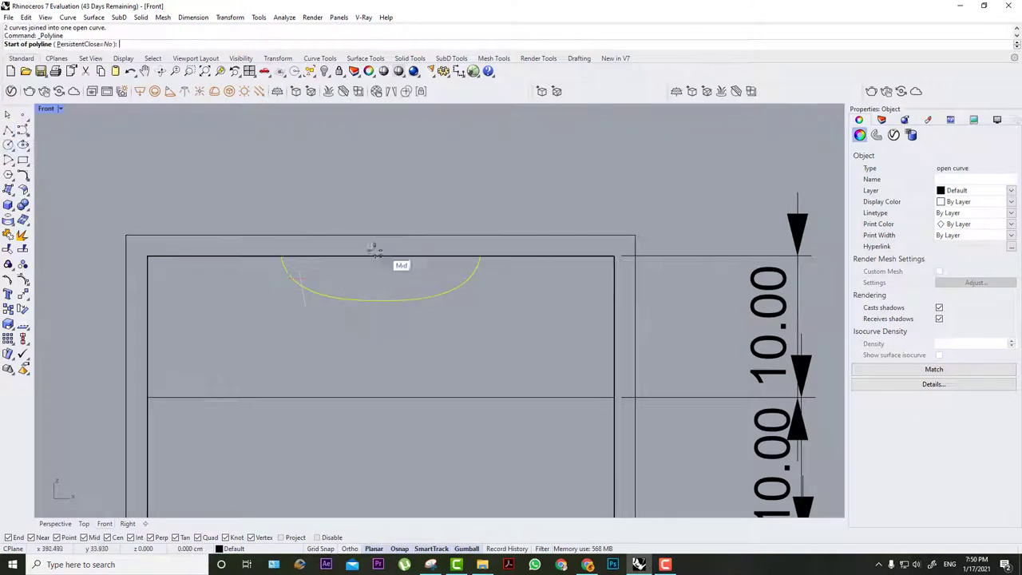
pyautogui.click(281, 257)
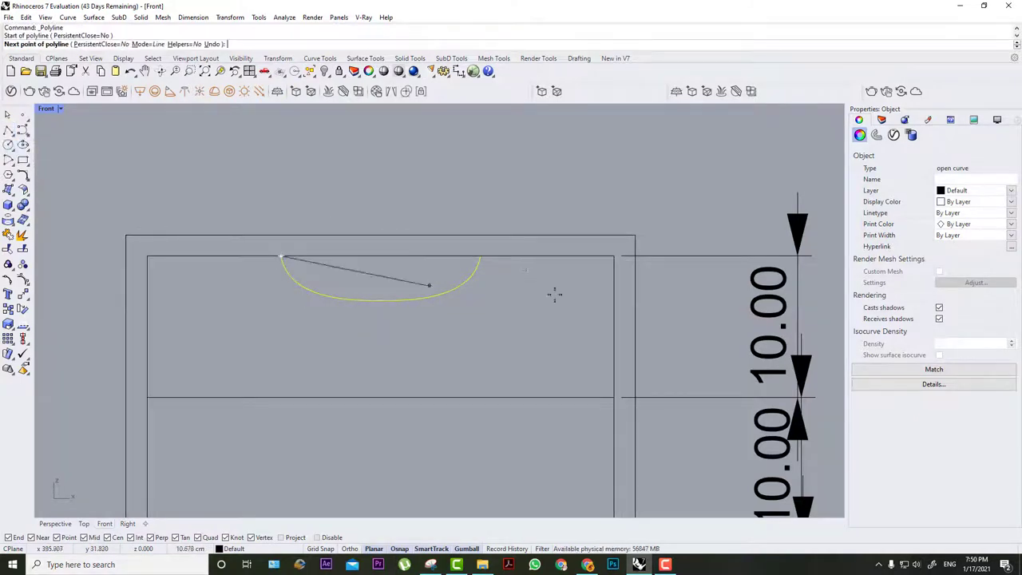
pyautogui.click(477, 254)
pyautogui.press('Return')
pyautogui.click(460, 260)
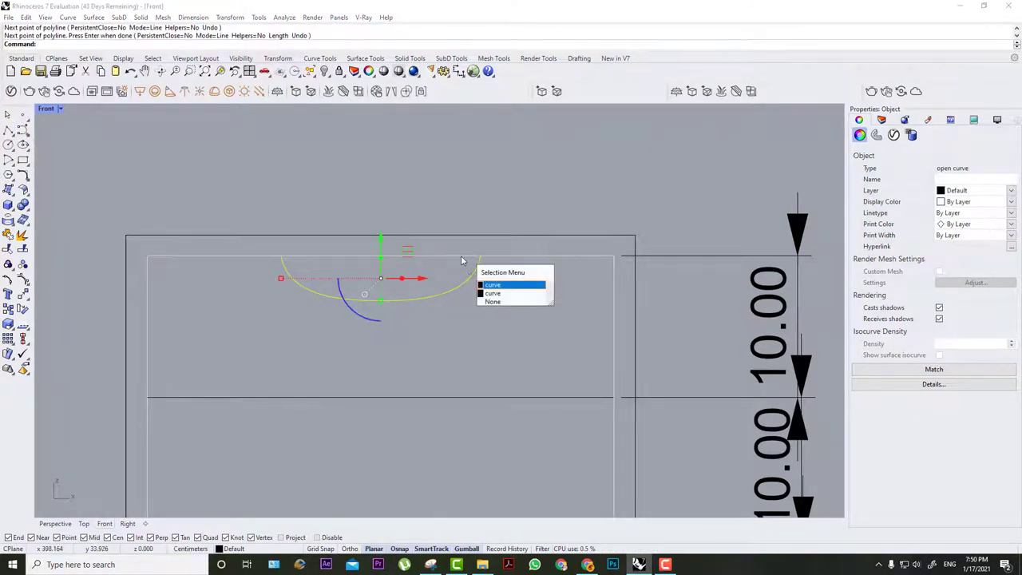
pyautogui.click(489, 293)
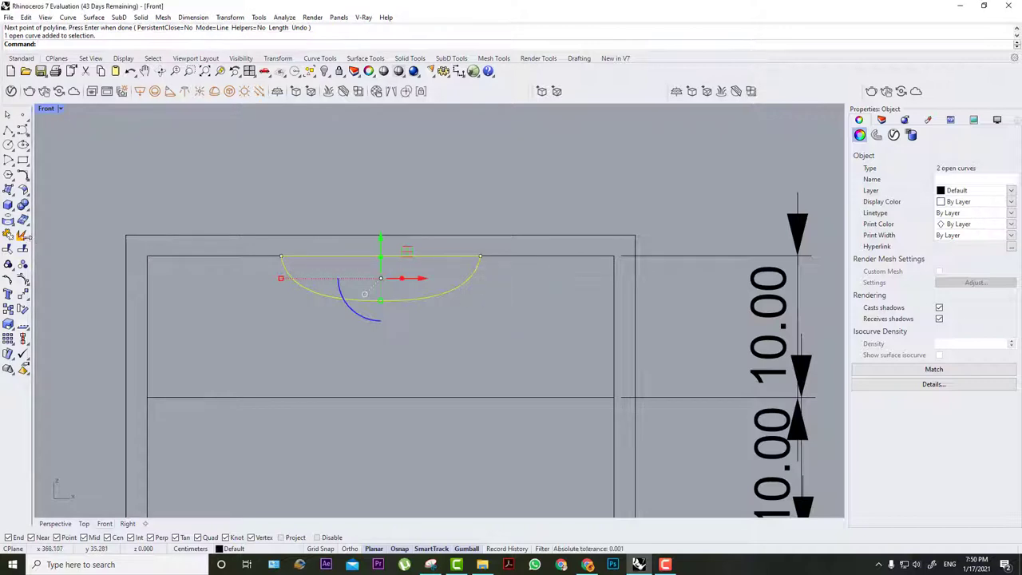
pyautogui.click(8, 235)
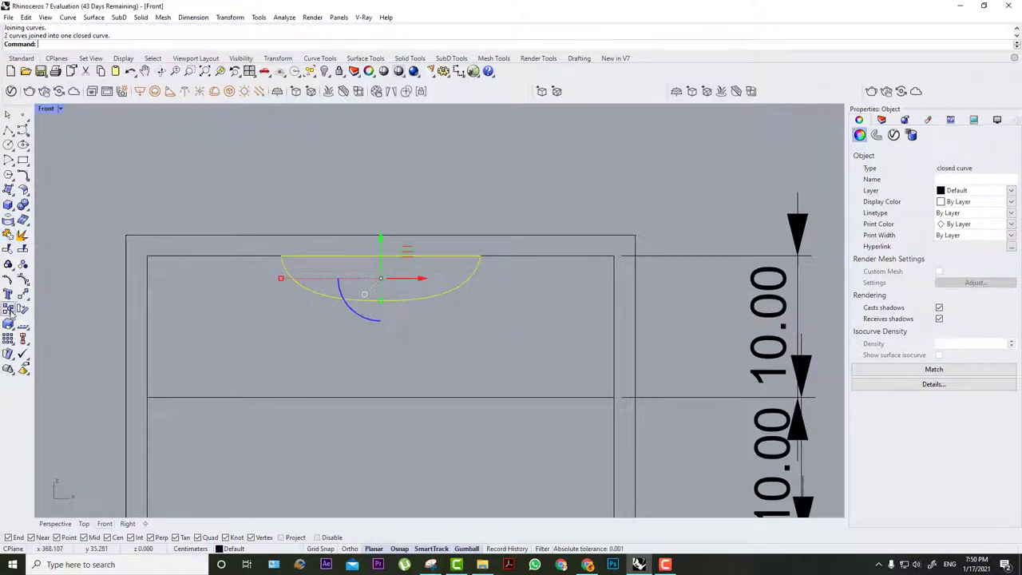
# Copy the closed cut-out from its top midpoint to the midpoint of each of the four divider lines below.
pyautogui.click(10, 309)
pyautogui.click(380, 257)
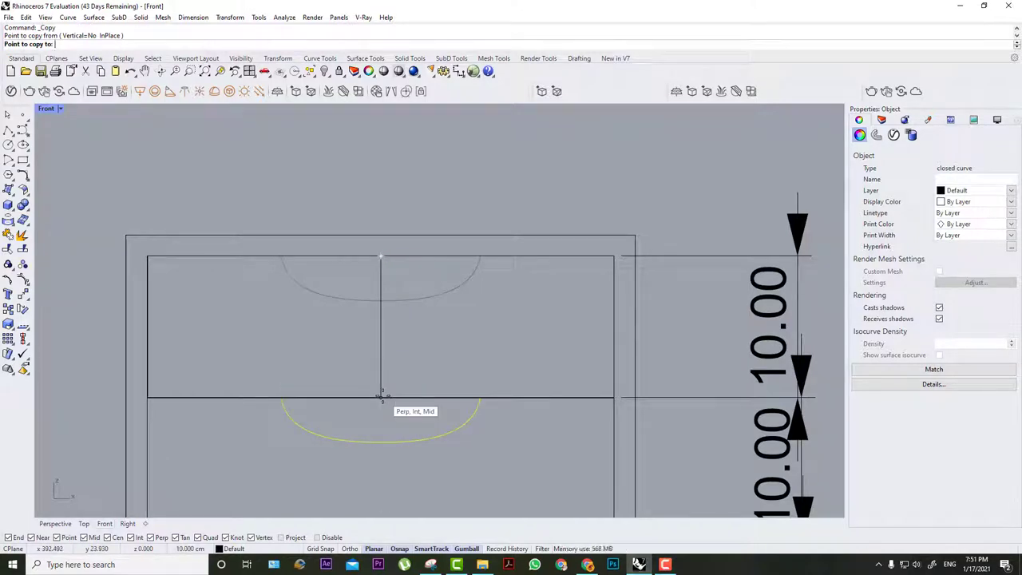
pyautogui.click(382, 397)
pyautogui.scroll(-3, 375, 407)
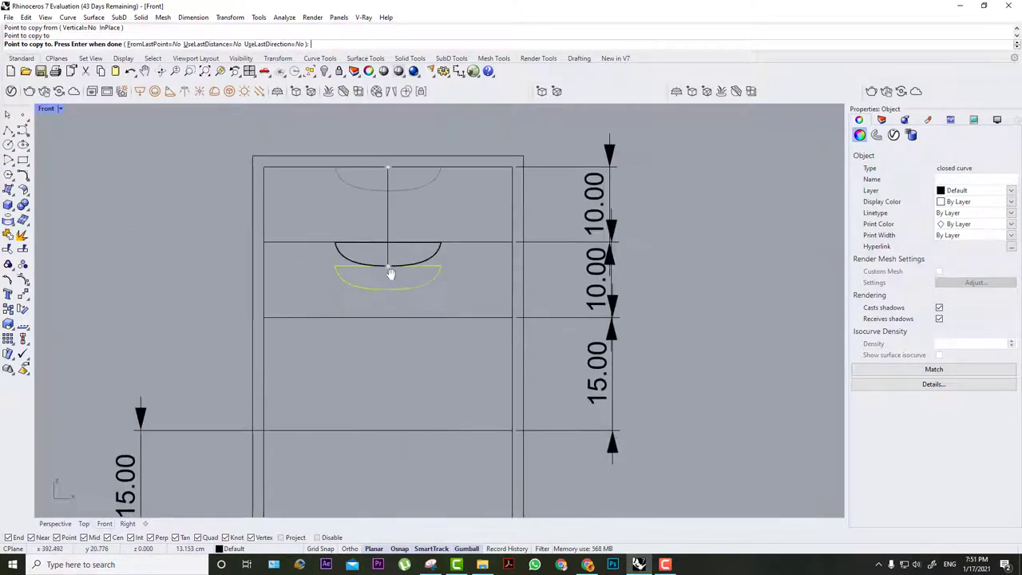
pyautogui.click(388, 317)
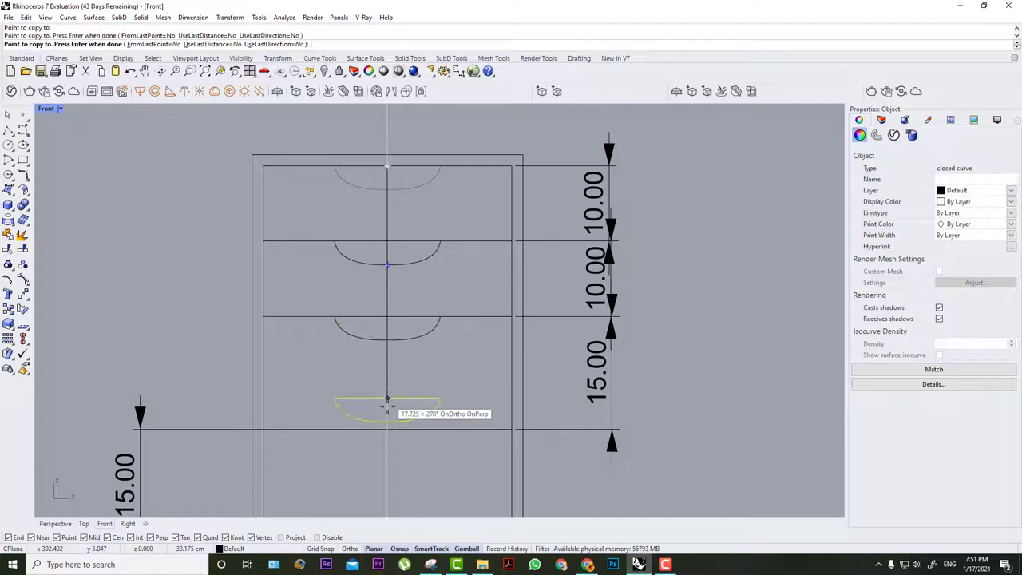
pyautogui.click(389, 442)
pyautogui.moveTo(399, 466); pyautogui.dragTo(396, 266, button='right')
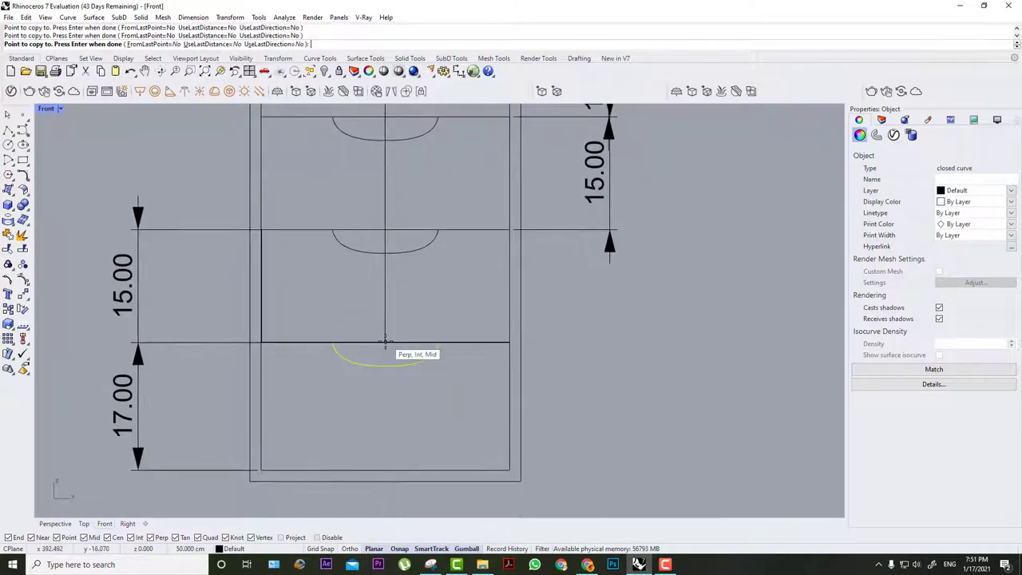
pyautogui.click(386, 342)
pyautogui.rightClick(443, 312)
pyautogui.scroll(-10, 443, 307)
pyautogui.scroll(2, 443, 307)
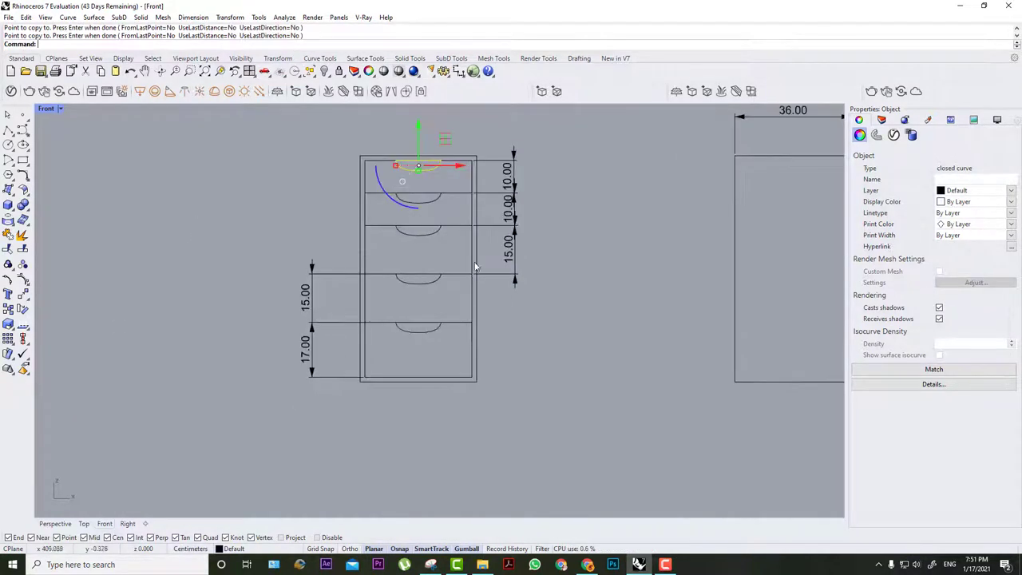
pyautogui.click(580, 158)
pyautogui.scroll(4, 414, 166)
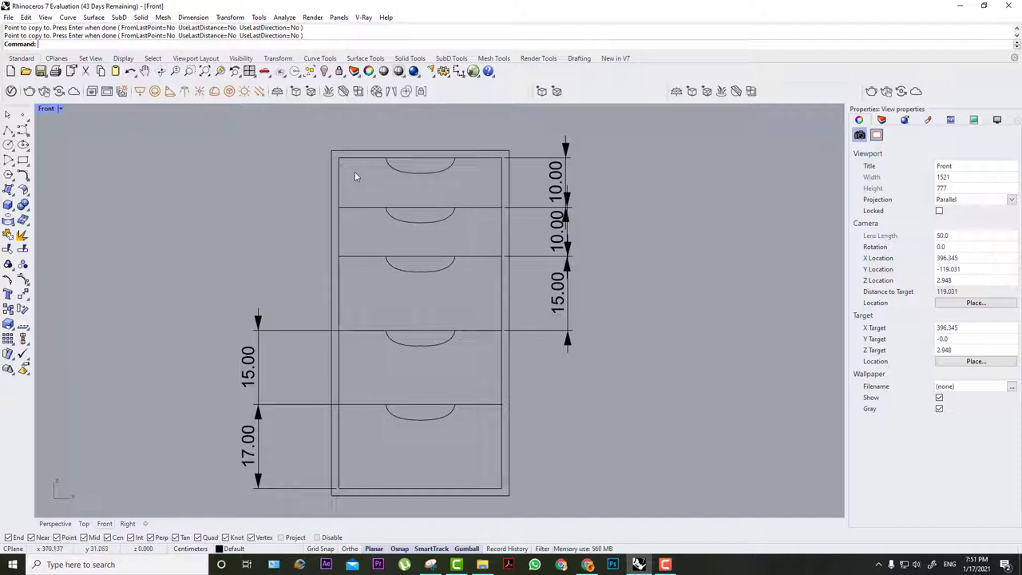
# Draw a rectangle 60 cm long and 36 cm wide near the origin in the Top view.
pyautogui.doubleClick(44, 110)
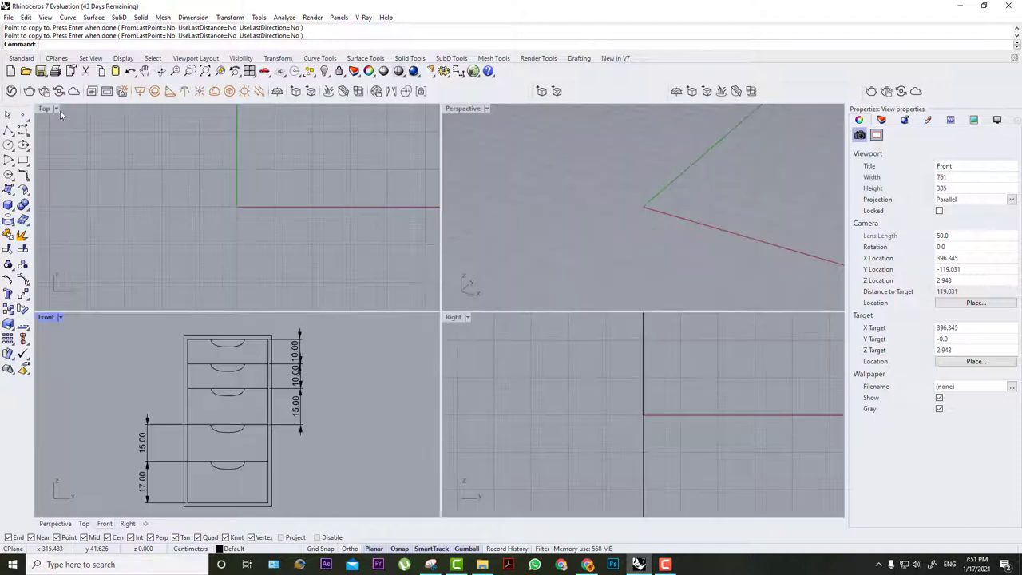
pyautogui.doubleClick(49, 109)
pyautogui.scroll(-4, 337, 246)
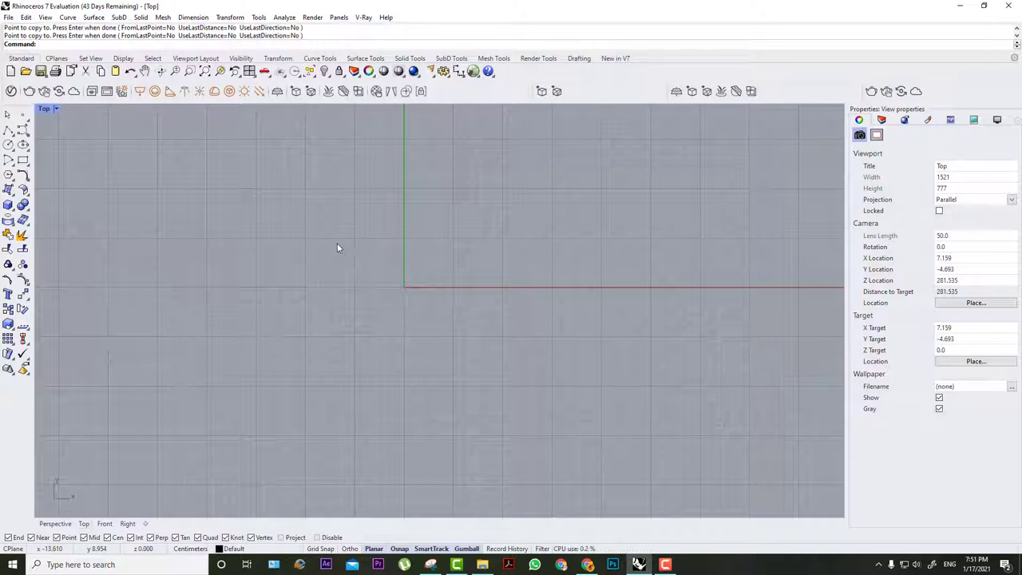
pyautogui.click(23, 160)
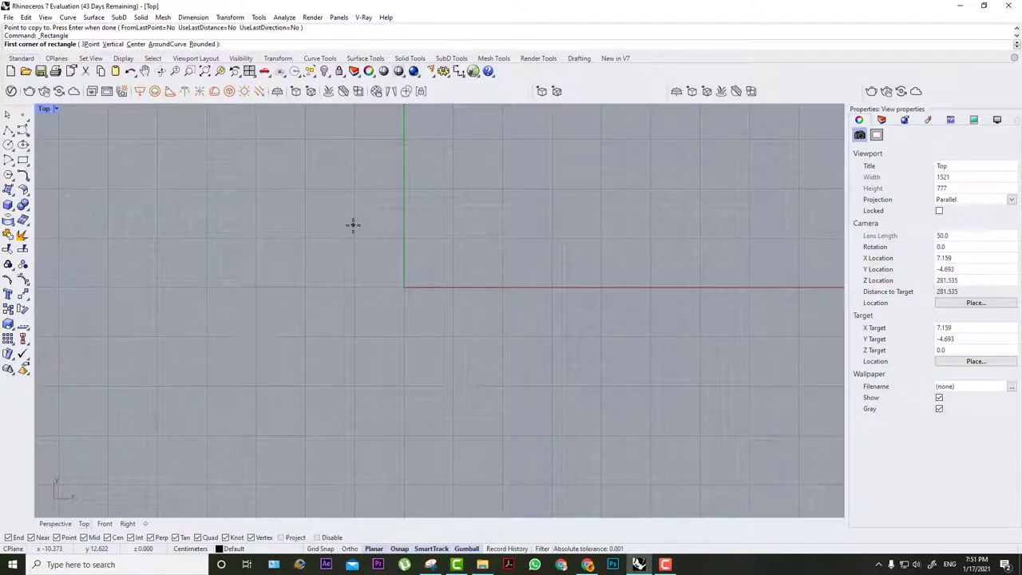
pyautogui.click(353, 224)
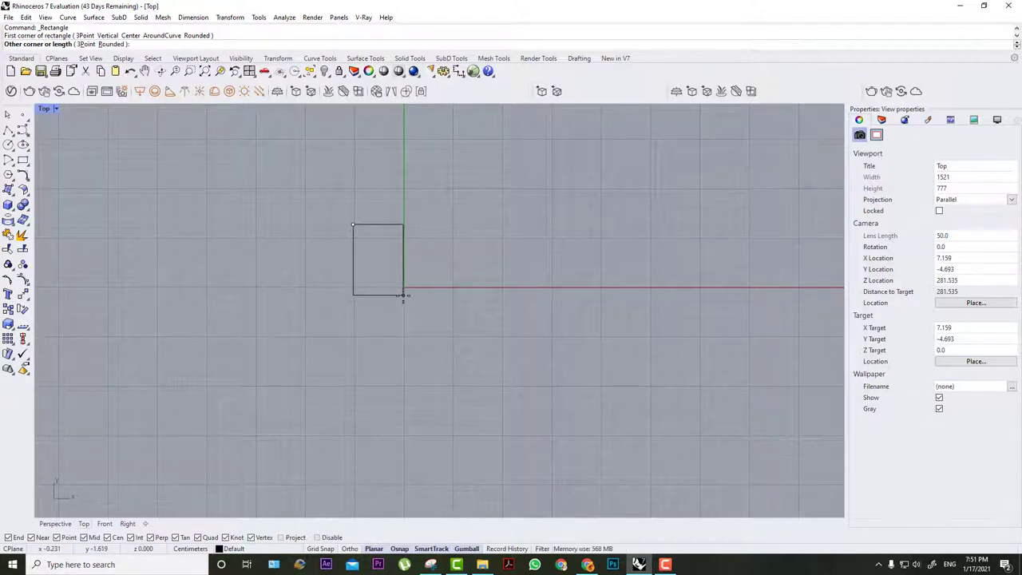
pyautogui.write('60')
pyautogui.press('Return')
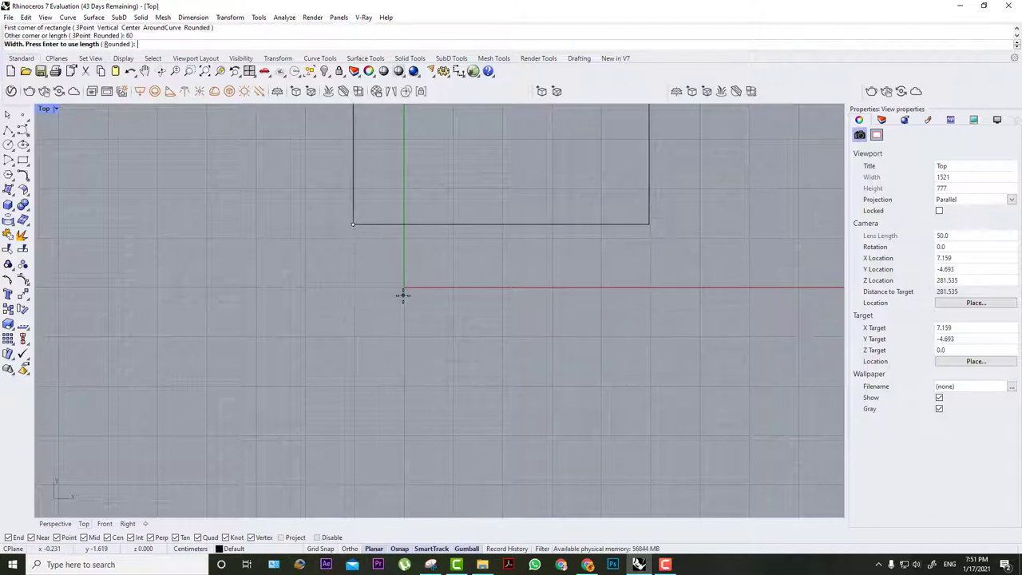
pyautogui.write('36')
pyautogui.press('Return')
# Move the rectangle off the grid towards the front-view drawing and rotate it 90 degrees so its long side runs along Y.
pyautogui.scroll(-7, 403, 295)
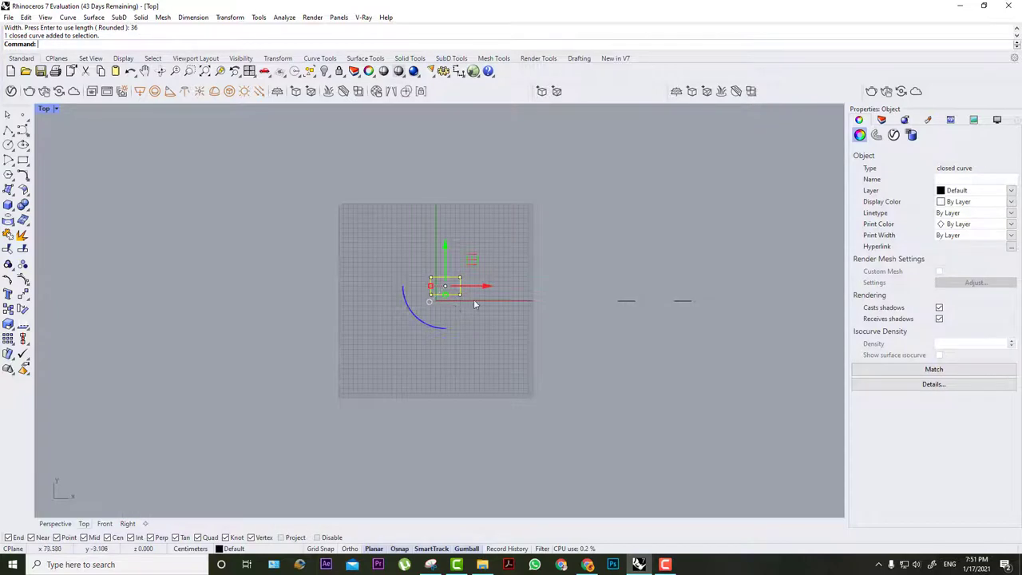
pyautogui.scroll(4, 475, 301)
pyautogui.moveTo(433, 241); pyautogui.dragTo(753, 179)
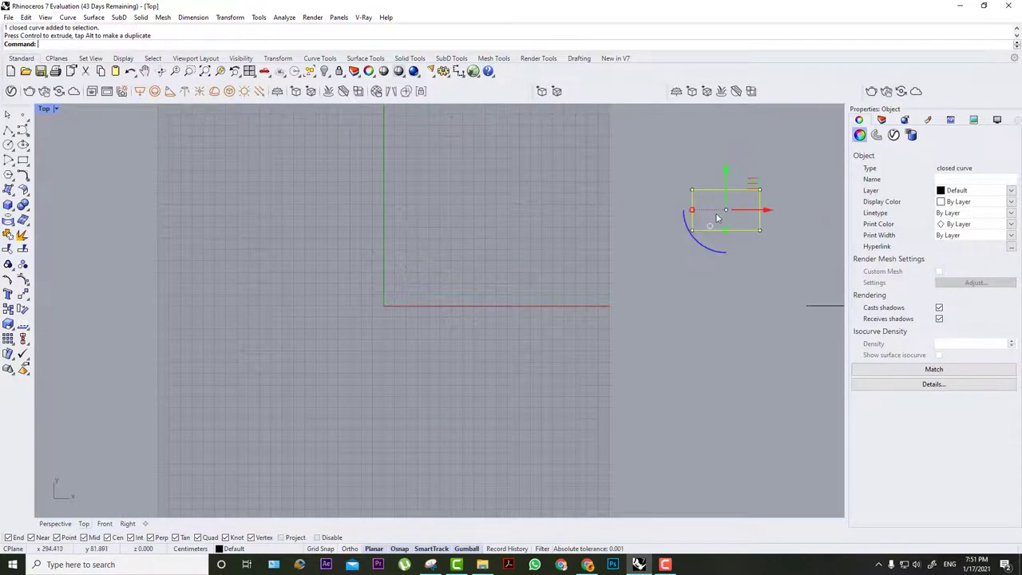
pyautogui.moveTo(706, 247); pyautogui.dragTo(785, 183)
pyautogui.click(791, 181)
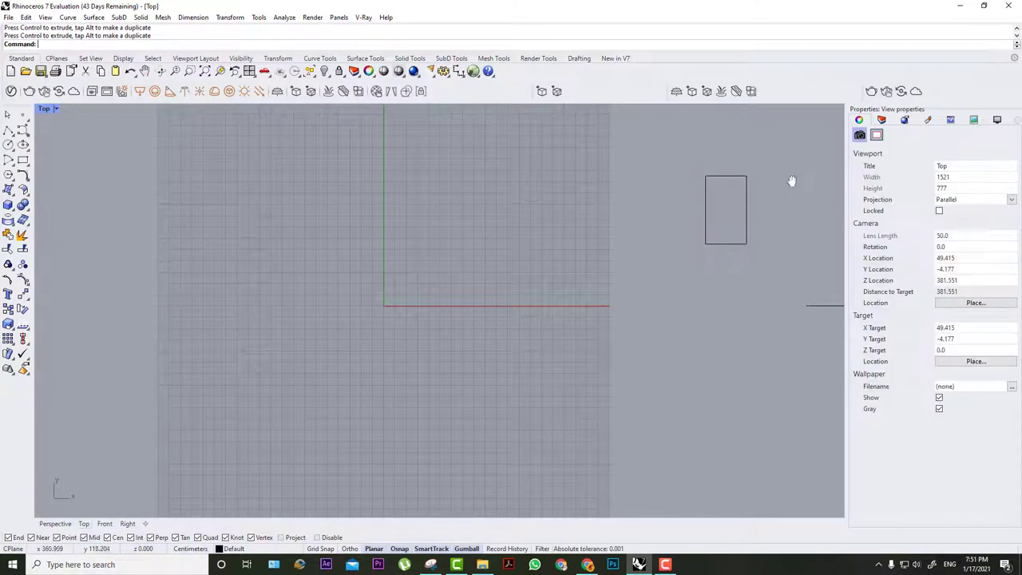
pyautogui.moveTo(791, 180); pyautogui.dragTo(453, 212, button='right')
pyautogui.scroll(3, 454, 211)
# Extrude the 36 by 60 cm rectangle 1.5 cm as a solid in the Perspective view.
pyautogui.moveTo(501, 165); pyautogui.dragTo(328, 412)
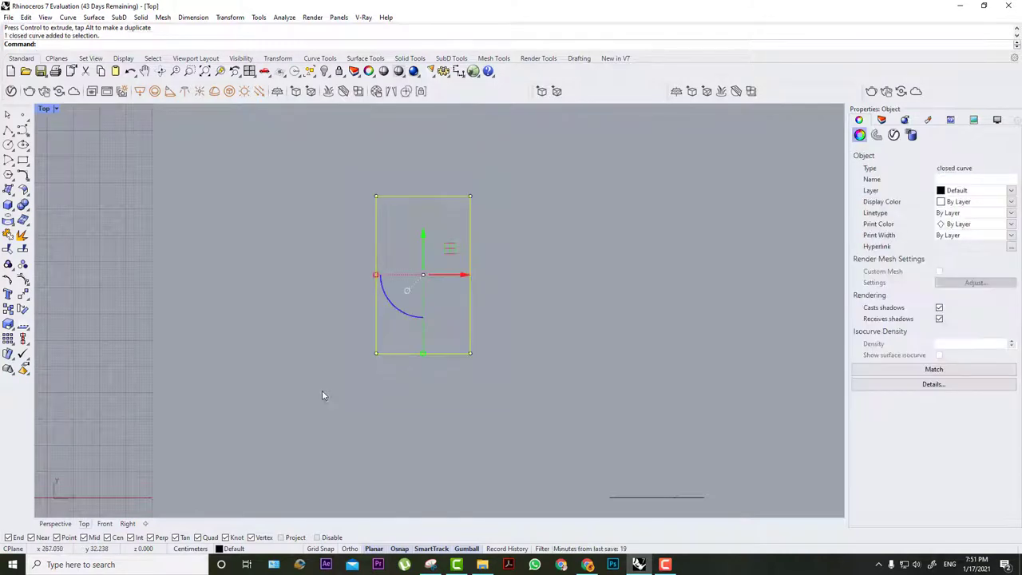
pyautogui.doubleClick(46, 109)
pyautogui.scroll(-5, 693, 218)
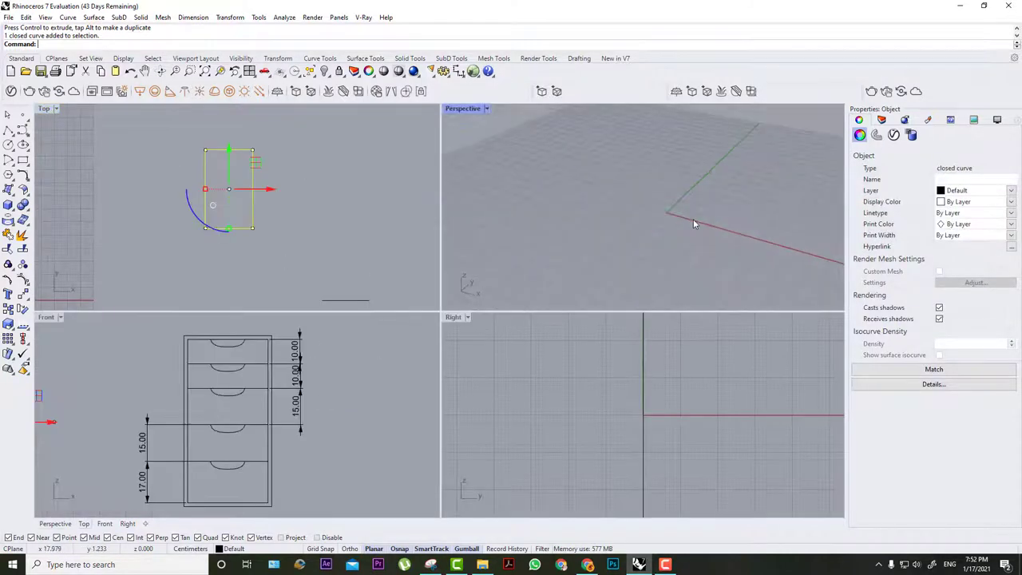
pyautogui.scroll(12, 747, 229)
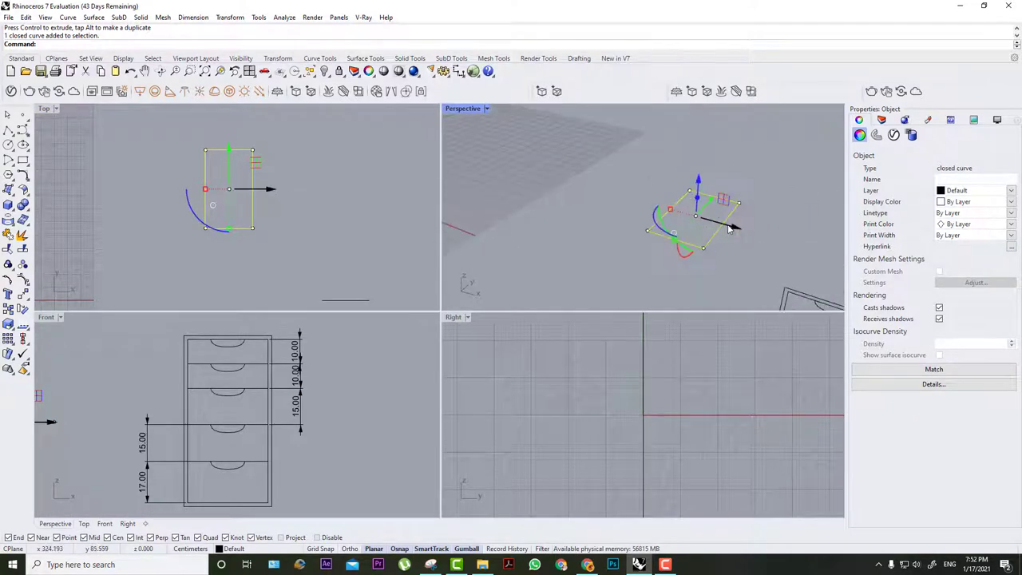
pyautogui.click(8, 216)
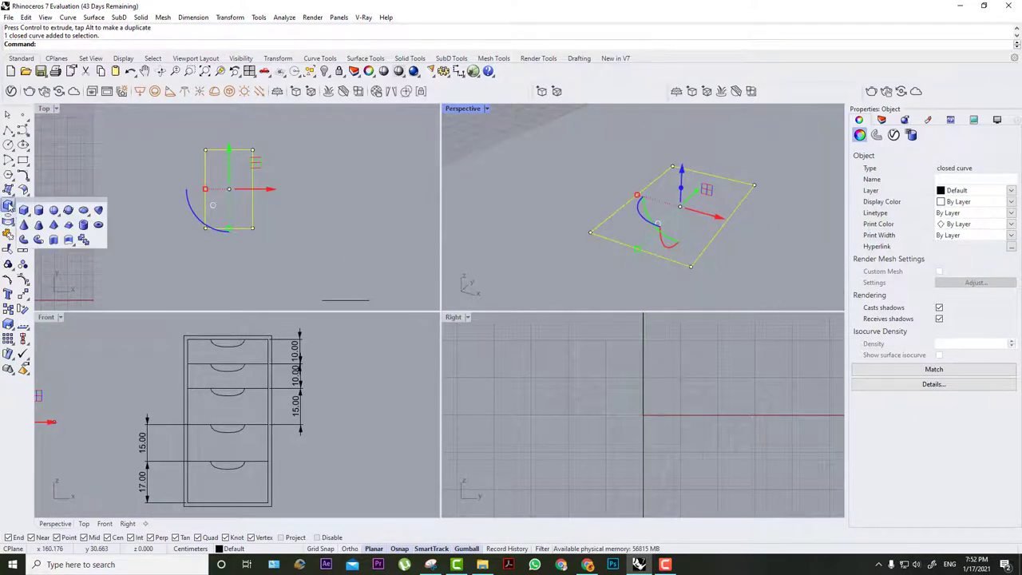
pyautogui.click(53, 239)
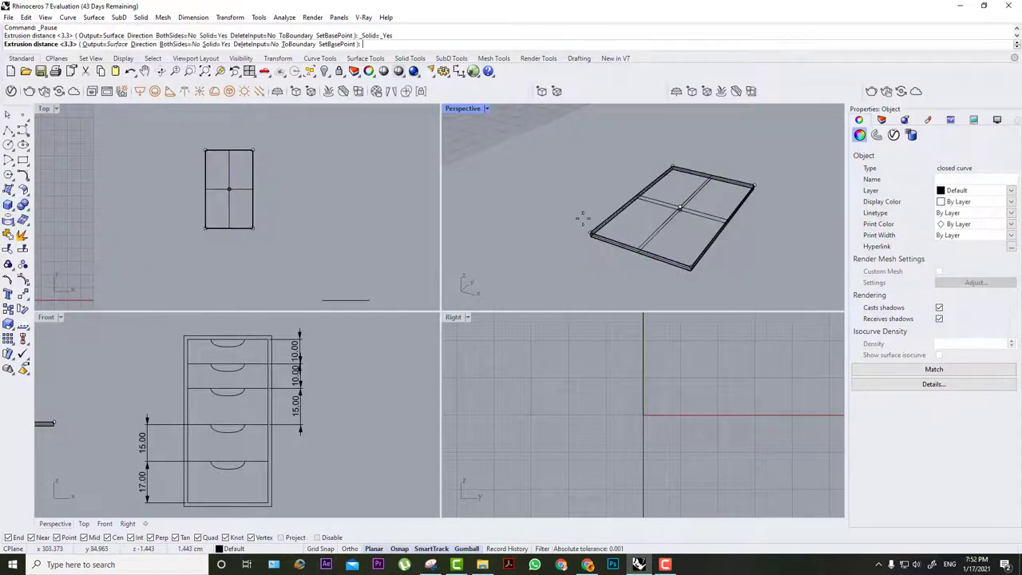
pyautogui.write('1.5')
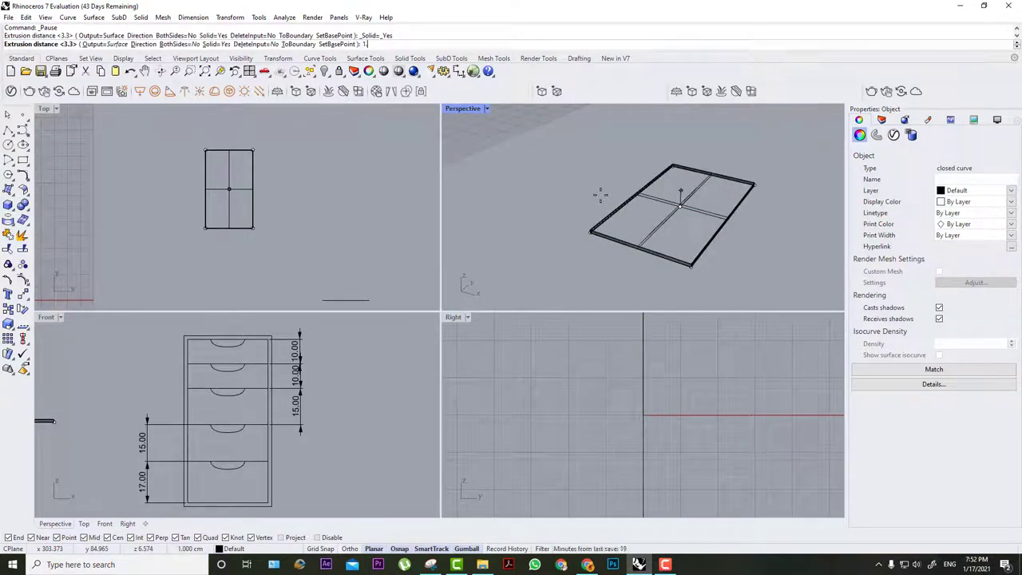
pyautogui.press('Return')
pyautogui.click(587, 201)
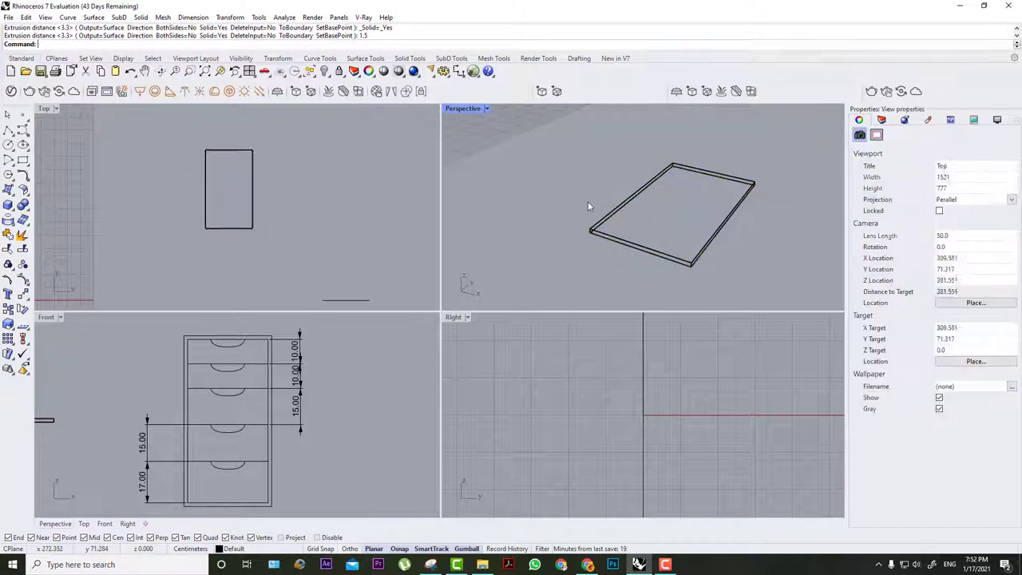
# Set the Perspective view to Shaded display and orbit around the extruded slab.
pyautogui.click(488, 109)
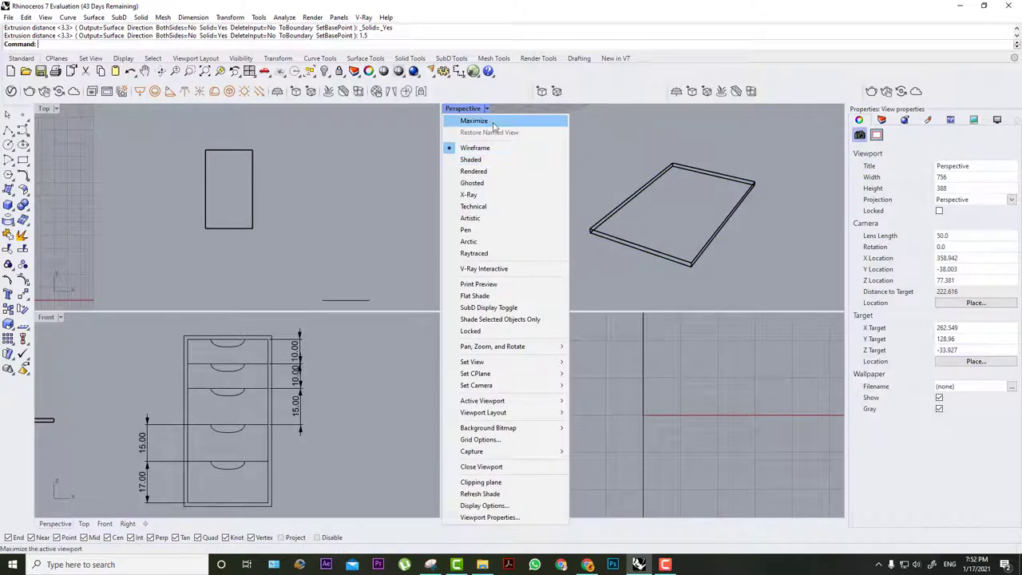
pyautogui.click(479, 159)
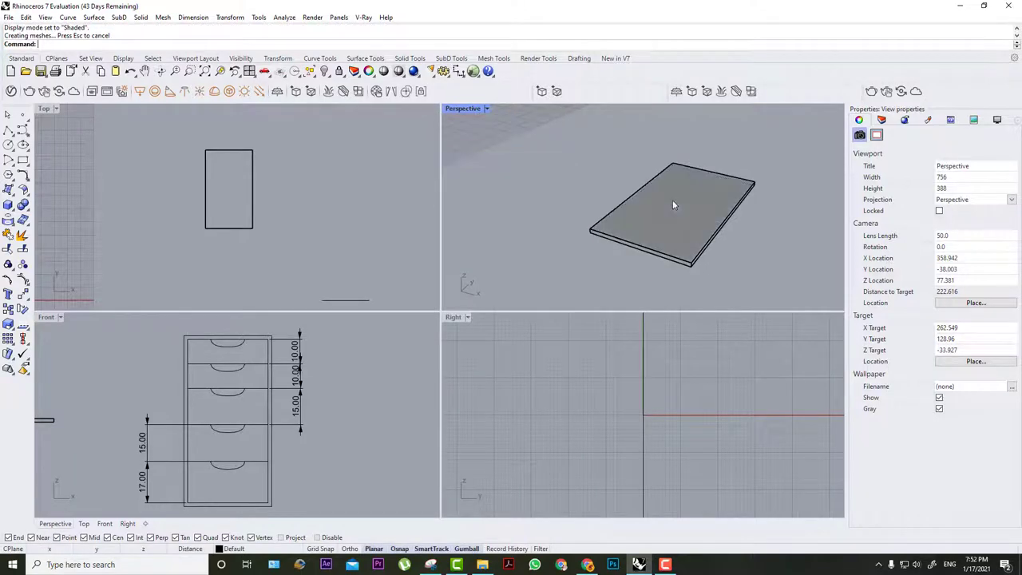
pyautogui.moveTo(659, 229)
pyautogui.mouseDown(button='right')
pyautogui.moveTo(598, 186)
pyautogui.moveTo(622, 190)
pyautogui.mouseUp(button='right')
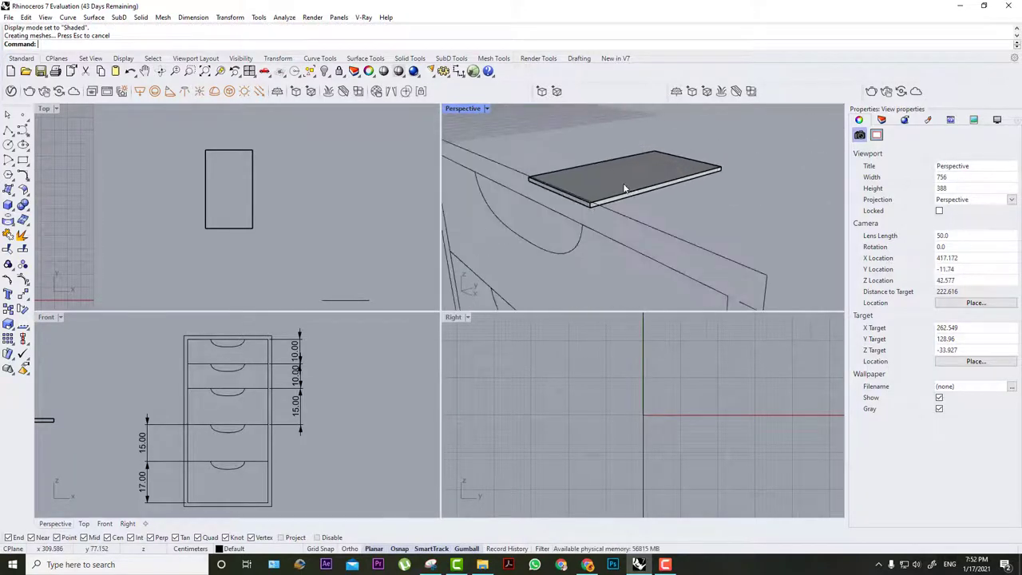
pyautogui.click(627, 189)
pyautogui.click(340, 208)
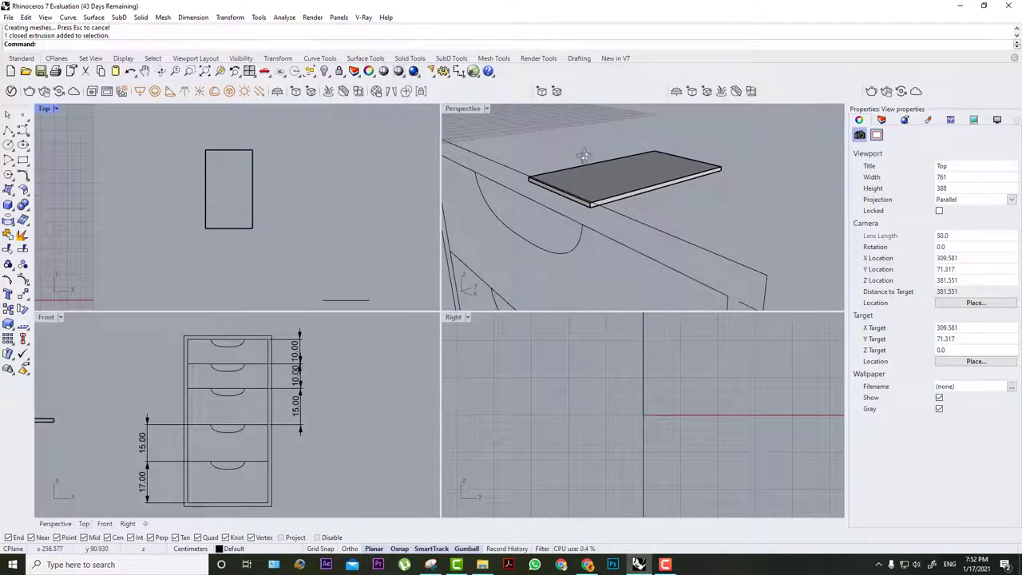
pyautogui.moveTo(582, 156); pyautogui.dragTo(644, 179, button='right')
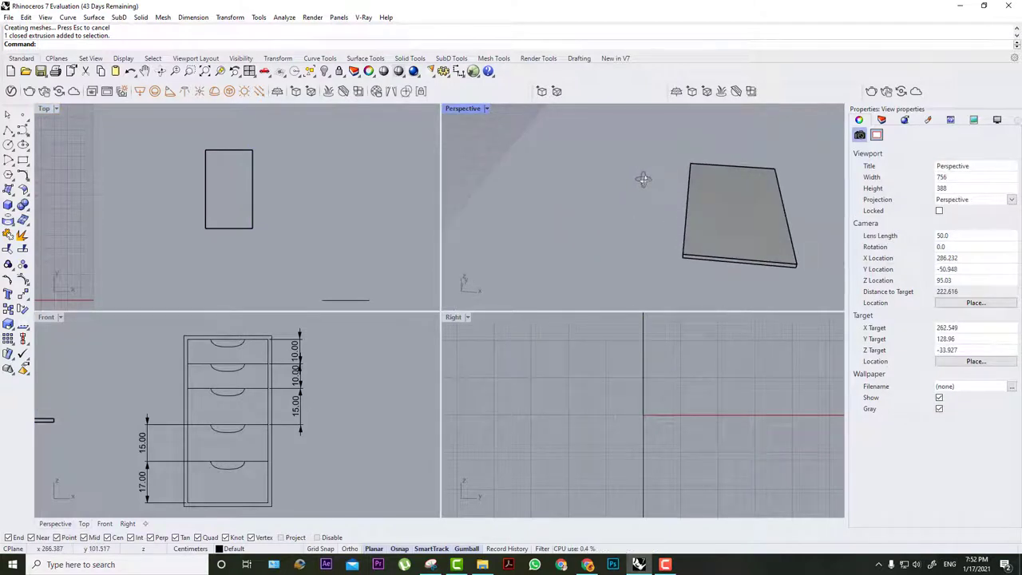
# Move the slab together with its base rectangle down in the Front view, then show that view full size.
pyautogui.moveTo(278, 176); pyautogui.dragTo(183, 232)
pyautogui.scroll(-3, 324, 391)
pyautogui.scroll(6, 172, 419)
pyautogui.moveTo(189, 417); pyautogui.dragTo(287, 410, button='right')
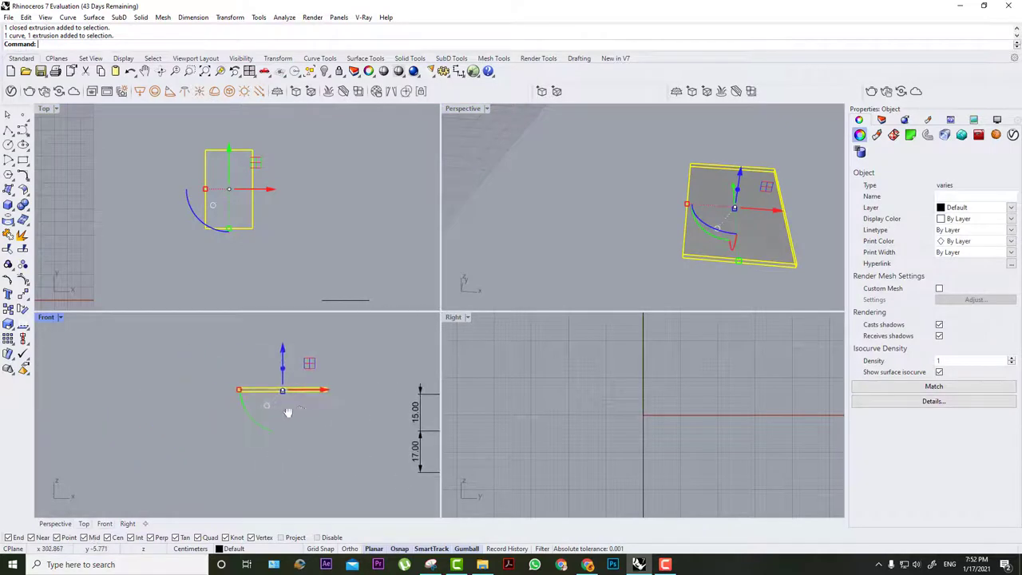
pyautogui.moveTo(301, 365); pyautogui.dragTo(277, 408)
pyautogui.doubleClick(49, 317)
pyautogui.scroll(-3, 314, 286)
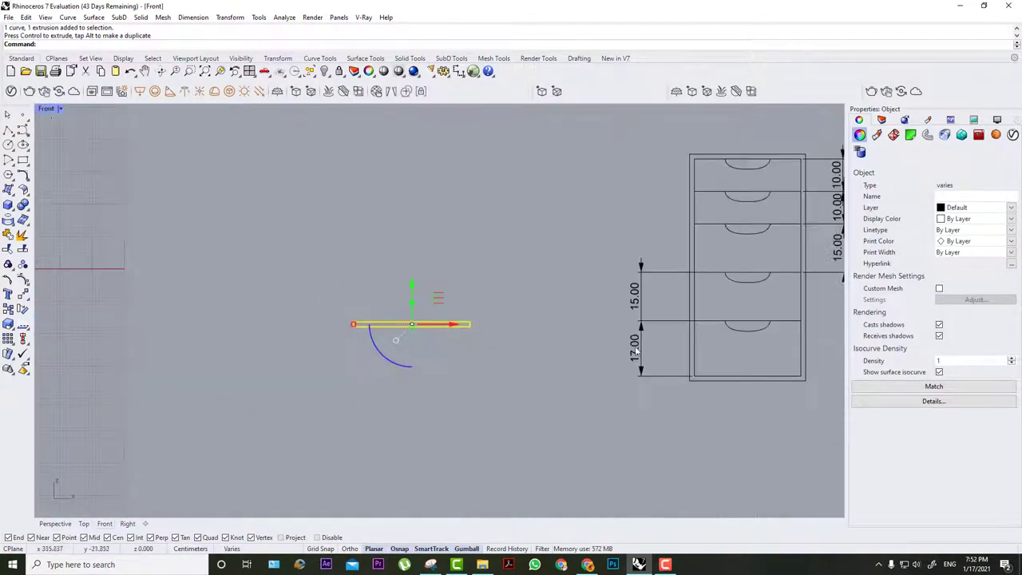
# Draw two horizontal guide lines leftward from the lower-left and upper-left corners of the drawer unit's outer frame.
pyautogui.click(8, 129)
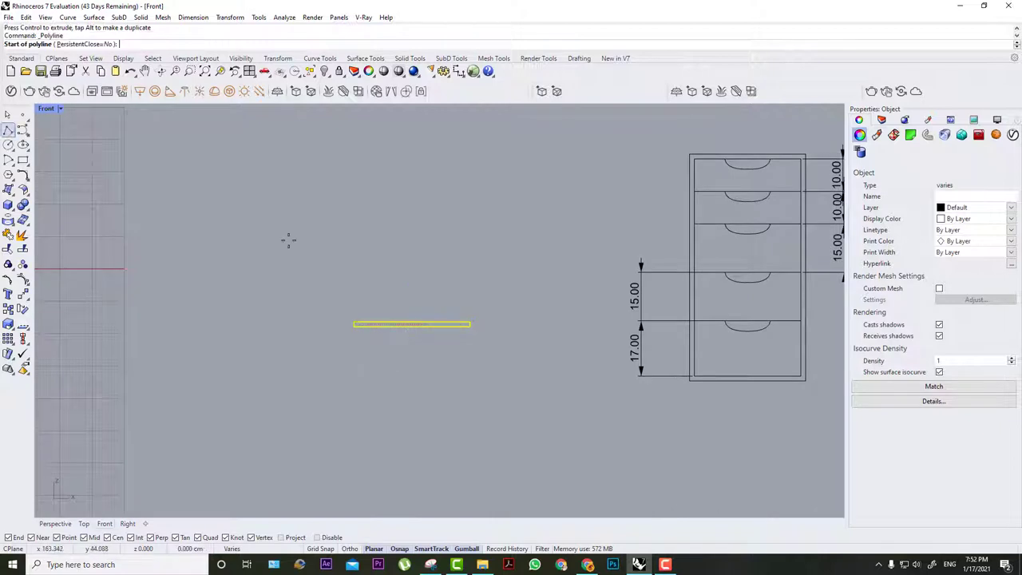
pyautogui.click(689, 380)
pyautogui.click(275, 380)
pyautogui.rightClick(275, 380)
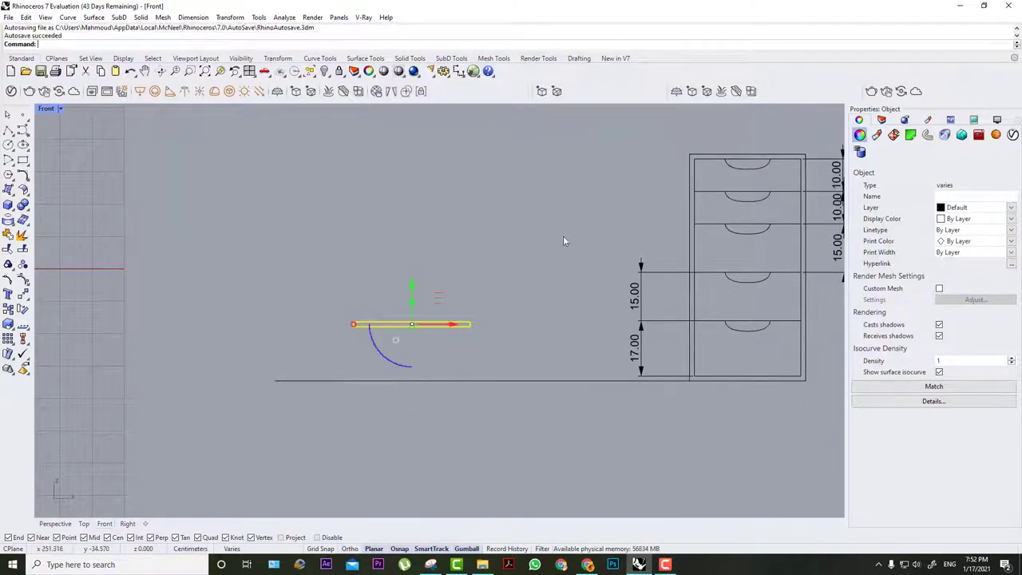
pyautogui.moveTo(667, 161); pyautogui.dragTo(669, 159, button='right')
pyautogui.rightClick(672, 158)
pyautogui.click(691, 152)
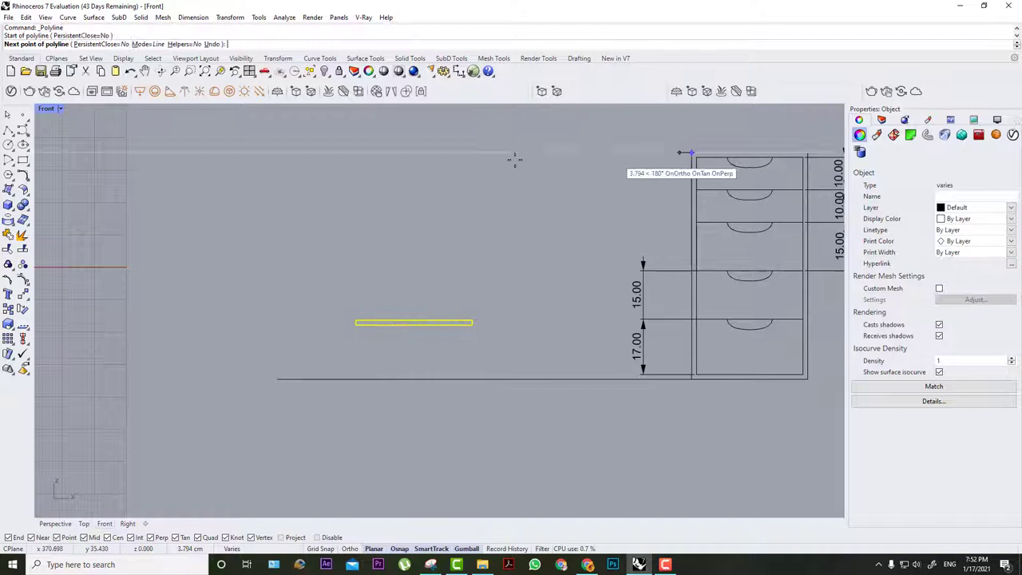
pyautogui.click(280, 152)
pyautogui.press('Return')
# Move the slab and its base rectangle by the slab's lower-left corner onto the lower guide line.
pyautogui.click(484, 296)
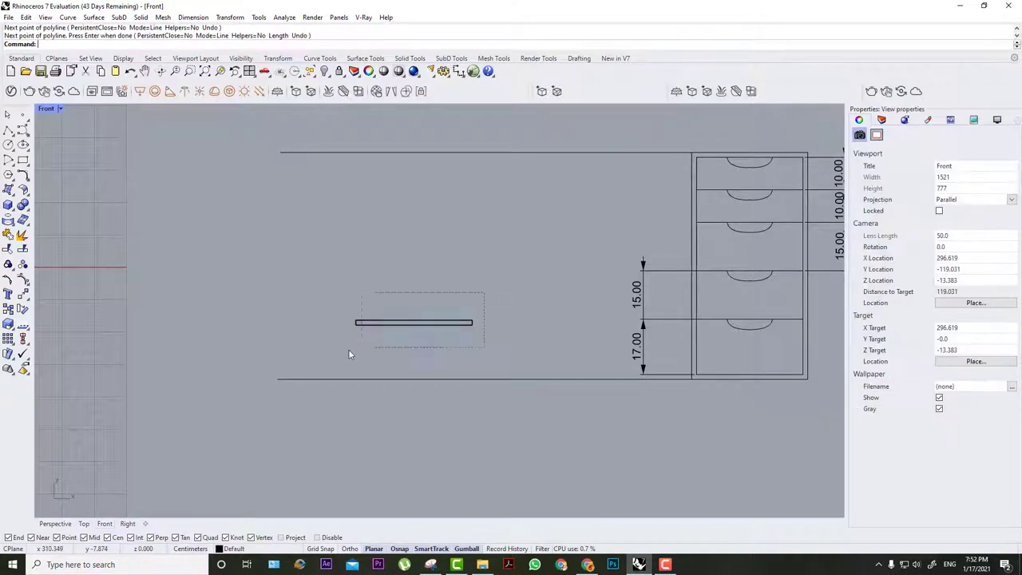
pyautogui.moveTo(349, 354); pyautogui.dragTo(230, 324)
pyautogui.click(23, 278)
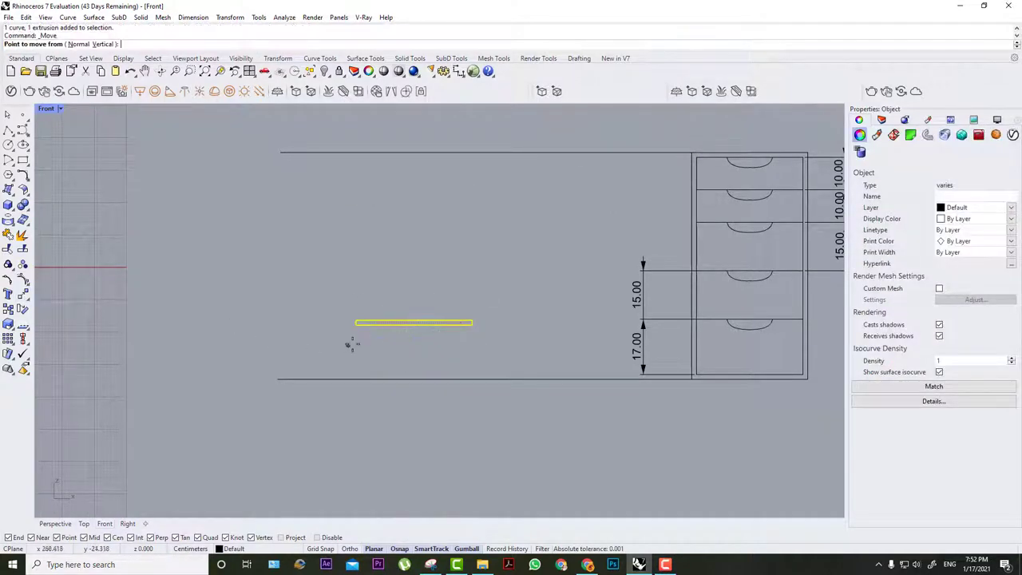
pyautogui.click(356, 324)
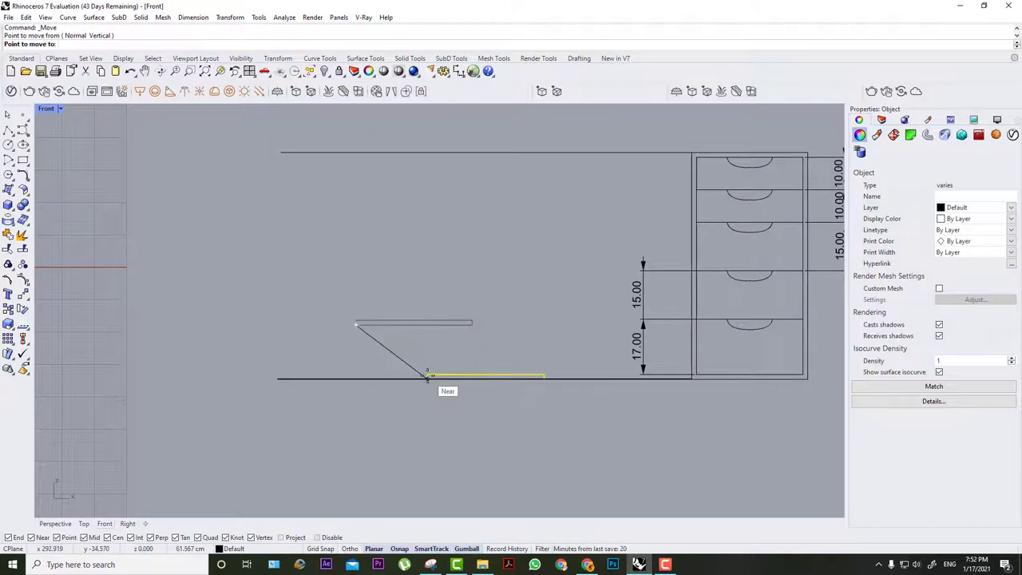
pyautogui.click(424, 376)
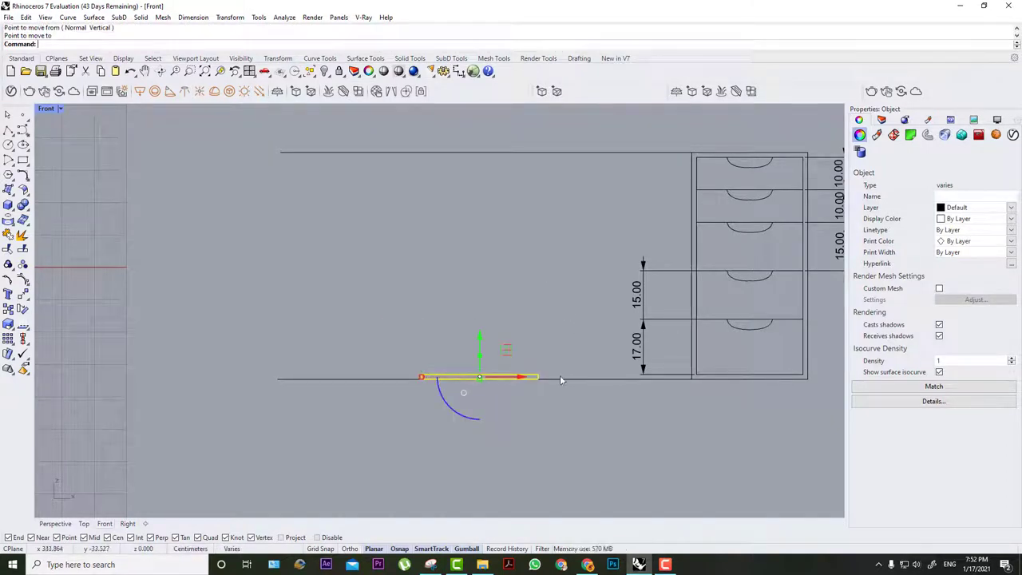
pyautogui.press('Escape')
pyautogui.scroll(4, 705, 374)
pyautogui.scroll(-3, 694, 382)
pyautogui.scroll(-3, 693, 380)
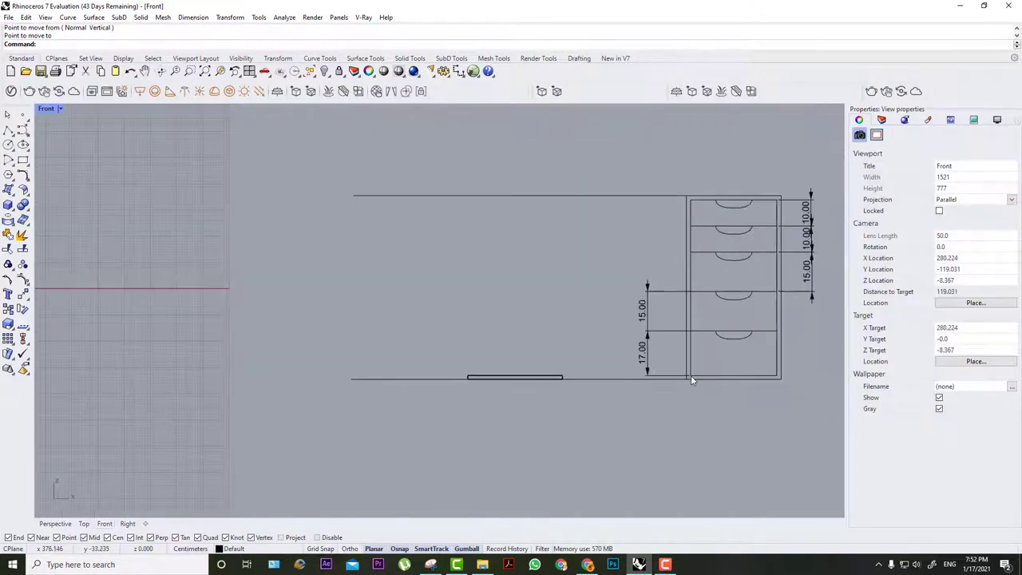
pyautogui.click(474, 379)
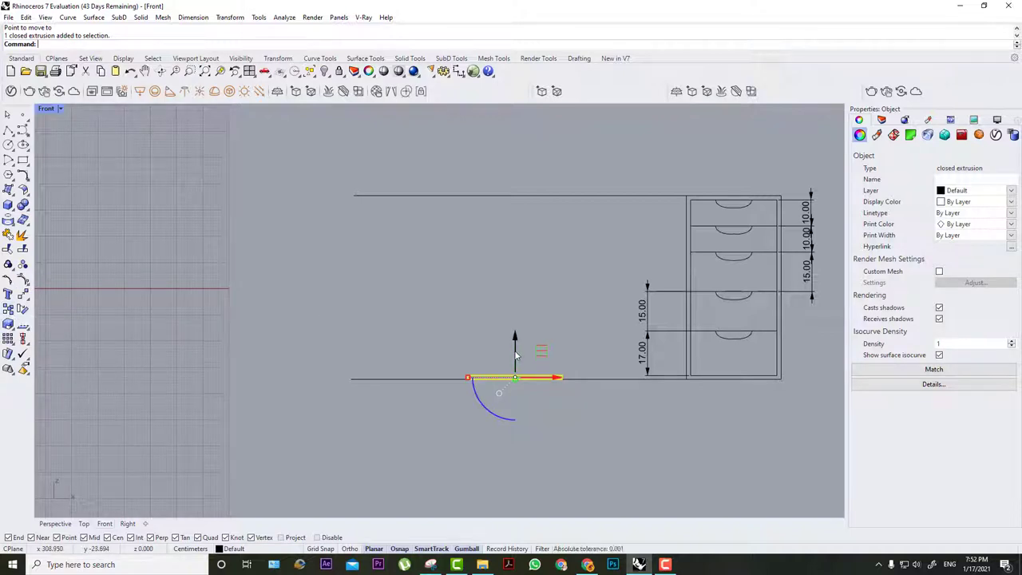
pyautogui.moveTo(515, 356); pyautogui.dragTo(515, 237)
pyautogui.press('alt')
pyautogui.press('alt')
pyautogui.press('Delete')
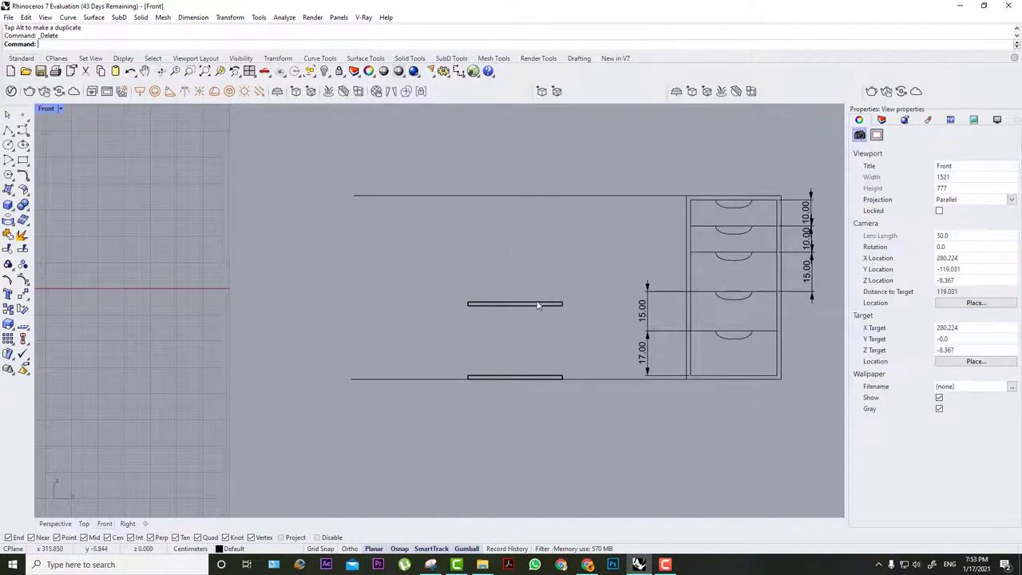
pyautogui.click(515, 303)
pyautogui.press('Delete')
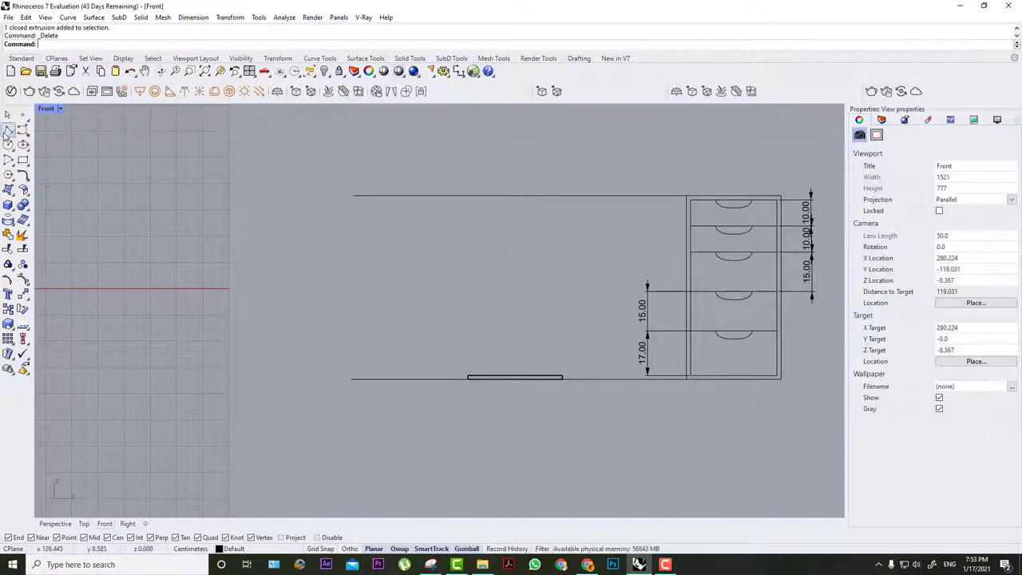
# Draw a vertical guide line about 76 cm long from the slab's lower-left corner up past the upper guide line.
pyautogui.click(8, 130)
pyautogui.click(468, 378)
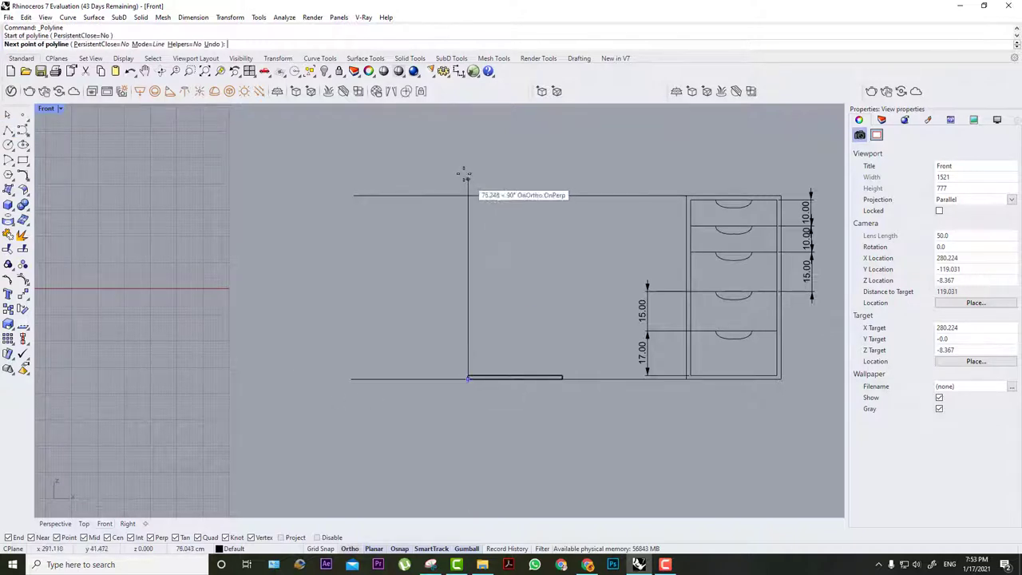
pyautogui.click(468, 173)
pyautogui.press('Return')
# Copy the slab from its upper-left corner to the intersection of the vertical and upper guide lines, and restore the four-view layout.
pyautogui.click(522, 378)
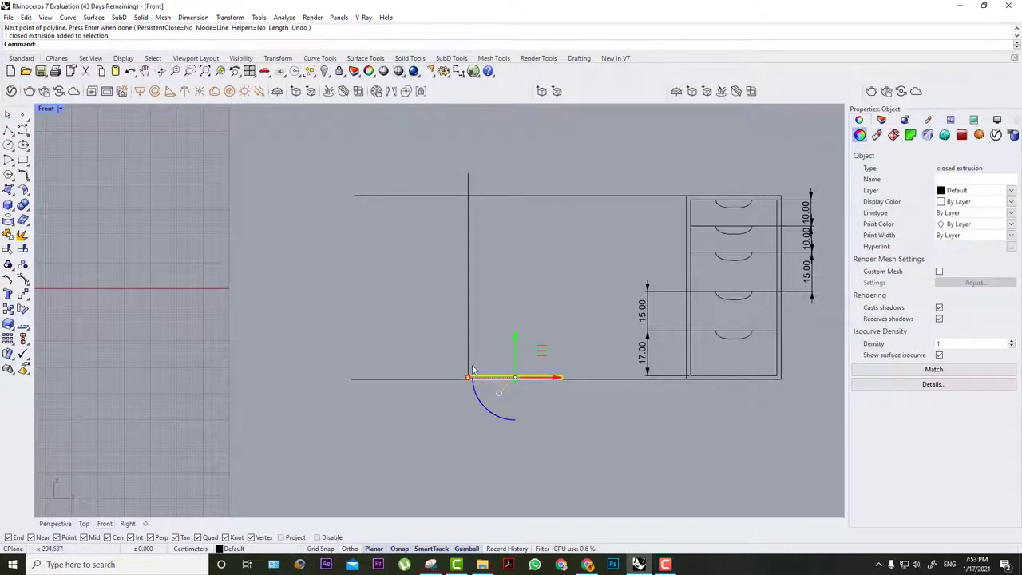
pyautogui.click(8, 309)
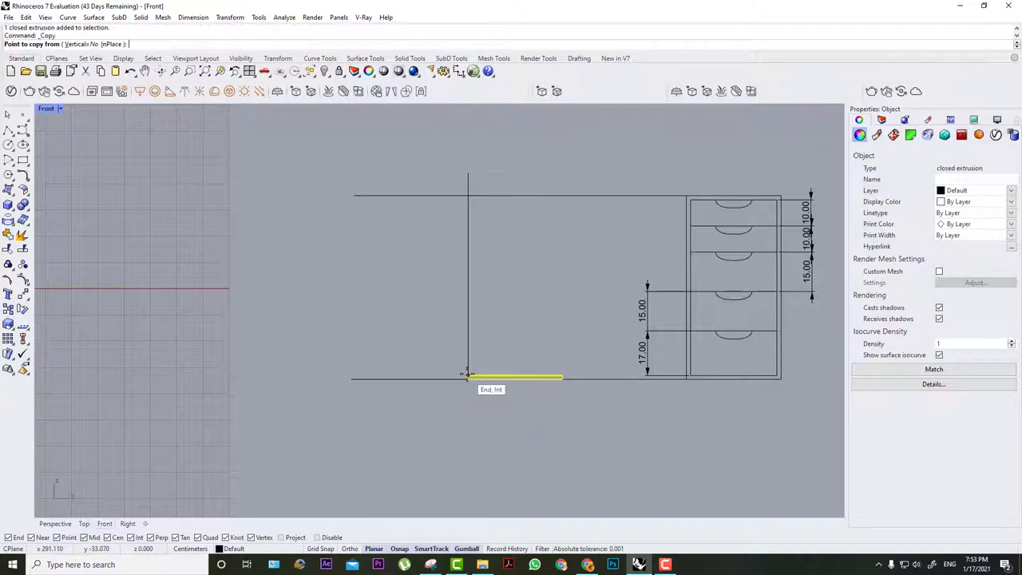
pyautogui.click(467, 375)
pyautogui.click(469, 197)
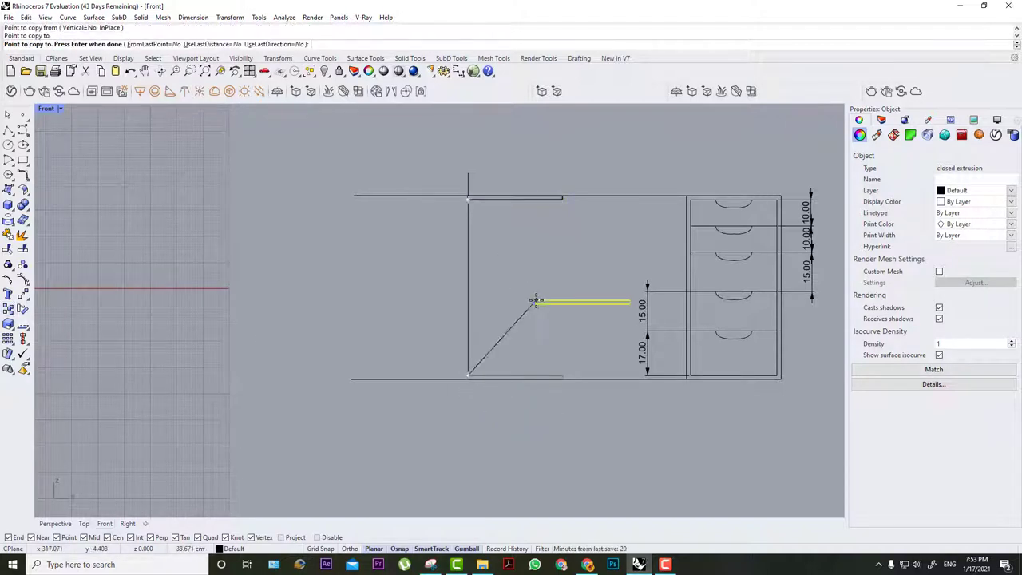
pyautogui.press('Return')
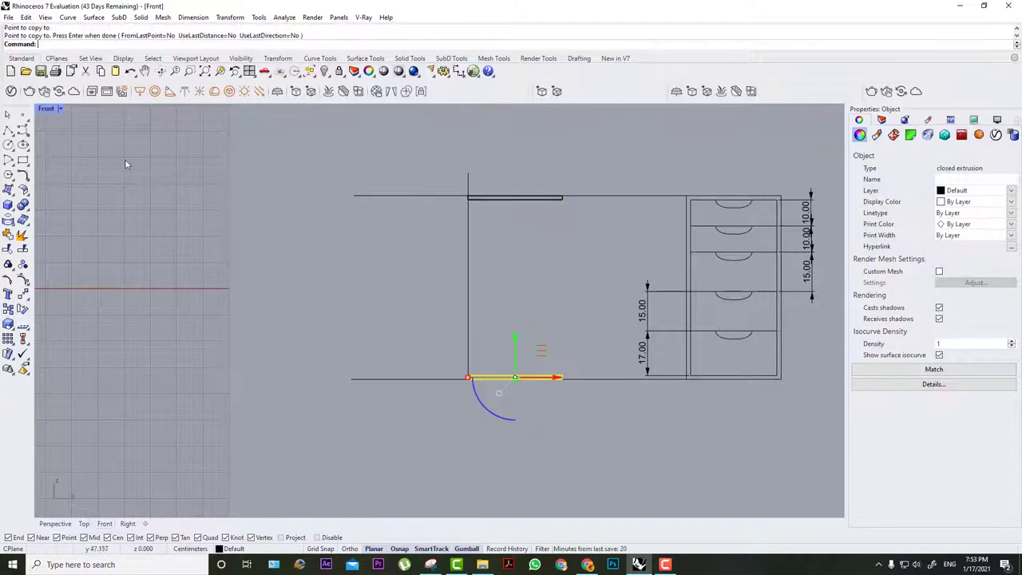
pyautogui.doubleClick(47, 110)
pyautogui.scroll(-10, 555, 188)
pyautogui.moveTo(564, 212); pyautogui.dragTo(524, 187, button='right')
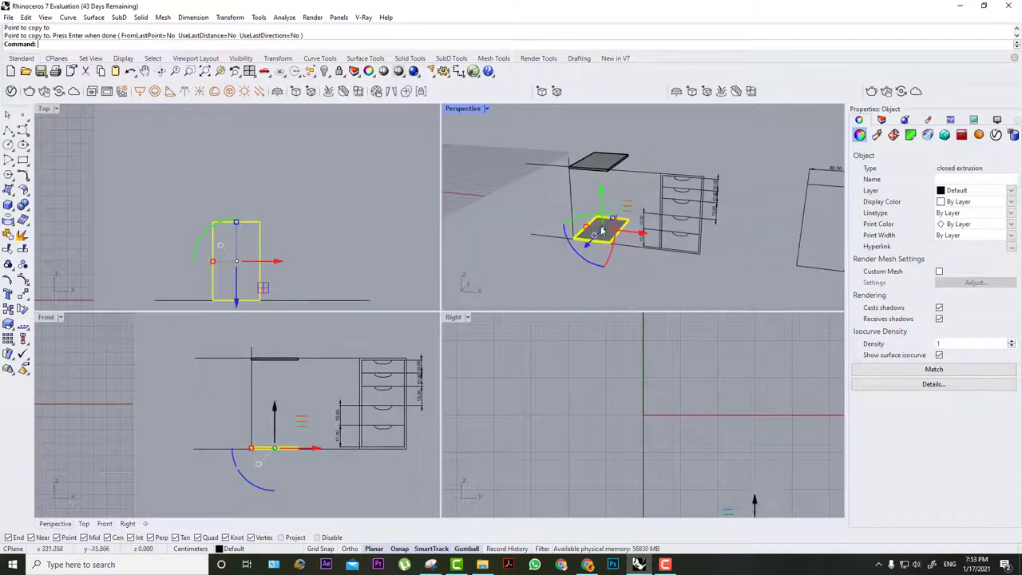
pyautogui.moveTo(602, 229); pyautogui.dragTo(606, 223, button='right')
pyautogui.scroll(5, 611, 160)
pyautogui.click(690, 142)
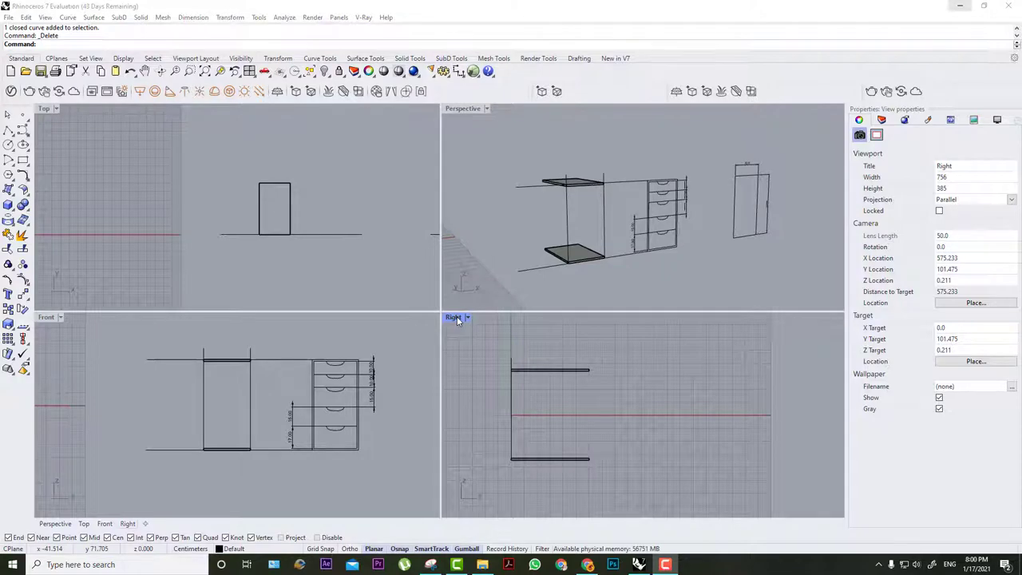
# Dimension the upper slab's length in the Right view, placing the dimension line above the slab.
pyautogui.doubleClick(454, 318)
pyautogui.moveTo(378, 304); pyautogui.dragTo(481, 328, button='right')
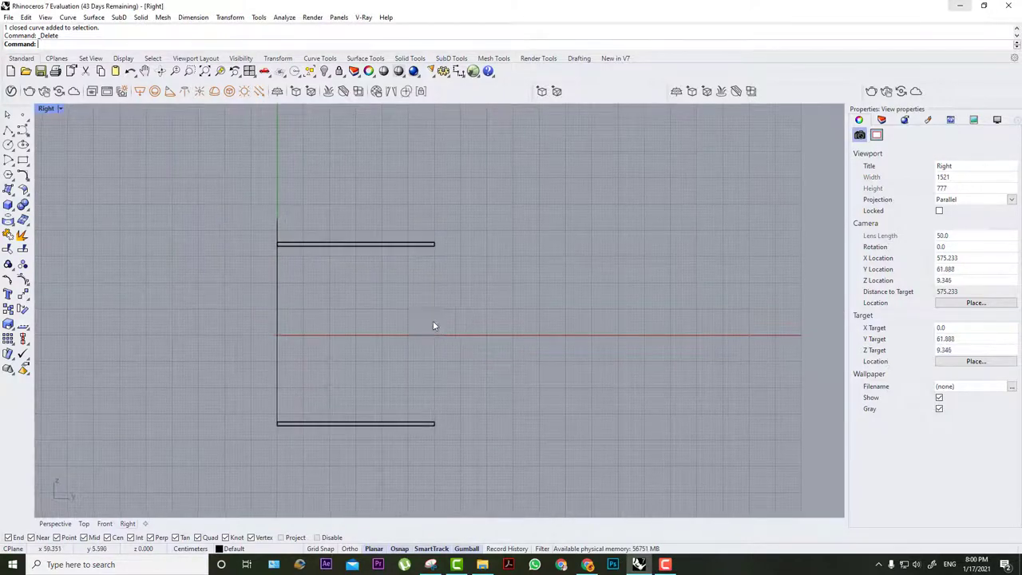
pyautogui.scroll(4, 415, 283)
pyautogui.scroll(-4, 415, 283)
pyautogui.click(463, 71)
pyautogui.scroll(5, 279, 240)
pyautogui.scroll(2, 280, 244)
pyautogui.click(275, 257)
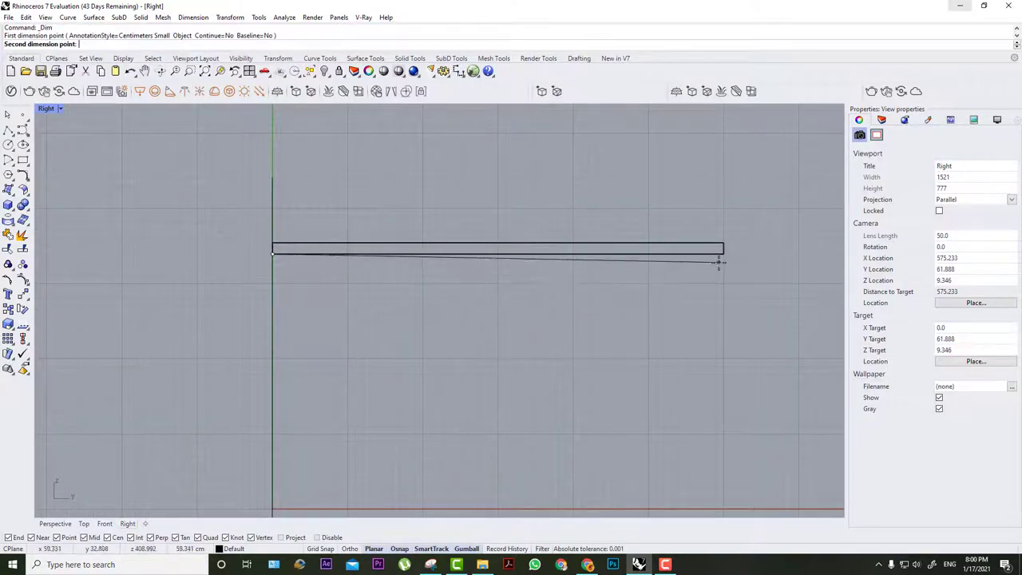
pyautogui.click(721, 256)
pyautogui.click(665, 197)
pyautogui.scroll(-3, 669, 196)
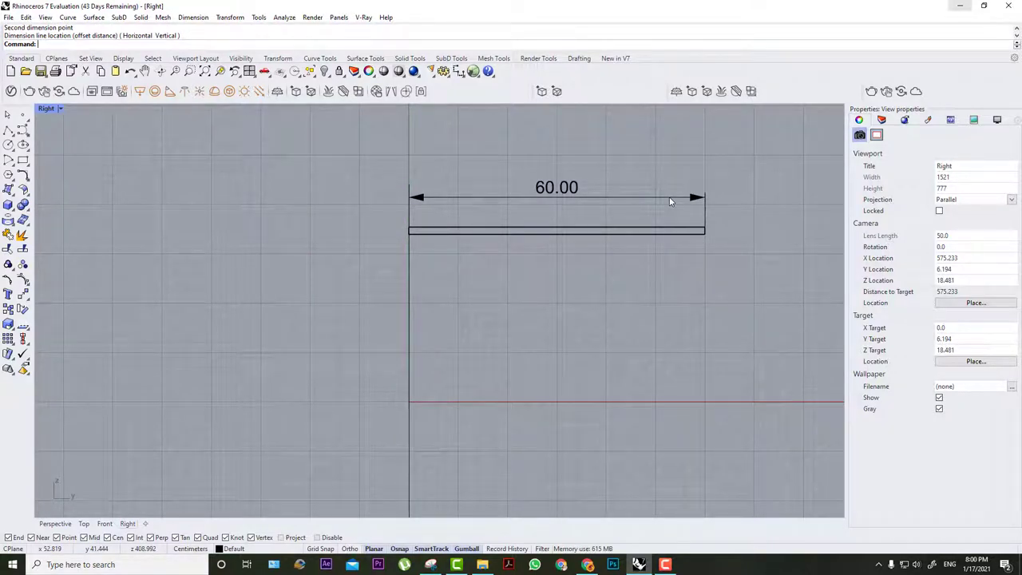
pyautogui.click(704, 236)
pyautogui.moveTo(703, 235); pyautogui.dragTo(698, 251)
pyautogui.click(698, 251)
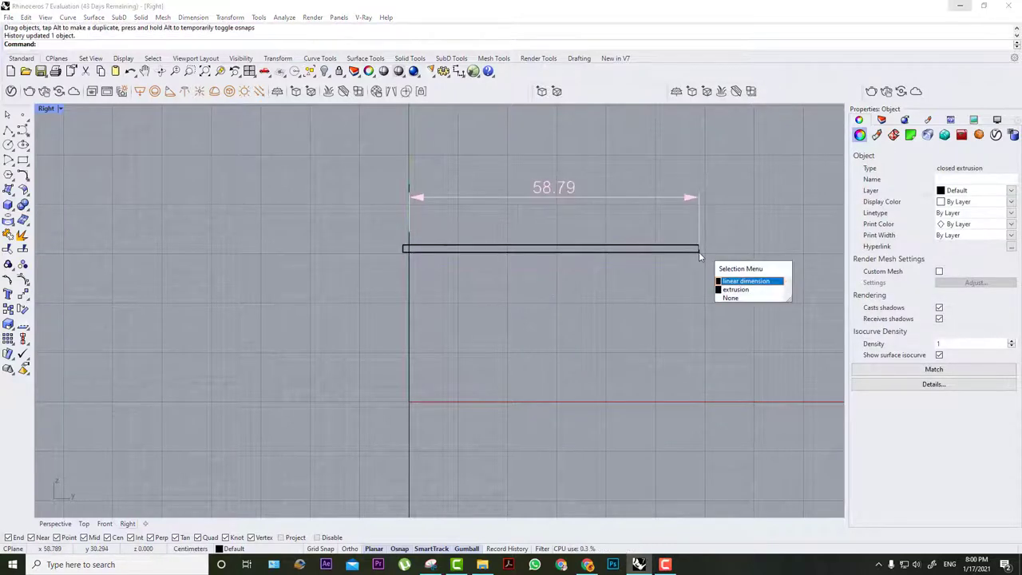
pyautogui.press('Escape')
pyautogui.hotkey('ctrl', 'z')
pyautogui.press('Escape')
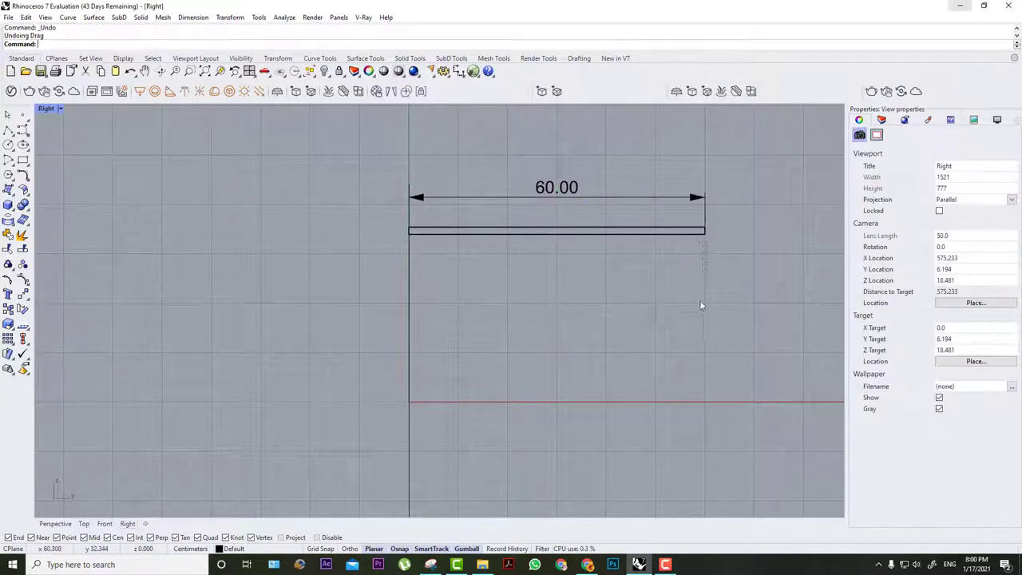
pyautogui.moveTo(700, 305); pyautogui.dragTo(699, 505)
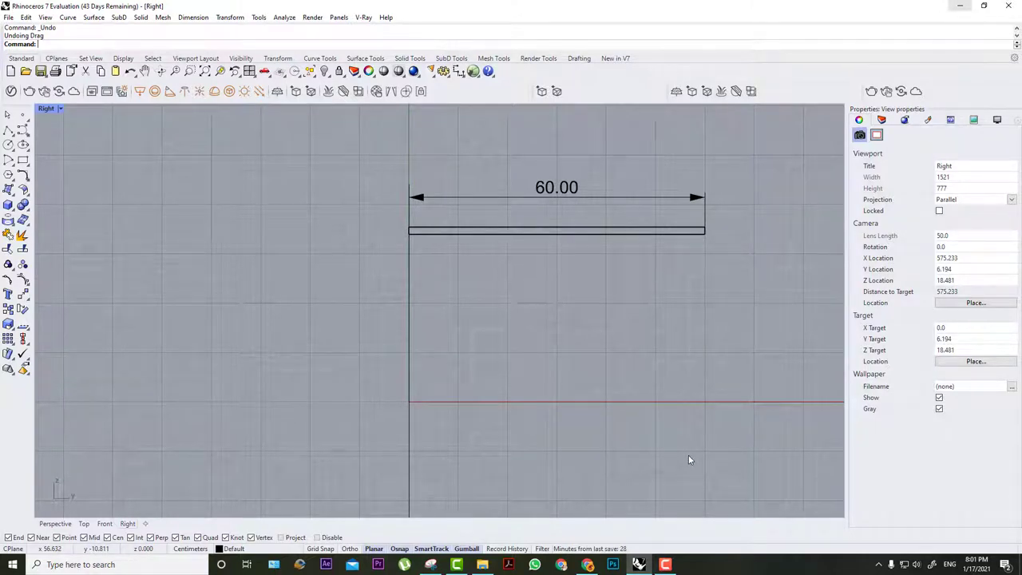
# Dimension the vertical gap between the upper and lower slabs at their free ends, placing the dimension line outside the slabs.
pyautogui.scroll(-2, 688, 457)
pyautogui.moveTo(725, 273); pyautogui.dragTo(631, 249, button='right')
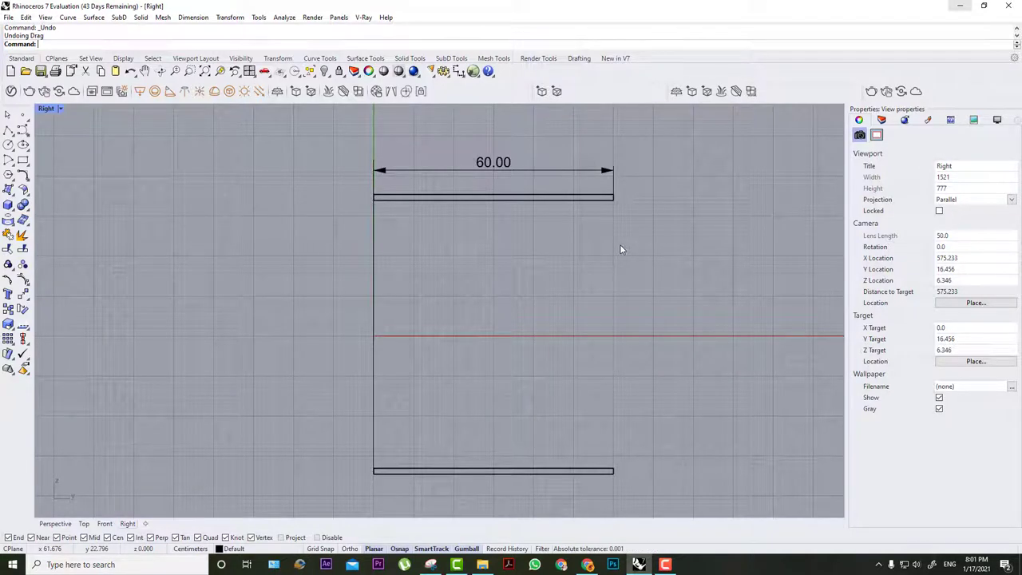
pyautogui.click(458, 71)
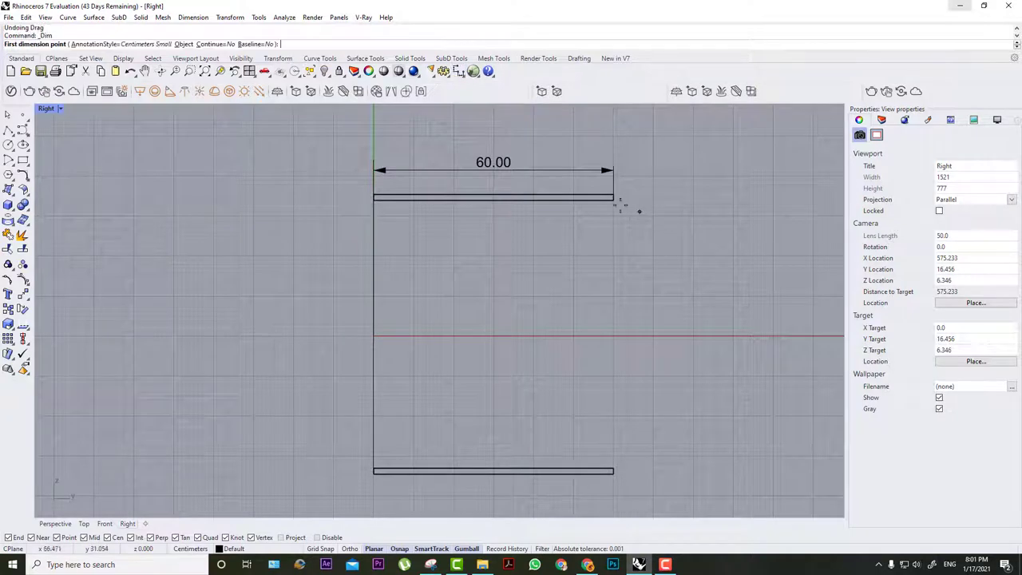
pyautogui.click(614, 199)
pyautogui.click(616, 471)
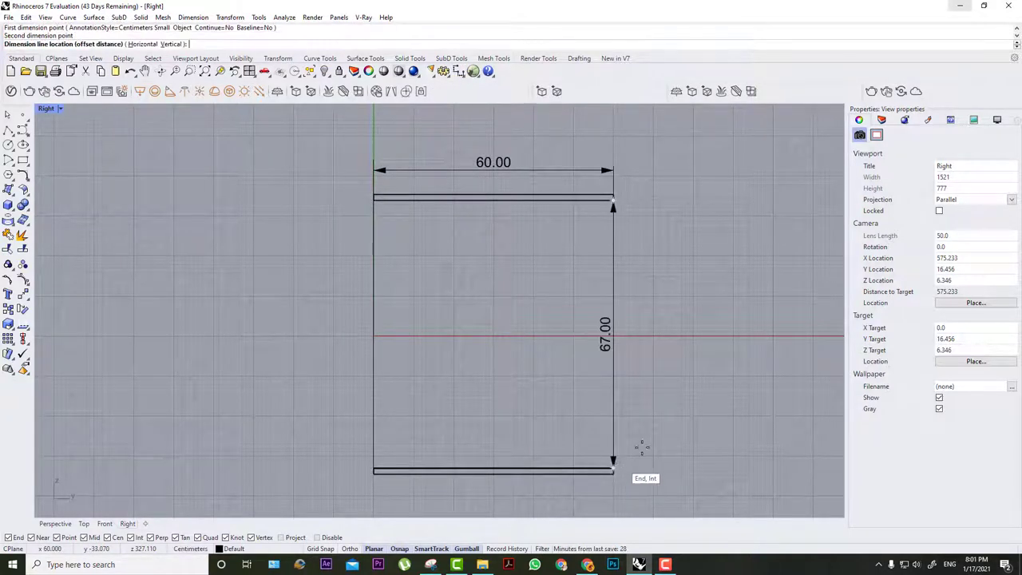
pyautogui.click(699, 375)
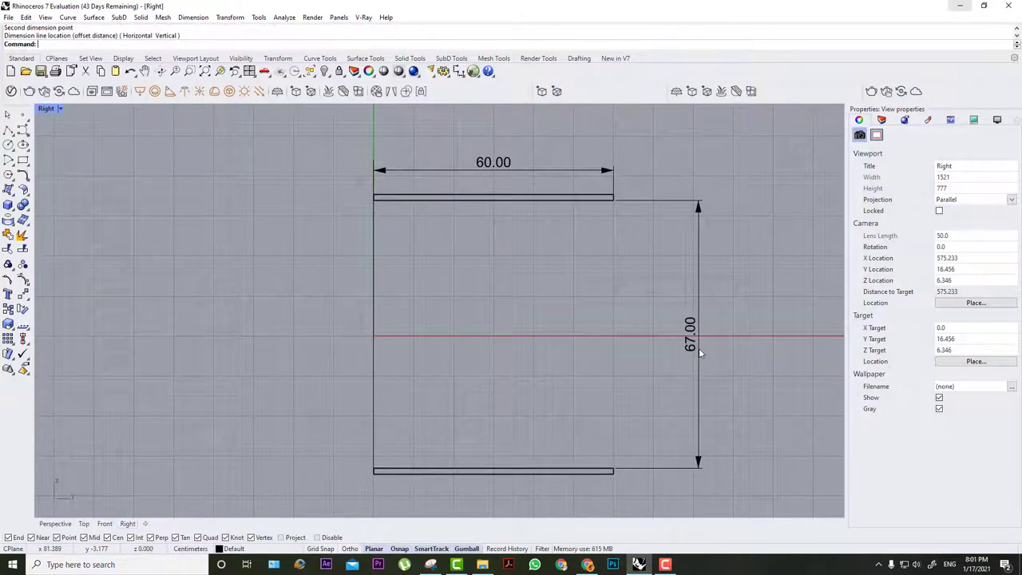
# Draw a rectangle 67 cm long and 58.5 cm wide beside the slabs in the Right view.
pyautogui.click(24, 160)
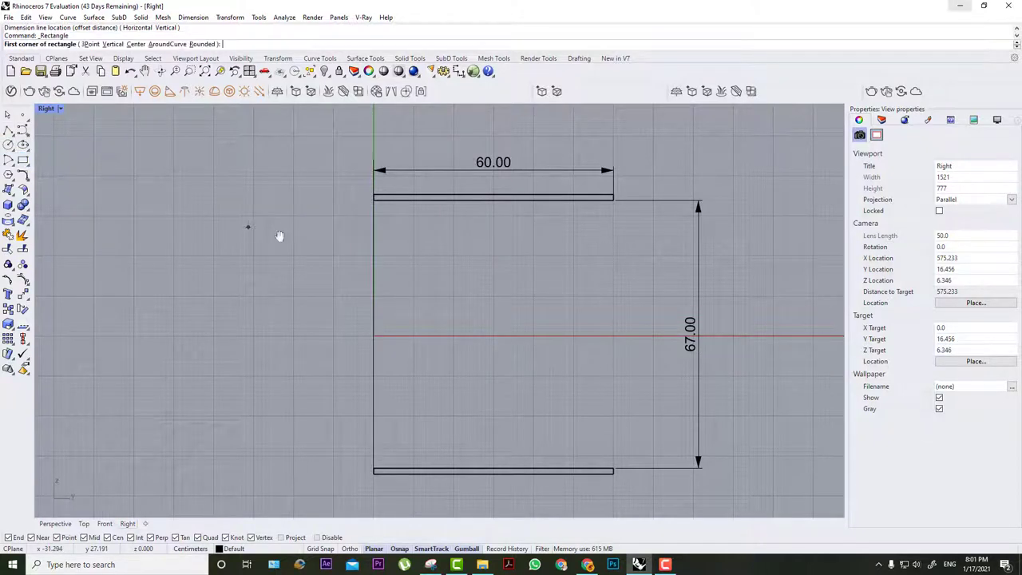
pyautogui.moveTo(281, 233); pyautogui.dragTo(471, 243, button='right')
pyautogui.click(77, 176)
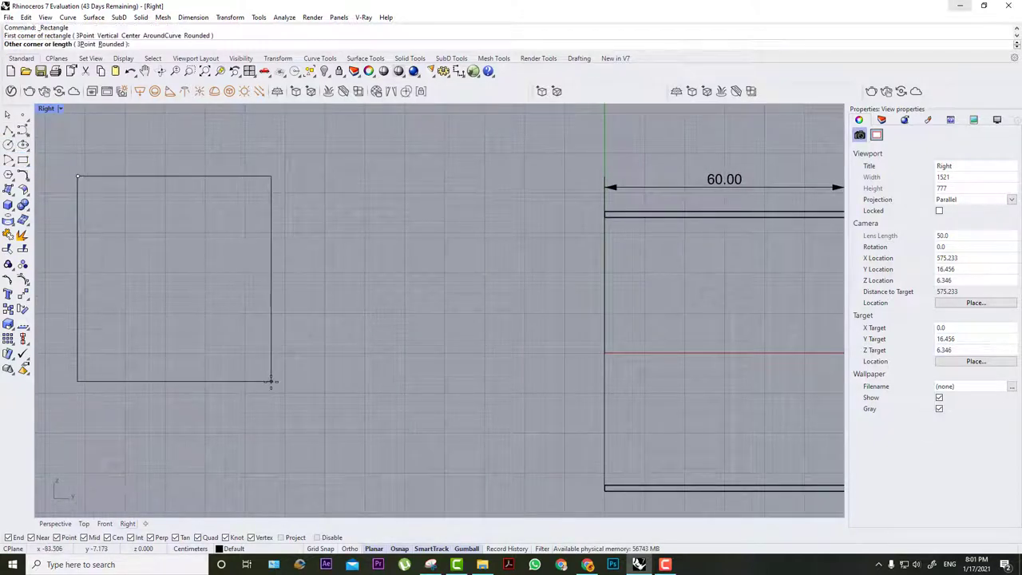
pyautogui.write('67')
pyautogui.press('Return')
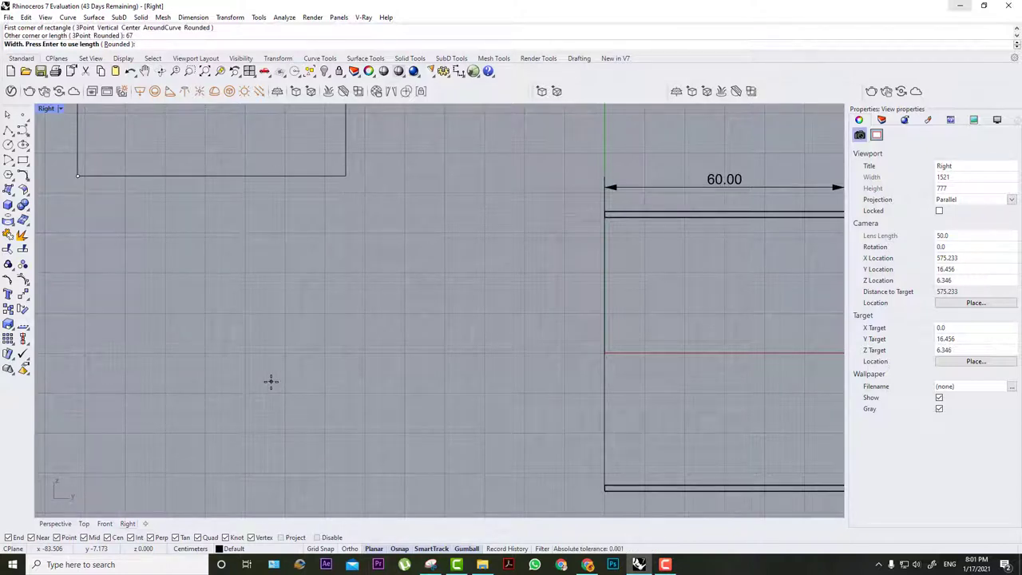
pyautogui.write('58.5')
pyautogui.press('Return')
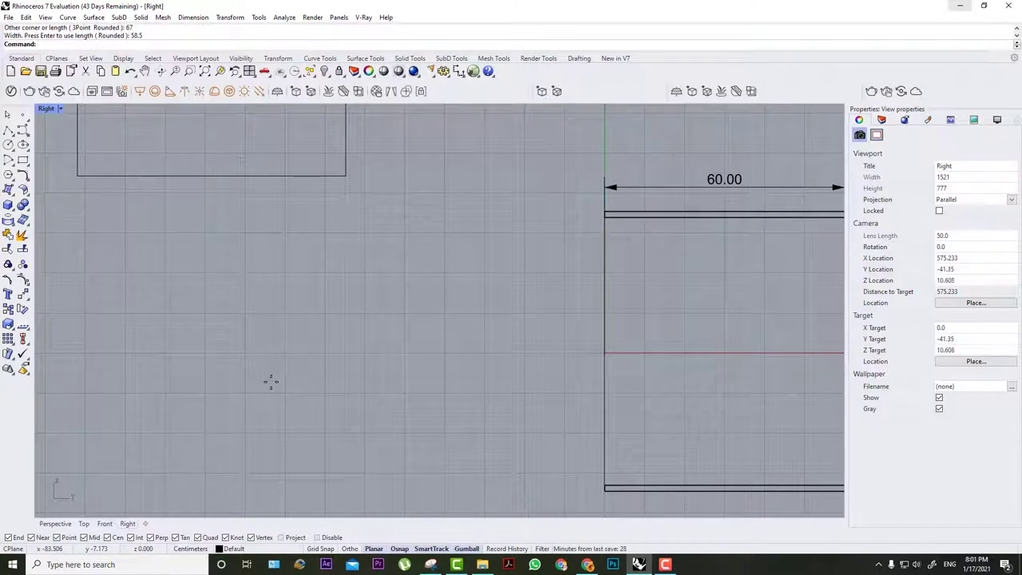
# Rotate the rectangle 90 degrees so its 67 cm side is vertical, compare it against the slabs, and set it beside them in the four-view layout.
pyautogui.scroll(-4, 280, 371)
pyautogui.moveTo(346, 159); pyautogui.dragTo(156, 319)
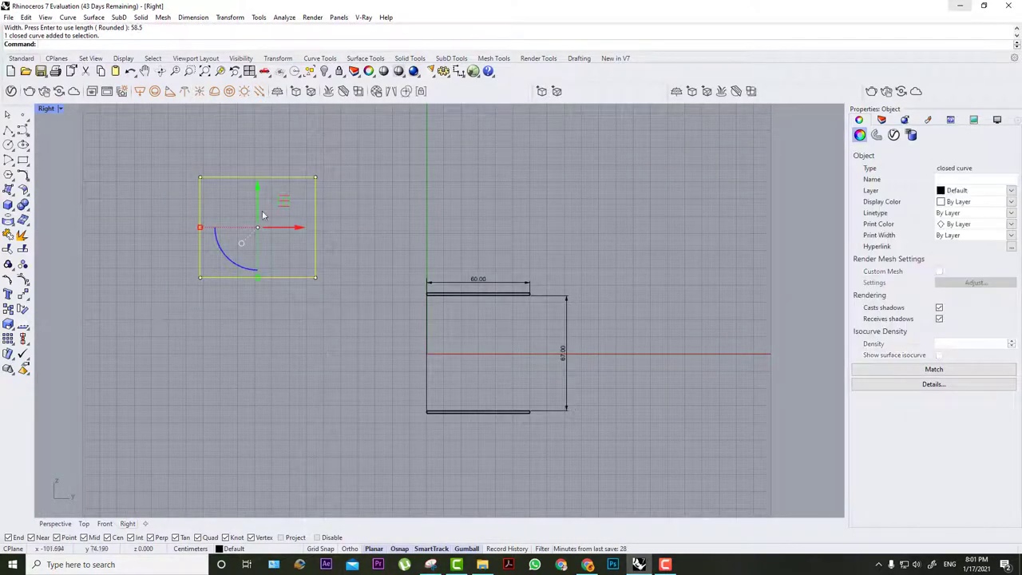
pyautogui.moveTo(278, 207); pyautogui.dragTo(520, 321)
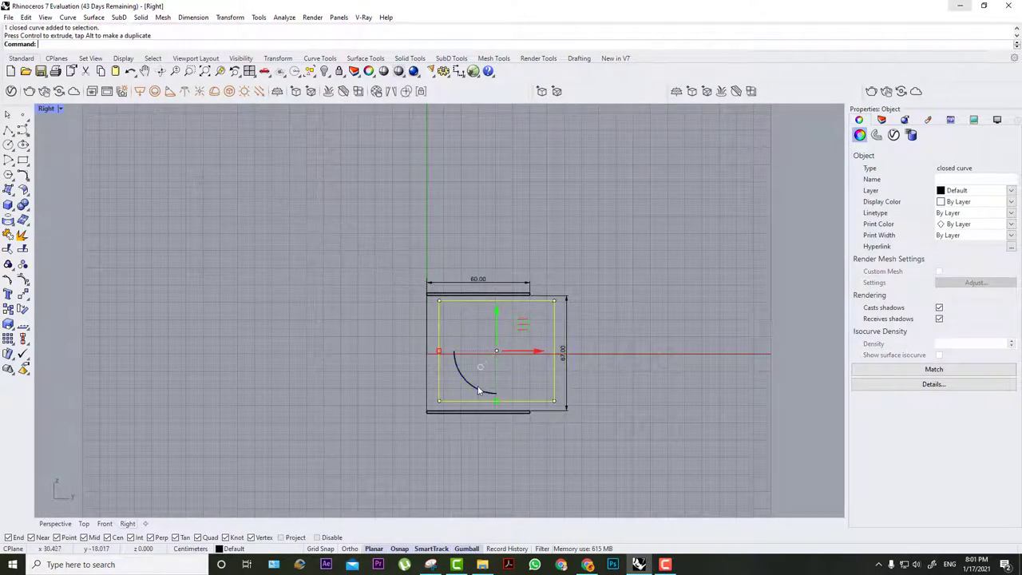
pyautogui.keyDown('shift'); pyautogui.moveTo(546, 374); pyautogui.dragTo(546, 369); pyautogui.keyUp('shift')
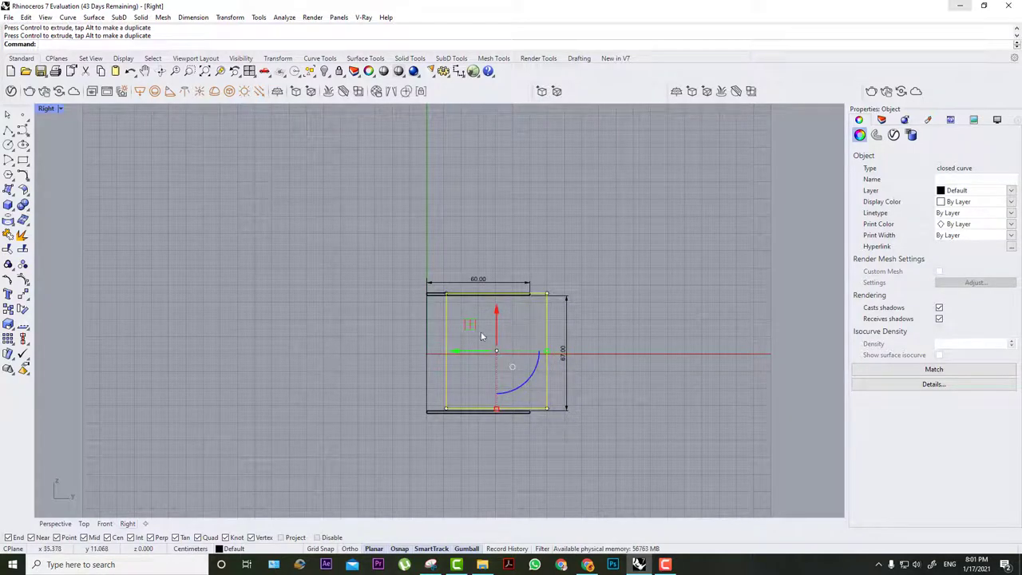
pyautogui.moveTo(470, 323); pyautogui.dragTo(451, 331)
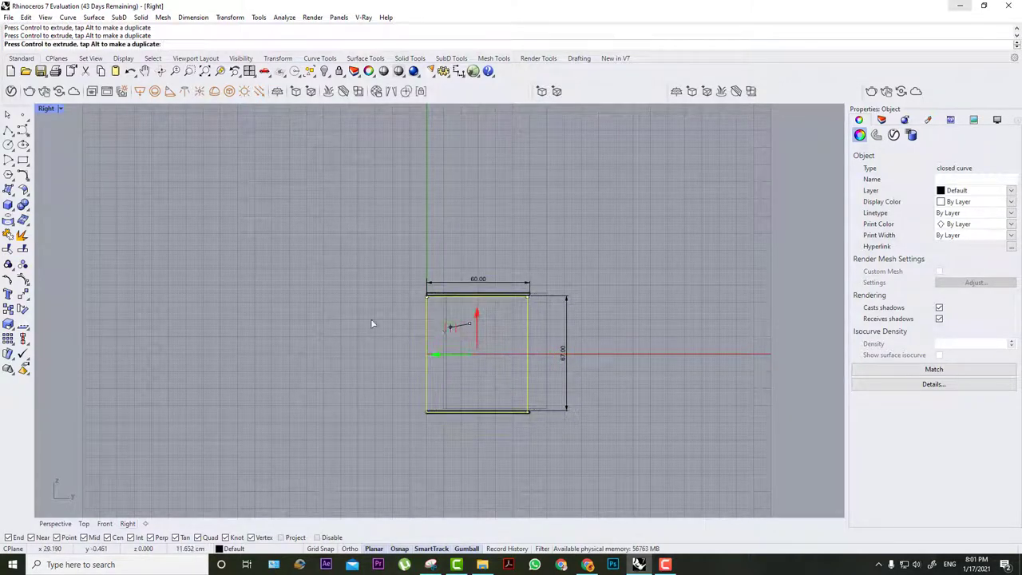
pyautogui.moveTo(371, 319); pyautogui.dragTo(262, 291)
pyautogui.doubleClick(45, 109)
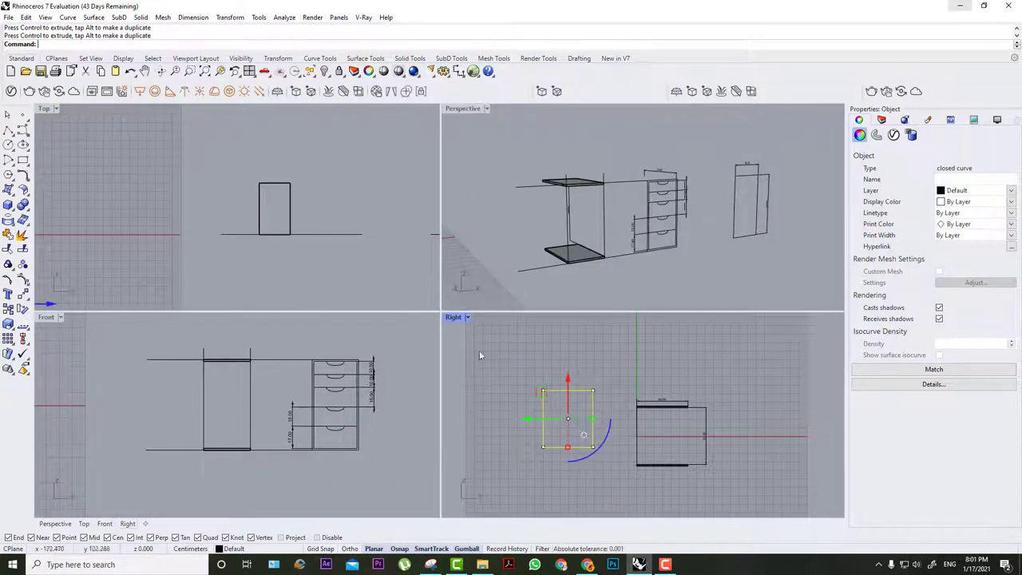
# Extrude the 67 by 58.5 cm rectangle as a solid panel 1.5 cm thick.
pyautogui.scroll(-10, 362, 172)
pyautogui.scroll(4, 249, 231)
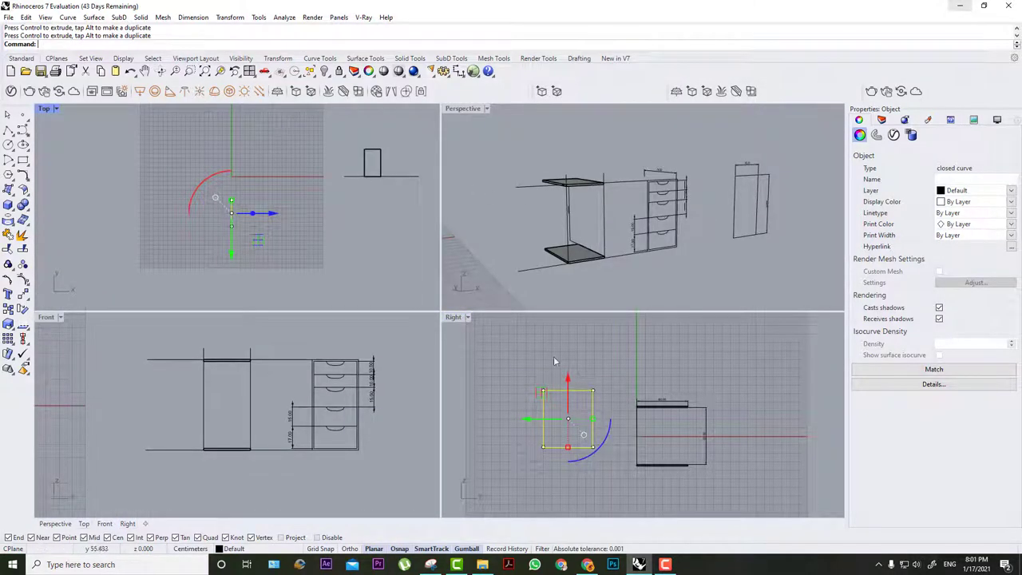
pyautogui.scroll(-5, 261, 390)
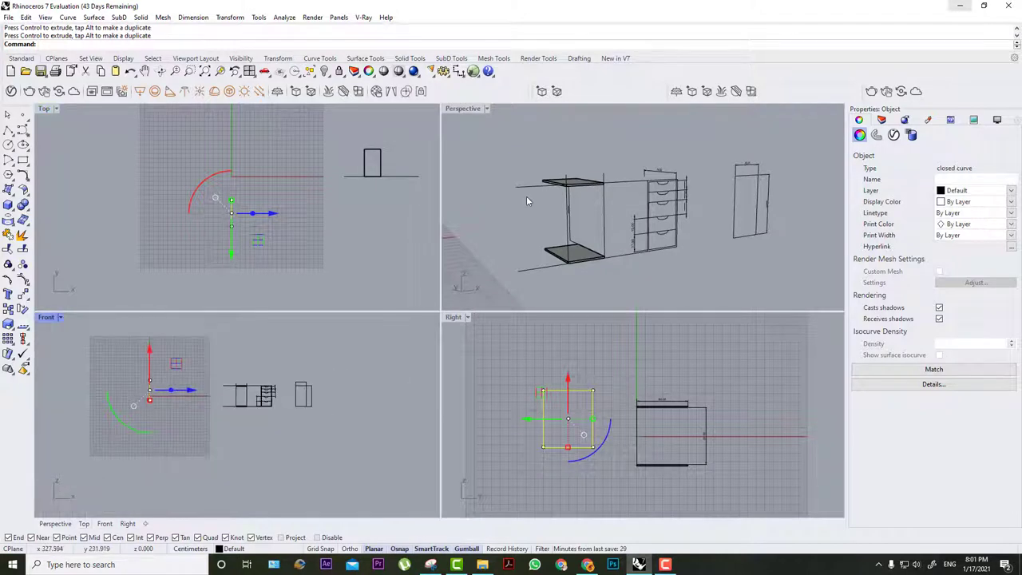
pyautogui.scroll(-7, 526, 201)
pyautogui.scroll(8, 503, 209)
pyautogui.scroll(-3, 506, 192)
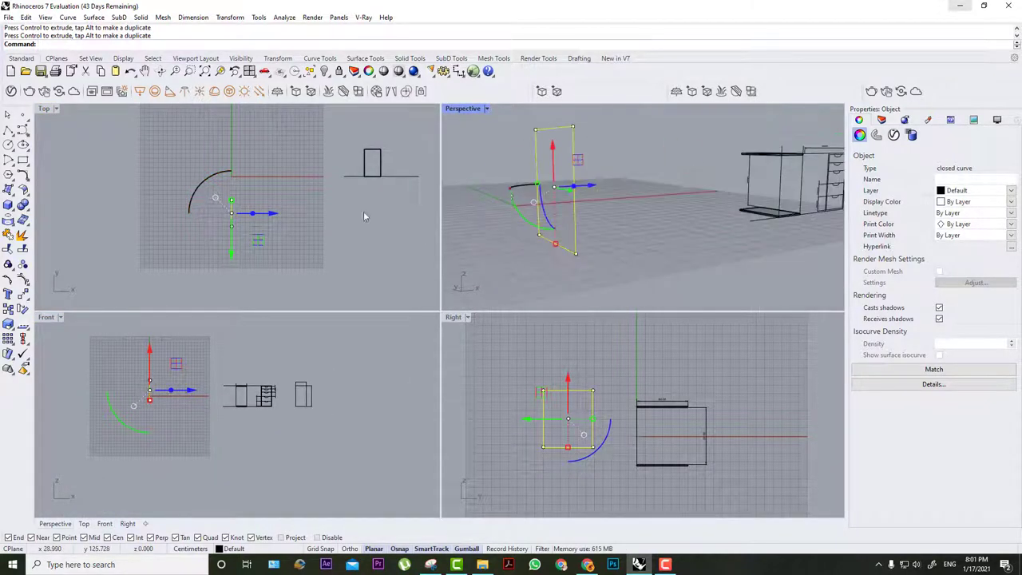
pyautogui.click(8, 206)
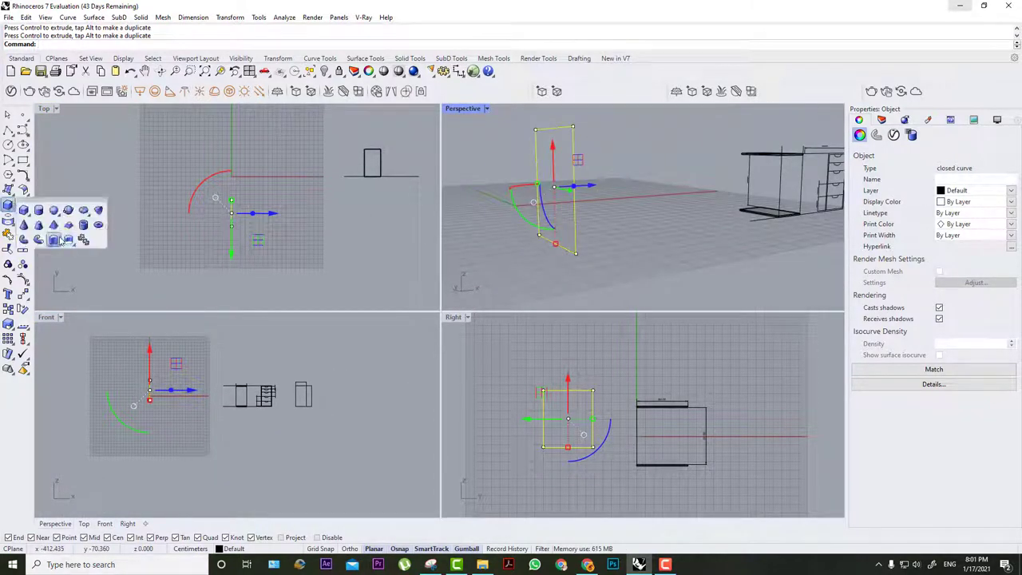
pyautogui.click(55, 239)
pyautogui.write('1')
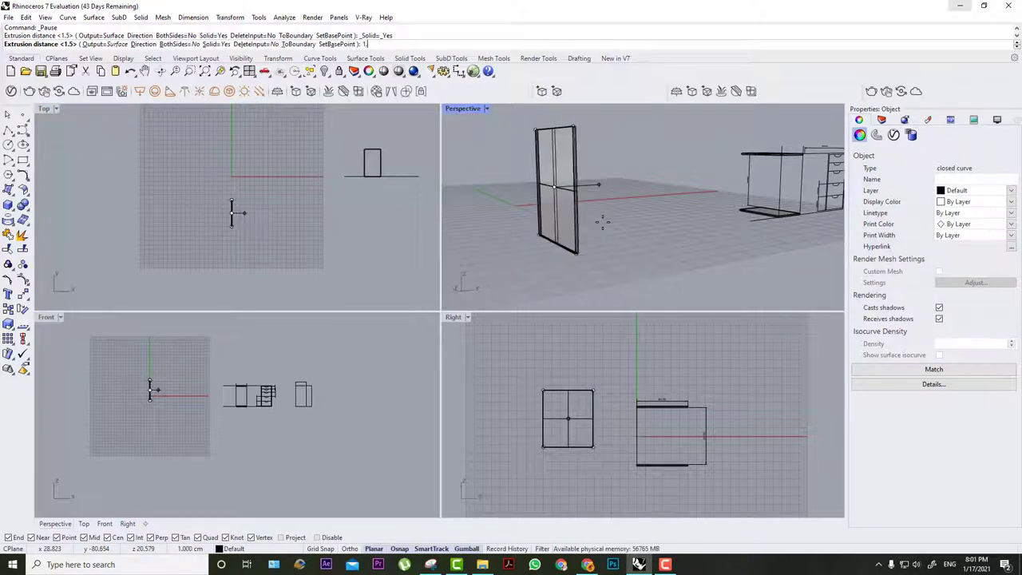
pyautogui.write('.5')
pyautogui.press('Return')
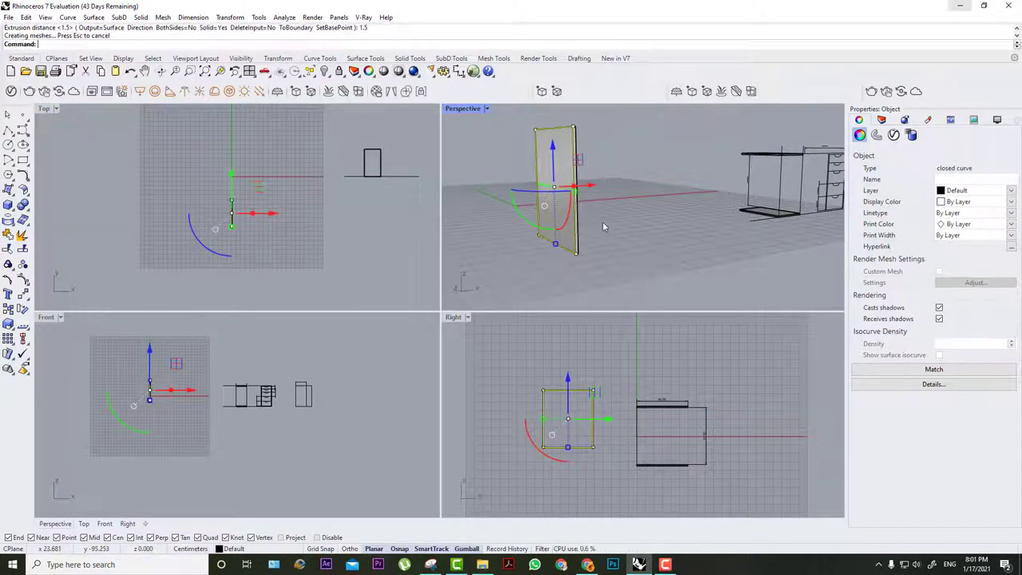
# Move the panel and its base rectangle by the panel's upper corner to the upper slab's underside corner on the vertical guide line.
pyautogui.click(603, 221)
pyautogui.moveTo(607, 221); pyautogui.dragTo(549, 255)
pyautogui.scroll(3, 615, 418)
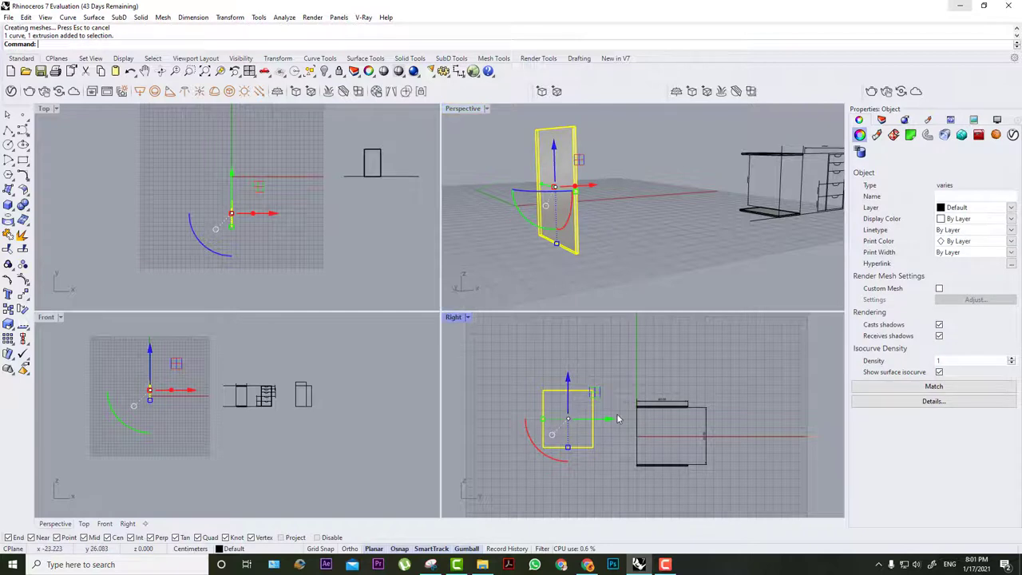
pyautogui.click(23, 295)
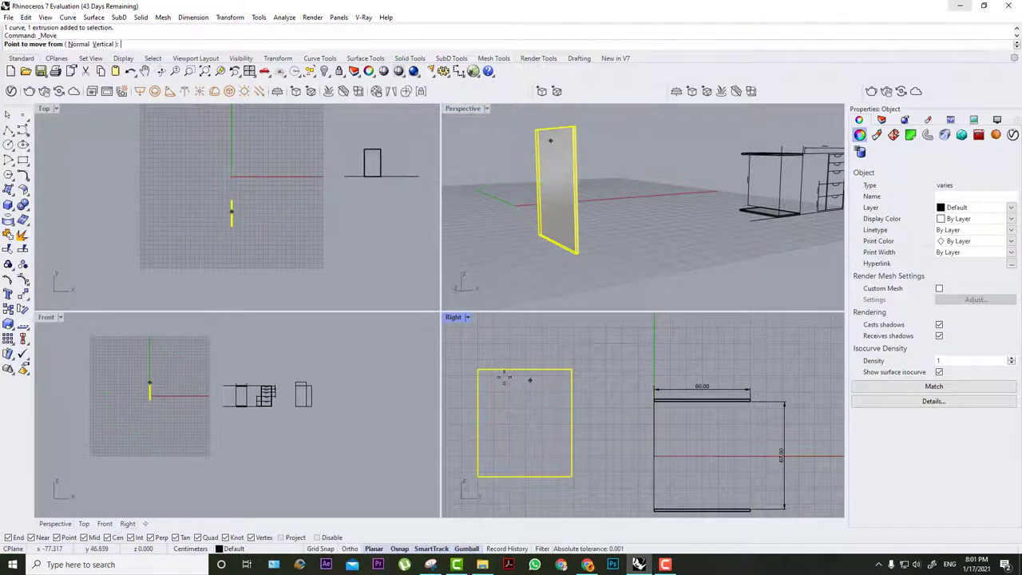
pyautogui.click(477, 370)
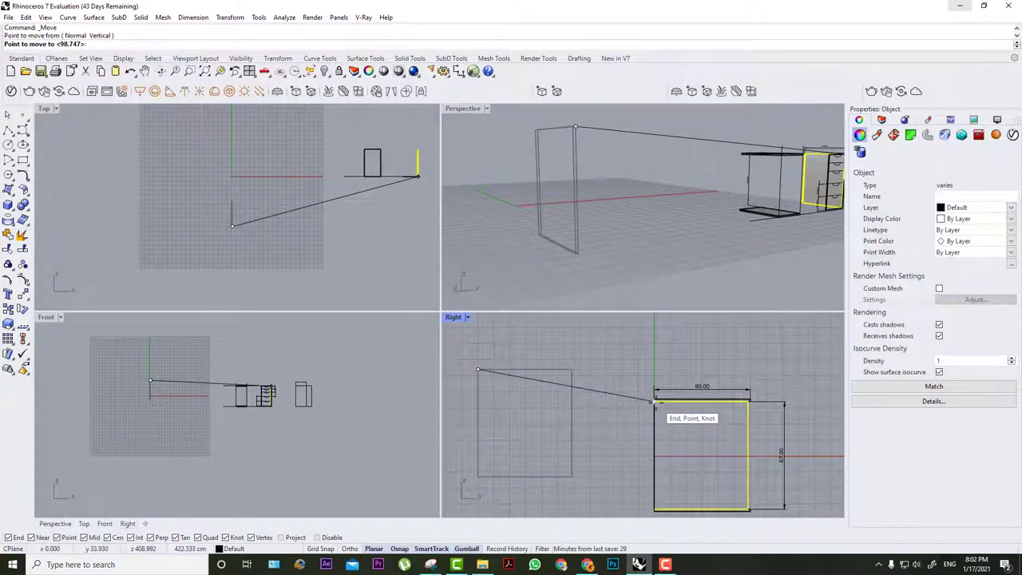
pyautogui.scroll(5, 649, 399)
pyautogui.click(636, 393)
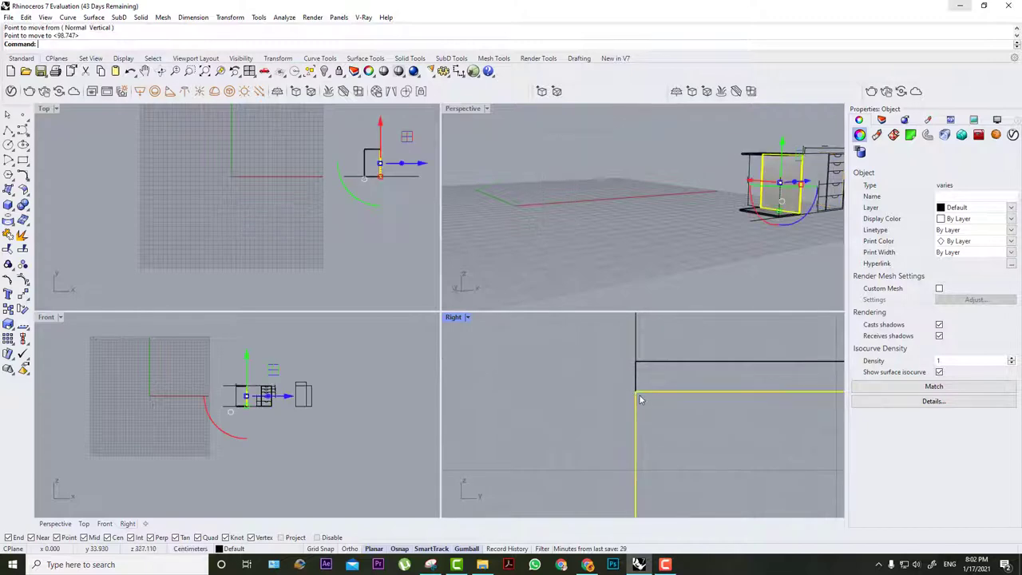
pyautogui.click(676, 193)
# Examine how the side panel sits between the upper and lower slabs in the Perspective view.
pyautogui.scroll(2, 676, 193)
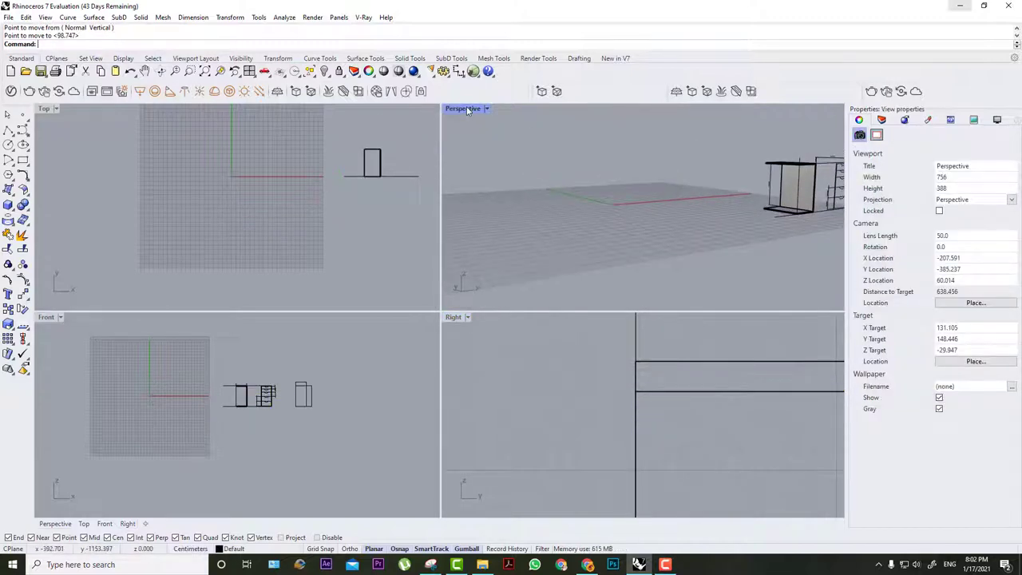
pyautogui.doubleClick(469, 110)
pyautogui.scroll(5, 792, 256)
pyautogui.keyDown('shift'); pyautogui.moveTo(754, 261); pyautogui.dragTo(419, 230, button='right'); pyautogui.keyUp('shift')
pyautogui.moveTo(527, 237); pyautogui.dragTo(175, 237, button='right')
pyautogui.scroll(10, 643, 380)
pyautogui.scroll(-10, 511, 395)
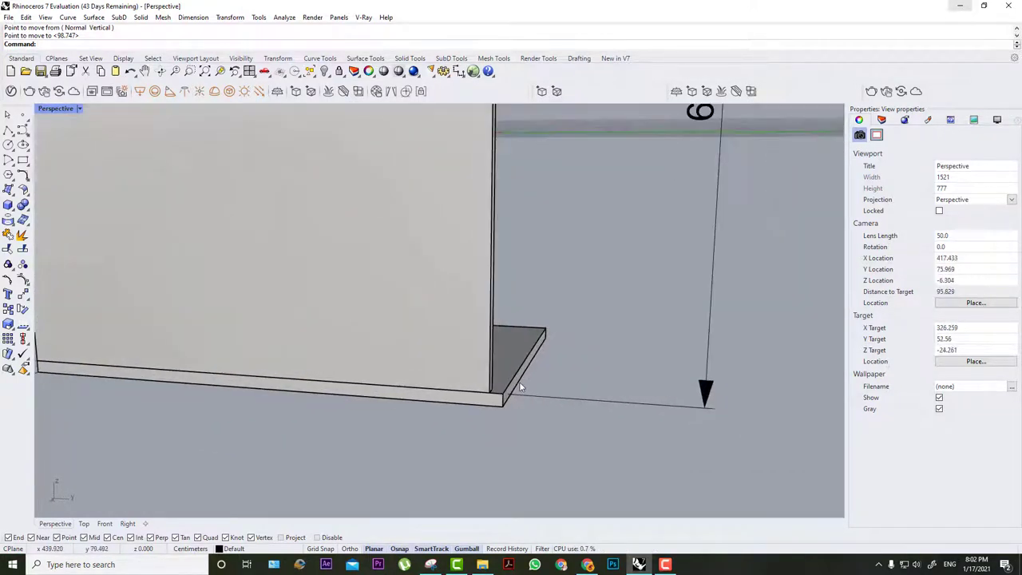
pyautogui.moveTo(354, 285); pyautogui.dragTo(565, 284, button='right')
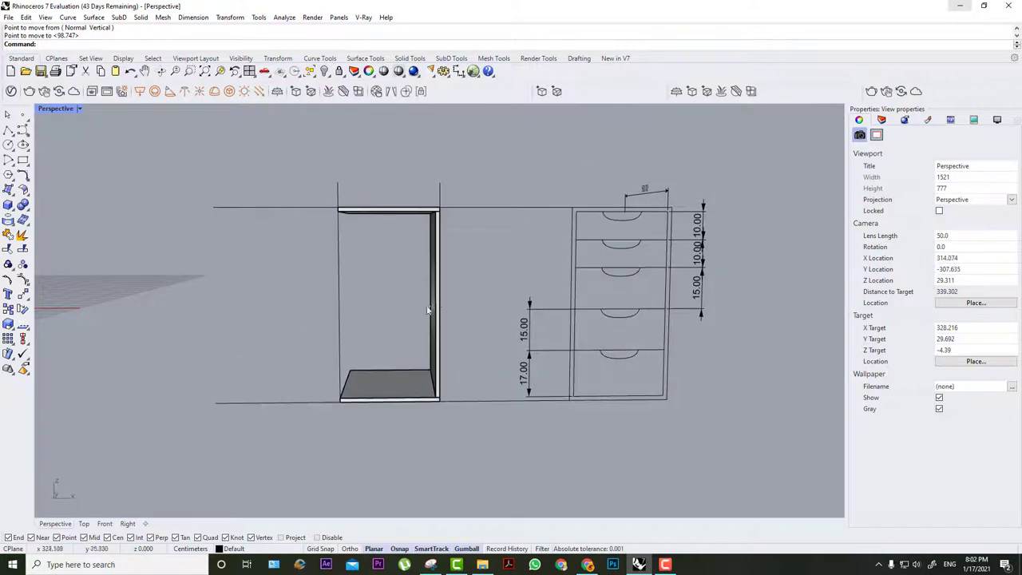
# Mirror a copy of the side panel to the opposite side in the Front view, about a vertical plane through the lower slab's midpoint.
pyautogui.scroll(8, 446, 324)
pyautogui.click(439, 333)
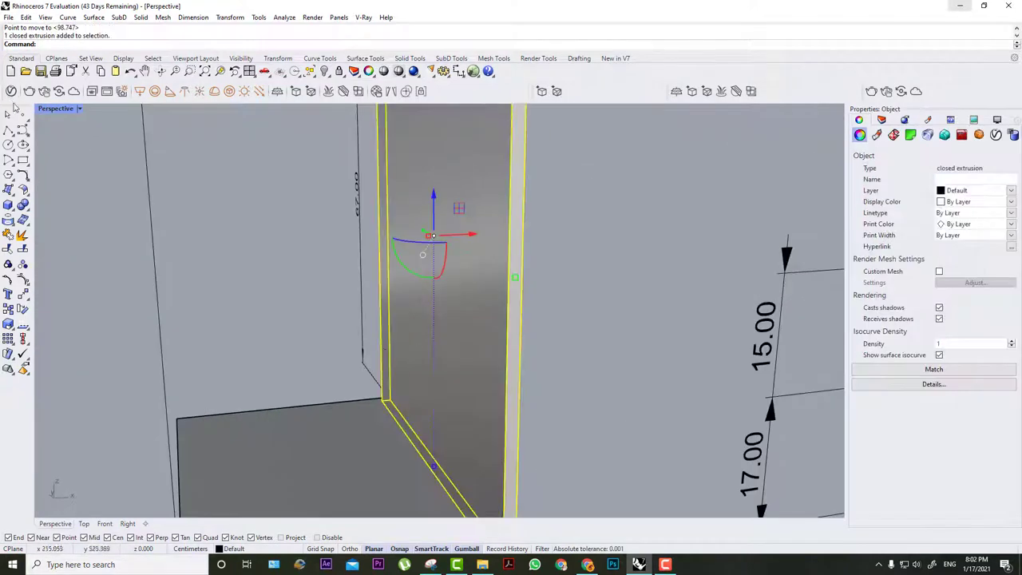
pyautogui.doubleClick(55, 109)
pyautogui.scroll(5, 232, 404)
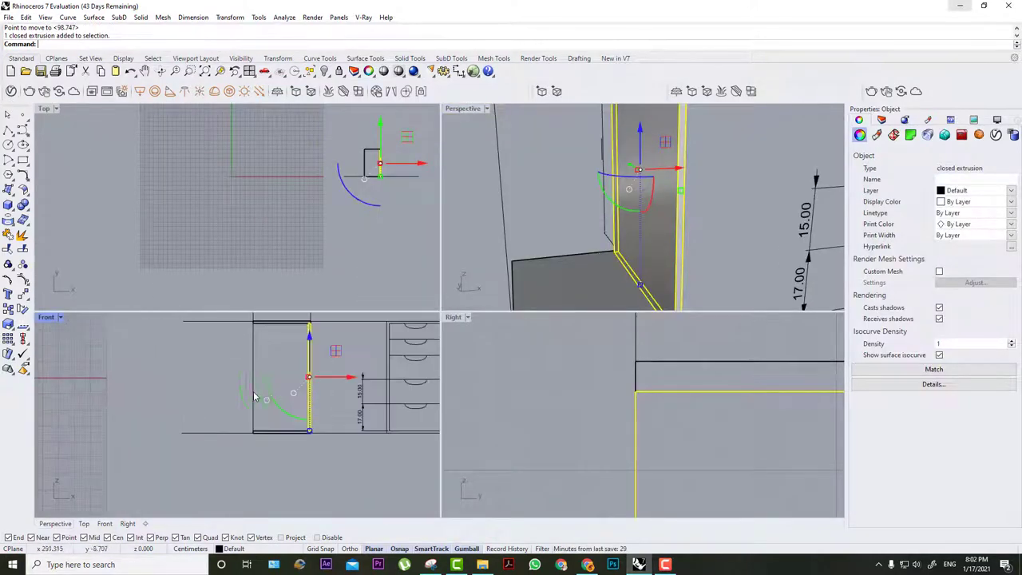
pyautogui.doubleClick(47, 318)
pyautogui.scroll(2, 599, 236)
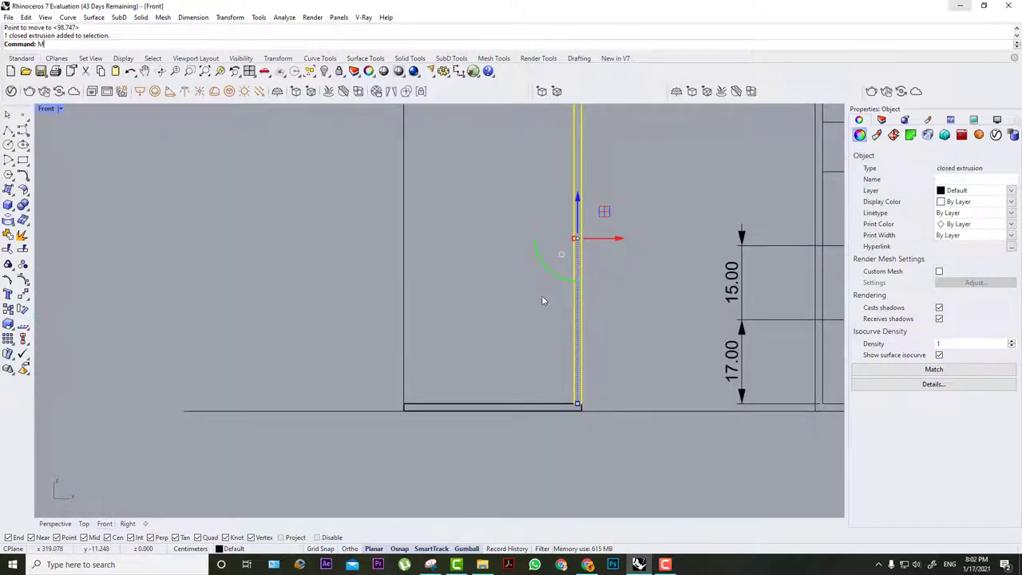
pyautogui.press('Return')
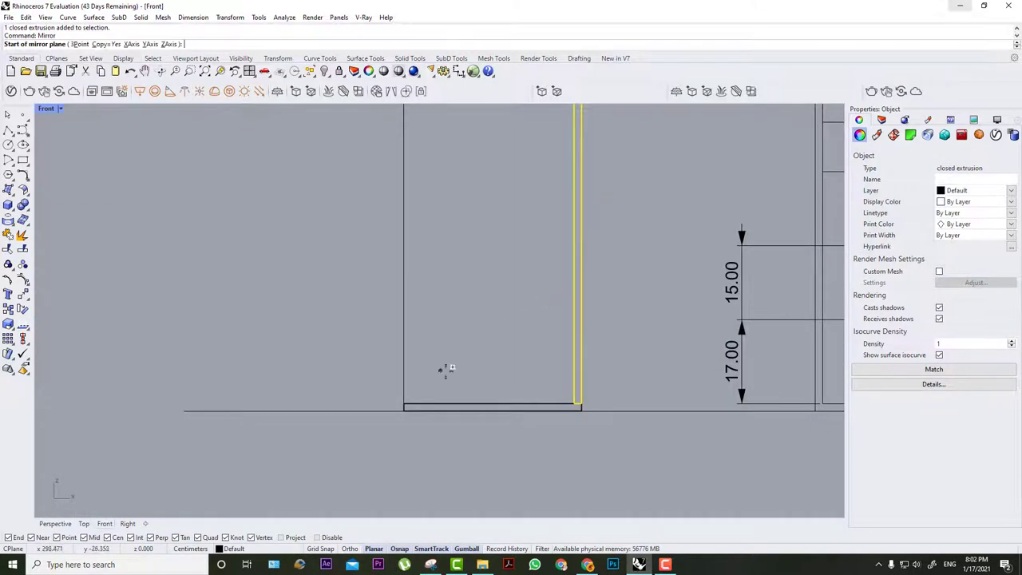
pyautogui.click(493, 405)
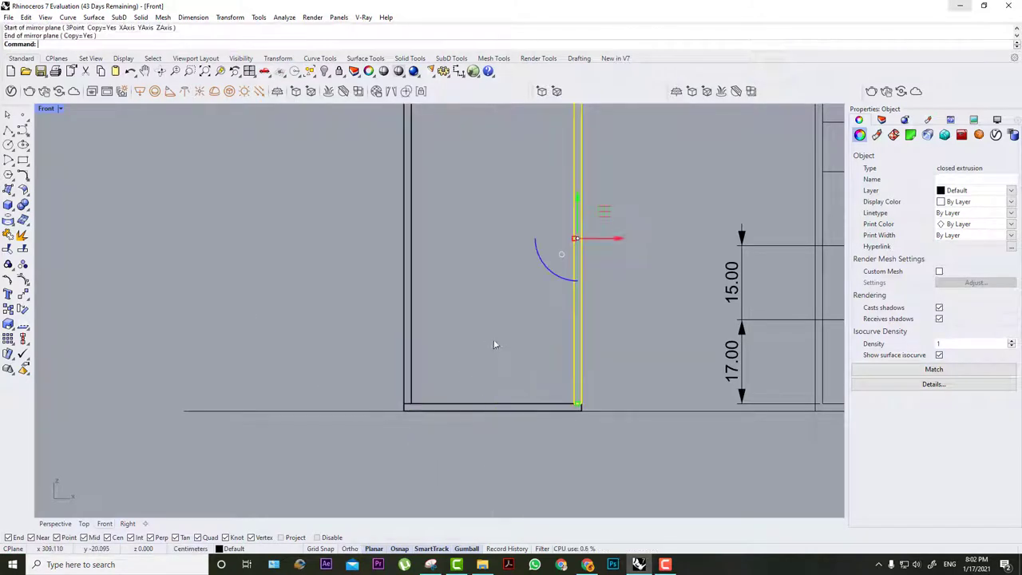
pyautogui.click(492, 342)
pyautogui.moveTo(478, 258); pyautogui.dragTo(534, 326, button='right')
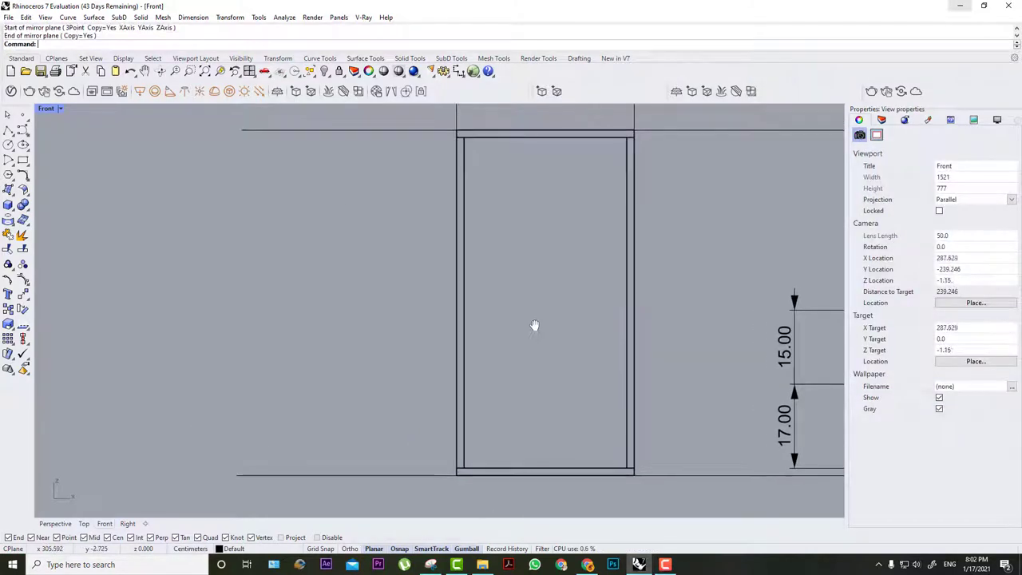
# Examine the rear of the body in the Perspective and Right views, where the side panels meet the slabs.
pyautogui.doubleClick(45, 108)
pyautogui.scroll(-3, 569, 239)
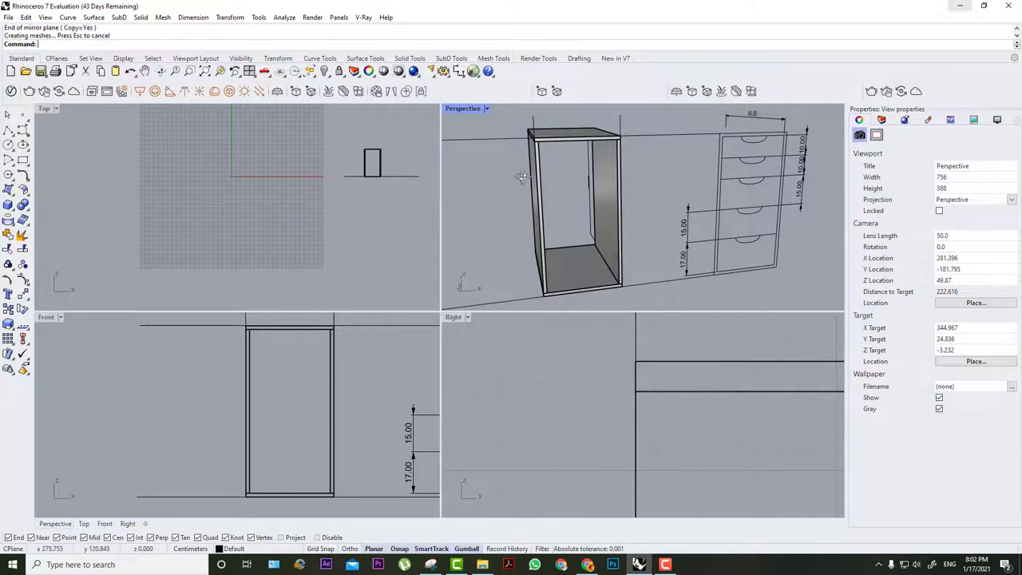
pyautogui.moveTo(521, 177); pyautogui.dragTo(597, 144, button='right')
pyautogui.scroll(-5, 564, 411)
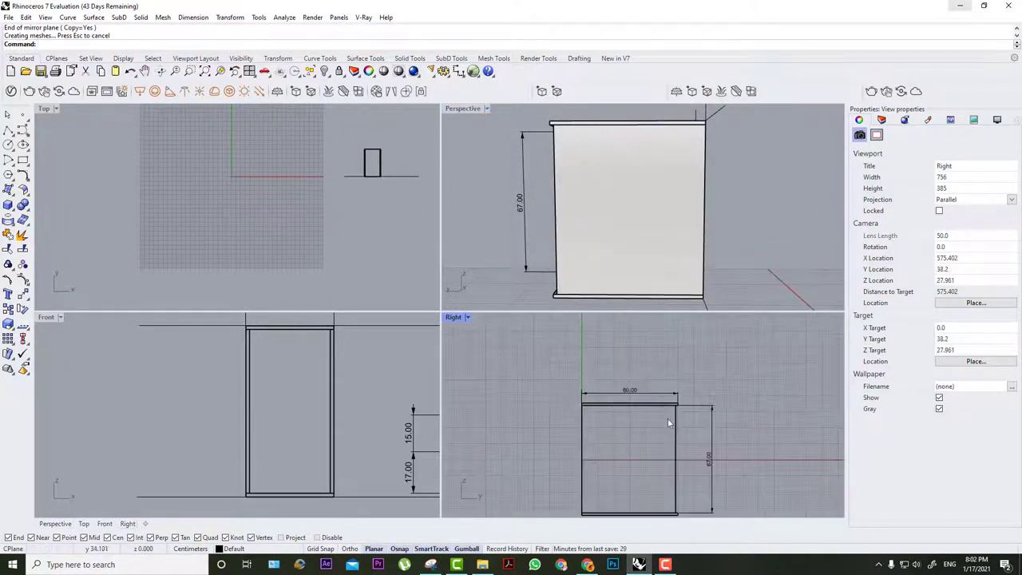
pyautogui.moveTo(668, 421); pyautogui.dragTo(589, 368, button='right')
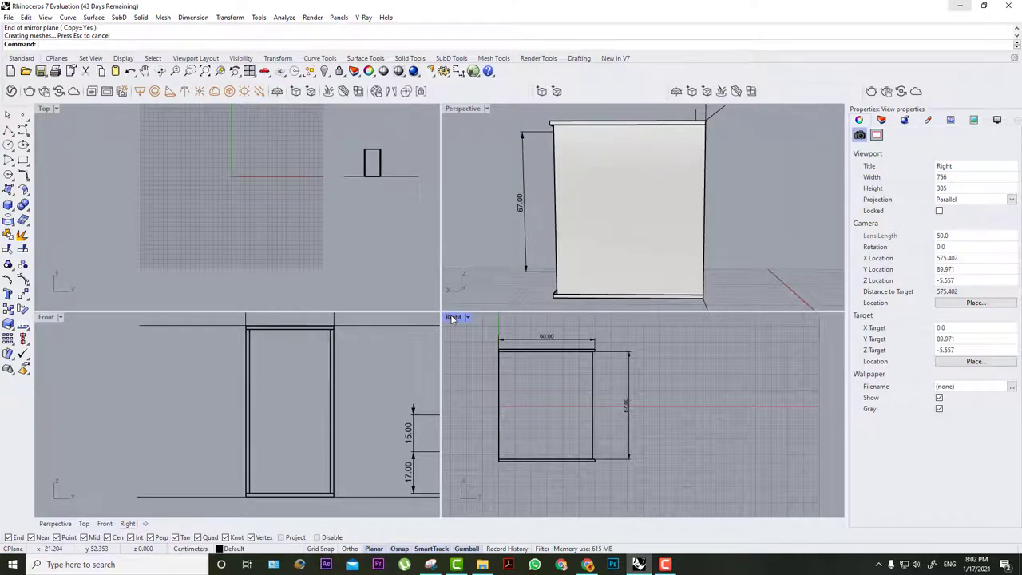
pyautogui.doubleClick(451, 318)
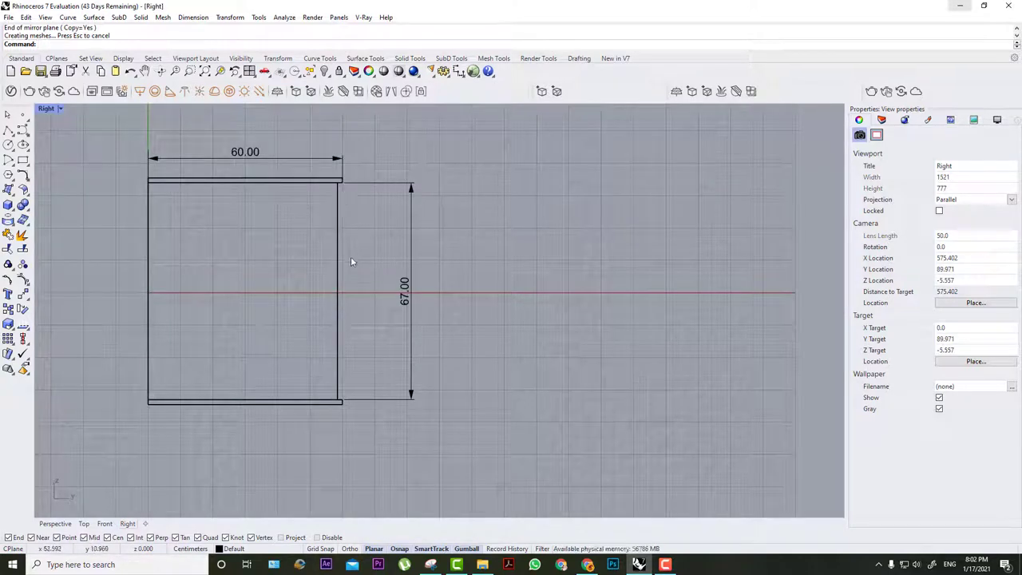
pyautogui.doubleClick(47, 109)
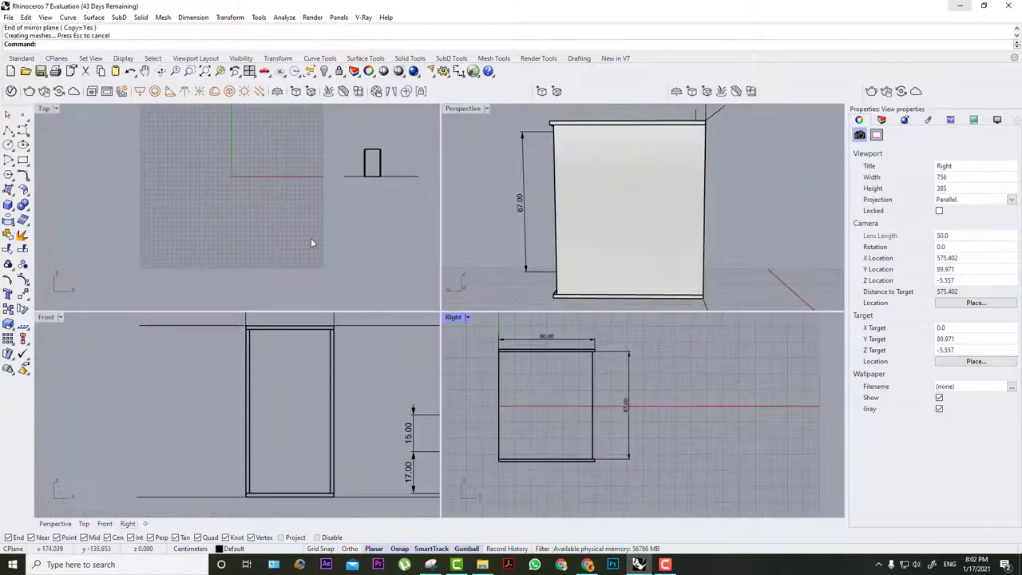
# Dimension the width of the upper slab's rear edge in the Top view, placing the dimension behind the slab.
pyautogui.scroll(8, 368, 167)
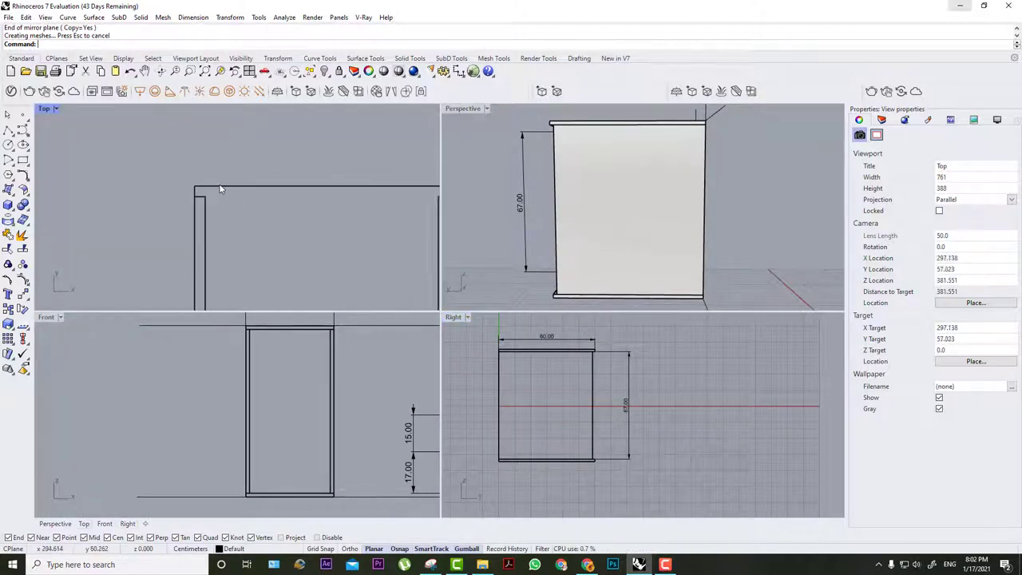
pyautogui.scroll(-5, 220, 208)
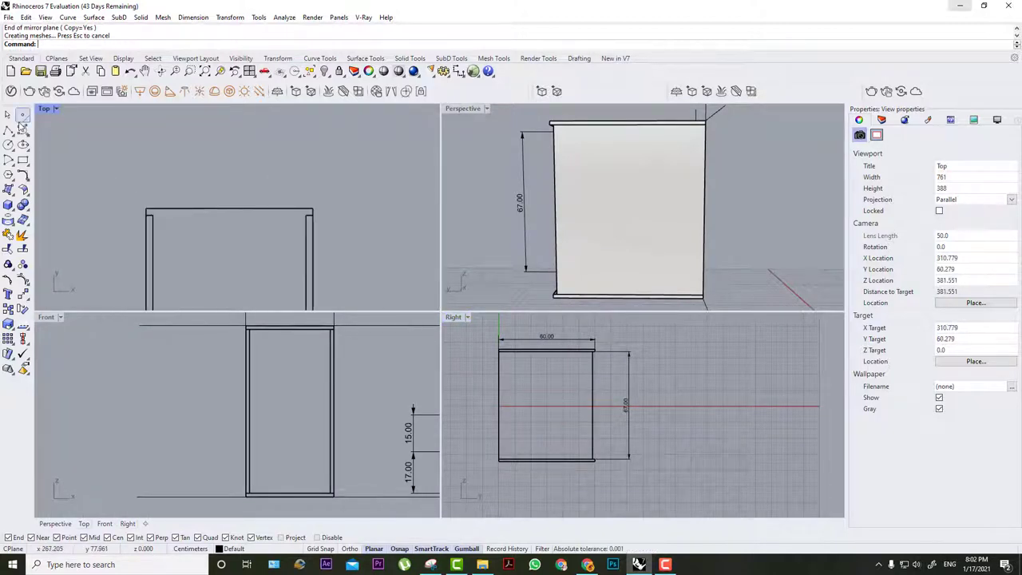
pyautogui.click(457, 71)
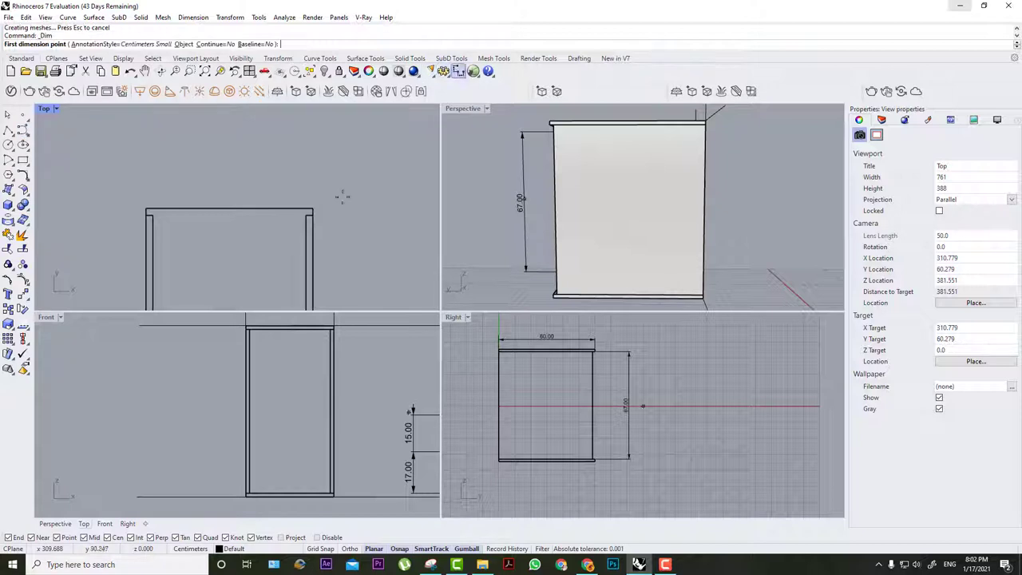
pyautogui.click(313, 210)
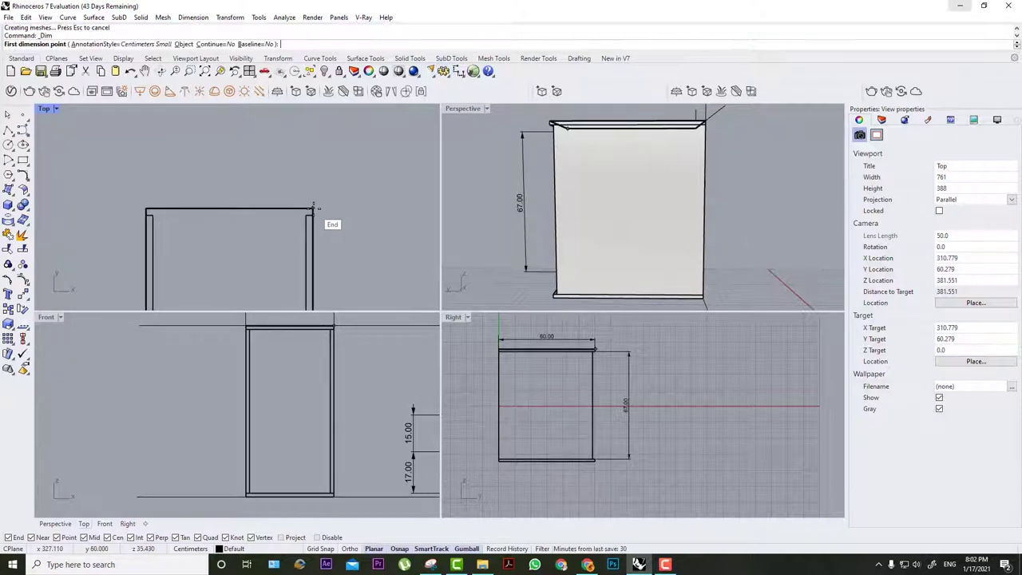
pyautogui.click(146, 210)
pyautogui.click(244, 156)
pyautogui.scroll(10, 601, 357)
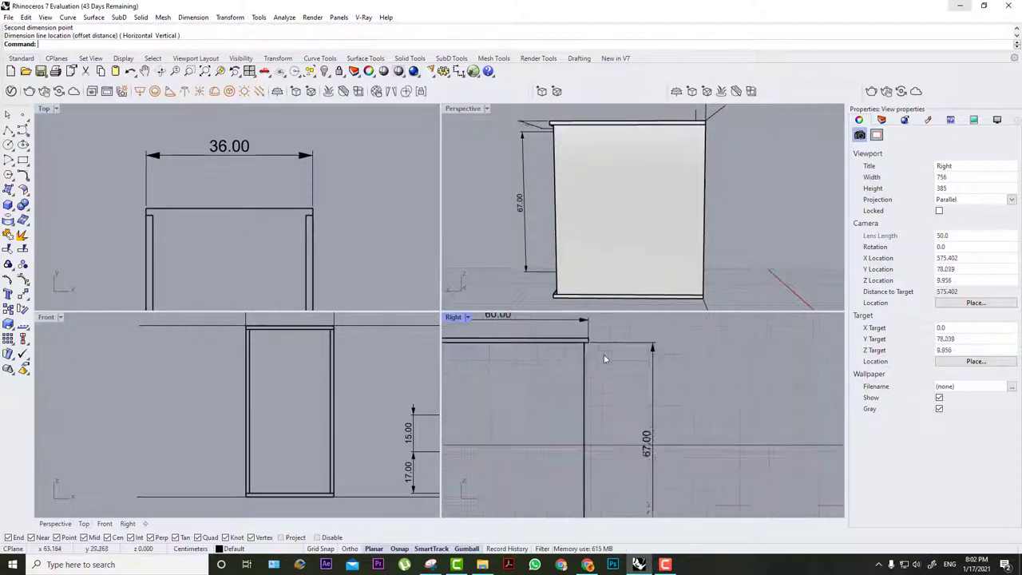
pyautogui.rightClick(589, 334)
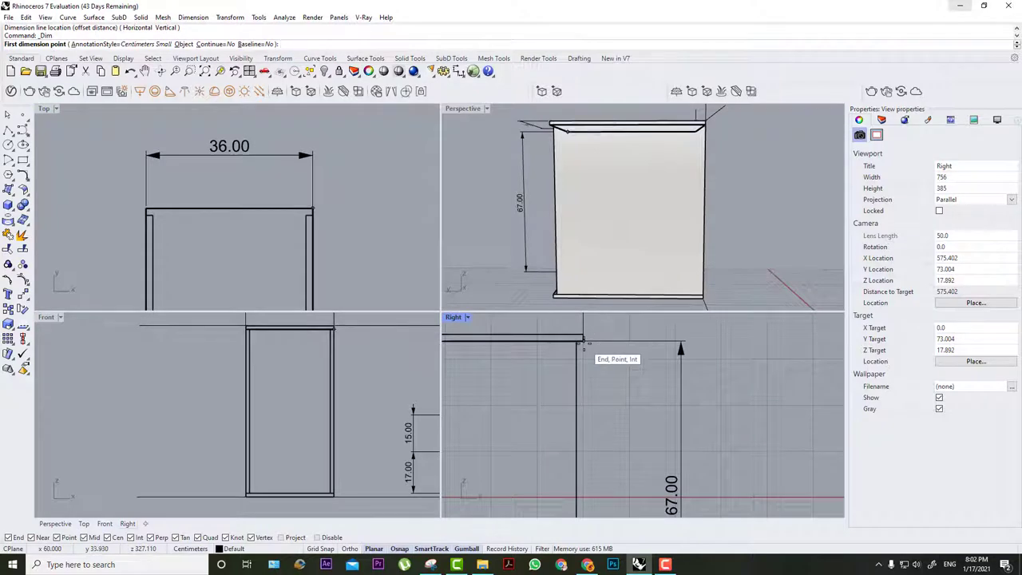
pyautogui.press('Escape')
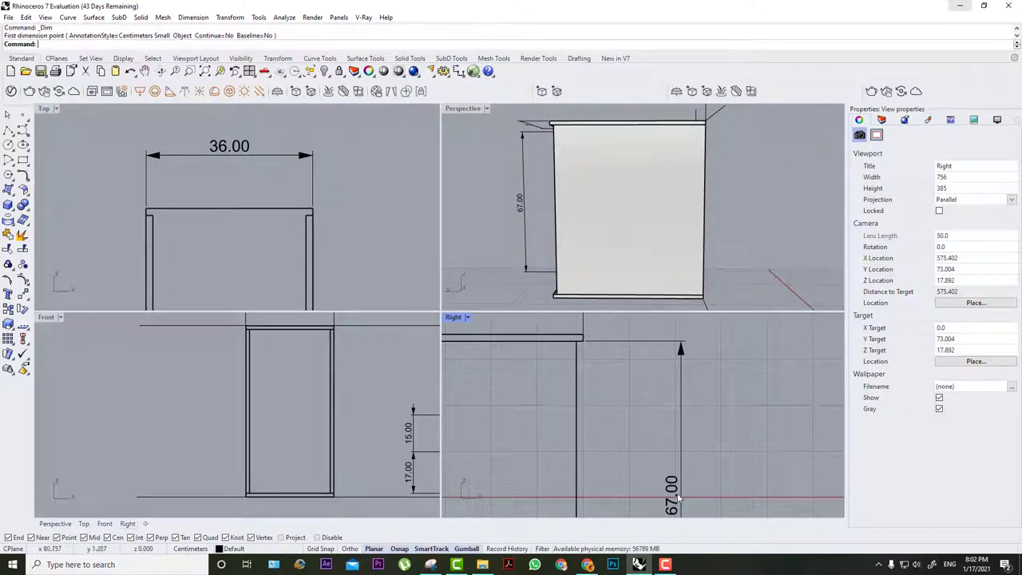
# Draw a 36 by 67 cm rectangle in the free area beside the body in the Top view.
pyautogui.scroll(-6, 228, 177)
pyautogui.moveTo(156, 190); pyautogui.dragTo(277, 210, button='right')
pyautogui.scroll(-7, 392, 197)
pyautogui.scroll(2, 277, 210)
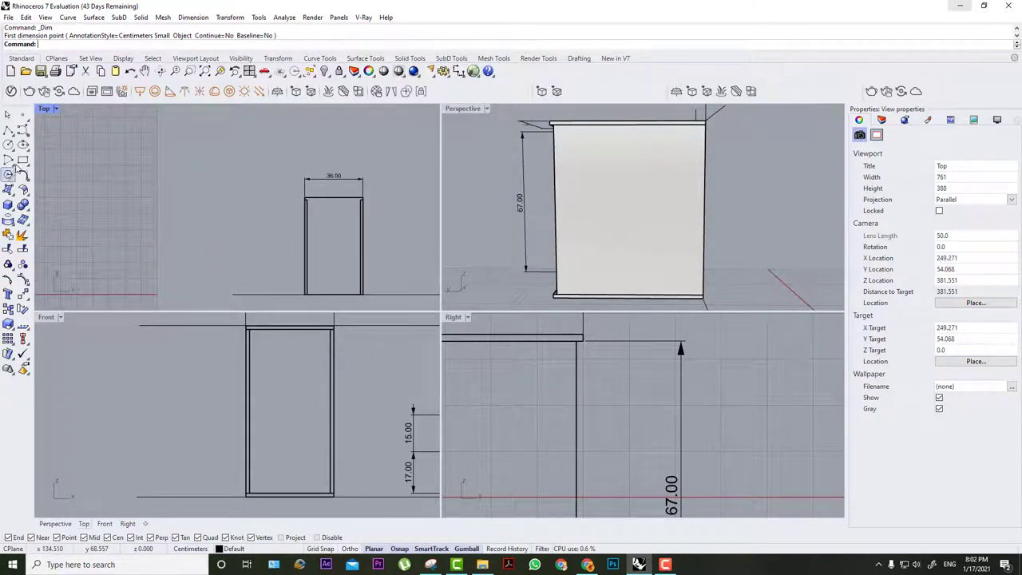
pyautogui.click(22, 158)
pyautogui.click(124, 155)
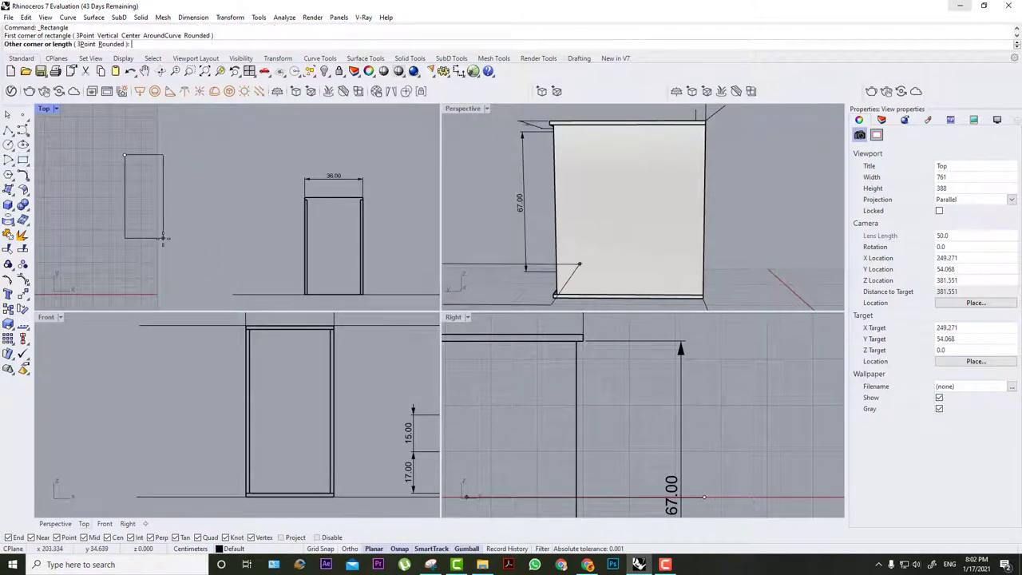
pyautogui.write('36')
pyautogui.press('Return')
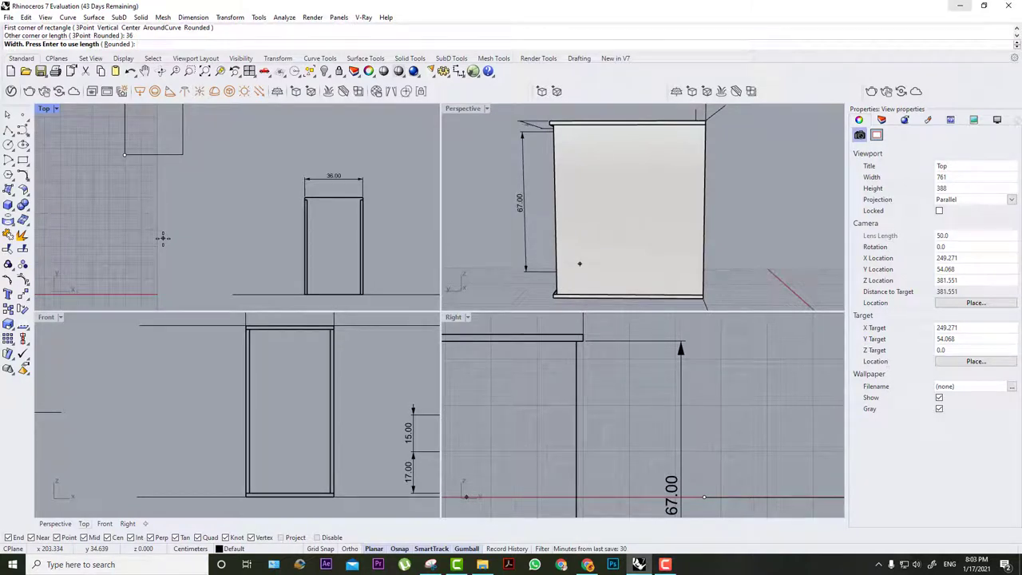
pyautogui.write('67')
pyautogui.press('Return')
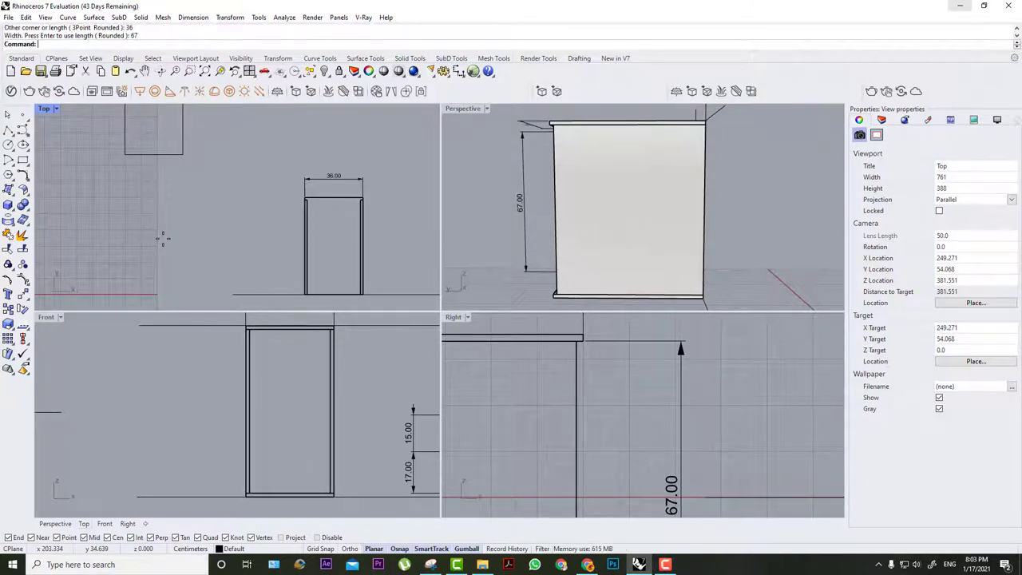
# Extrude the 36 by 67 cm rectangle as a solid back panel 1.5 cm thick.
pyautogui.moveTo(205, 175); pyautogui.dragTo(150, 140)
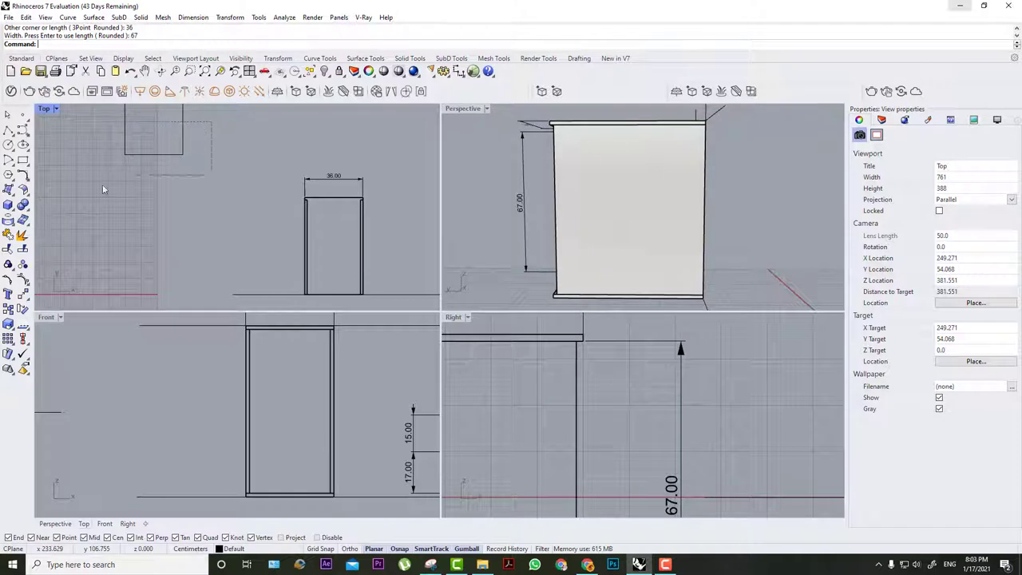
pyautogui.click(9, 208)
pyautogui.click(39, 211)
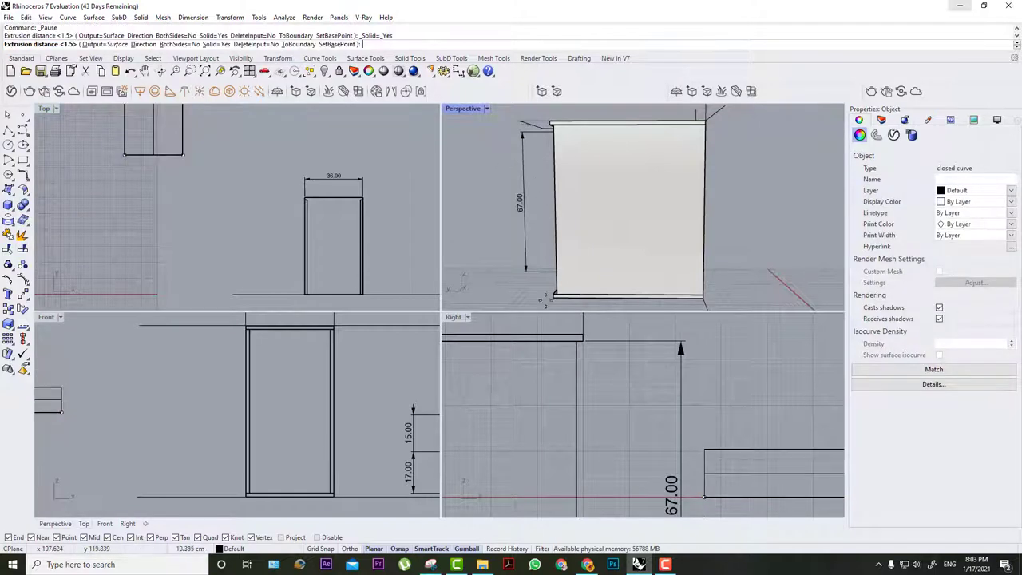
pyautogui.write('1.5')
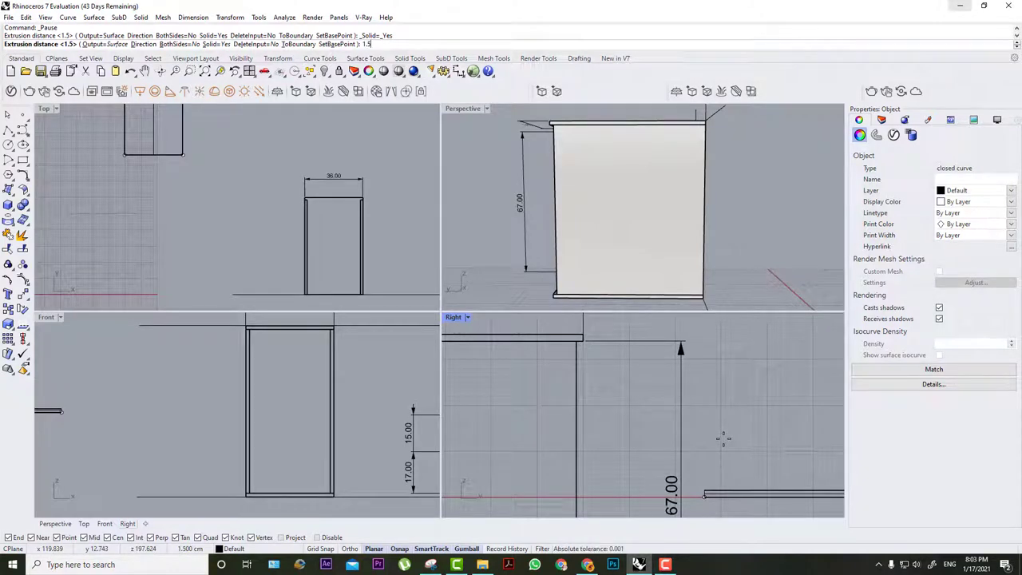
pyautogui.press('Return')
pyautogui.click(225, 148)
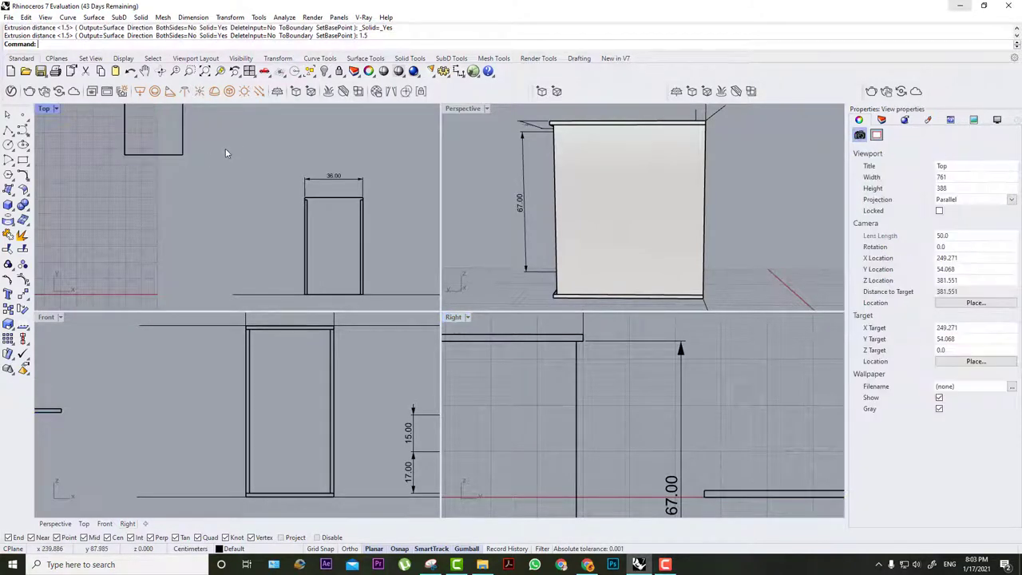
# Rotate the back panel and its base rectangle 90 degrees in the Perspective view so the 67 cm side stands upright.
pyautogui.moveTo(79, 182); pyautogui.dragTo(74, 183)
pyautogui.scroll(-7, 554, 173)
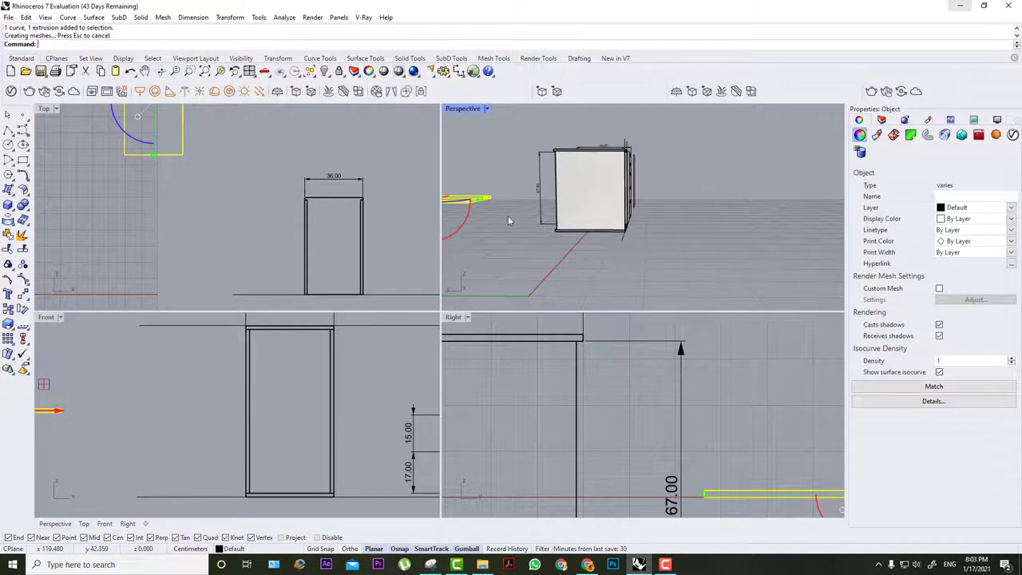
pyautogui.moveTo(509, 221); pyautogui.dragTo(583, 232, button='right')
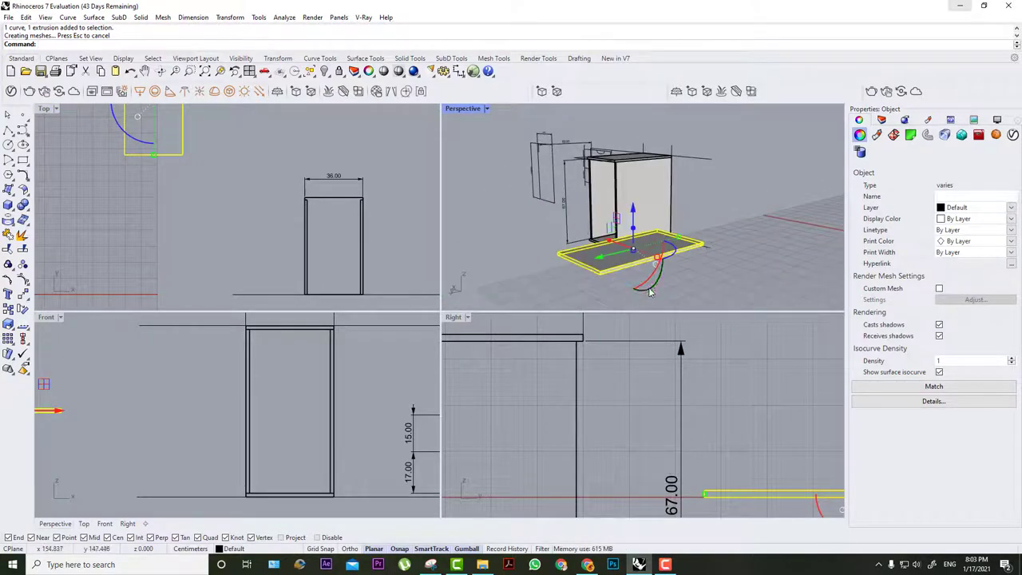
pyautogui.moveTo(637, 281); pyautogui.dragTo(540, 241, button='right')
pyautogui.keyDown('shift'); pyautogui.moveTo(564, 224); pyautogui.dragTo(515, 217); pyautogui.keyUp('shift')
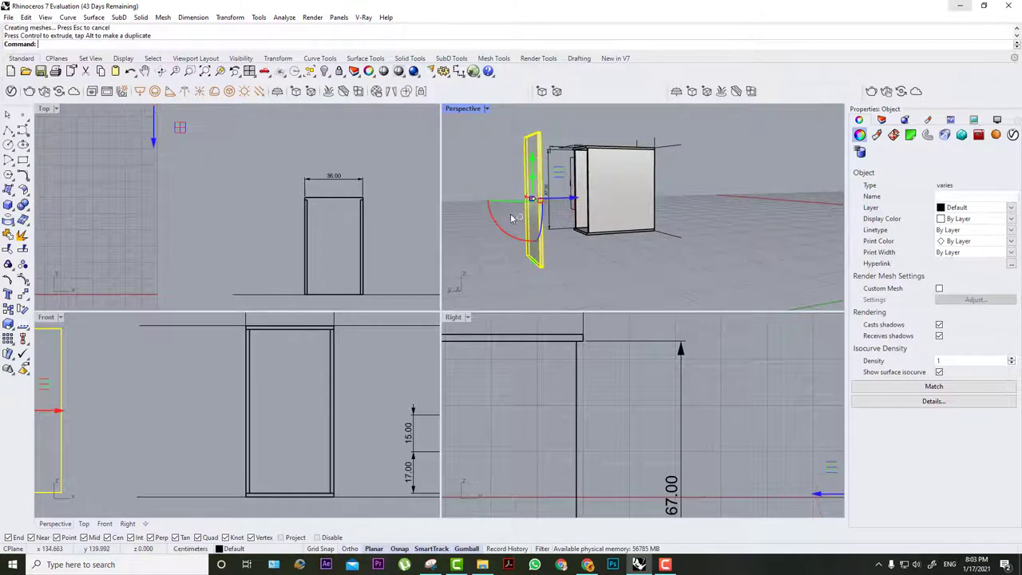
pyautogui.moveTo(515, 217); pyautogui.dragTo(565, 233, button='right')
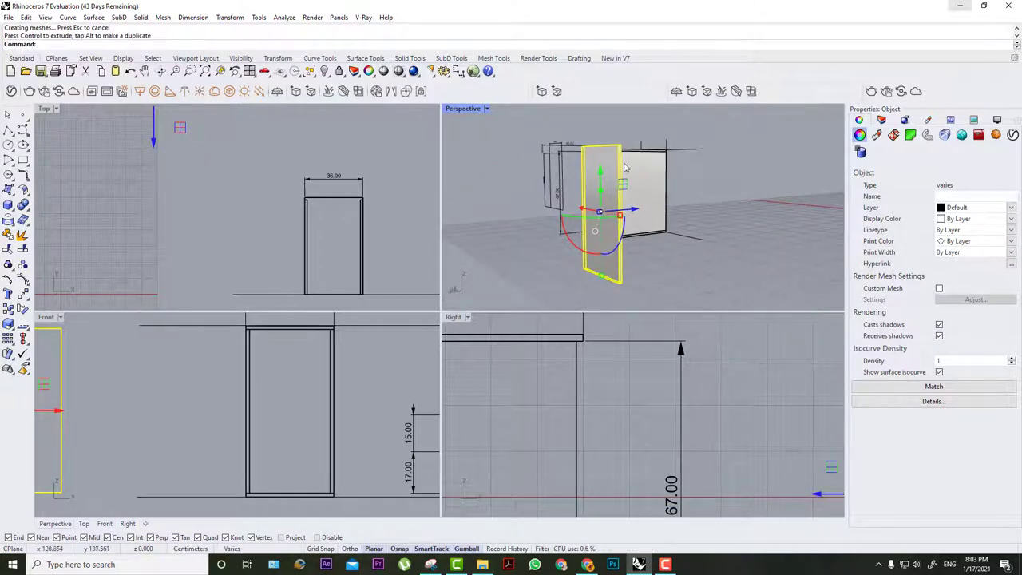
pyautogui.click(461, 551)
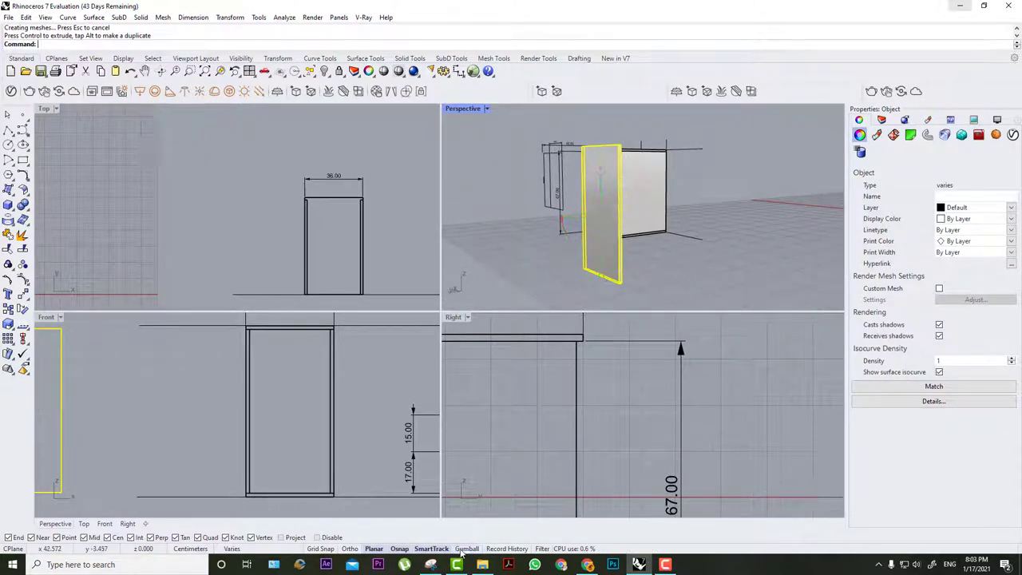
pyautogui.click(461, 550)
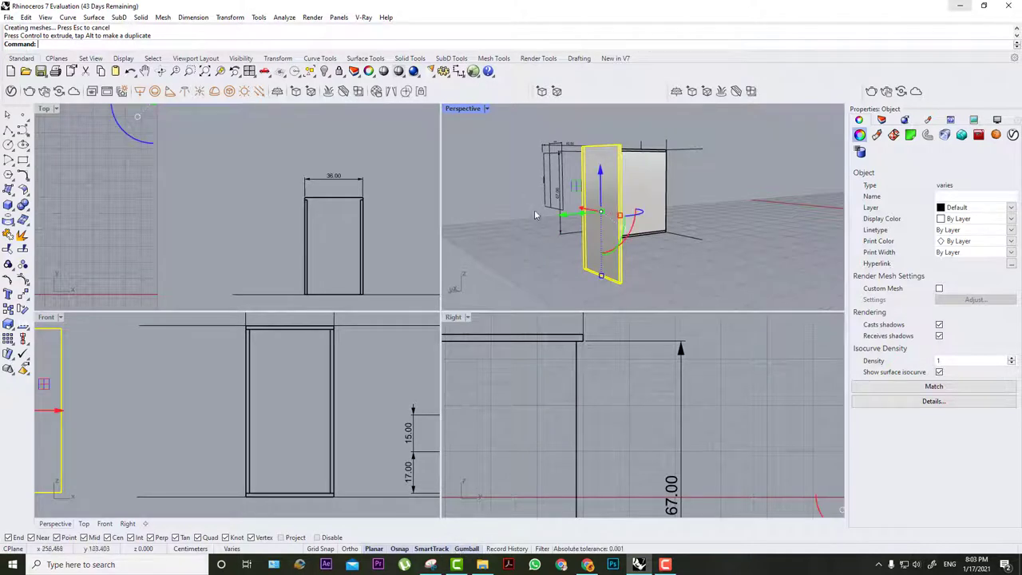
# Move the back panel and its base rectangle by the panel's front corner to the side panel's outer rear corner in the Top view.
pyautogui.scroll(-8, 222, 193)
pyautogui.scroll(15, 209, 152)
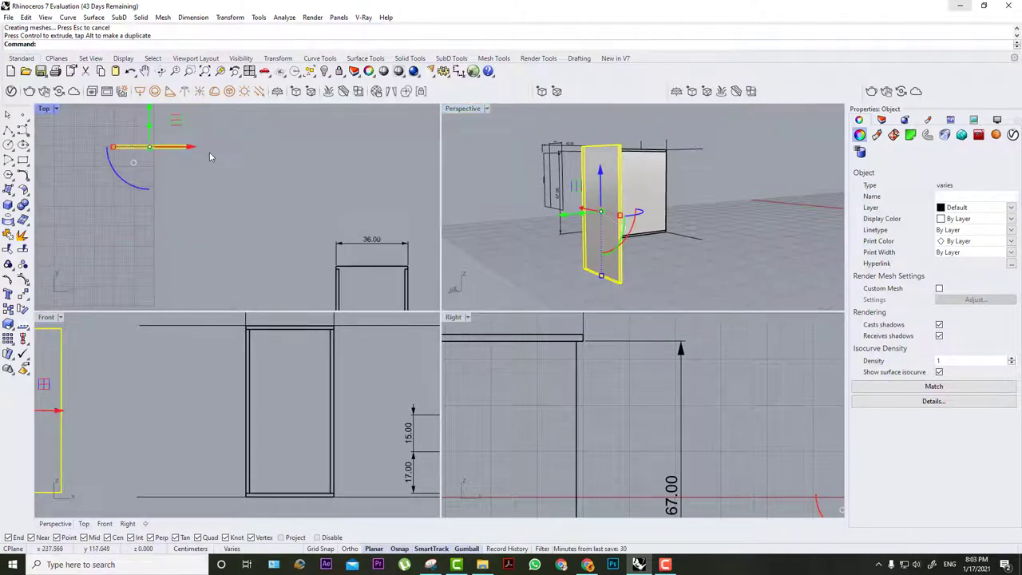
pyautogui.click(24, 294)
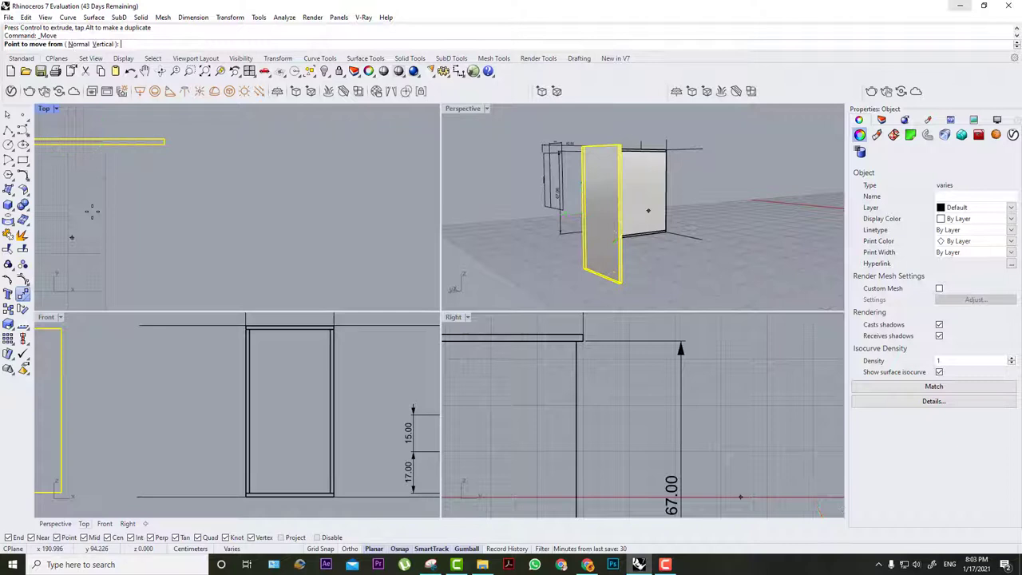
pyautogui.click(164, 143)
pyautogui.scroll(3, 411, 271)
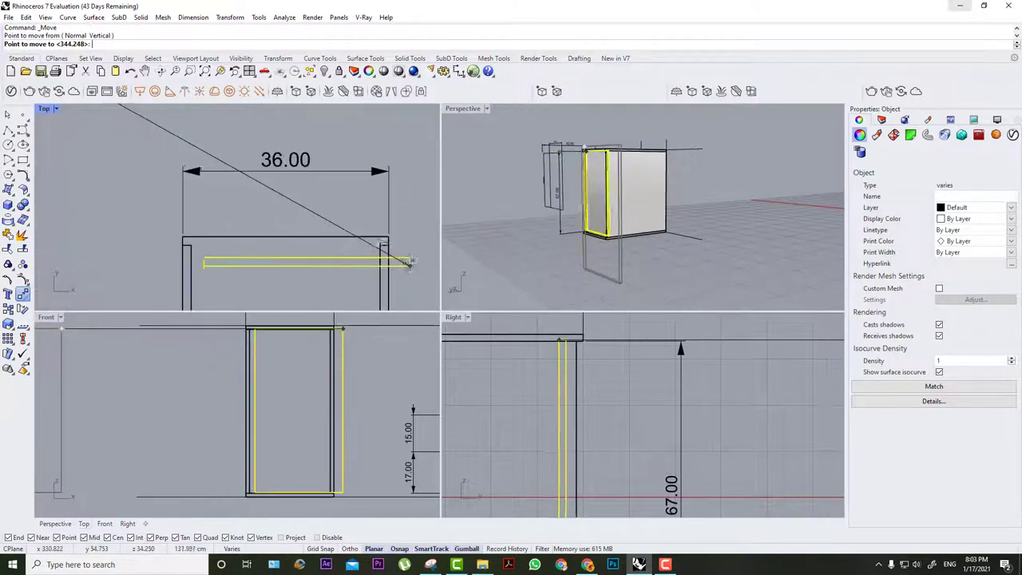
pyautogui.click(388, 245)
pyautogui.press('Escape')
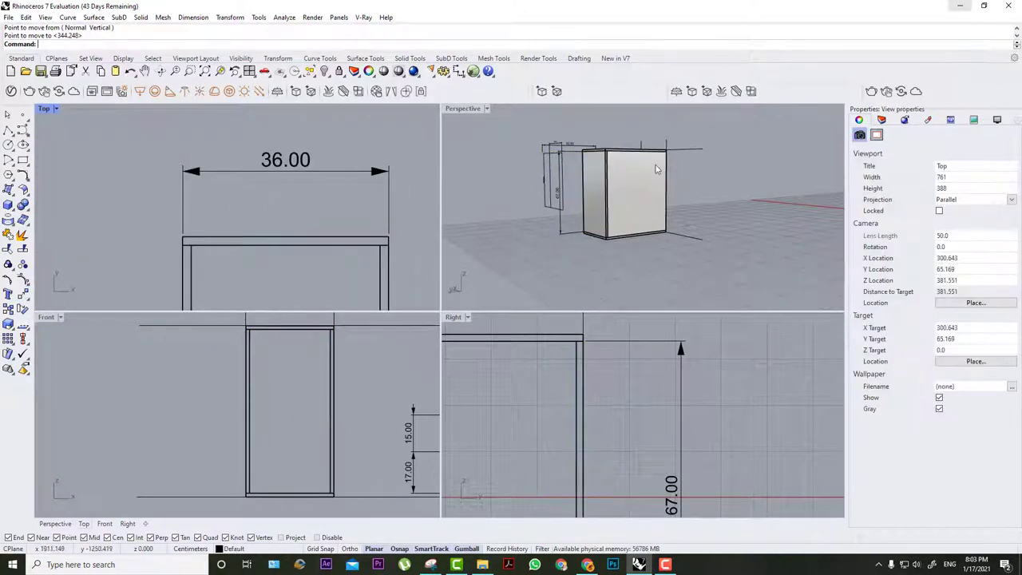
# Examine the closed back of the body and compare the body with the drawer front drawing in the Perspective view.
pyautogui.scroll(5, 659, 172)
pyautogui.moveTo(652, 214); pyautogui.dragTo(520, 201, button='right')
pyautogui.scroll(10, 594, 134)
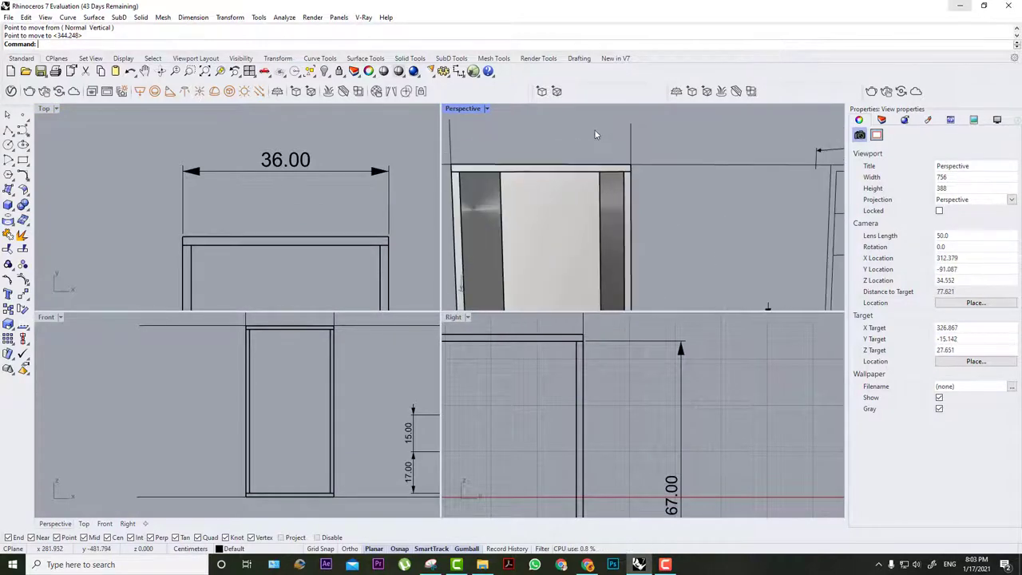
pyautogui.doubleClick(463, 109)
pyautogui.scroll(-2, 484, 206)
pyautogui.scroll(-5, 462, 234)
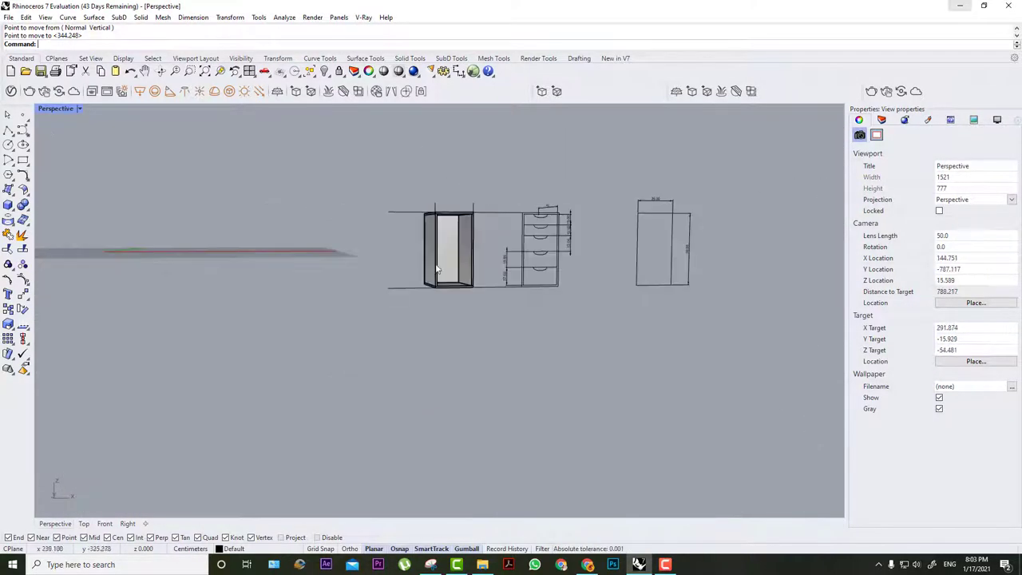
pyautogui.scroll(4, 458, 251)
pyautogui.scroll(-1, 458, 252)
pyautogui.moveTo(459, 257); pyautogui.dragTo(618, 206, button='right')
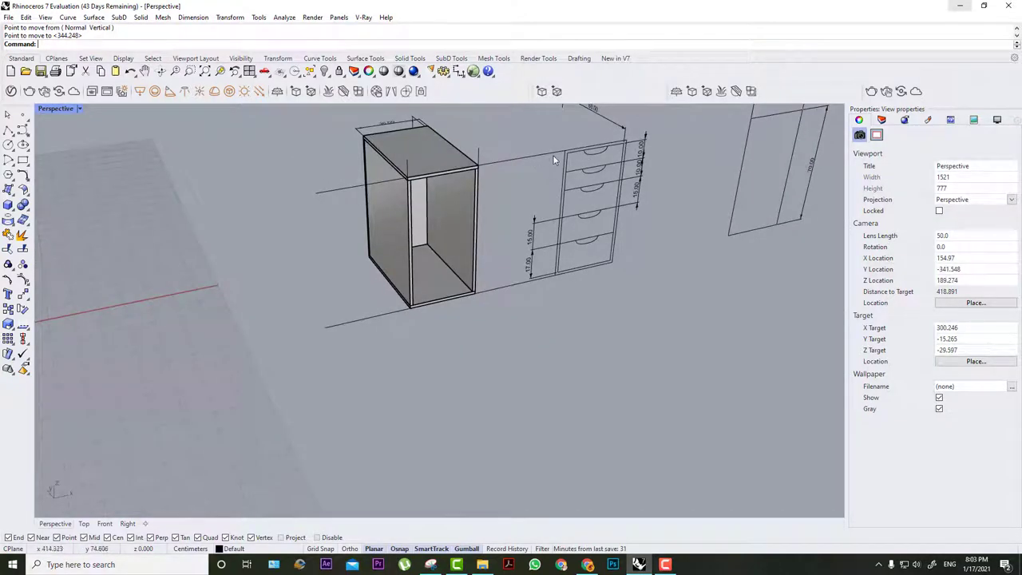
pyautogui.moveTo(670, 348); pyautogui.dragTo(666, 234, button='right')
pyautogui.scroll(10, 637, 177)
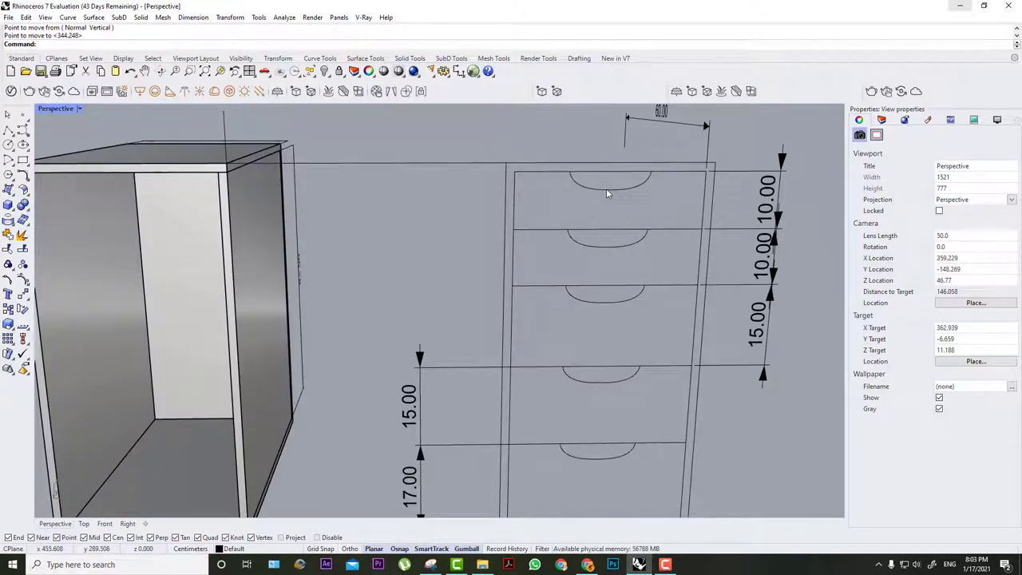
pyautogui.scroll(-3, 213, 162)
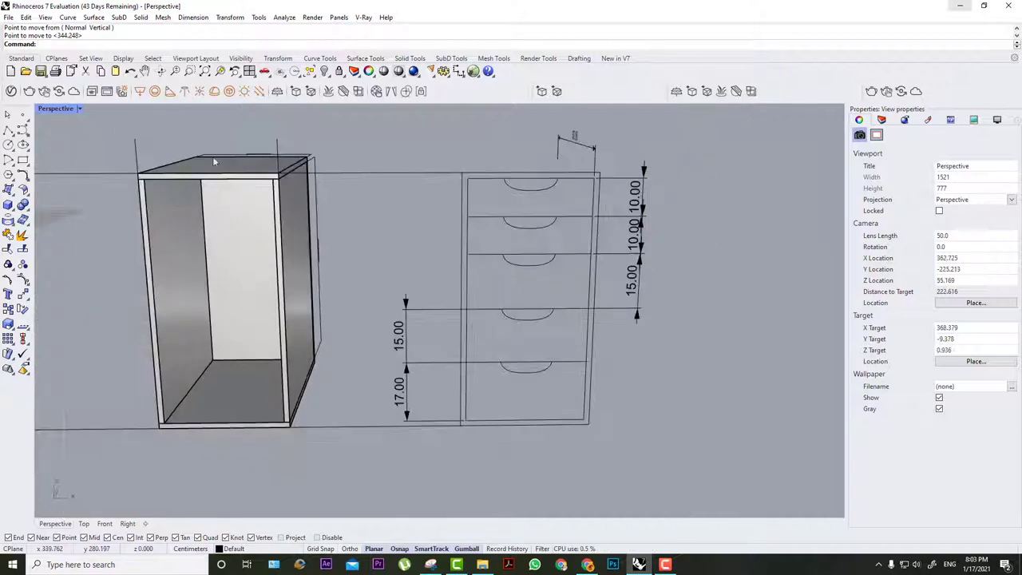
# Switch to the Front view and bring the empty grid area beside the drawer unit drawings into view.
pyautogui.doubleClick(64, 111)
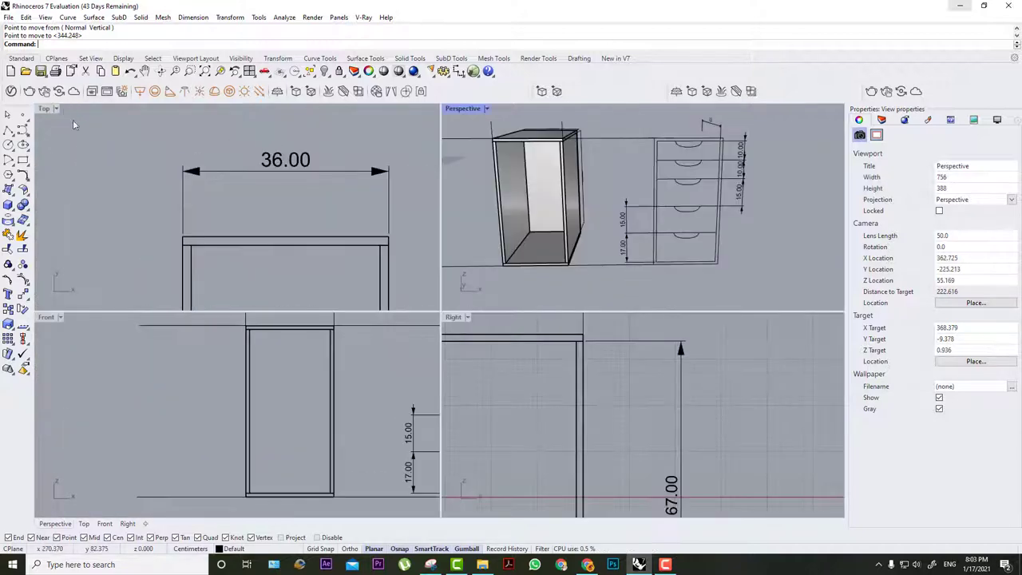
pyautogui.doubleClick(54, 317)
pyautogui.scroll(-5, 281, 251)
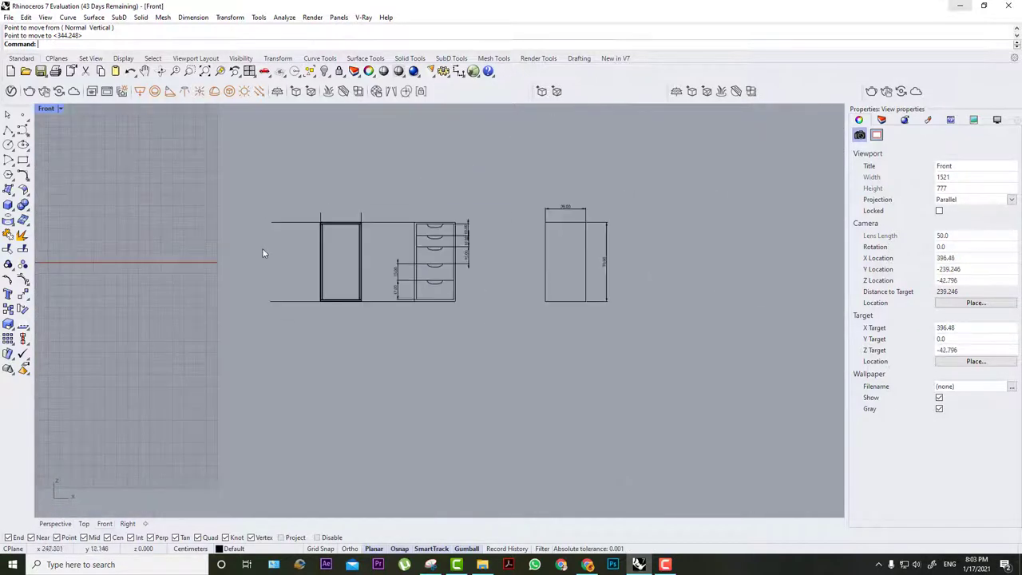
pyautogui.moveTo(263, 249); pyautogui.dragTo(580, 278, button='right')
# Try to place the Capture picture freehand on the empty grid in the Front view, and undo the placement.
pyautogui.click(10, 192)
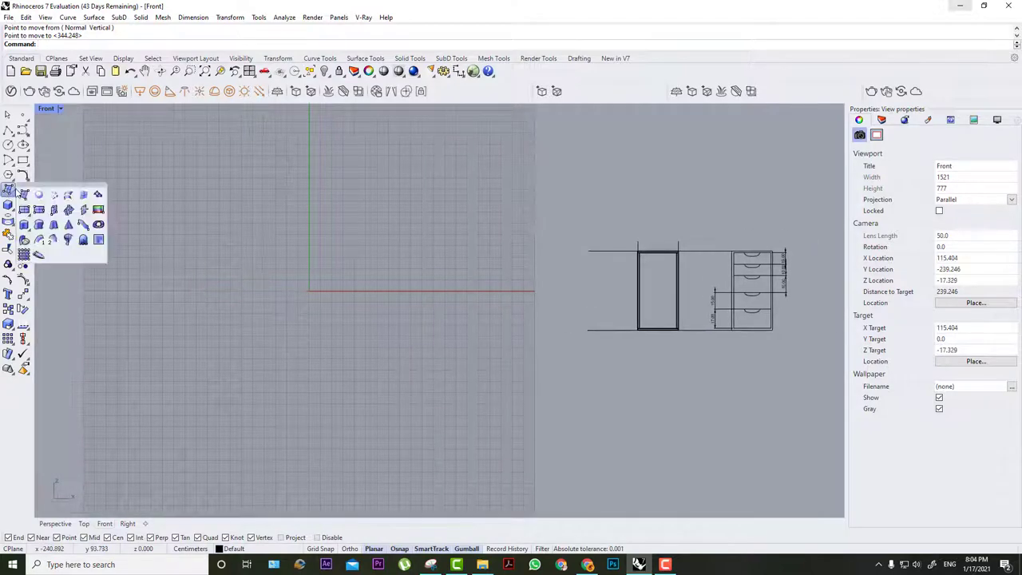
pyautogui.click(98, 210)
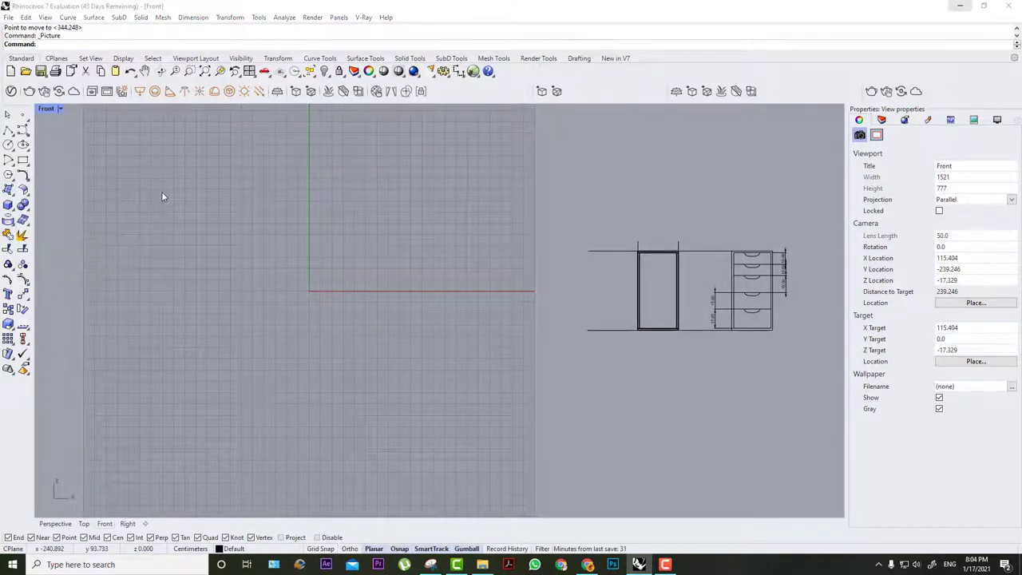
pyautogui.click(185, 90)
pyautogui.doubleClick(185, 90)
pyautogui.click(206, 200)
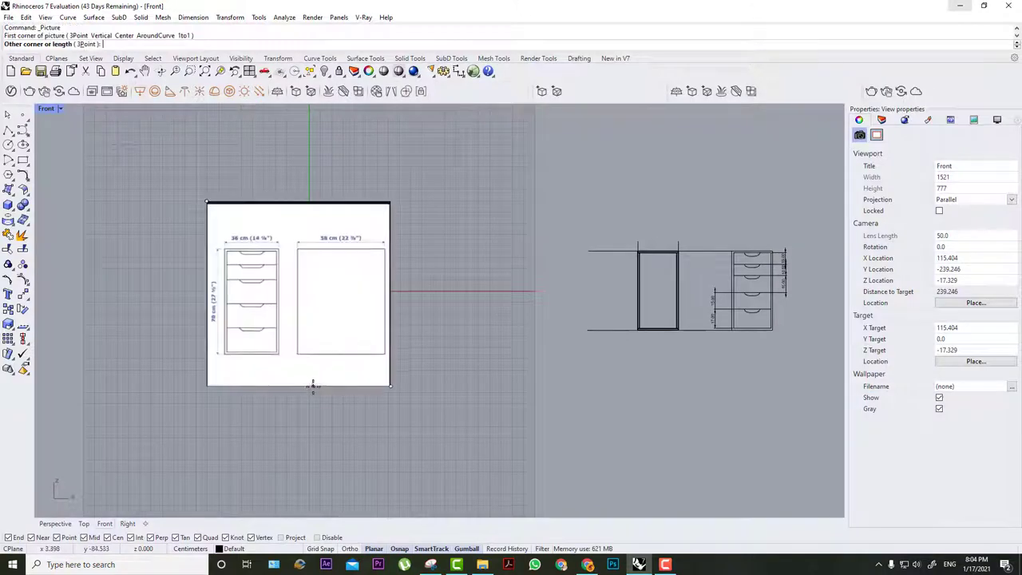
pyautogui.click(273, 324)
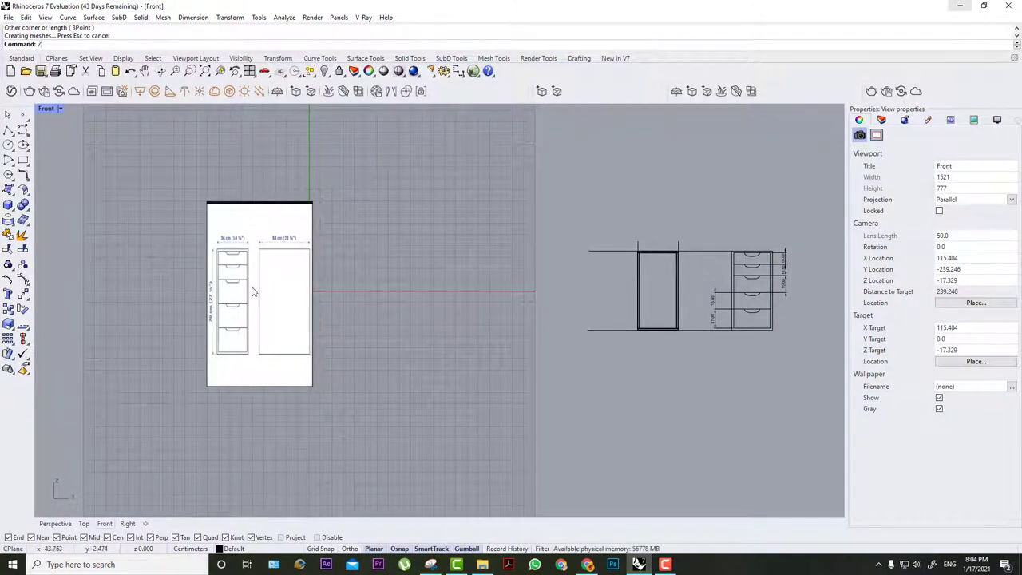
pyautogui.hotkey('ctrl', 'z')
# Place the Capture reference picture in its original square proportions on the empty grid in the Front view.
pyautogui.rightClick(240, 256)
pyautogui.click(187, 87)
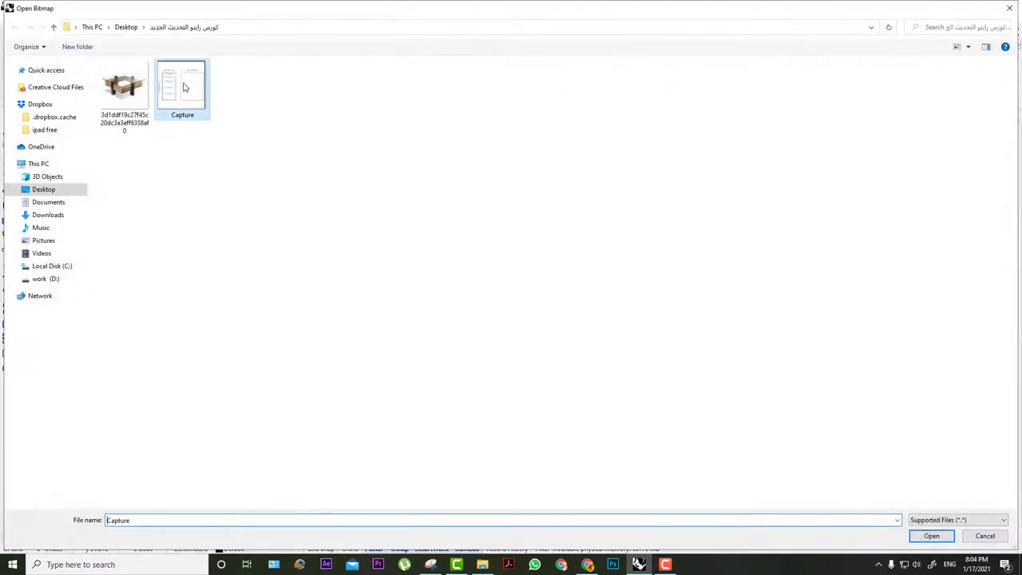
pyautogui.doubleClick(187, 87)
pyautogui.click(225, 222)
pyautogui.click(390, 385)
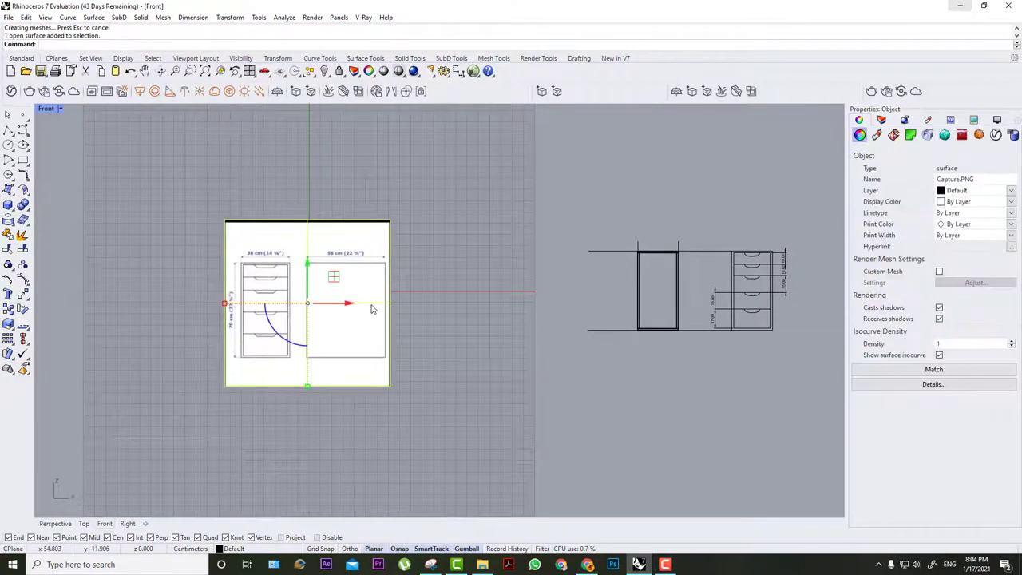
# Scale the reference picture from the drawer unit's lower-left corner so the unit's height equals 70 cm.
pyautogui.write('Sx')
pyautogui.press('Return')
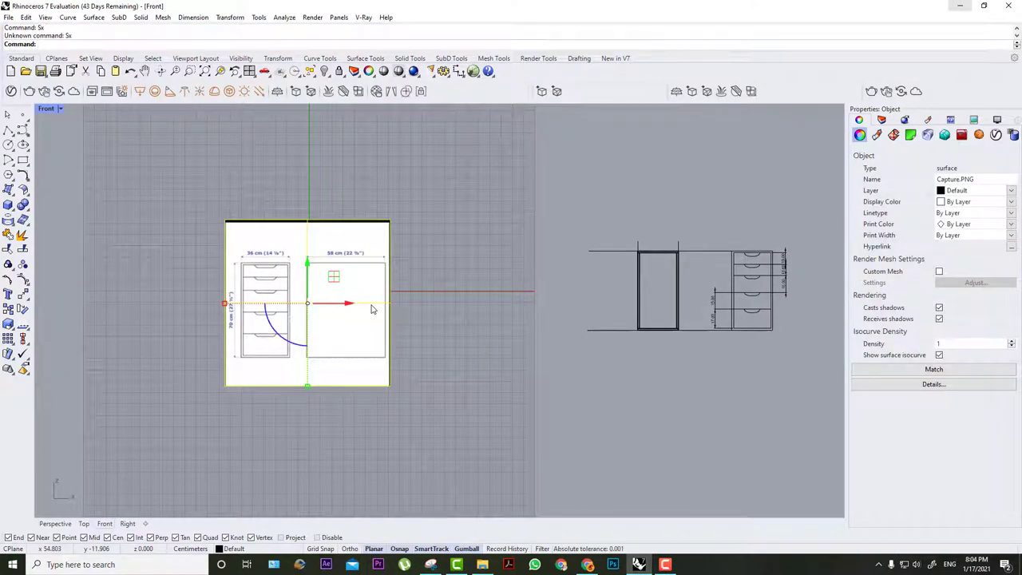
pyautogui.press('Return')
pyautogui.scroll(5, 194, 322)
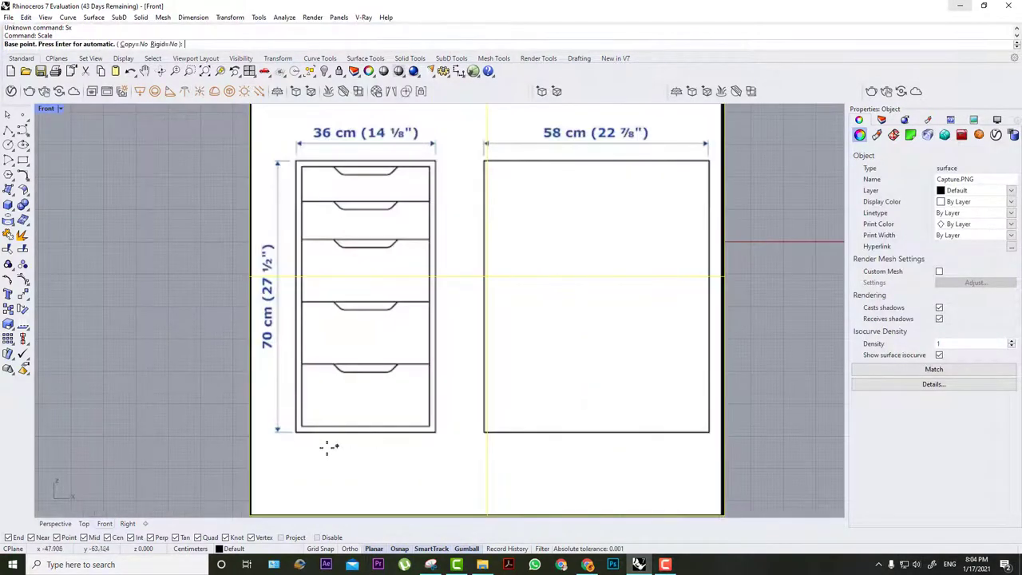
pyautogui.click(295, 432)
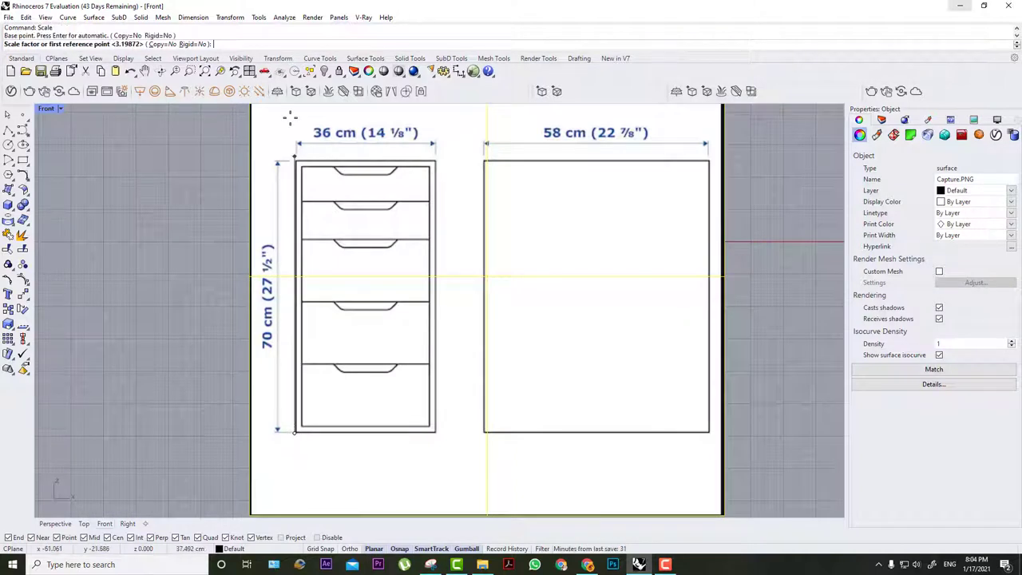
pyautogui.click(295, 161)
pyautogui.write('70')
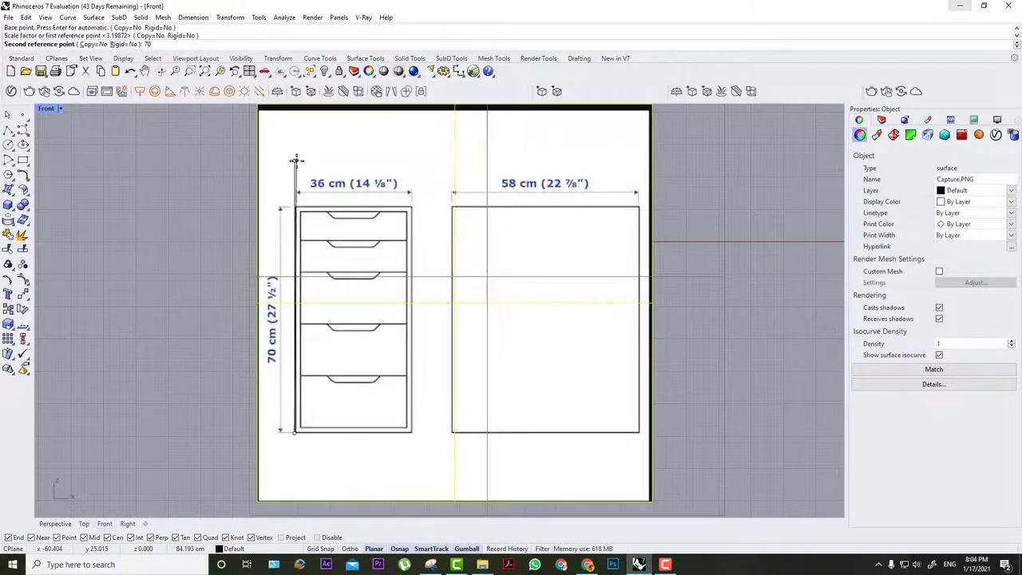
pyautogui.press('Return')
# Trace the upper edge of the top drawer's handle cut-out in the picture with a straight polyline about 16.2 cm long.
pyautogui.scroll(18, 323, 208)
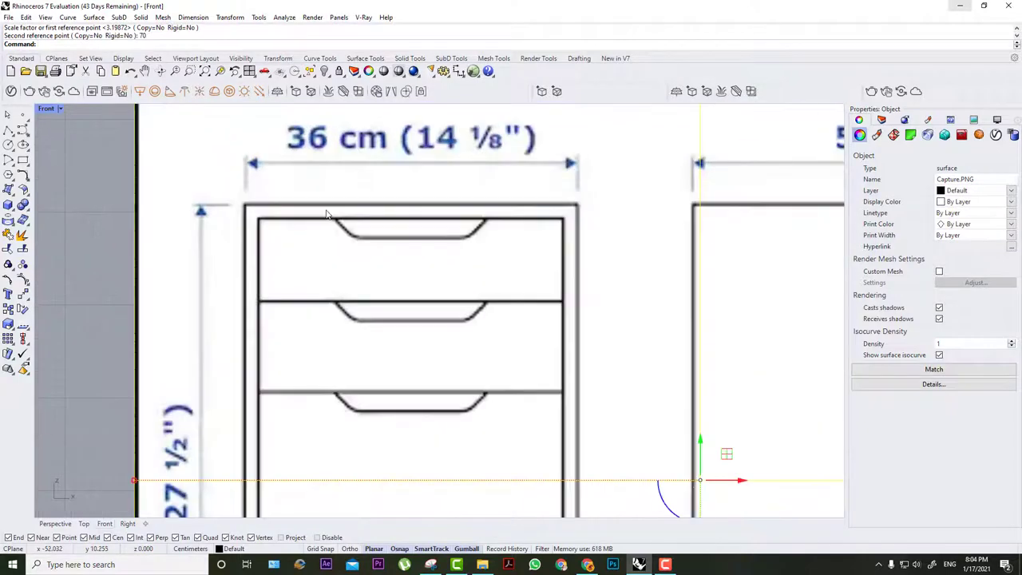
pyautogui.moveTo(403, 254); pyautogui.dragTo(365, 293, button='right')
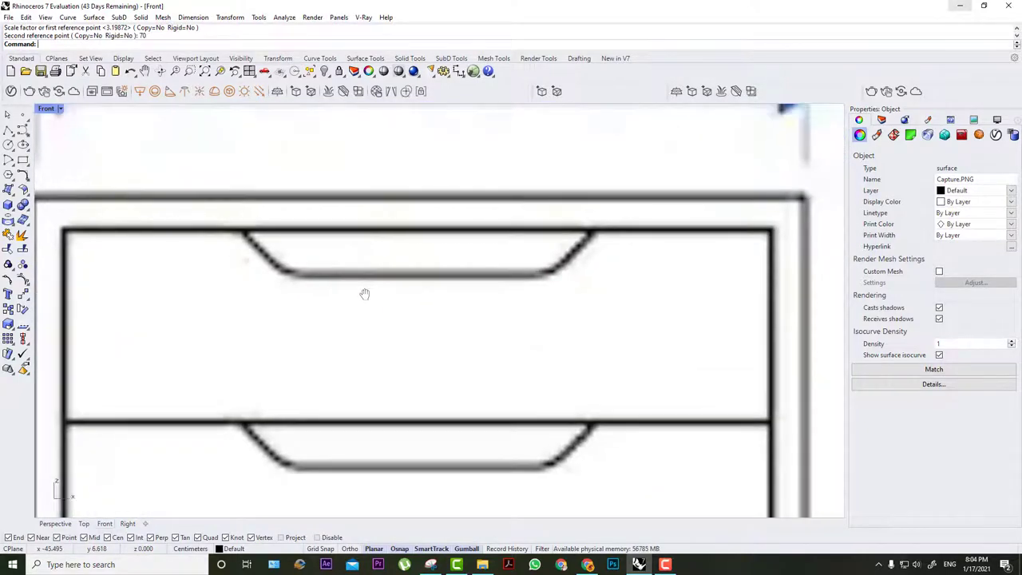
pyautogui.click(8, 130)
pyautogui.click(242, 228)
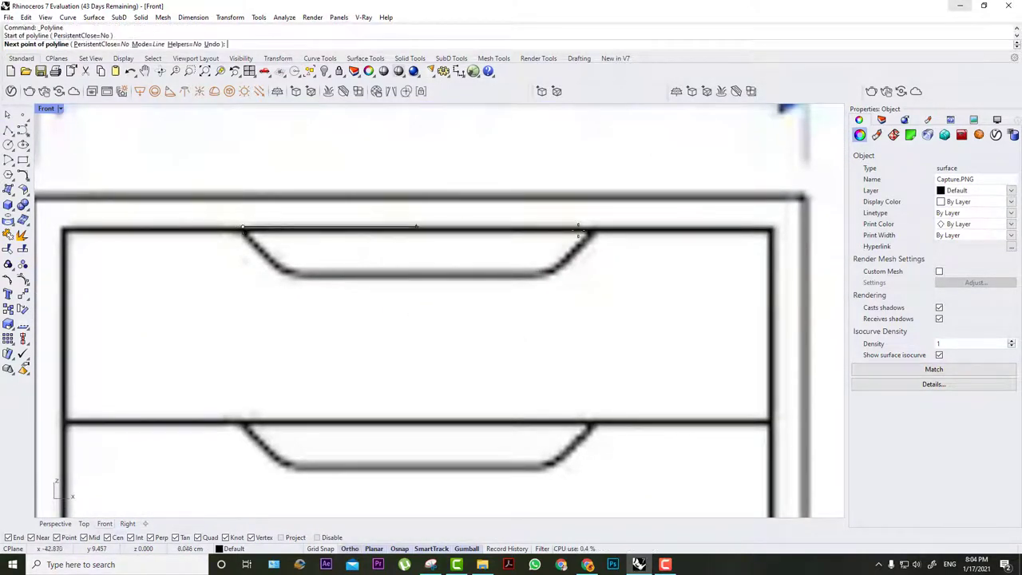
pyautogui.click(591, 230)
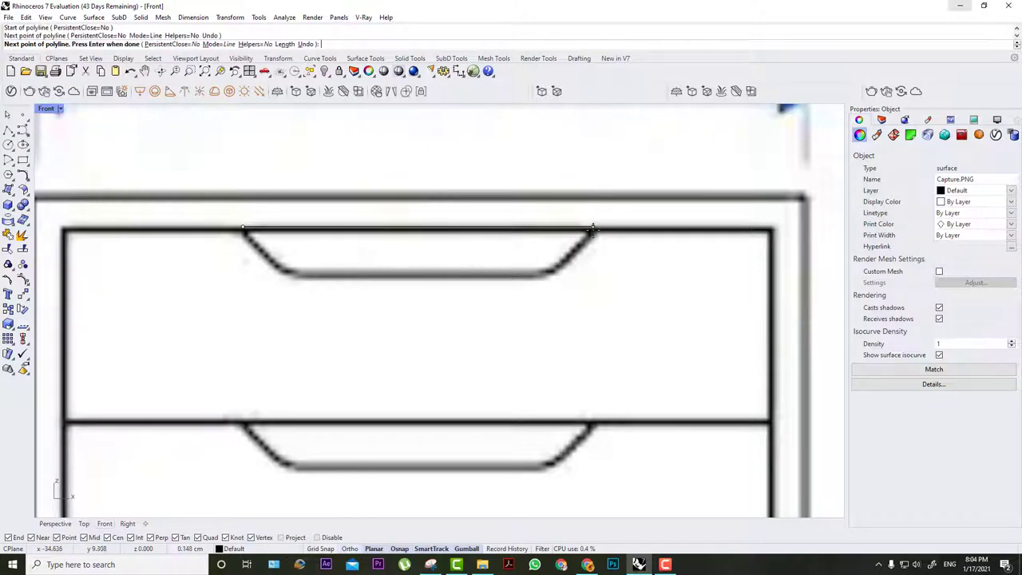
pyautogui.press('Return')
# Draw a polyline from the upper edge's midpoint down to the cut-out's bottom and along it to where the right-hand curve starts.
pyautogui.press('Return')
pyautogui.click(417, 230)
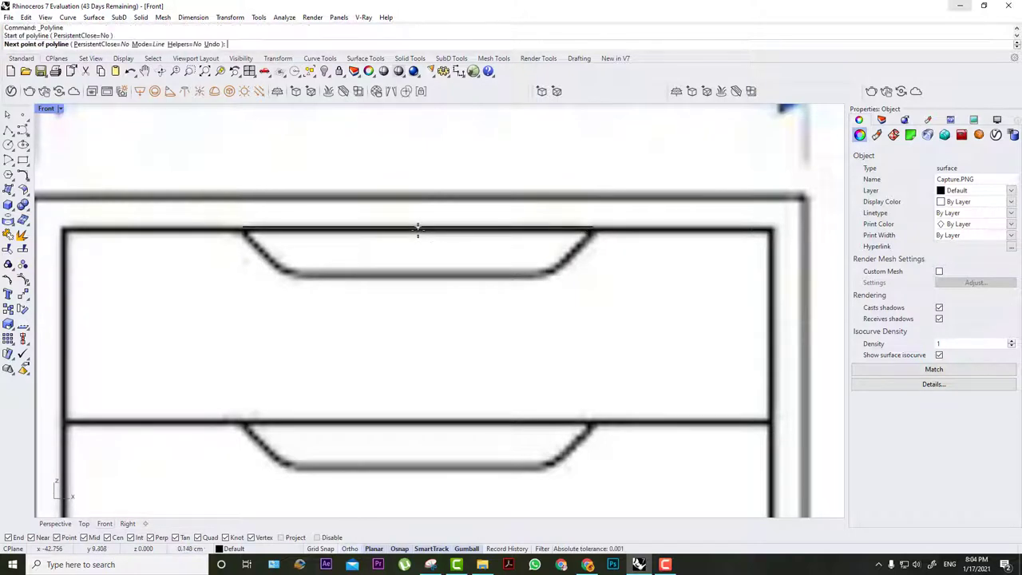
pyautogui.click(419, 277)
pyautogui.press('F8')
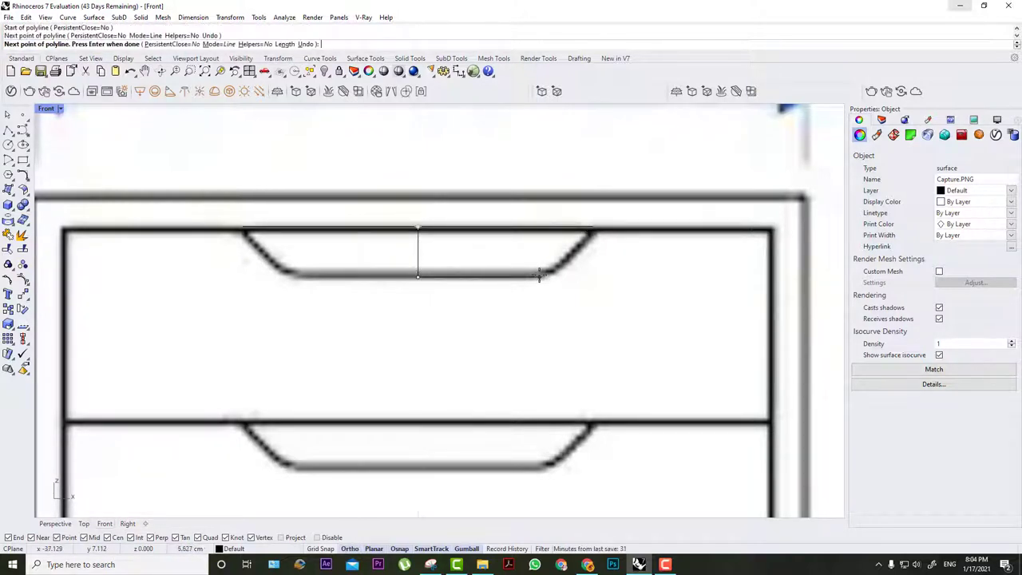
pyautogui.click(544, 275)
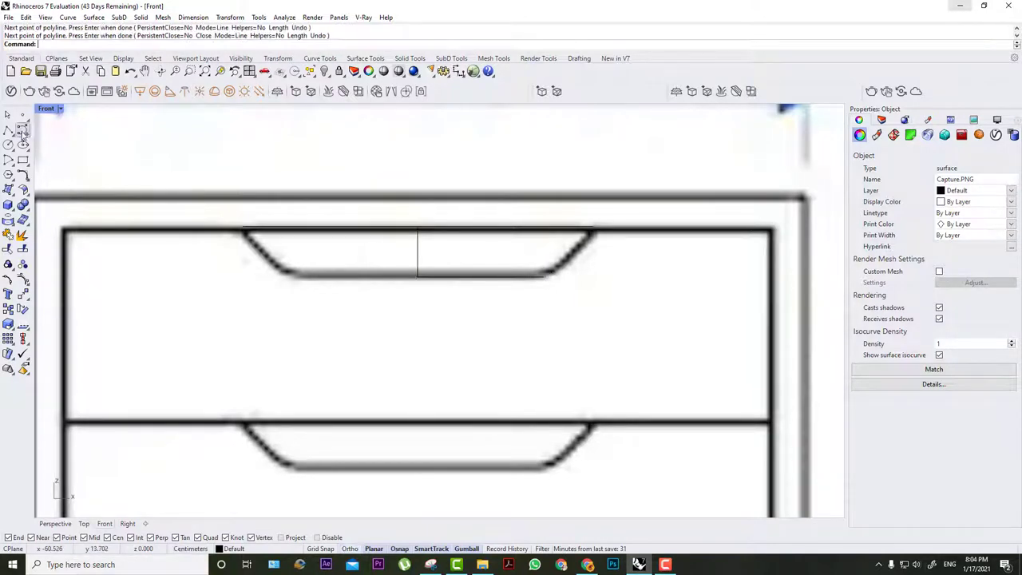
# Trace the cut-out's slanted right side with a degree 3 curve from the upper edge's right end to the bottom line's end.
pyautogui.click(22, 129)
pyautogui.click(591, 229)
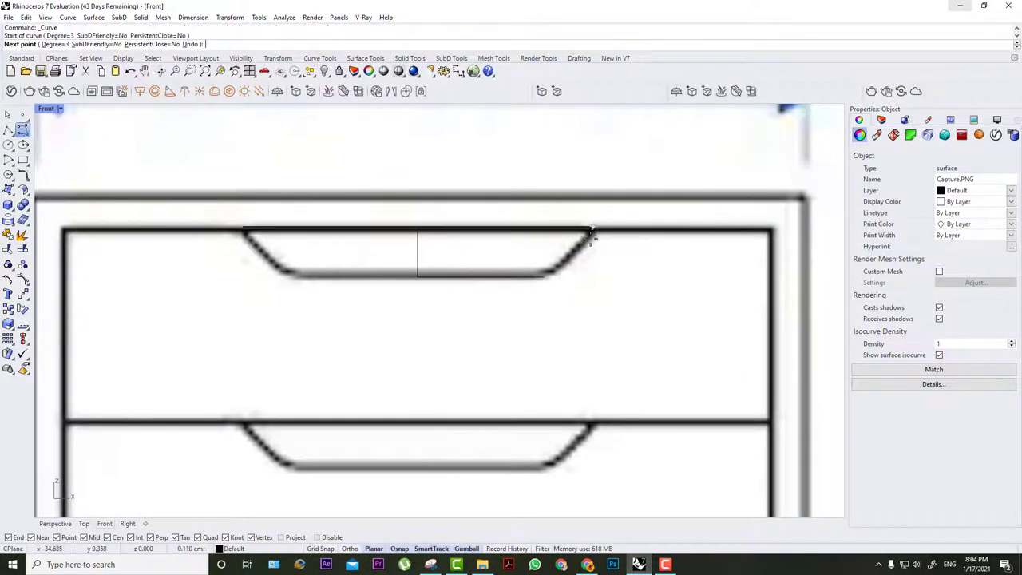
pyautogui.click(583, 253)
pyautogui.click(545, 275)
pyautogui.press('Return')
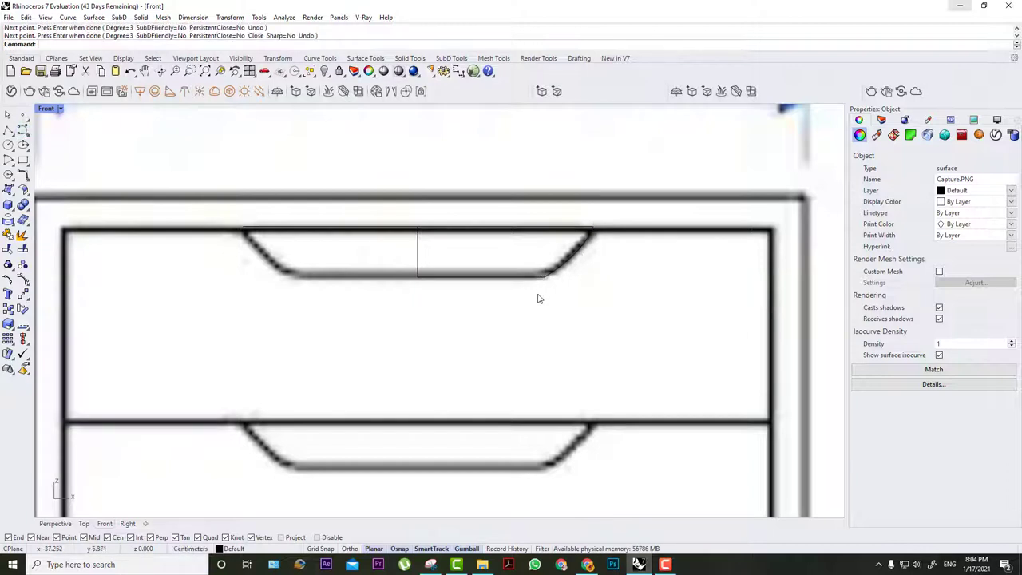
# Delete the reference picture behind the traced cut-out curves.
pyautogui.moveTo(570, 281); pyautogui.dragTo(524, 285)
pyautogui.middleClick(524, 285)
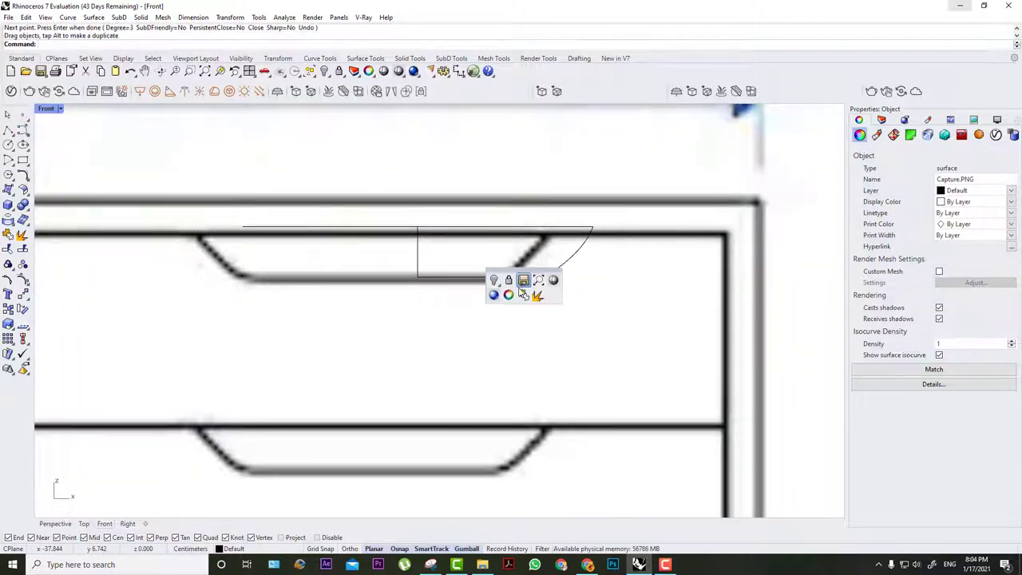
pyautogui.press('Delete')
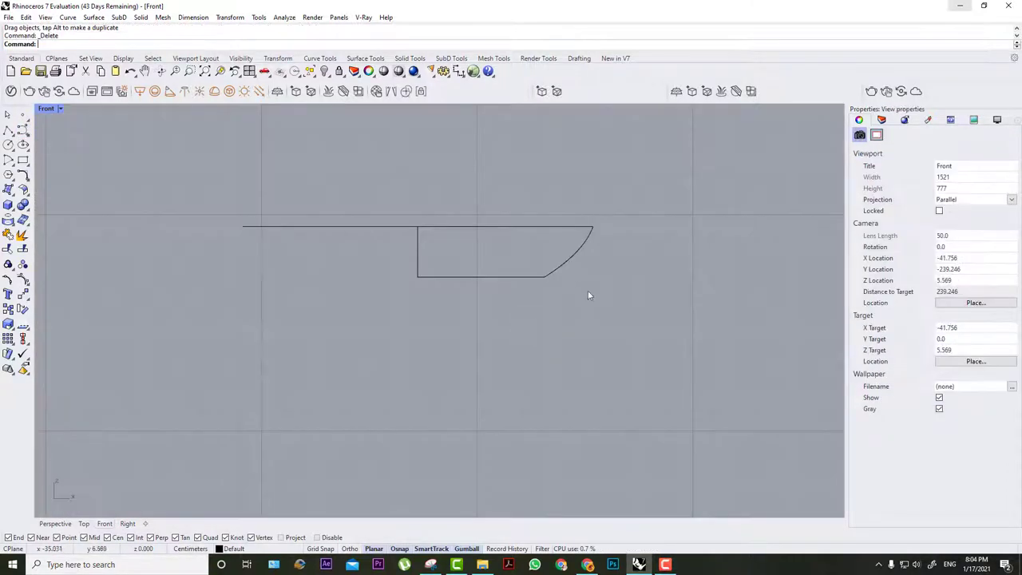
# Mirror the cut-out's right side curve and bottom polyline about its vertical centre line, keeping the originals.
pyautogui.moveTo(513, 274); pyautogui.dragTo(510, 268)
pyautogui.write('mirror')
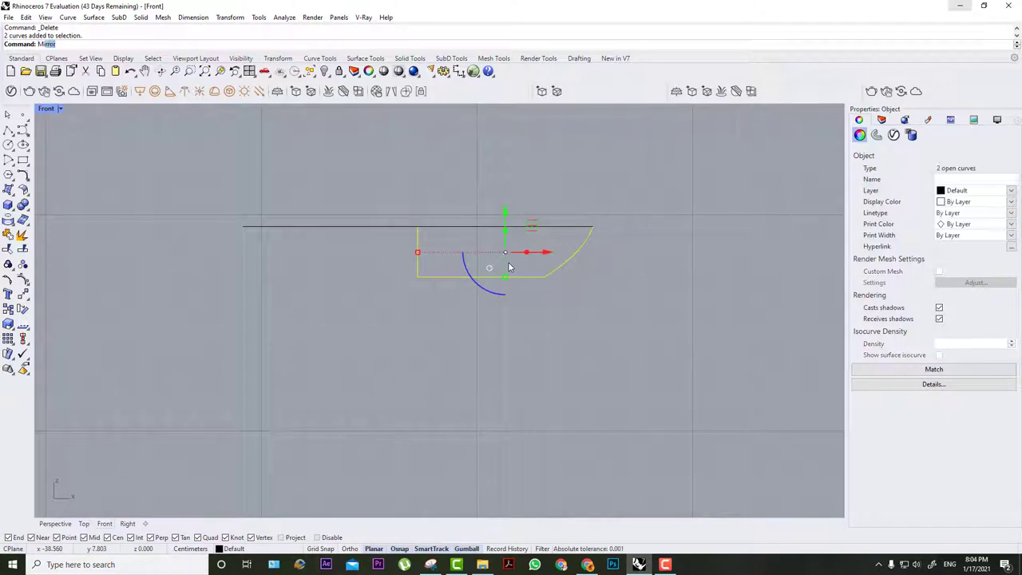
pyautogui.press('Return')
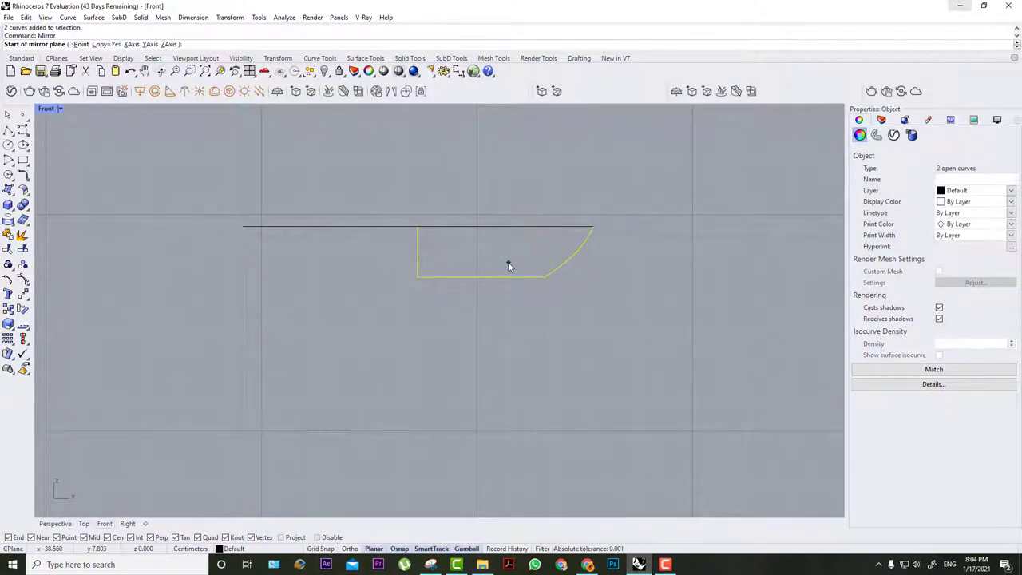
pyautogui.click(418, 277)
pyautogui.click(418, 216)
pyautogui.click(150, 182)
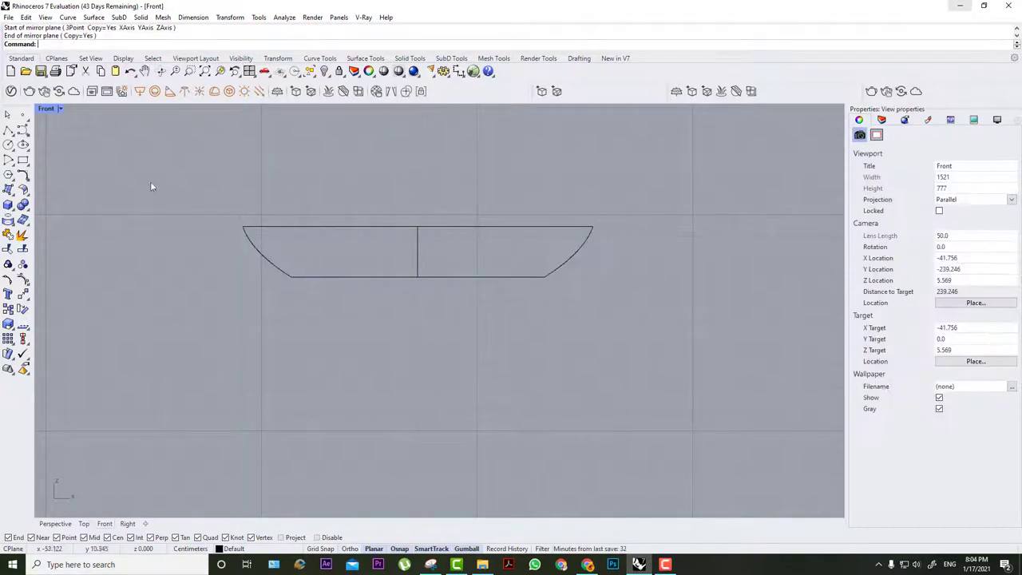
# Dimension the full width of the cut-out's upper edge with the Centimeters Small style.
pyautogui.click(455, 71)
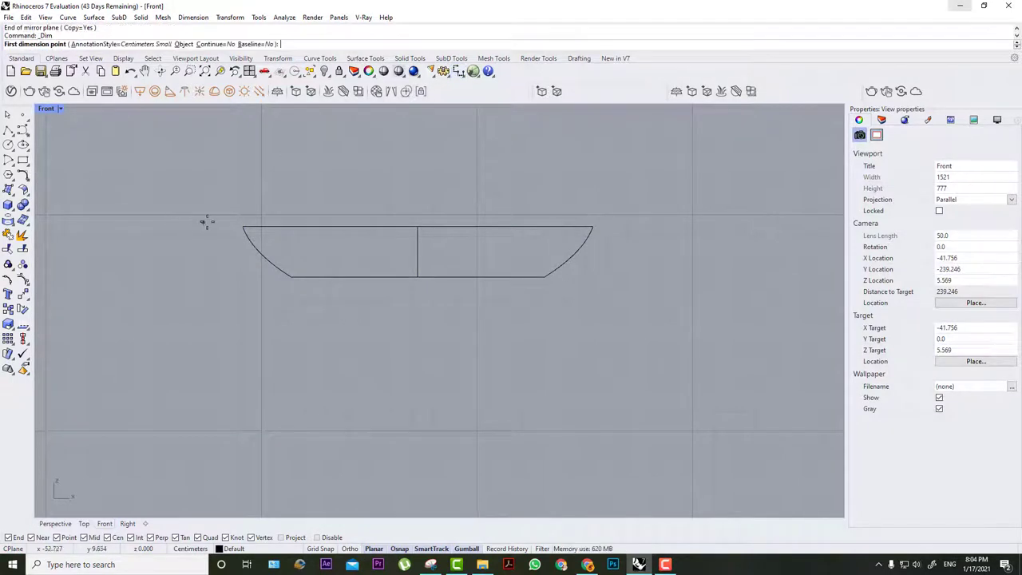
pyautogui.click(243, 226)
pyautogui.click(592, 227)
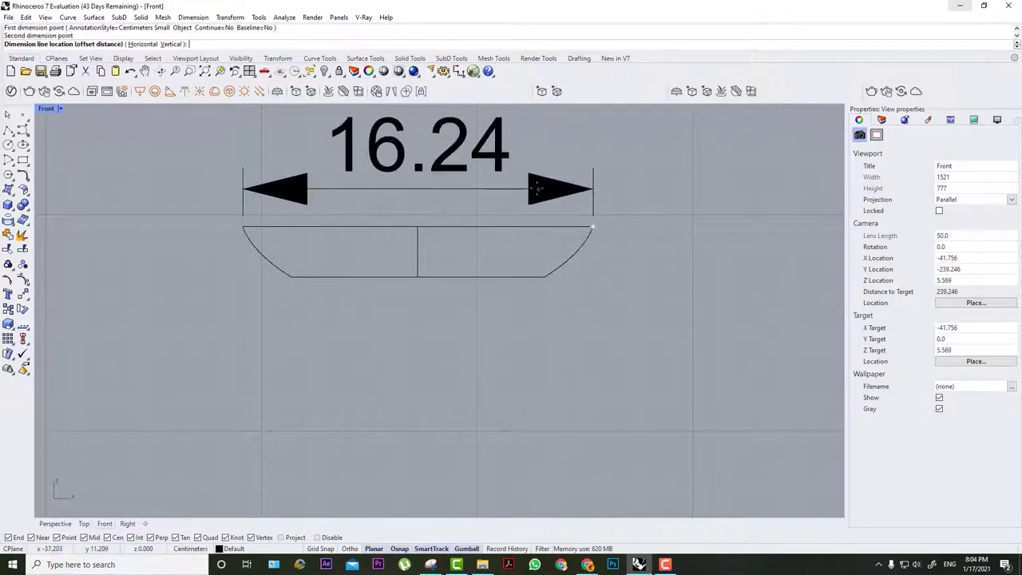
# Dimension the top and bottom widths of the handle profile, placing the dimensions above and below it.
pyautogui.click(559, 187)
pyautogui.rightClick(451, 276)
pyautogui.click(544, 277)
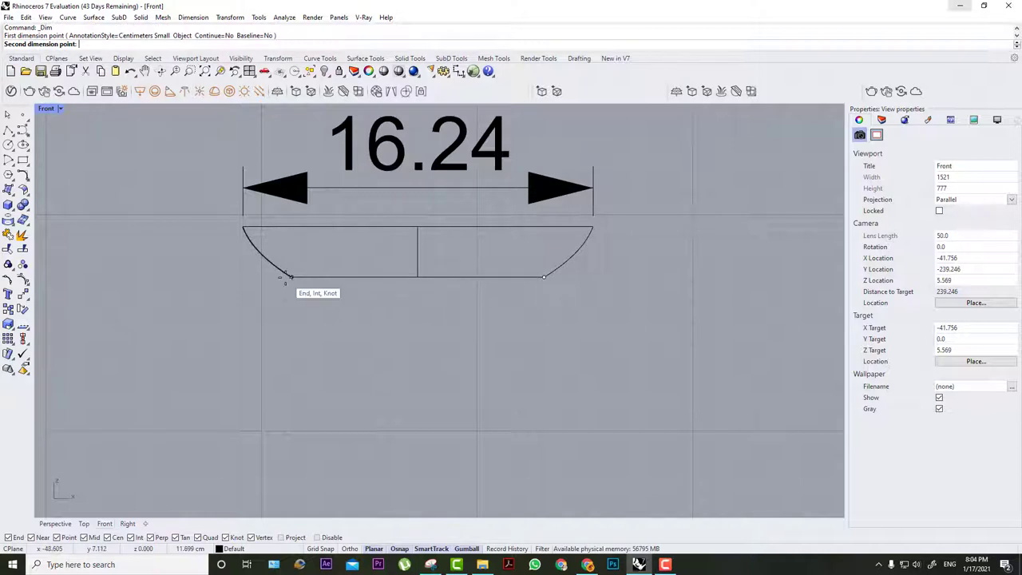
pyautogui.click(292, 277)
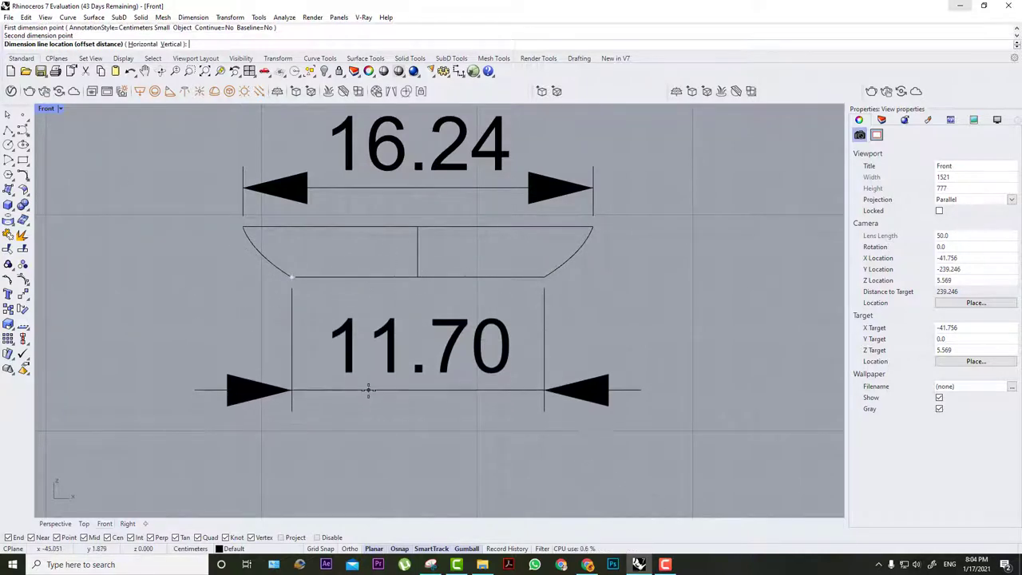
pyautogui.click(372, 389)
# Add a vertical dimension for the handle profile's height beside the outline.
pyautogui.press('Return')
pyautogui.click(418, 227)
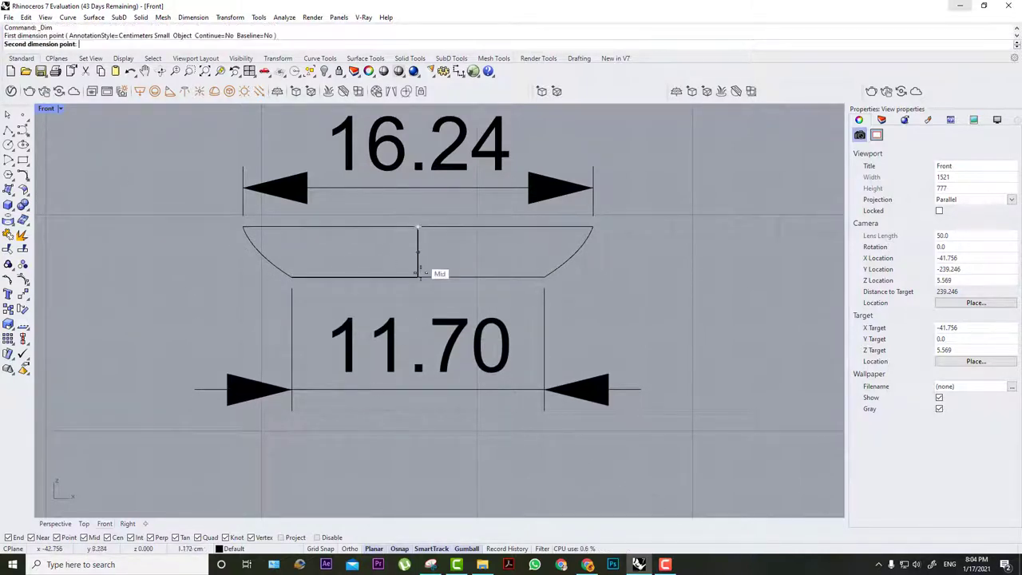
pyautogui.click(418, 277)
pyautogui.scroll(-8, 695, 272)
pyautogui.click(708, 270)
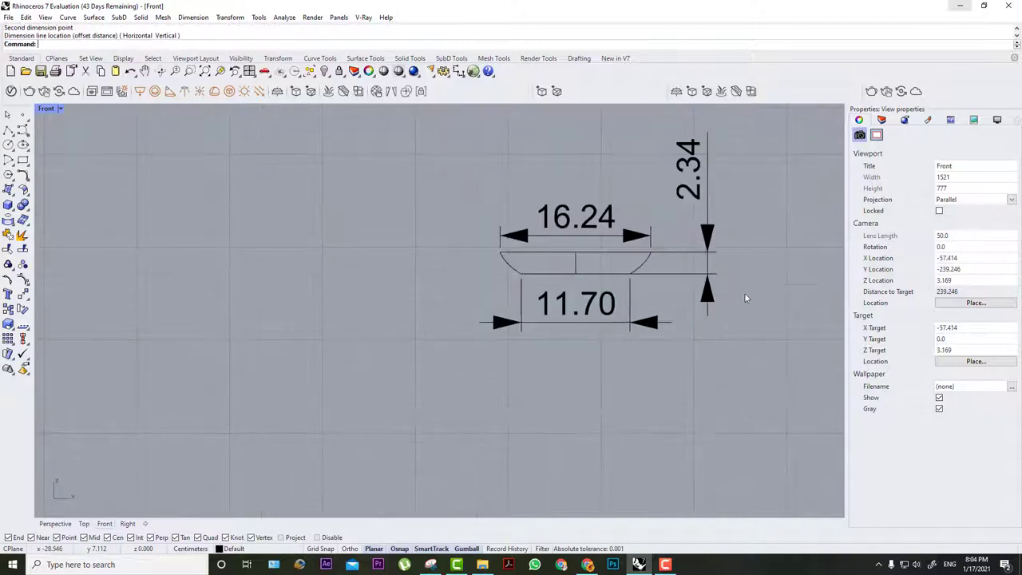
pyautogui.moveTo(712, 314); pyautogui.dragTo(566, 349, button='right')
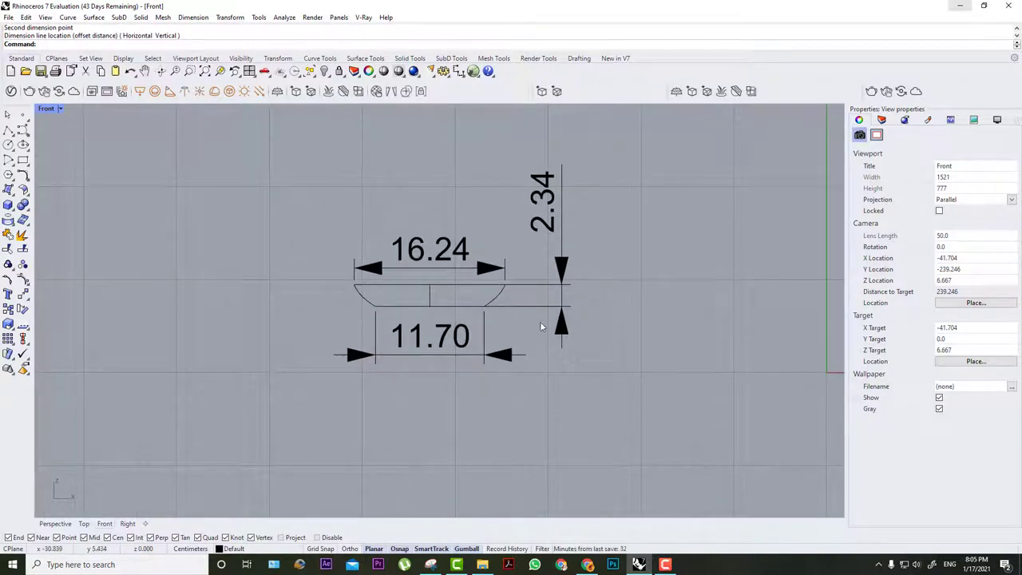
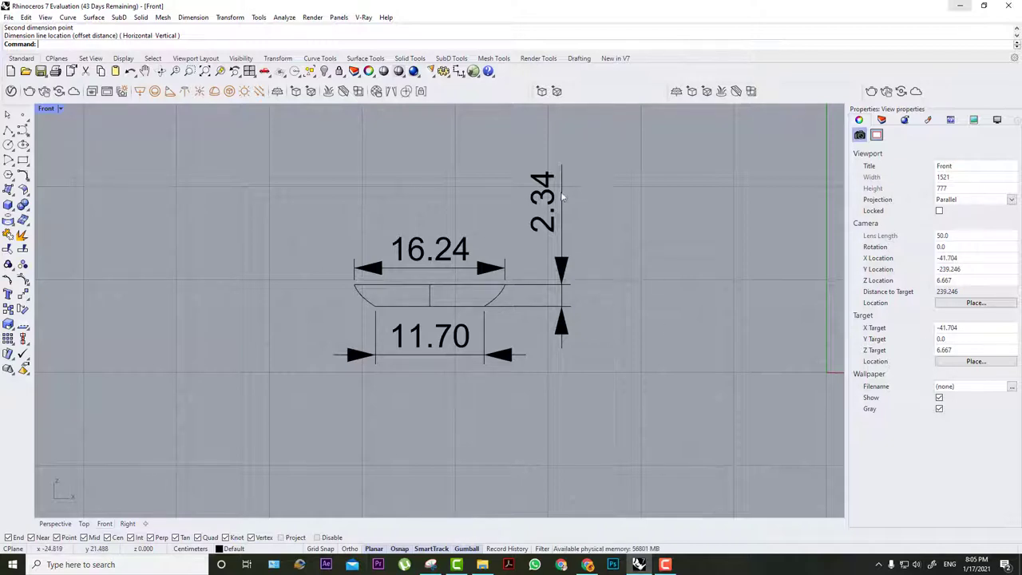
# Delete the width and height dimensions around the handle profile.
pyautogui.moveTo(596, 172); pyautogui.dragTo(313, 269)
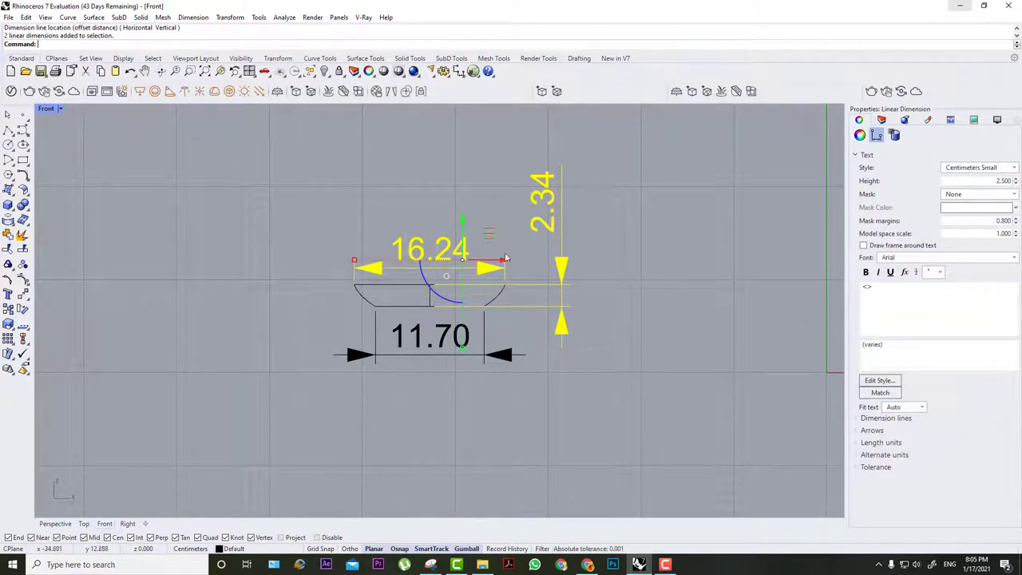
pyautogui.press('Delete')
pyautogui.moveTo(261, 376); pyautogui.dragTo(549, 320)
pyautogui.press('Delete')
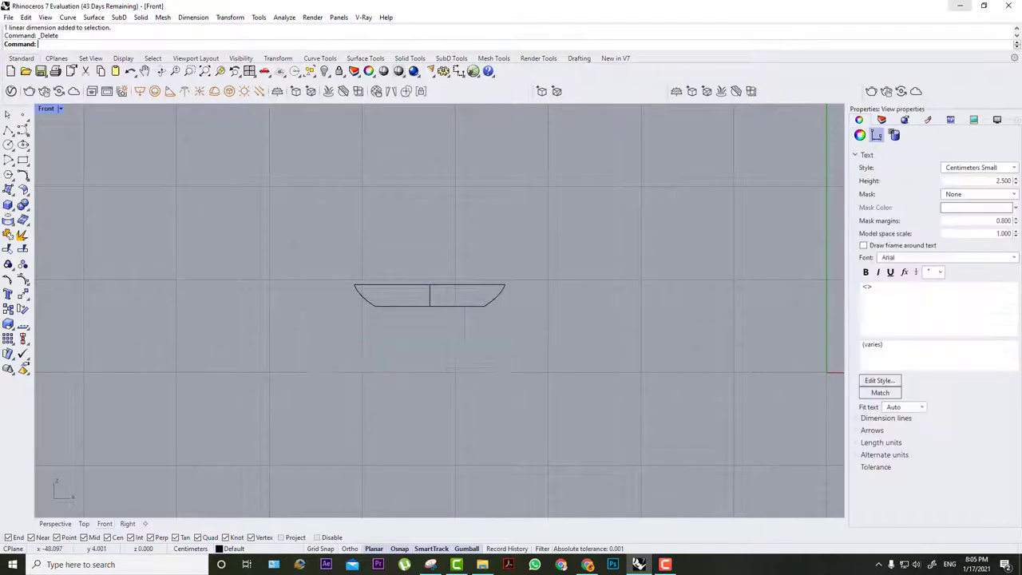
pyautogui.moveTo(523, 268); pyautogui.dragTo(268, 339)
pyautogui.scroll(-20, 403, 321)
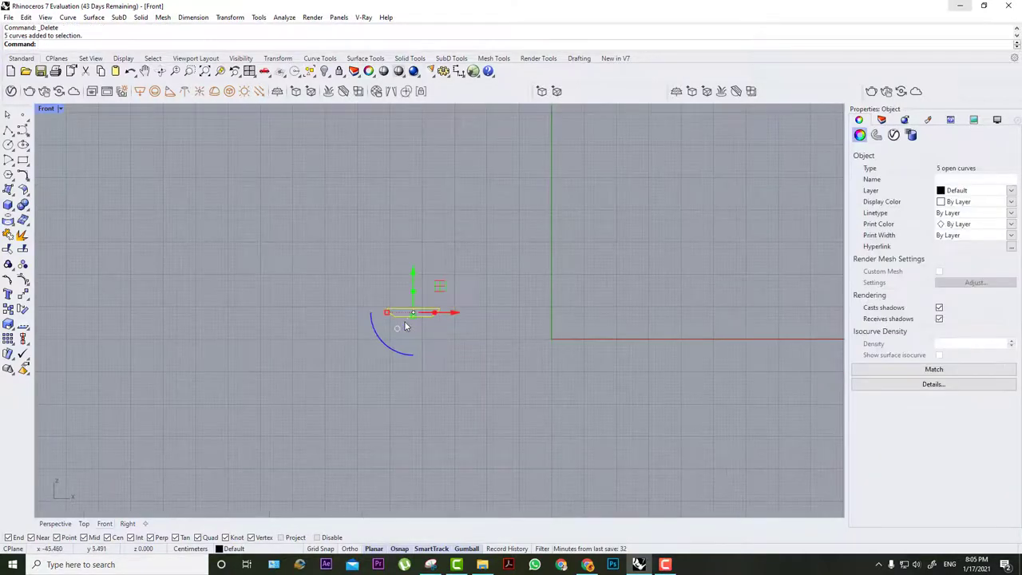
pyautogui.scroll(9, 458, 337)
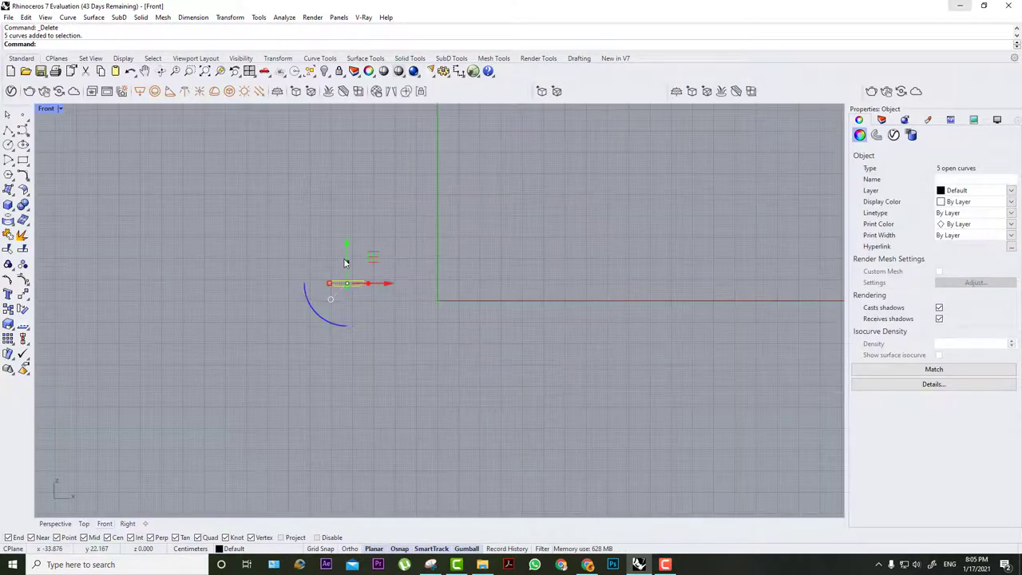
pyautogui.scroll(20, 341, 285)
pyautogui.moveTo(347, 212); pyautogui.dragTo(192, 360)
pyautogui.moveTo(617, 227); pyautogui.dragTo(175, 366)
pyautogui.write('TriangulateMesh')
pyautogui.press('Return')
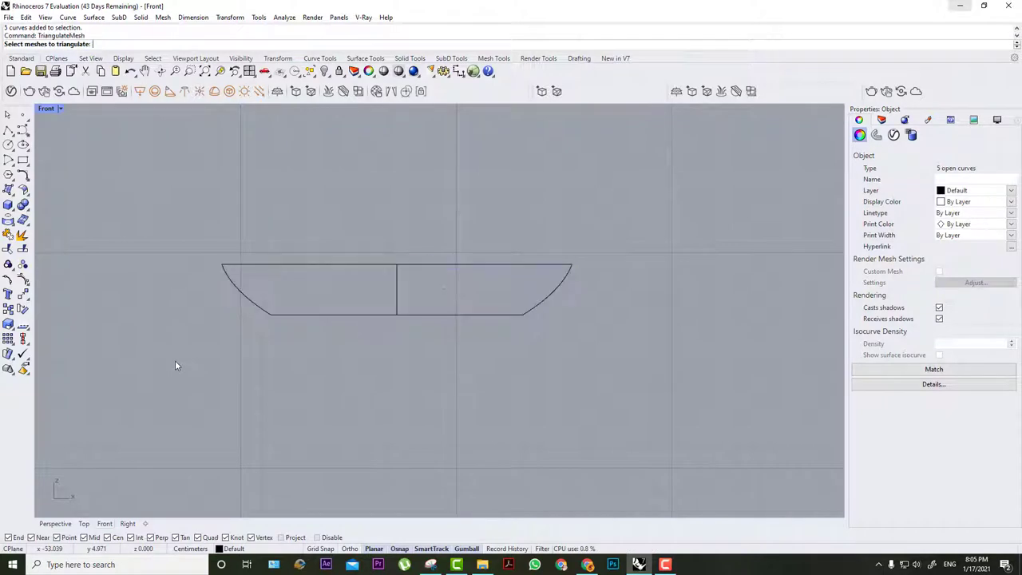
pyautogui.press('Escape')
# Trim away the vertical center line inside the handle profile, using all of its curves as cutting objects.
pyautogui.write('Trin')
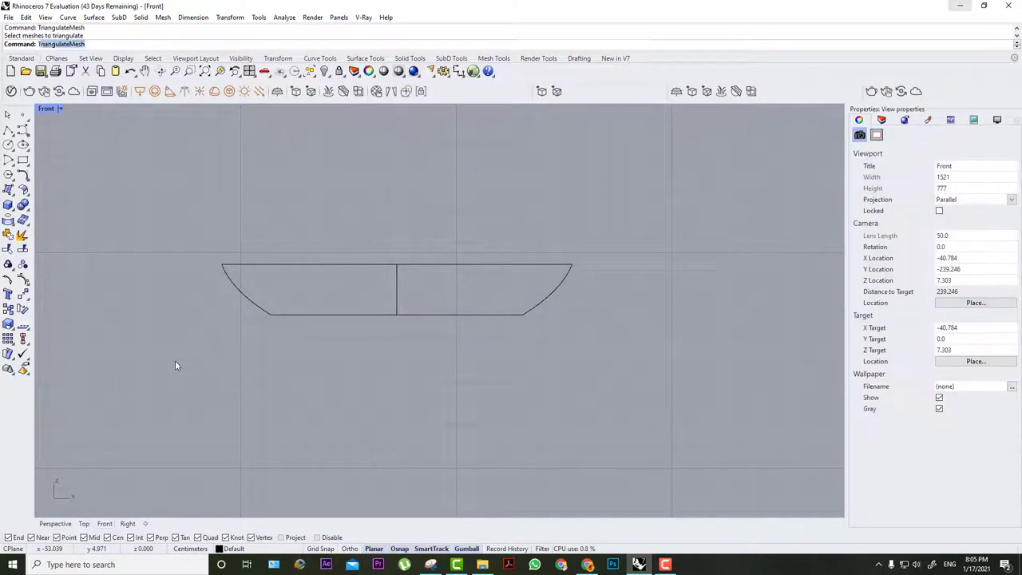
pyautogui.press('BackSpace')
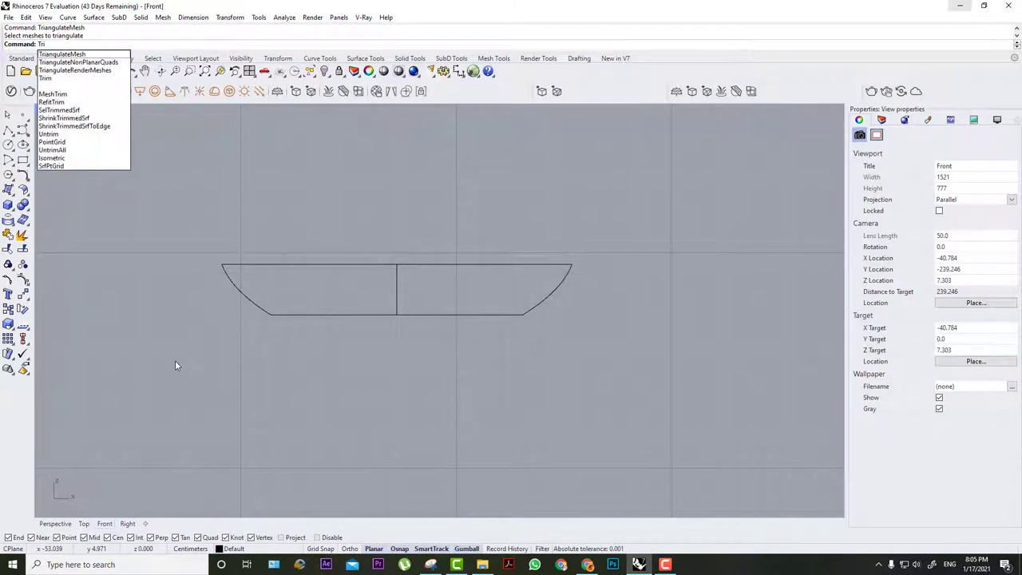
pyautogui.write('m')
pyautogui.press('Return')
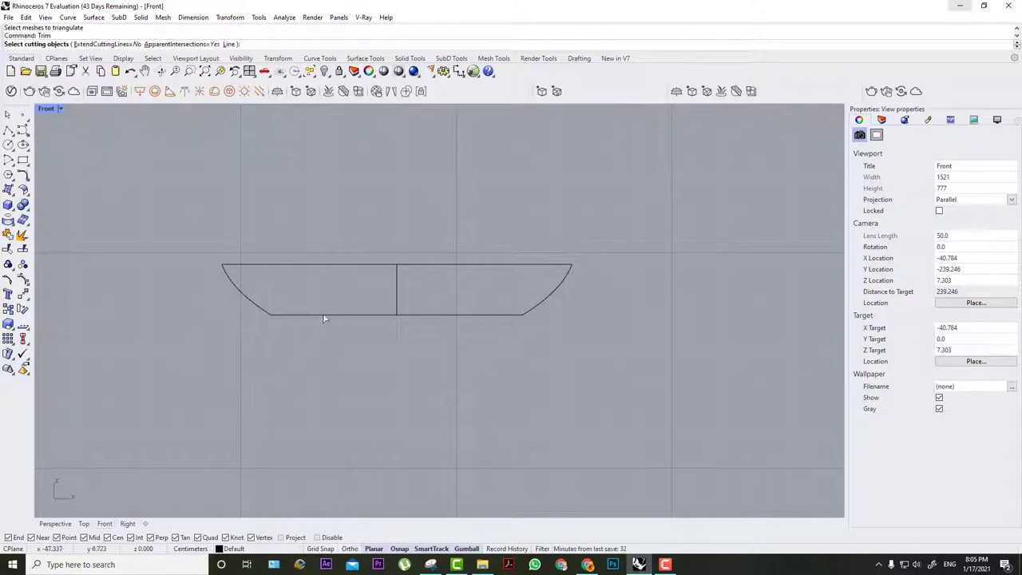
pyautogui.moveTo(586, 240); pyautogui.dragTo(162, 365)
pyautogui.press('Return')
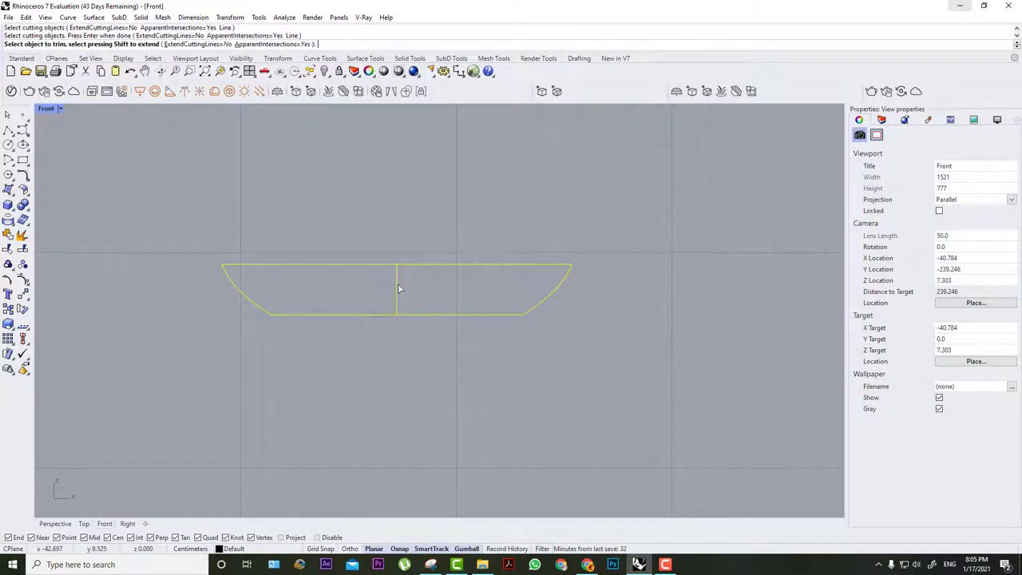
pyautogui.click(398, 287)
pyautogui.press('Return')
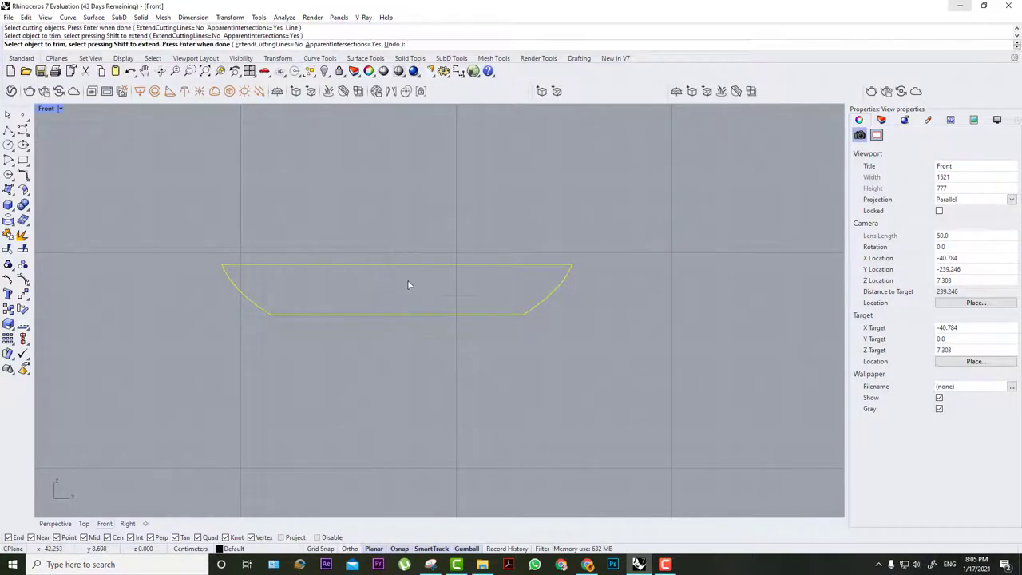
pyautogui.press('Return')
# Join the remaining curves of the handle profile into one closed outline.
pyautogui.click(8, 234)
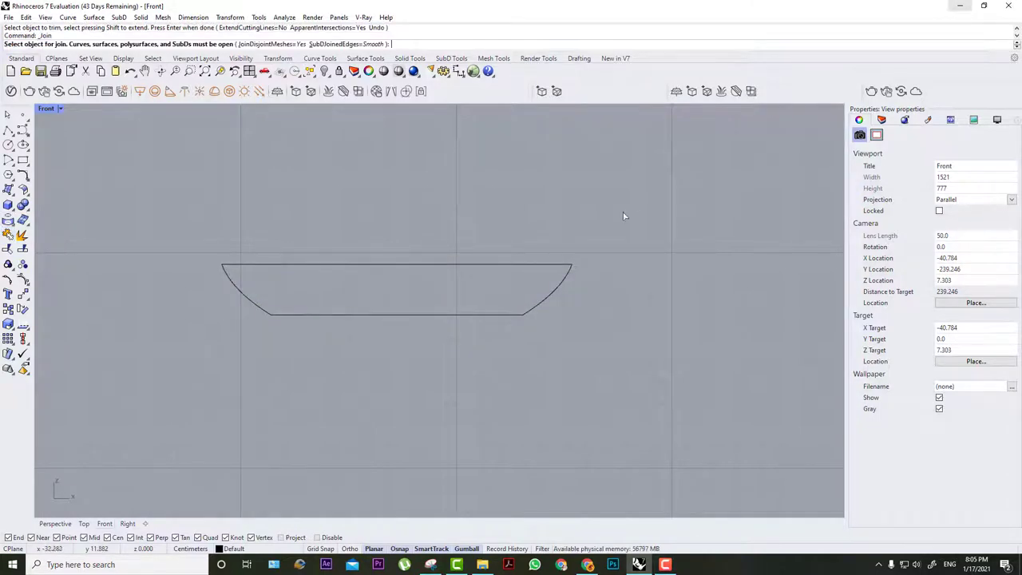
pyautogui.moveTo(612, 236); pyautogui.dragTo(153, 376)
pyautogui.press('Return')
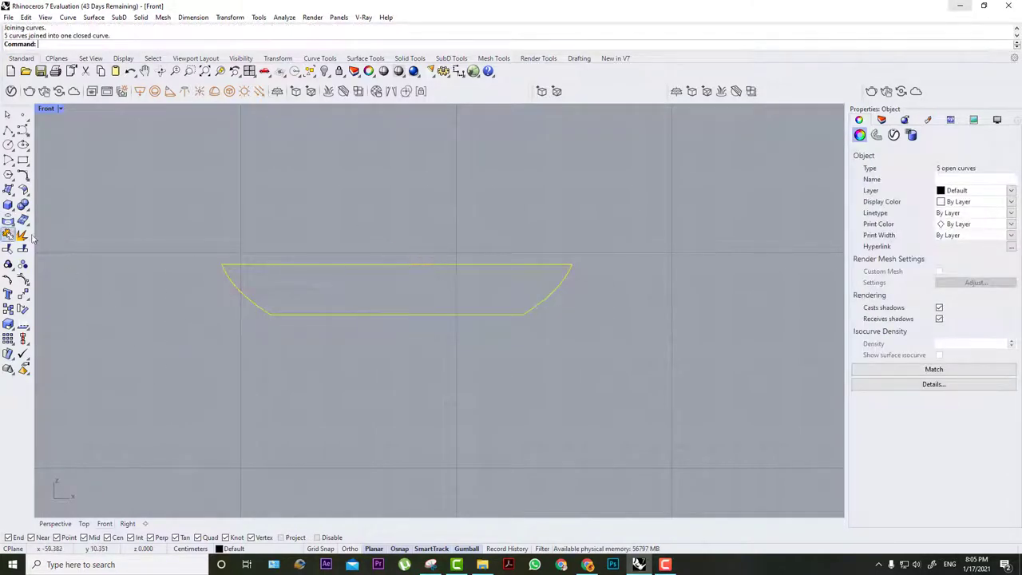
# Move the closed handle profile across the drawing to just above the drawer cabinet.
pyautogui.scroll(-11, 410, 257)
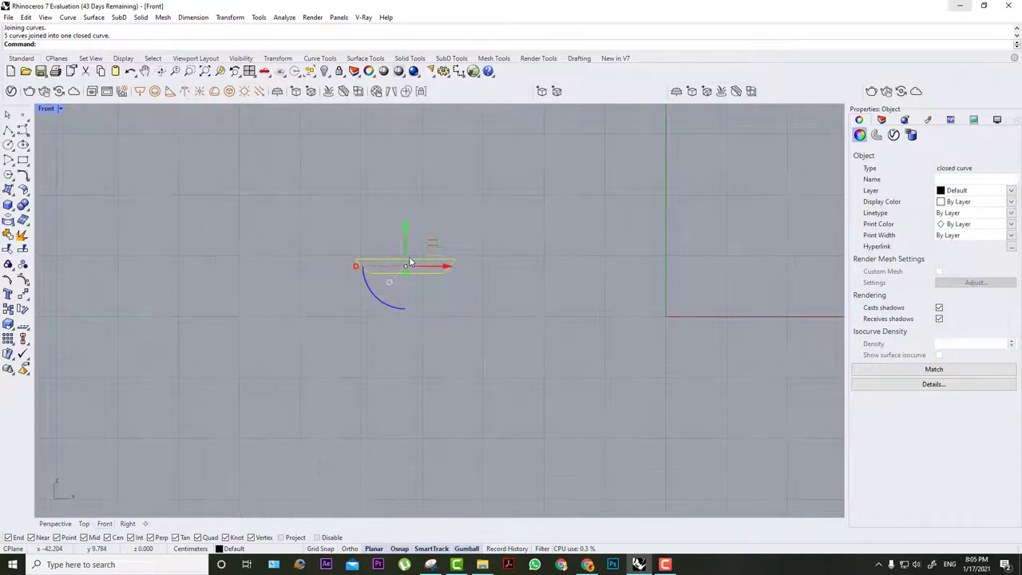
pyautogui.moveTo(431, 240); pyautogui.dragTo(627, 229)
pyautogui.moveTo(627, 230); pyautogui.dragTo(138, 282, button='right')
pyautogui.moveTo(138, 282); pyautogui.dragTo(688, 253)
pyautogui.moveTo(688, 254); pyautogui.dragTo(324, 267, button='right')
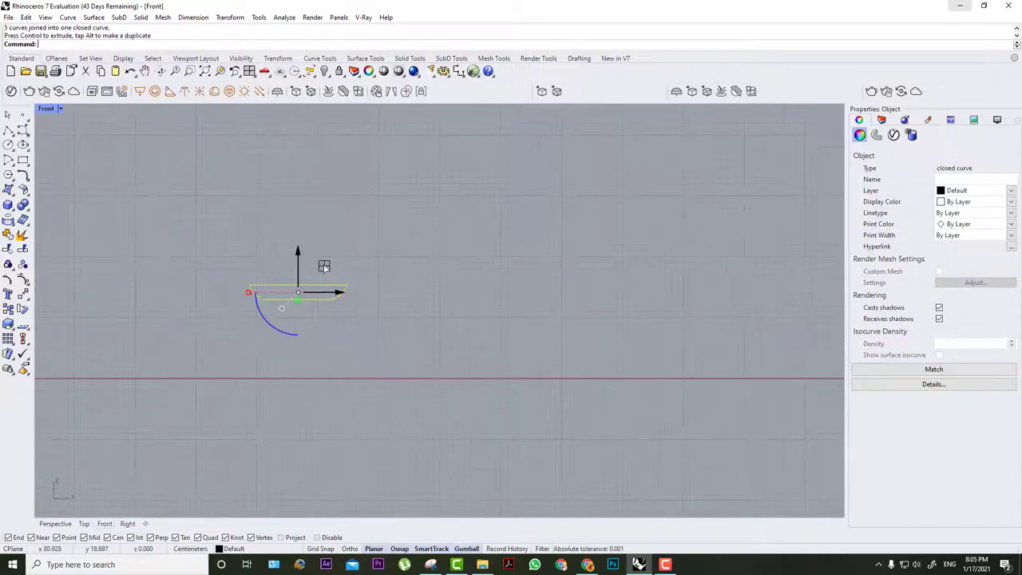
pyautogui.scroll(-17, 324, 268)
pyautogui.moveTo(344, 248)
pyautogui.mouseDown()
pyautogui.moveTo(642, 243)
pyautogui.moveTo(635, 221)
pyautogui.mouseUp()
pyautogui.scroll(4, 631, 240)
pyautogui.scroll(10, 643, 254)
# Delete the old rounded handle outlines from the cabinet's drawers.
pyautogui.moveTo(637, 274); pyautogui.dragTo(513, 279)
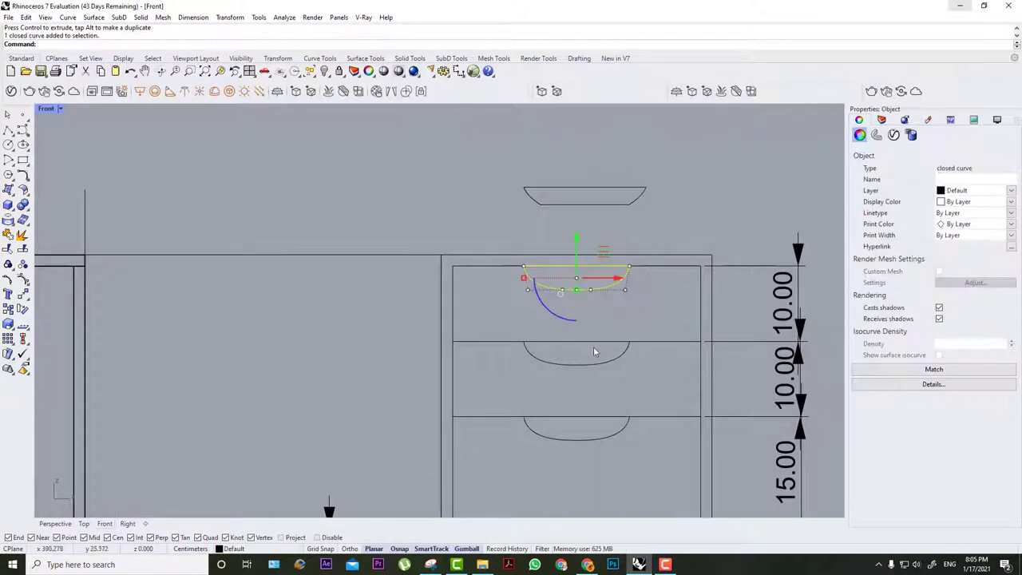
pyautogui.scroll(-2, 599, 353)
pyautogui.press('Delete')
pyautogui.click(586, 384)
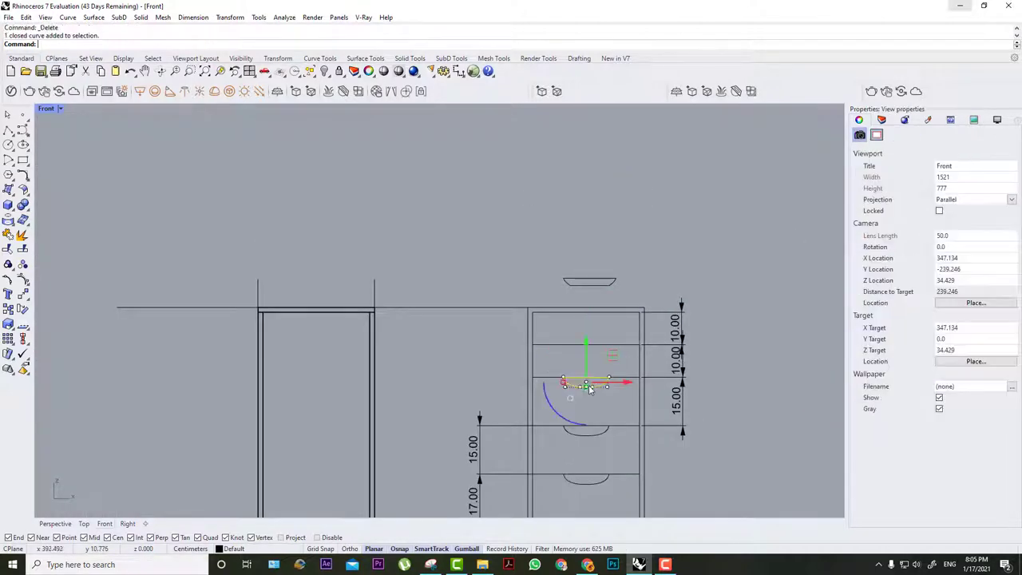
pyautogui.press('Delete')
pyautogui.click(585, 431)
pyautogui.press('Delete')
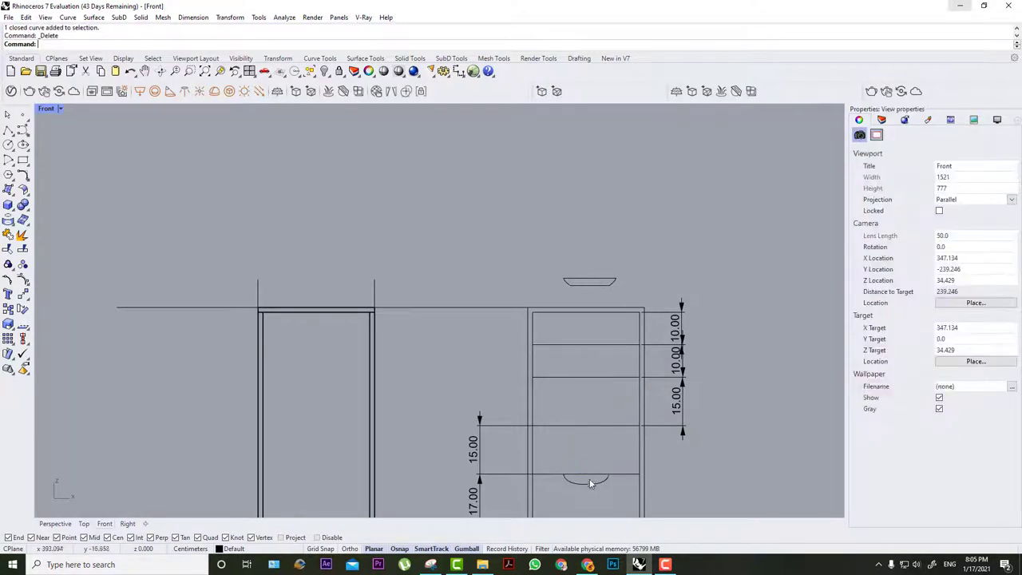
# Draw a vertical 70 cm polyline from the midpoint of the drawer cabinet's top edge to the midpoint of its bottom edge.
pyautogui.moveTo(598, 340); pyautogui.dragTo(400, 249, button='right')
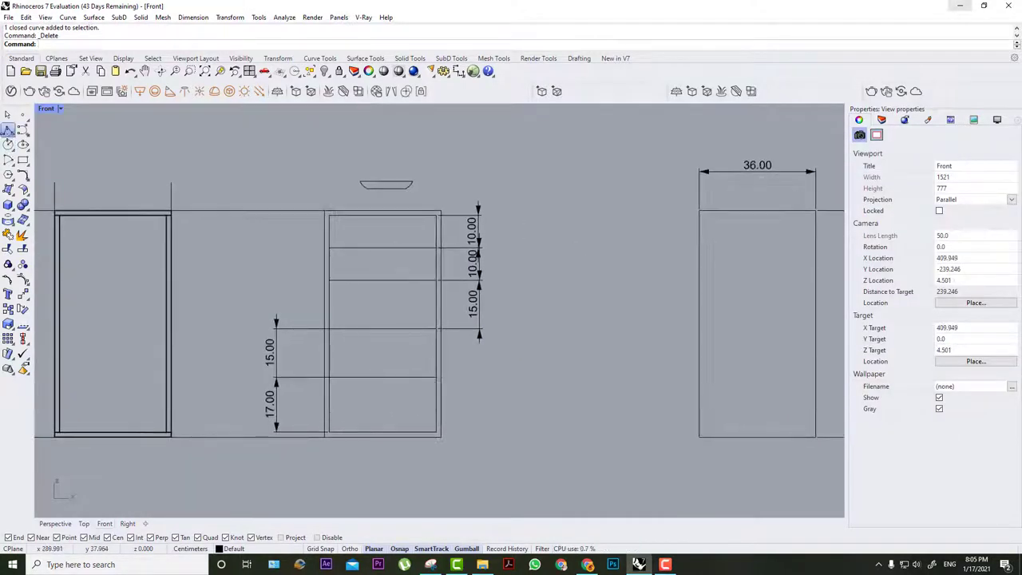
pyautogui.click(8, 129)
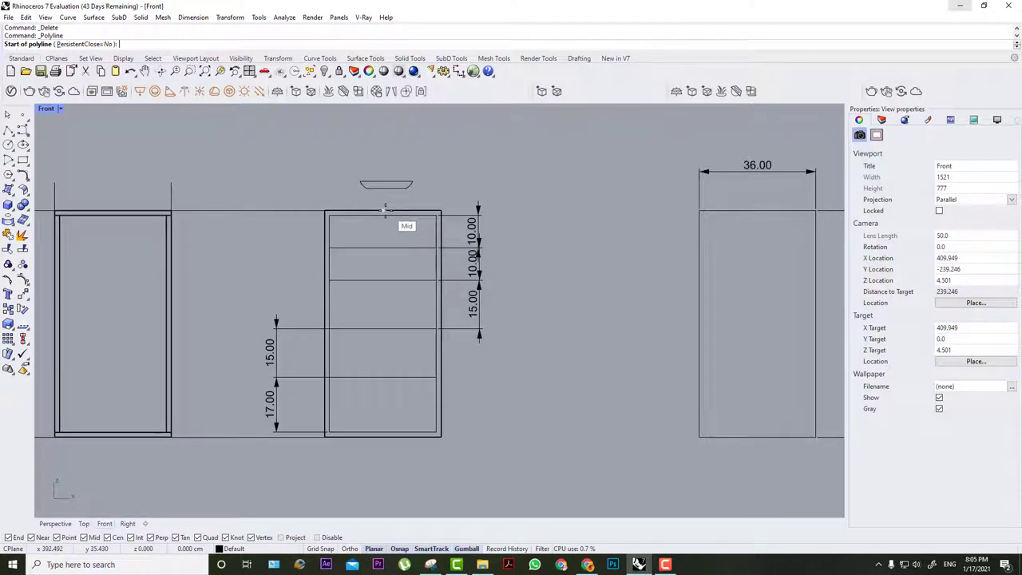
pyautogui.click(385, 209)
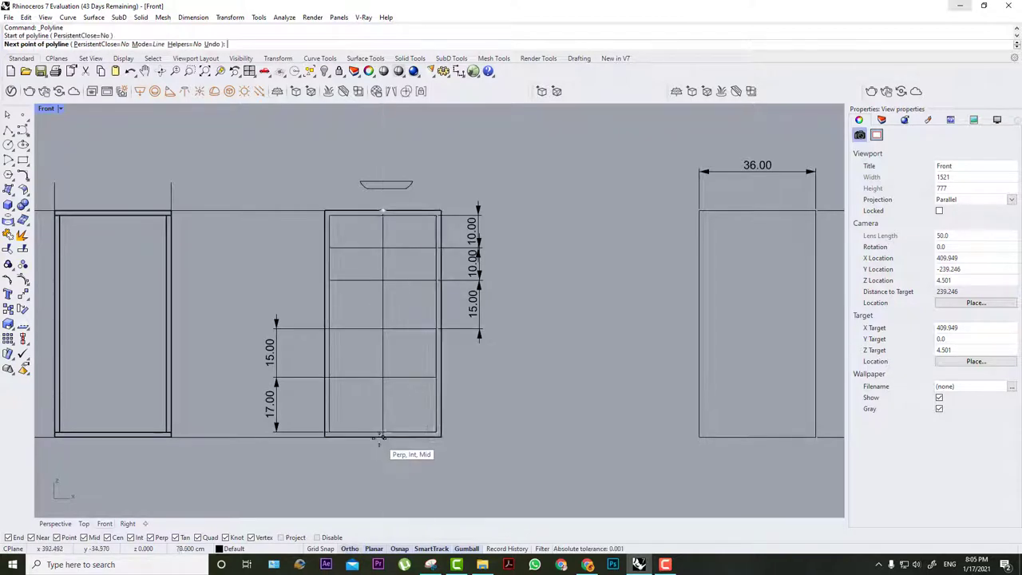
pyautogui.click(382, 436)
pyautogui.press('Return')
# Copy the handle profile from its top midpoint to the center of each of the five drawers' top edges.
pyautogui.moveTo(437, 155); pyautogui.dragTo(318, 196)
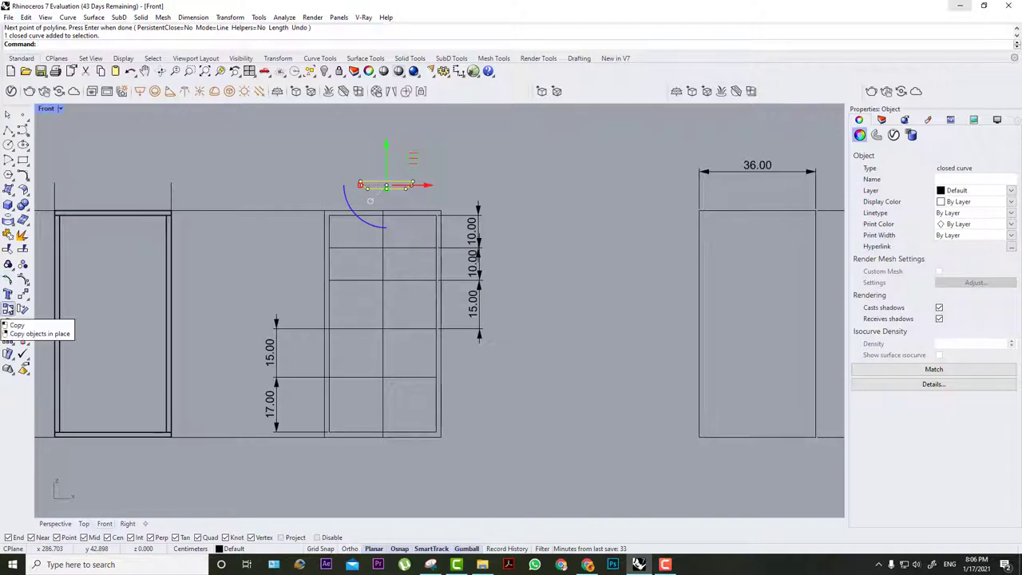
pyautogui.click(11, 308)
pyautogui.click(386, 184)
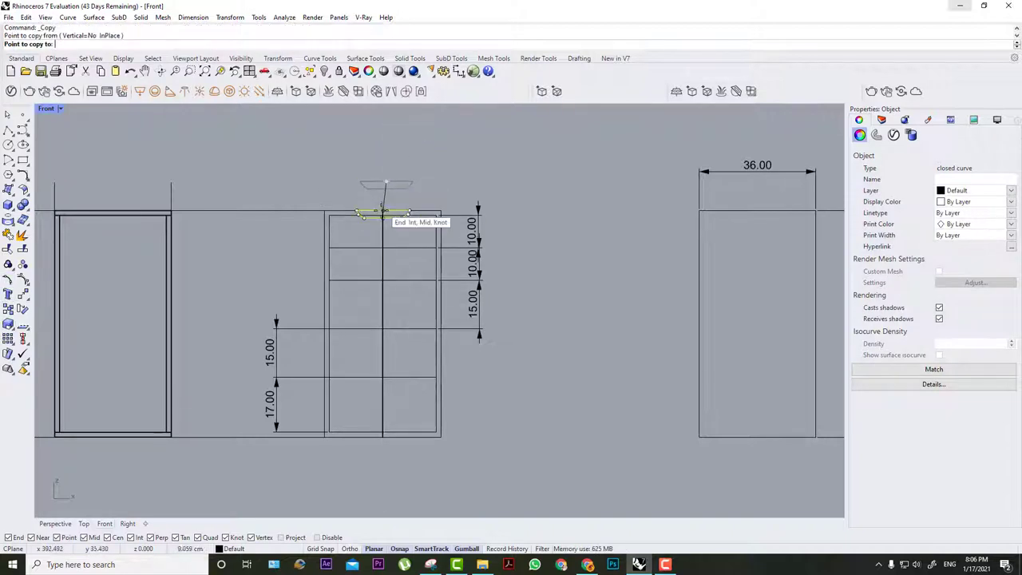
pyautogui.click(383, 217)
pyautogui.click(384, 249)
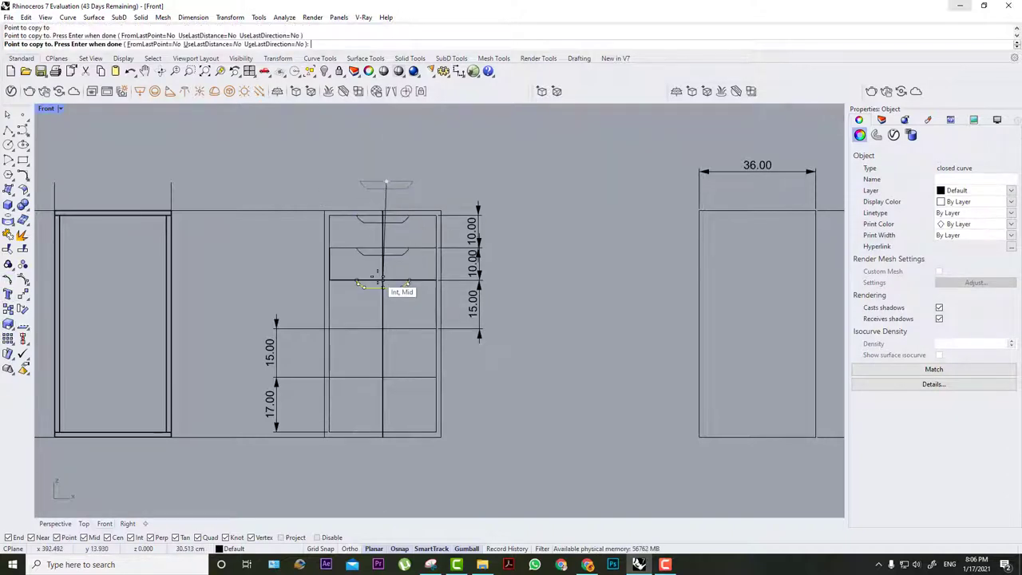
pyautogui.click(383, 281)
pyautogui.click(383, 329)
pyautogui.click(384, 377)
pyautogui.press('Return')
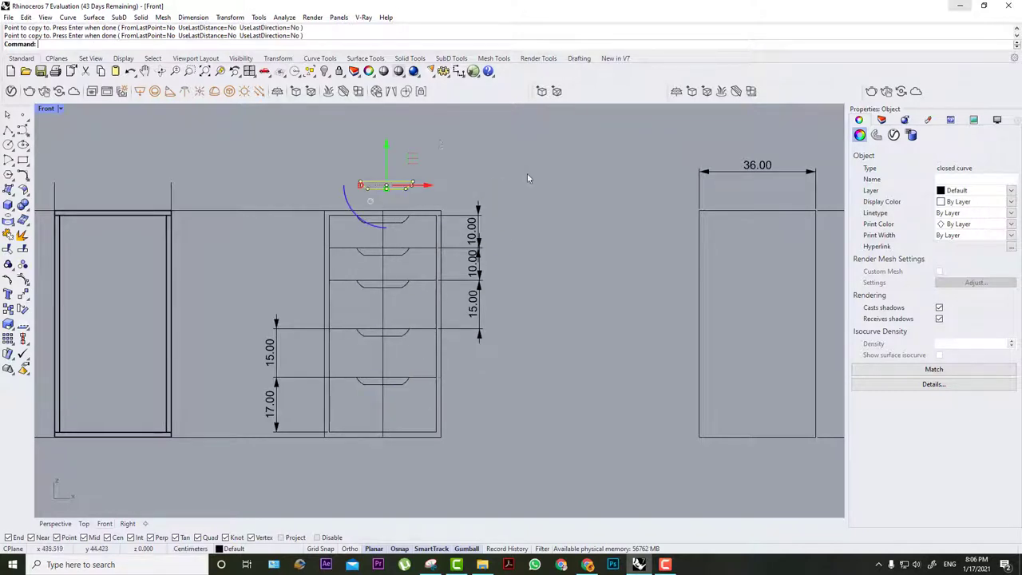
# Delete the original handle profile above the drawer cabinet.
pyautogui.click(446, 148)
pyautogui.moveTo(477, 154); pyautogui.dragTo(321, 199)
pyautogui.press('Delete')
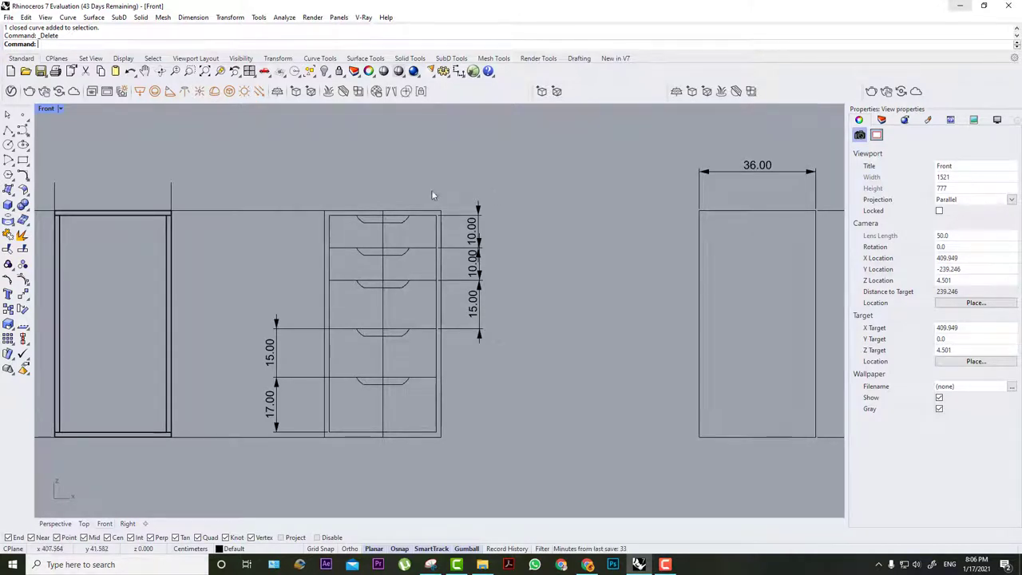
# Duplicate the drawer cabinet elevation with its guide lines and dimensions horizontally onto the grid area near the origin.
pyautogui.moveTo(379, 350); pyautogui.dragTo(306, 463)
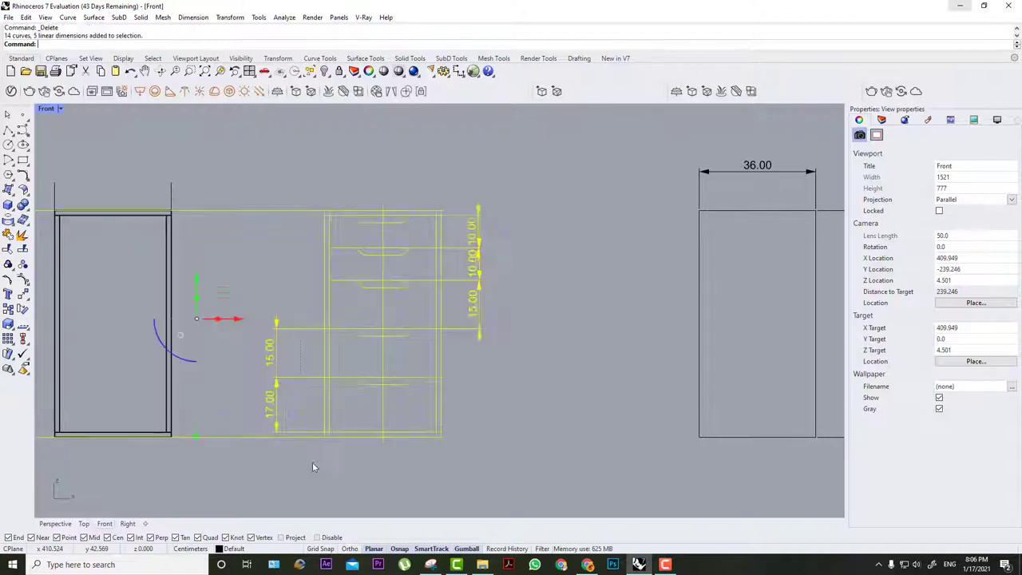
pyautogui.scroll(-4, 467, 297)
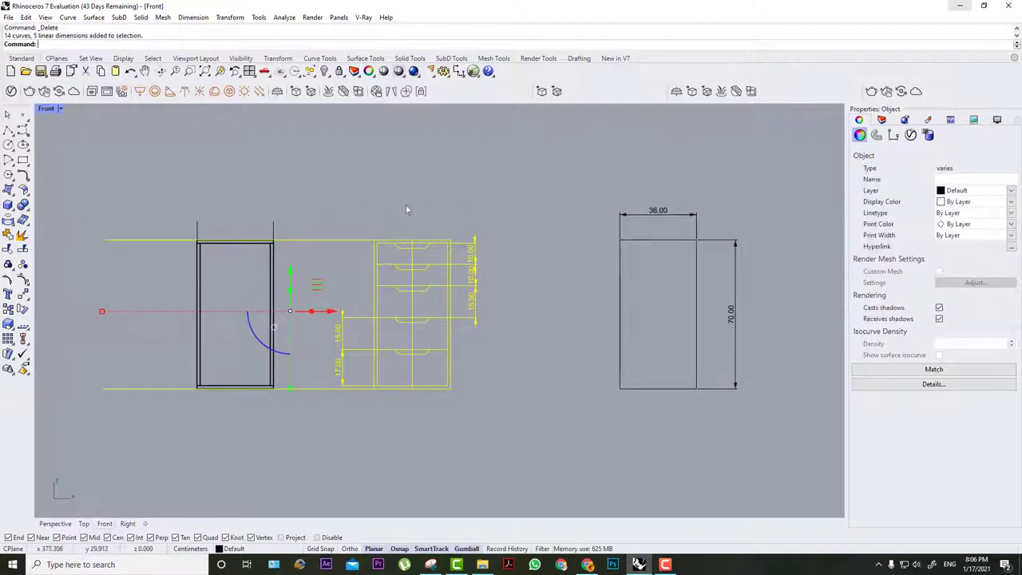
pyautogui.scroll(-6, 406, 205)
pyautogui.moveTo(422, 269); pyautogui.dragTo(564, 316, button='right')
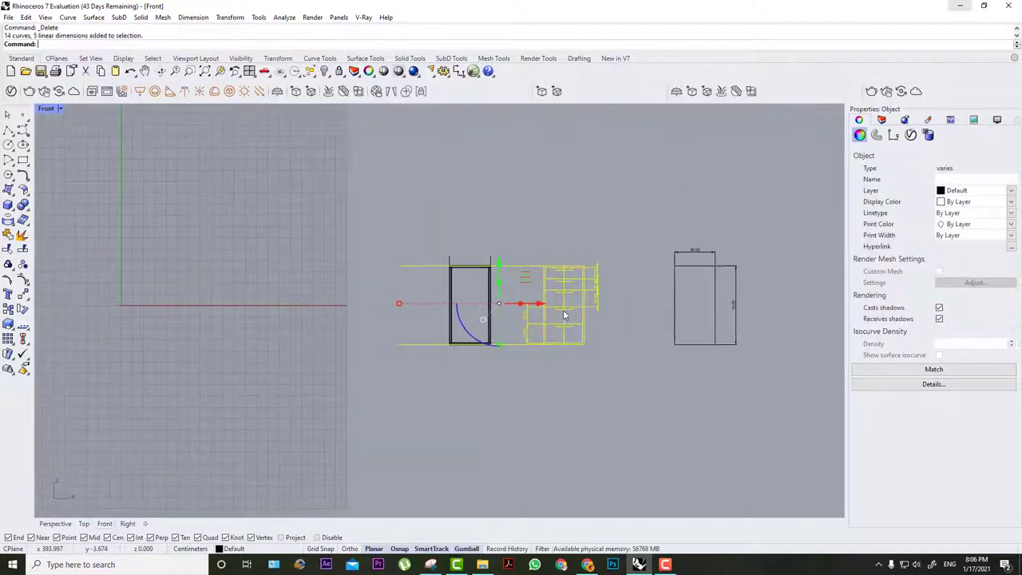
pyautogui.moveTo(540, 307); pyautogui.dragTo(298, 324)
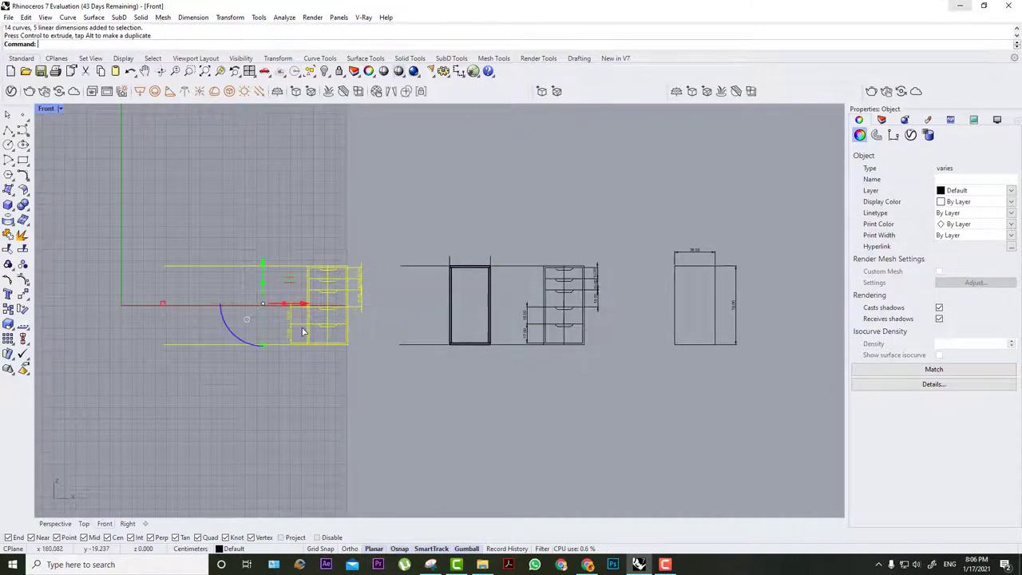
# Delete the dimensions and the horizontal guide lines from the copied drawer elevation.
pyautogui.scroll(3, 299, 324)
pyautogui.click(437, 274)
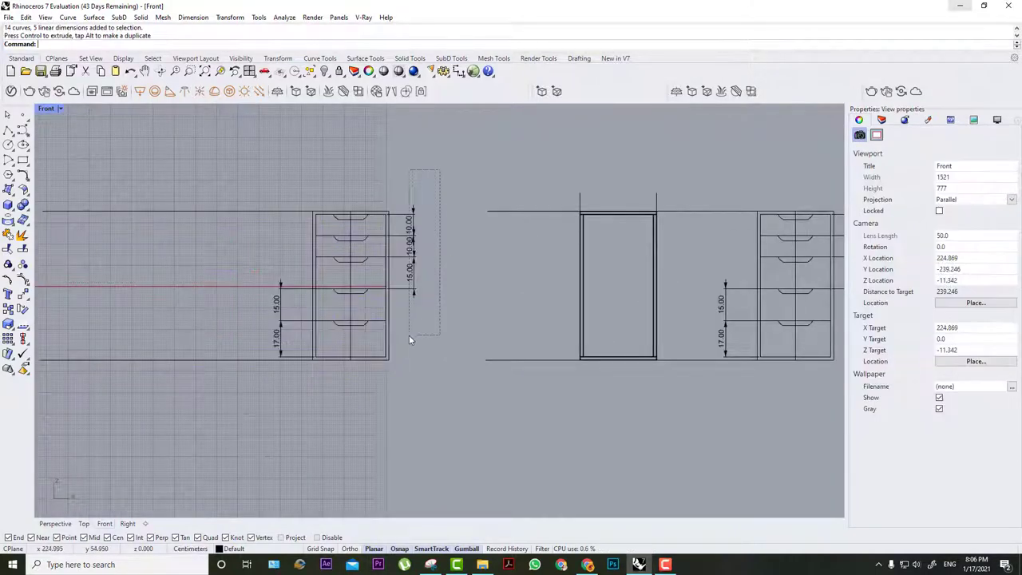
pyautogui.moveTo(409, 340); pyautogui.dragTo(409, 340)
pyautogui.press('Delete')
pyautogui.moveTo(255, 171); pyautogui.dragTo(193, 453)
pyautogui.press('Delete')
pyautogui.moveTo(304, 255); pyautogui.dragTo(265, 380)
pyautogui.press('Delete')
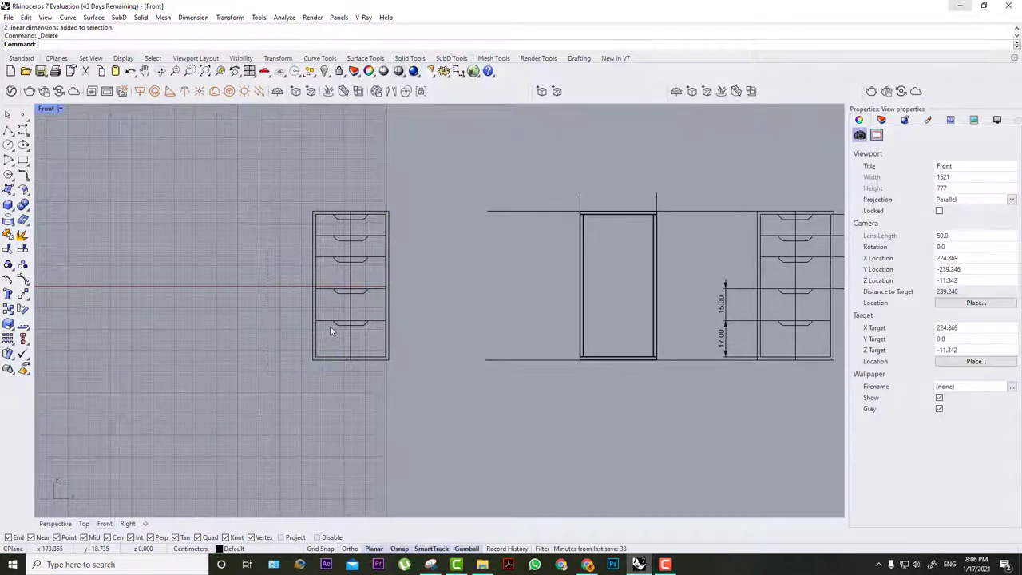
# Delete the vertical centre line and the outer frame rectangle from the copied drawer elevation.
pyautogui.scroll(4, 330, 325)
pyautogui.click(355, 332)
pyautogui.press('Delete')
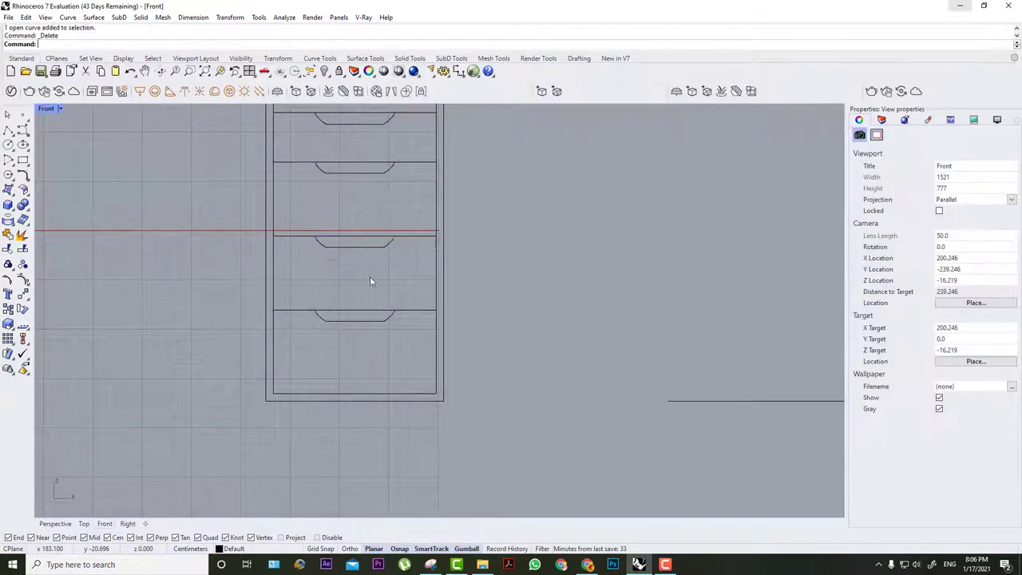
pyautogui.scroll(-3, 375, 256)
pyautogui.click(422, 116)
pyautogui.press('Delete')
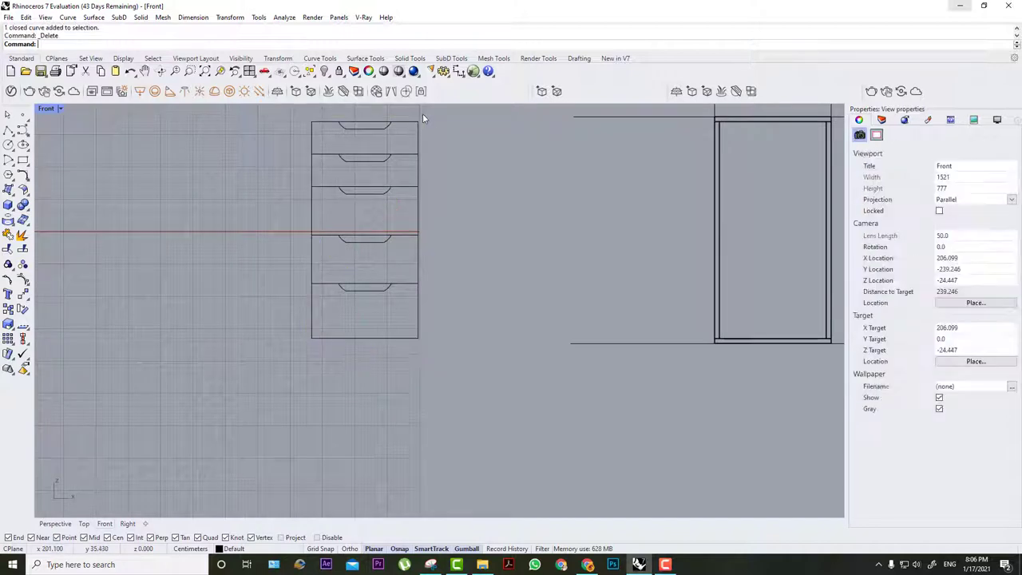
# Extrude all remaining curves of the copied elevation, including the handle profiles, 1.5 cm deep with solid ends.
pyautogui.moveTo(454, 198); pyautogui.dragTo(526, 272, button='right')
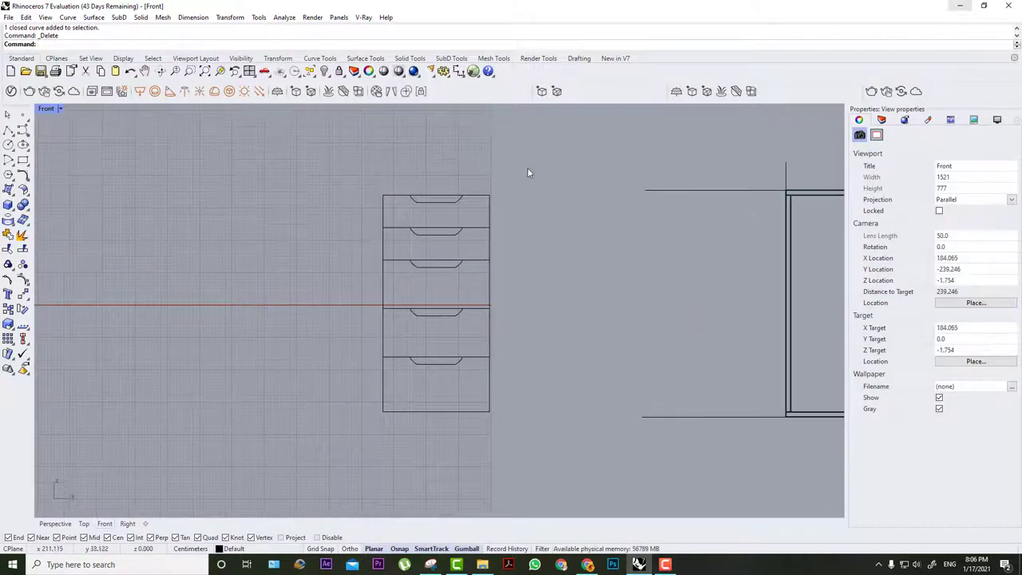
pyautogui.moveTo(530, 166); pyautogui.dragTo(297, 456)
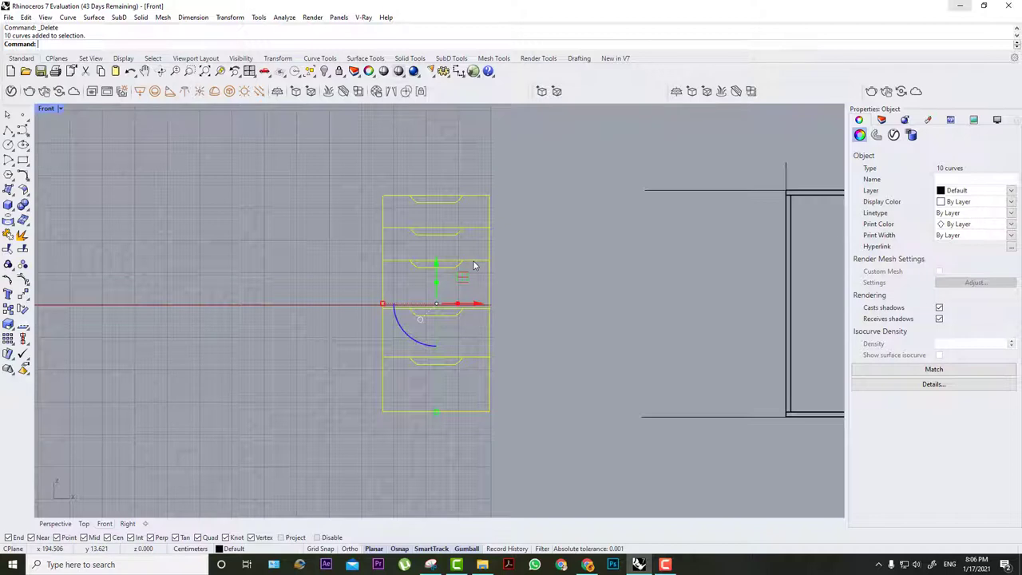
pyautogui.click(7, 221)
pyautogui.click(51, 238)
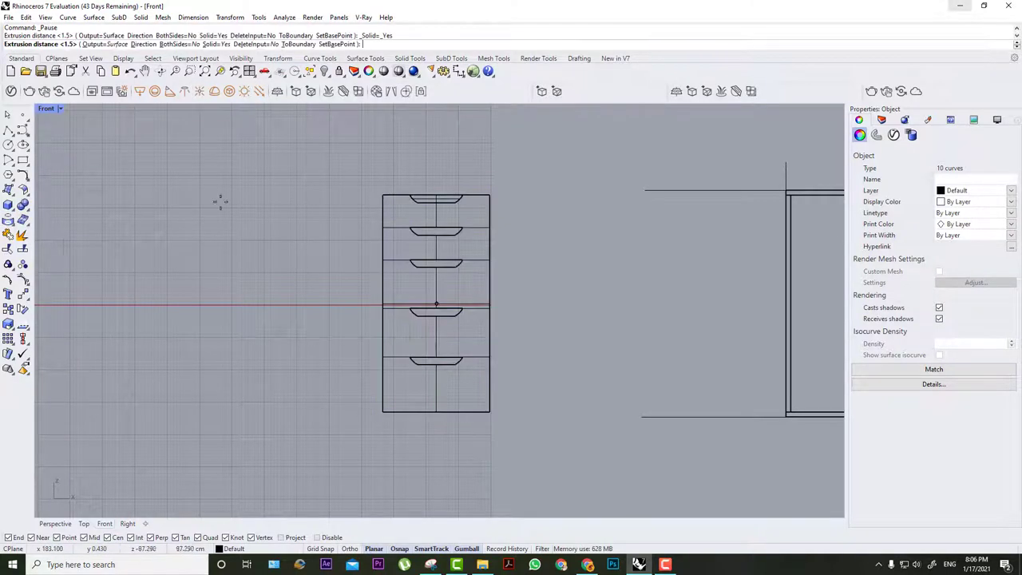
pyautogui.doubleClick(51, 110)
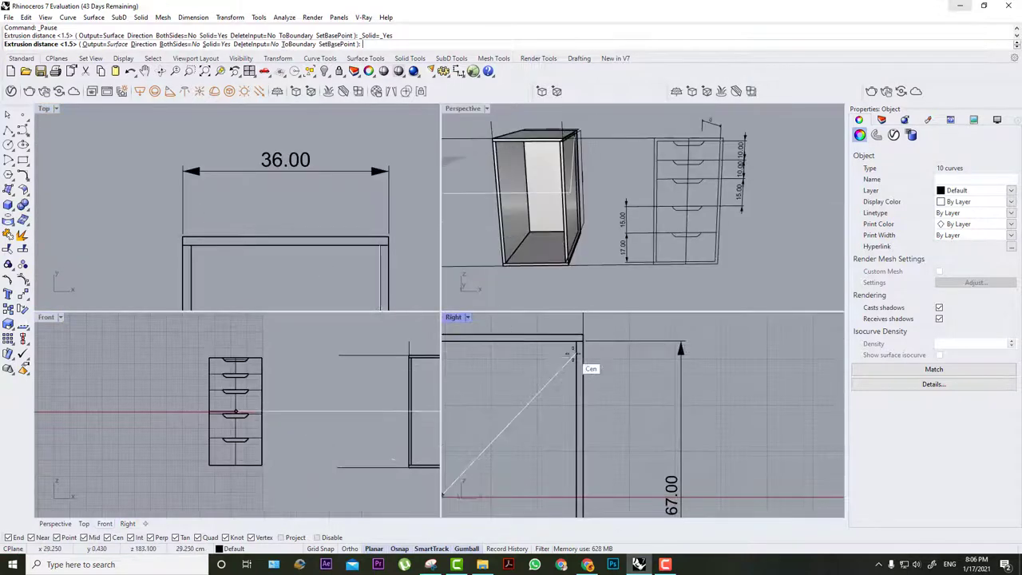
pyautogui.scroll(-20, 603, 369)
pyautogui.scroll(5, 582, 374)
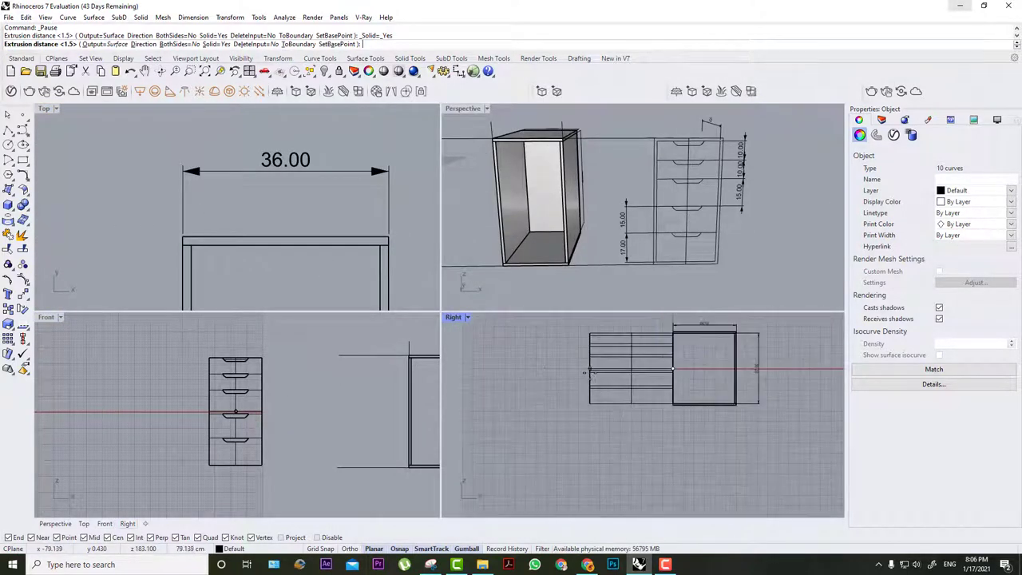
pyautogui.write('1.')
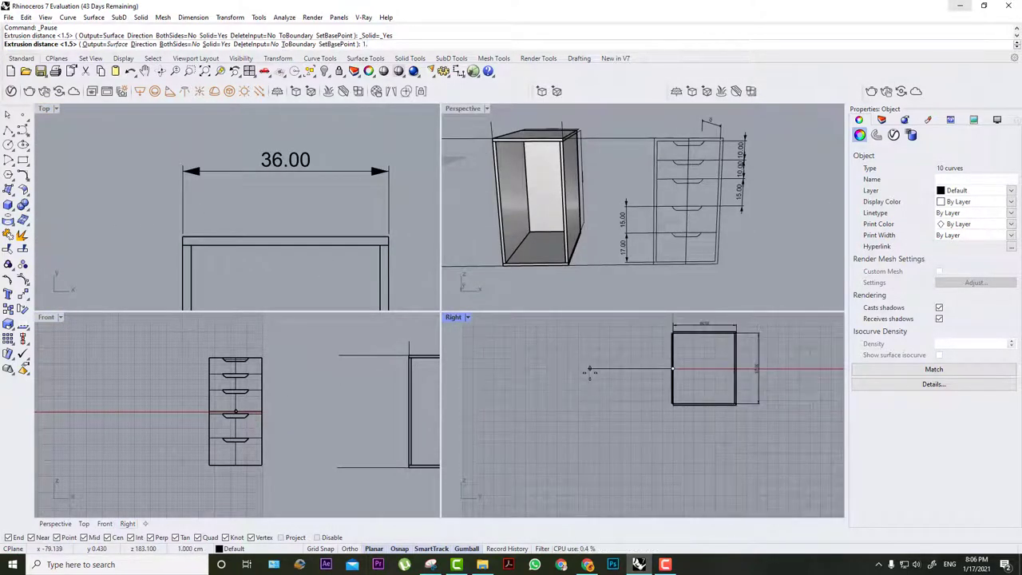
pyautogui.write('5')
pyautogui.press('Return')
# Delete the extruded handle solid at the top edge of the uppermost drawer front.
pyautogui.scroll(-8, 688, 194)
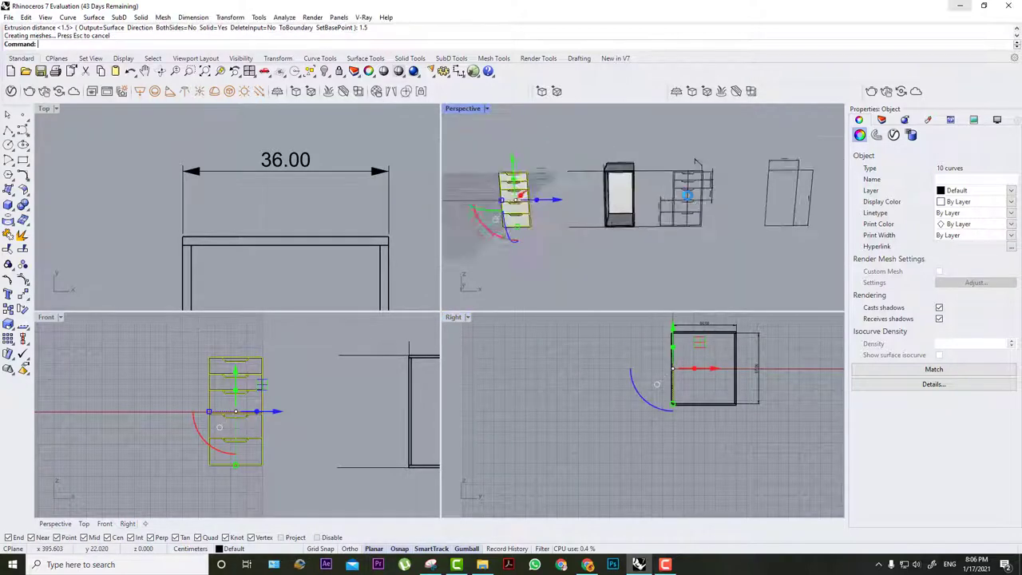
pyautogui.scroll(10, 592, 194)
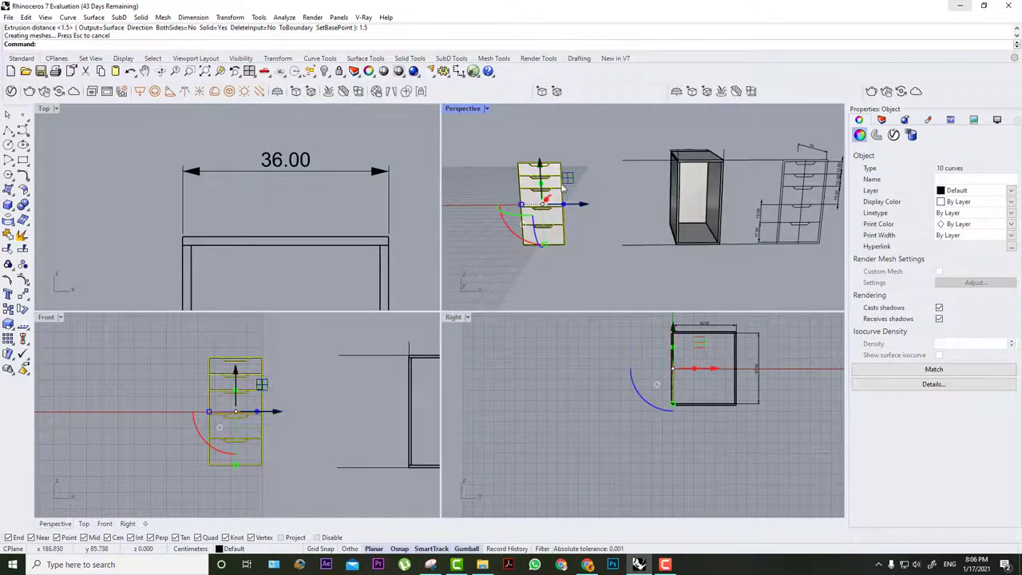
pyautogui.click(643, 181)
pyautogui.moveTo(544, 184); pyautogui.dragTo(723, 185, button='right')
pyautogui.click(724, 182)
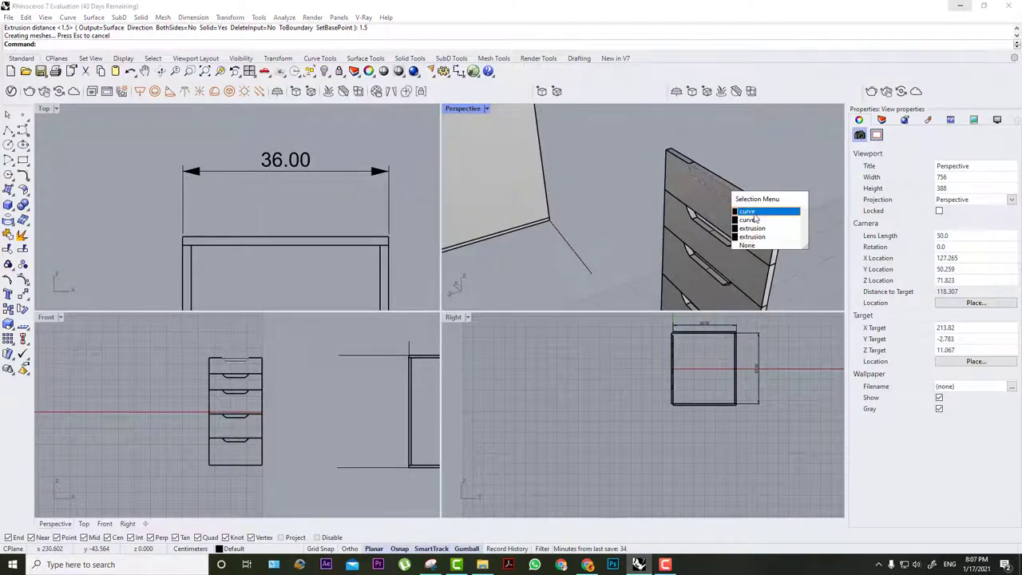
pyautogui.click(750, 229)
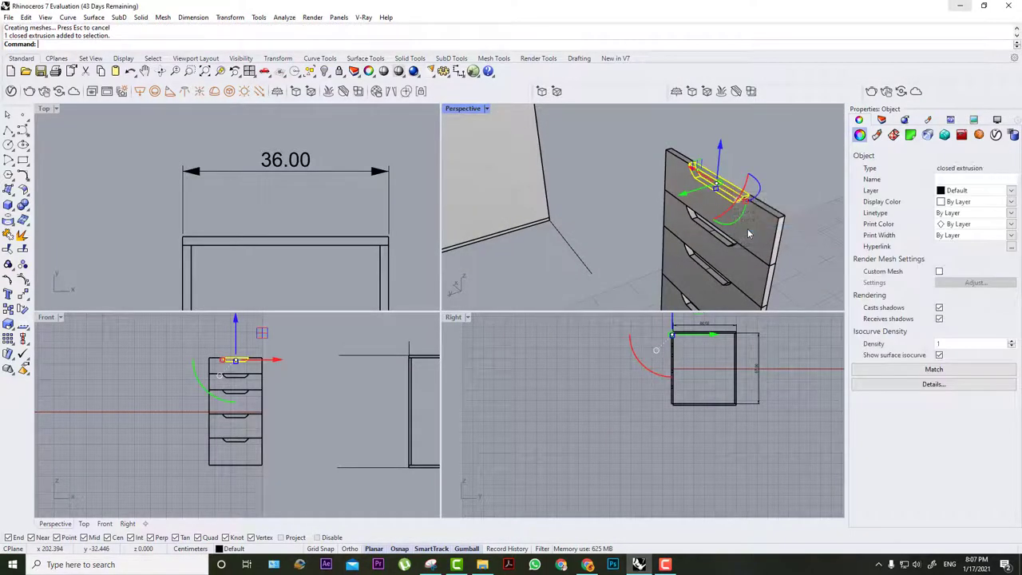
pyautogui.press('Delete')
pyautogui.click(739, 198)
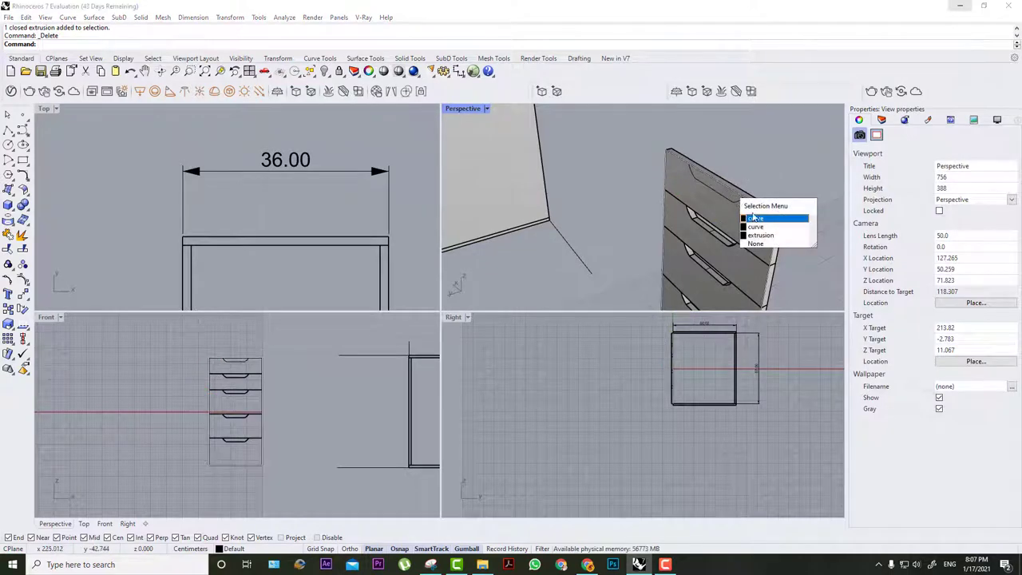
pyautogui.click(769, 156)
# Extrude the uppermost handle profile into a long solid extending well behind the drawer front panel.
pyautogui.scroll(-6, 769, 156)
pyautogui.moveTo(769, 156); pyautogui.dragTo(583, 201, button='right')
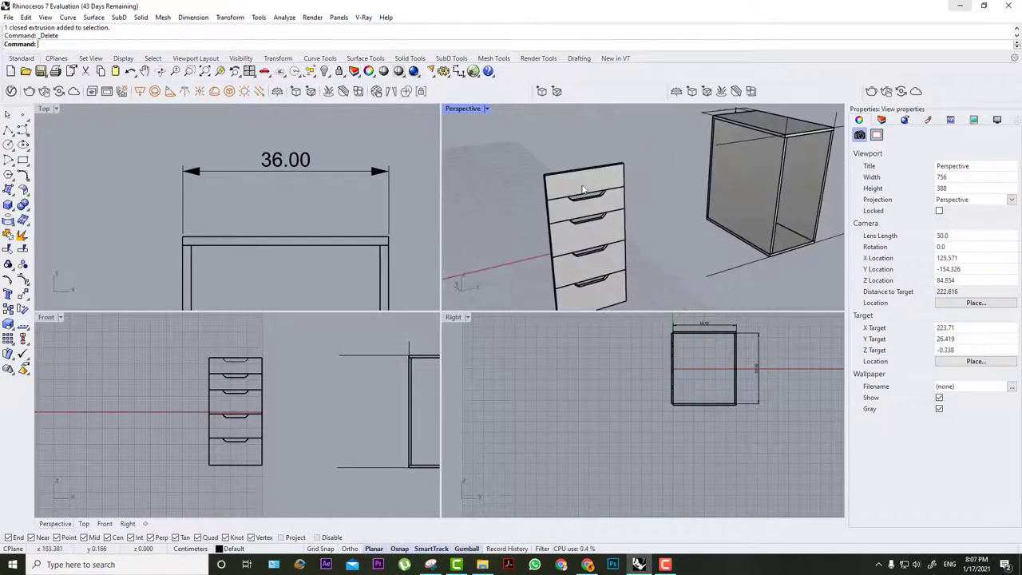
pyautogui.scroll(3, 583, 189)
pyautogui.click(593, 205)
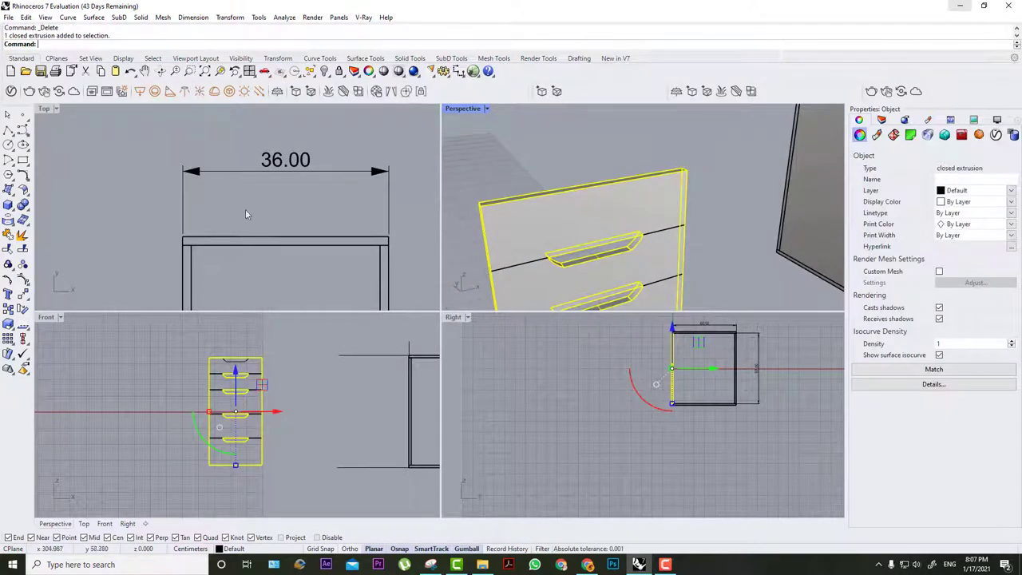
pyautogui.click(335, 340)
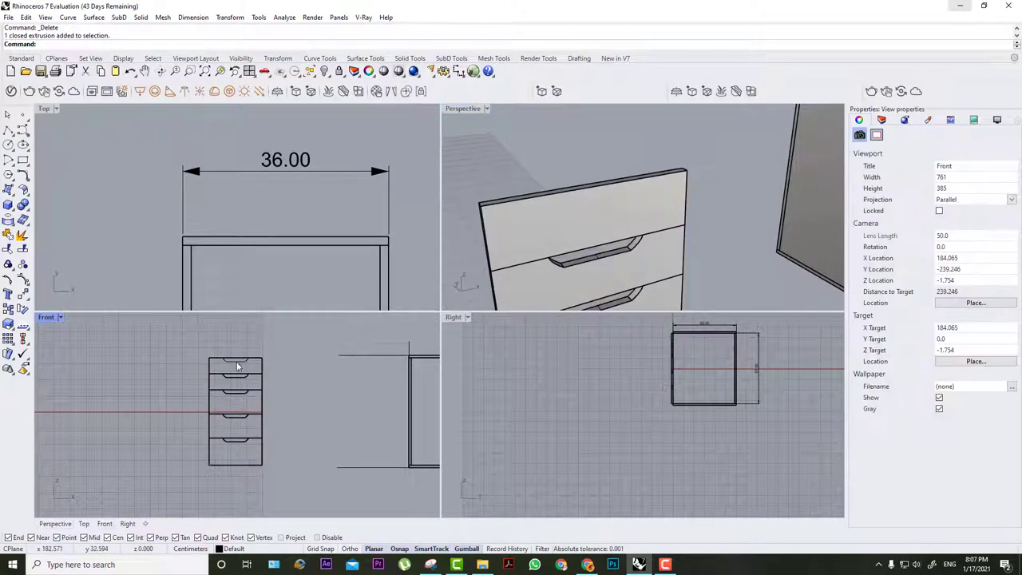
pyautogui.click(236, 360)
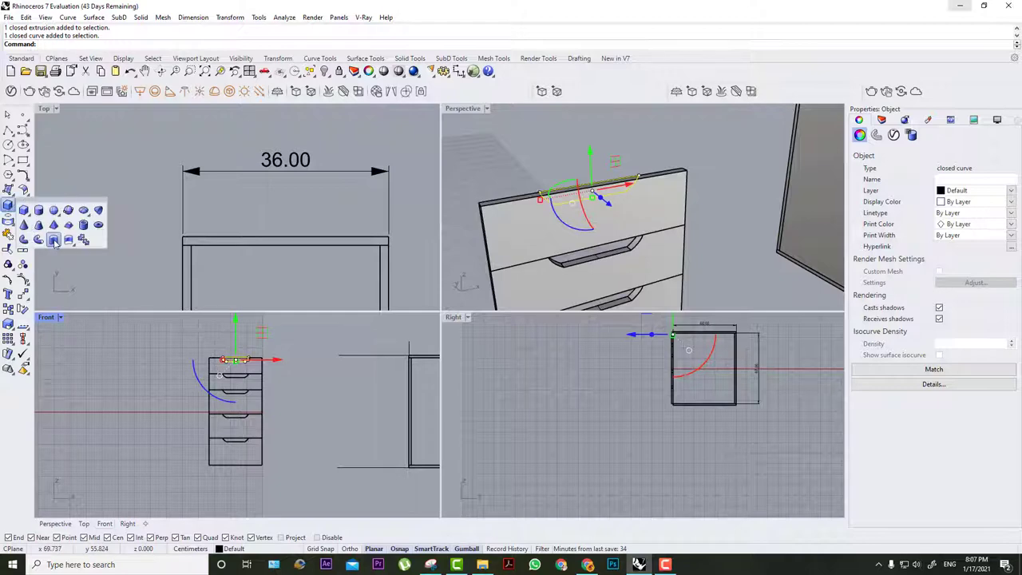
pyautogui.click(10, 205)
pyautogui.click(546, 150)
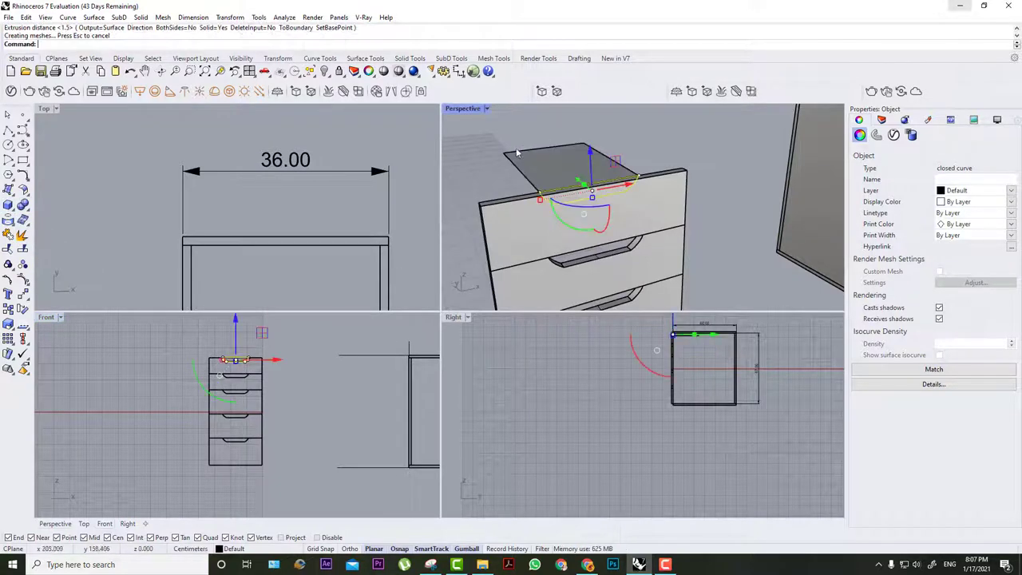
# Move the long handle solid forward along its extrusion direction so it passes through the drawer front panel.
pyautogui.moveTo(546, 151); pyautogui.dragTo(673, 216, button='right')
pyautogui.click(673, 217)
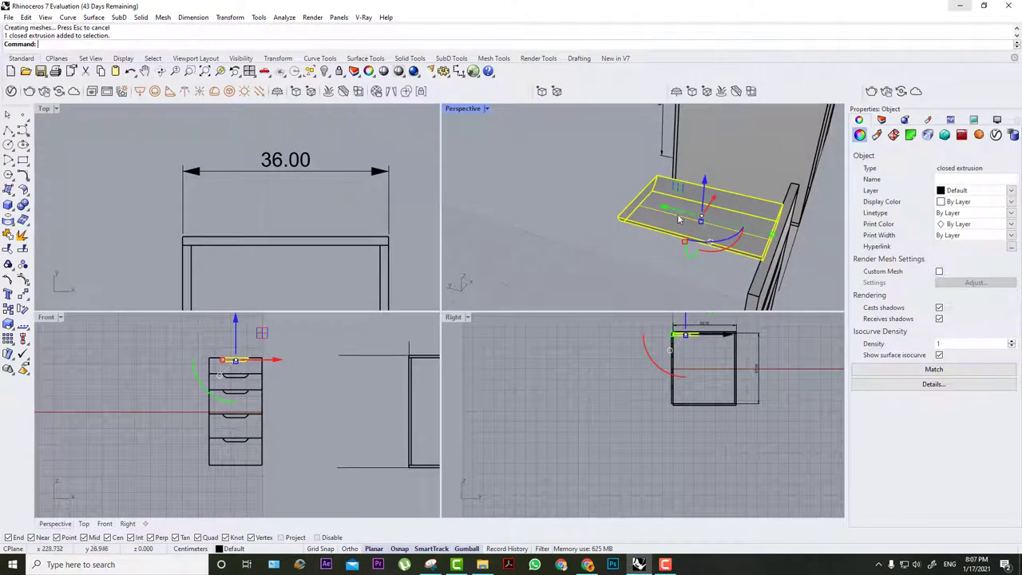
pyautogui.moveTo(673, 217); pyautogui.dragTo(731, 237)
pyautogui.click(527, 186)
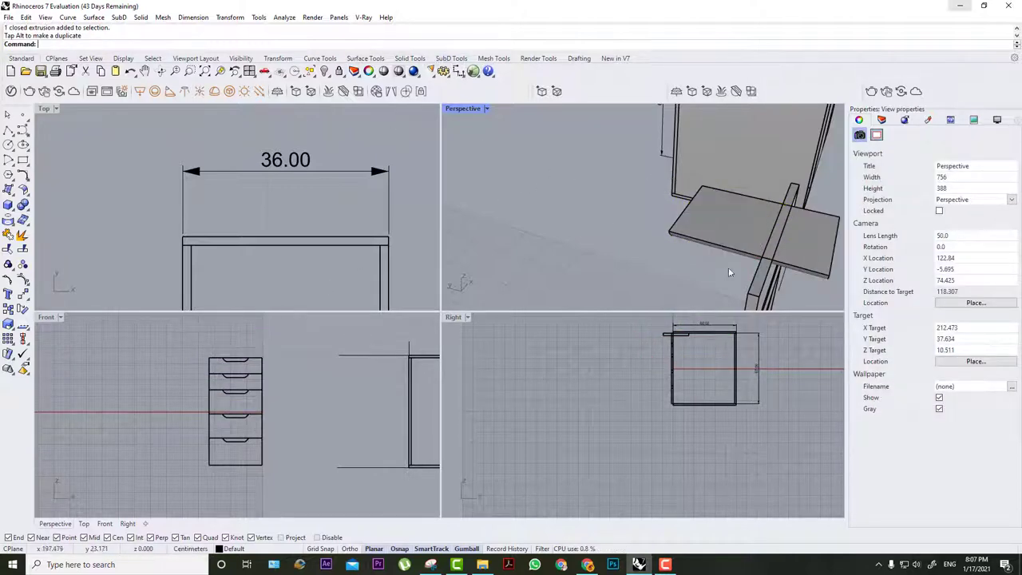
# Boolean split the drawer front panel using the long handle solid as the cutting object.
pyautogui.moveTo(730, 270); pyautogui.dragTo(673, 235, button='right')
pyautogui.scroll(7, 669, 219)
pyautogui.scroll(-3, 659, 209)
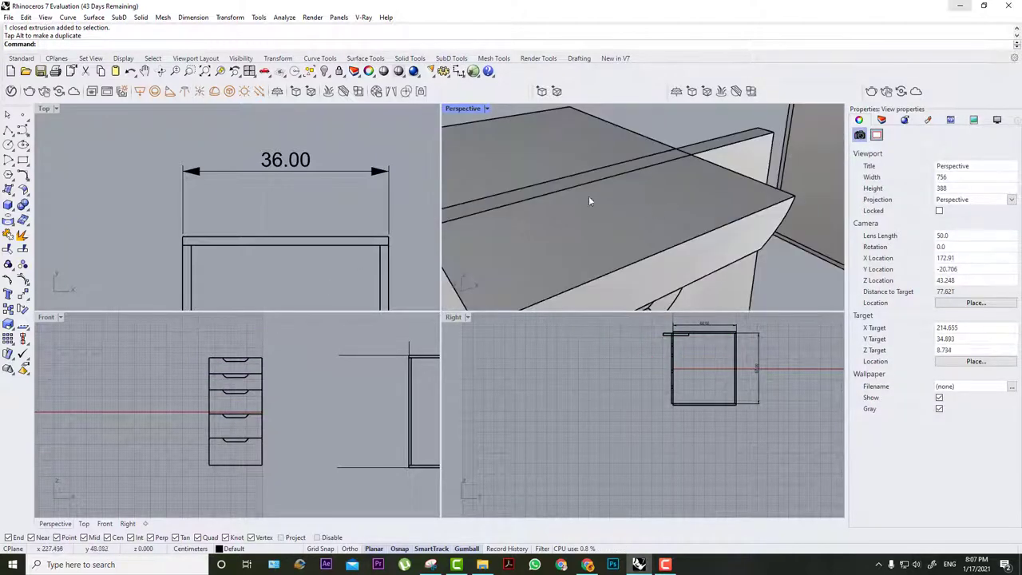
pyautogui.click(410, 59)
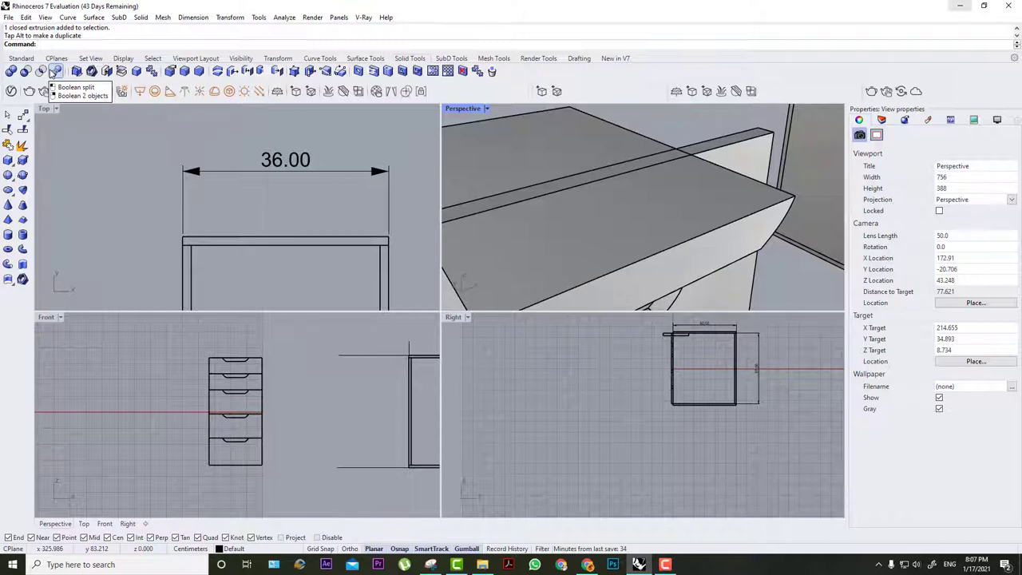
pyautogui.click(55, 72)
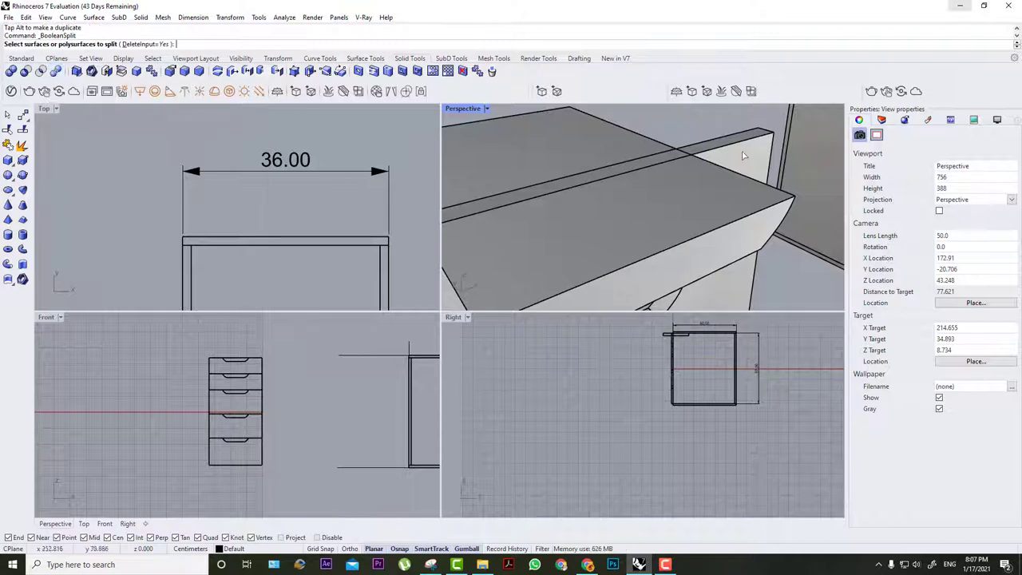
pyautogui.click(749, 162)
pyautogui.press('Return')
pyautogui.click(678, 184)
pyautogui.press('Return')
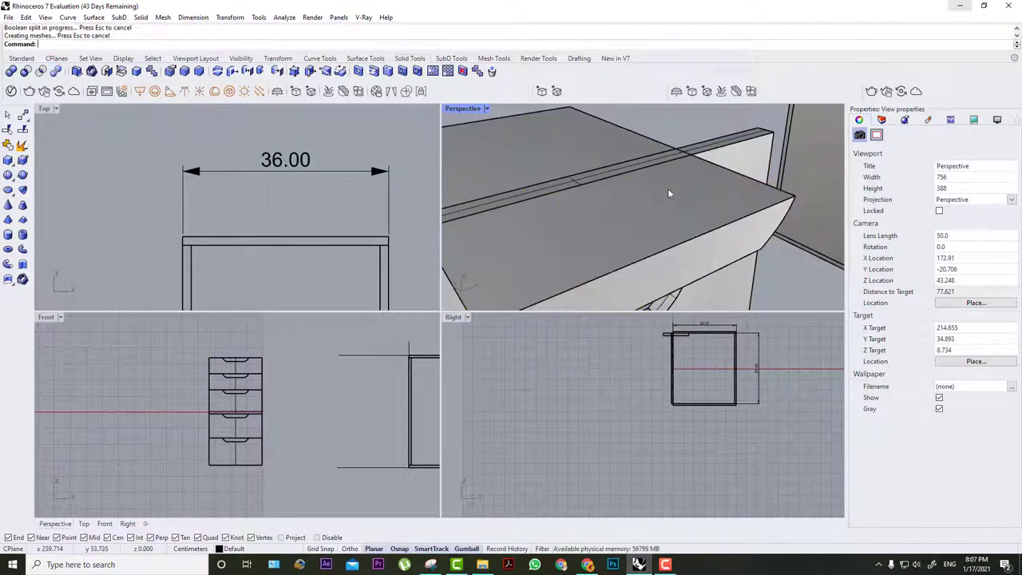
# Delete the long cutting solid and the split-off piece inside the top handle cut-out.
pyautogui.click(666, 199)
pyautogui.press('Delete')
pyautogui.click(609, 192)
pyautogui.press('Delete')
pyautogui.scroll(-4, 622, 174)
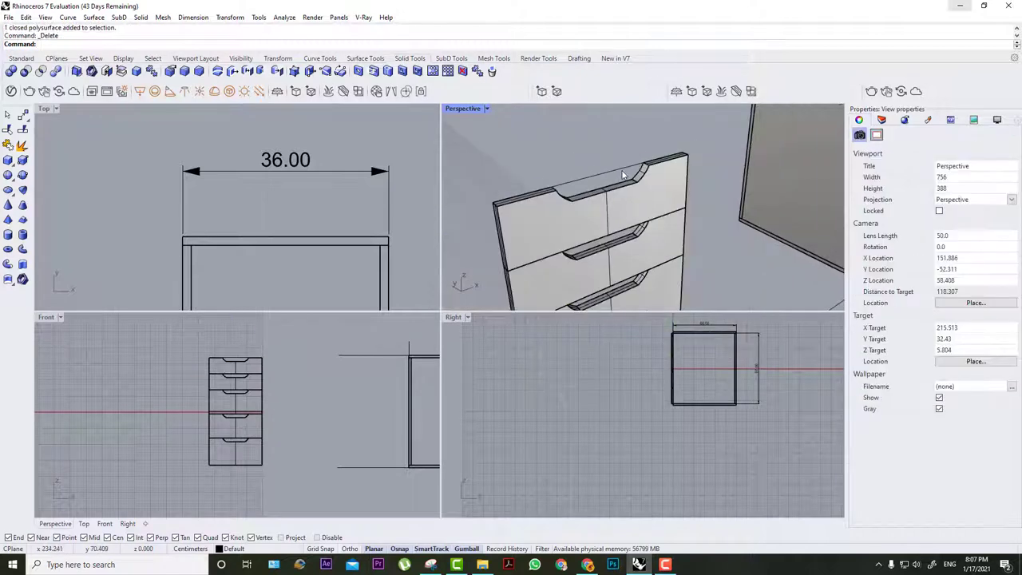
# Examine the solid drawer front panel, its dividing lines and handle cut-outs from several angles beside the cabinet carcass.
pyautogui.moveTo(627, 172); pyautogui.dragTo(639, 191, button='right')
pyautogui.scroll(-9, 637, 186)
pyautogui.scroll(5, 618, 209)
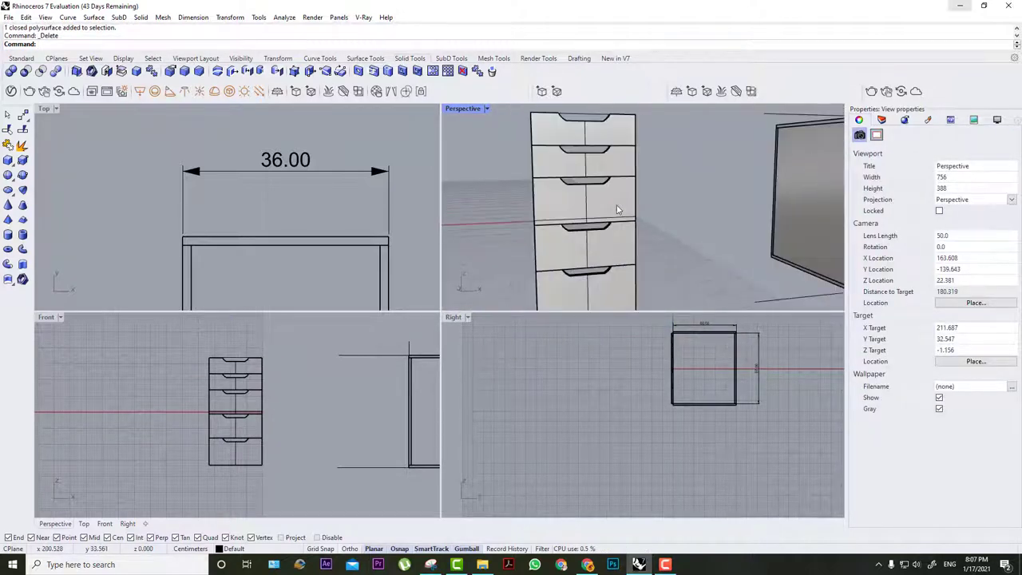
pyautogui.click(616, 209)
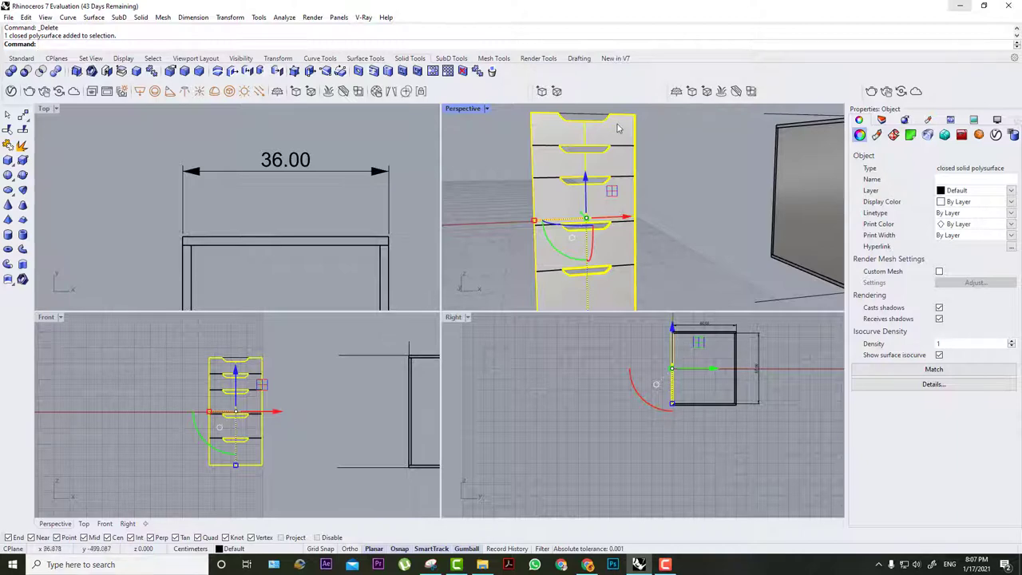
pyautogui.doubleClick(459, 108)
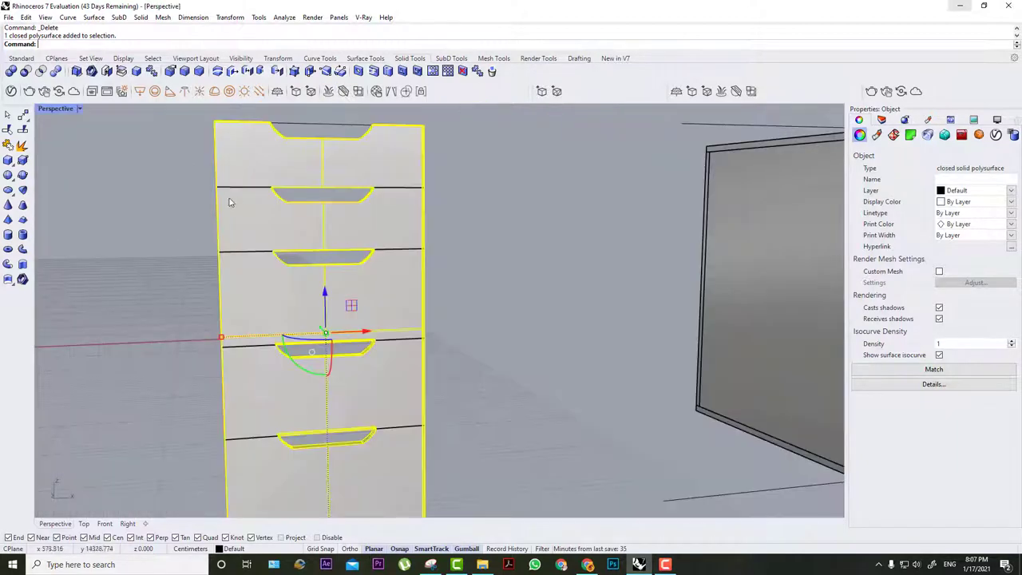
pyautogui.click(195, 171)
pyautogui.scroll(4, 240, 200)
pyautogui.click(248, 202)
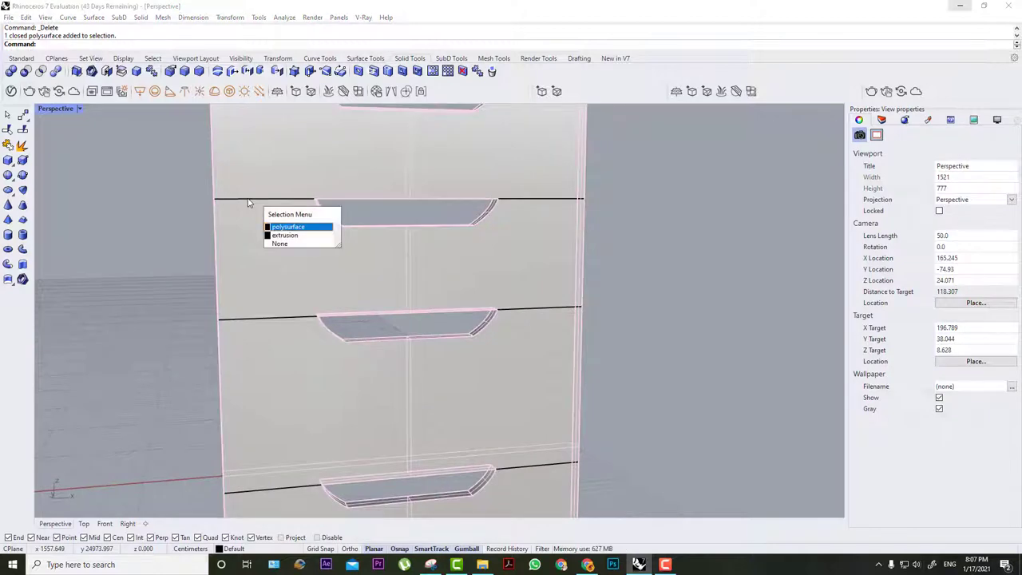
pyautogui.scroll(-8, 169, 214)
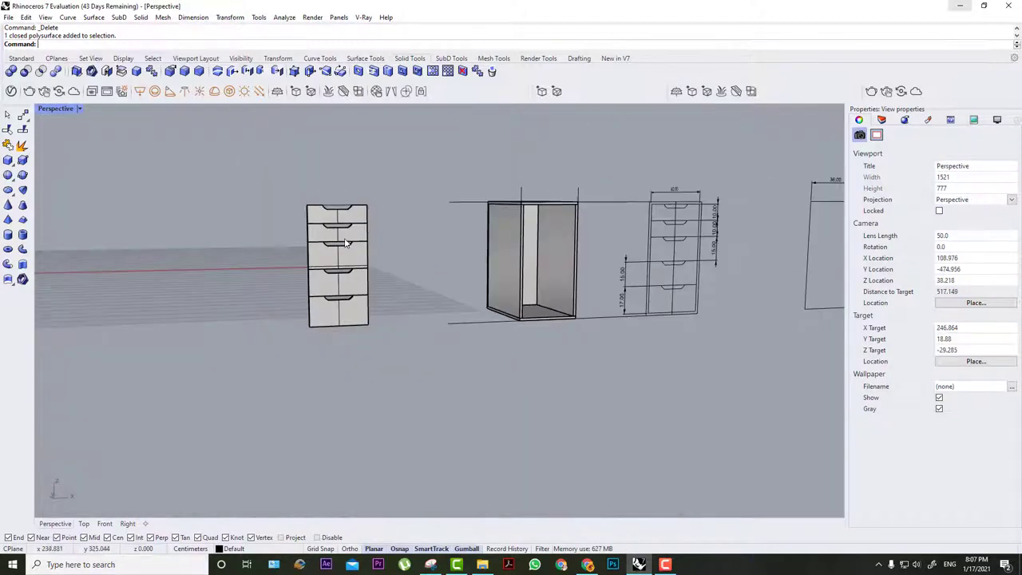
pyautogui.moveTo(388, 160); pyautogui.dragTo(561, 183, button='right')
pyautogui.scroll(6, 478, 210)
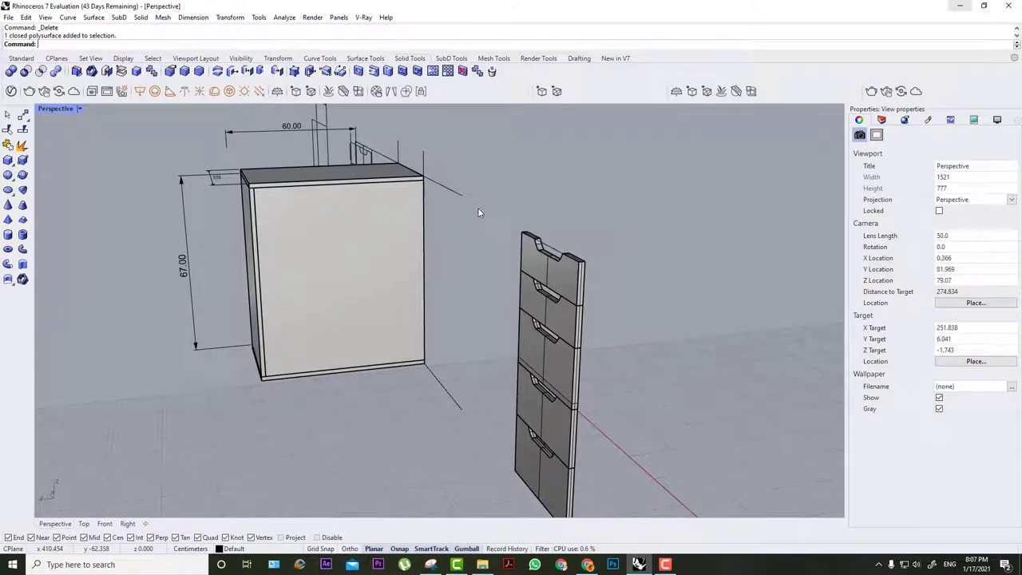
pyautogui.moveTo(679, 276); pyautogui.dragTo(496, 296, button='right')
pyautogui.click(251, 283)
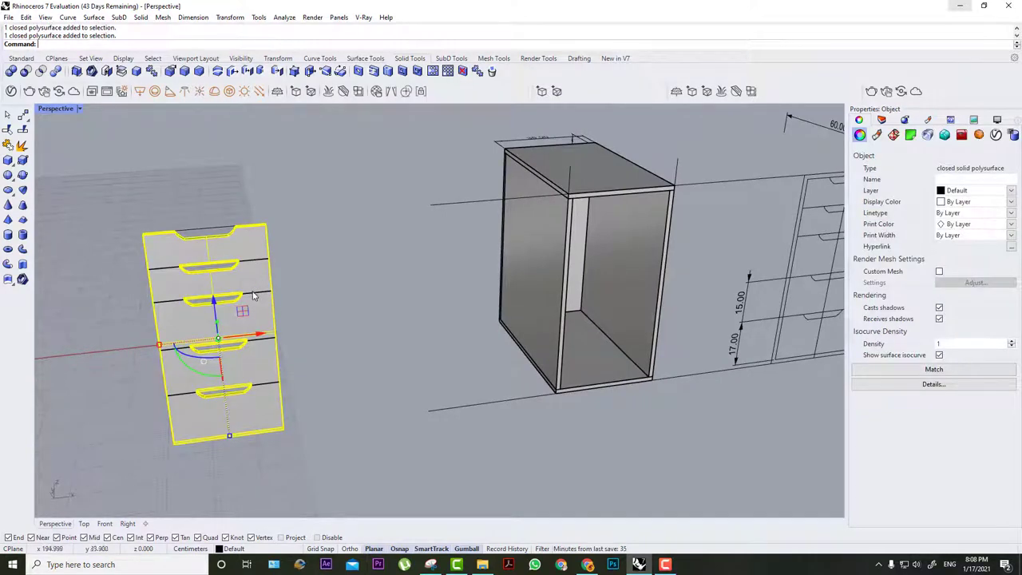
pyautogui.click(298, 216)
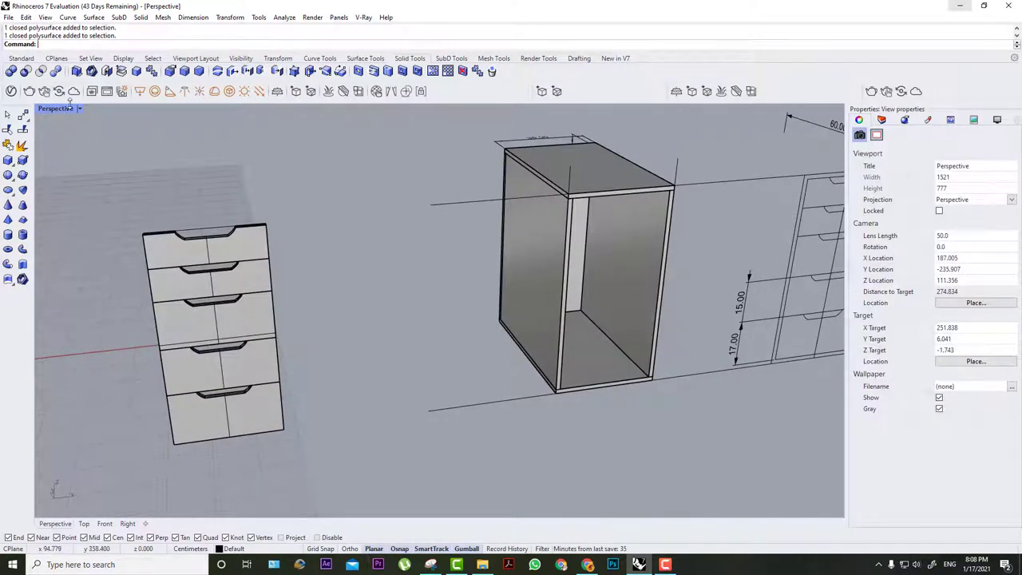
# Create a flat four-corner surface in the Top view that extends beyond the drawer front panel on all sides.
pyautogui.doubleClick(70, 106)
pyautogui.scroll(-5, 352, 194)
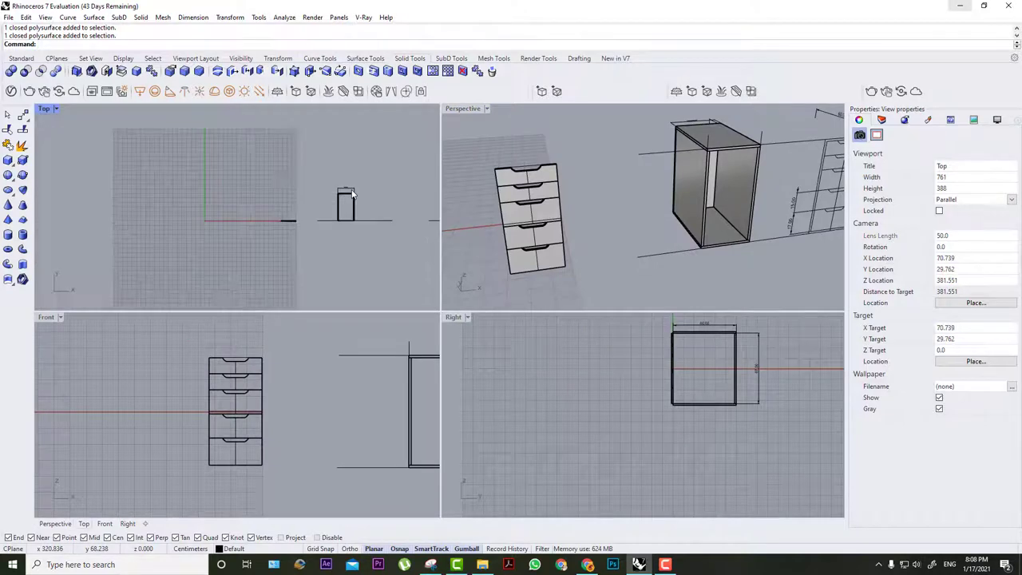
pyautogui.scroll(-5, 352, 194)
pyautogui.click(538, 198)
pyautogui.scroll(5, 383, 212)
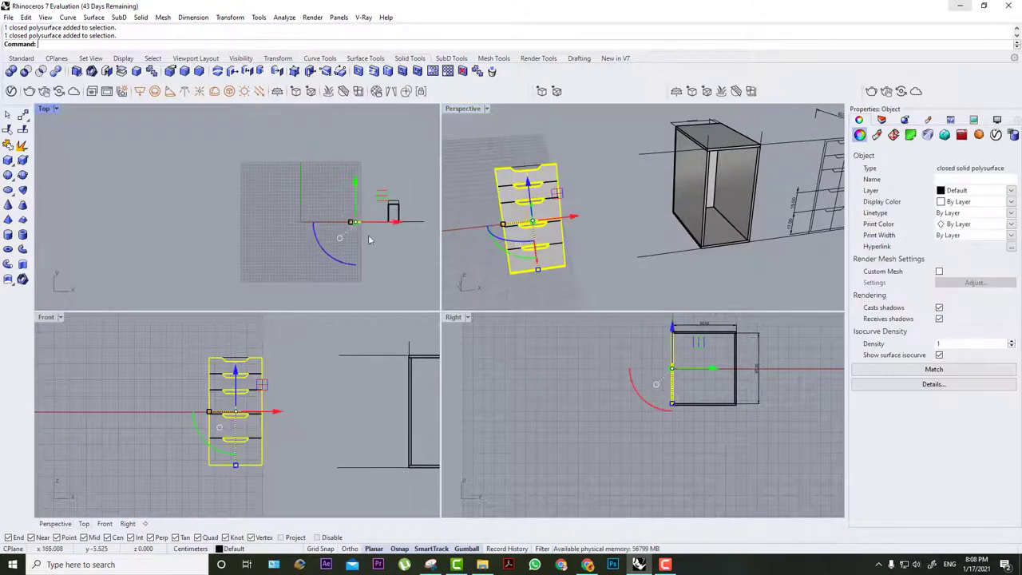
pyautogui.click(83, 147)
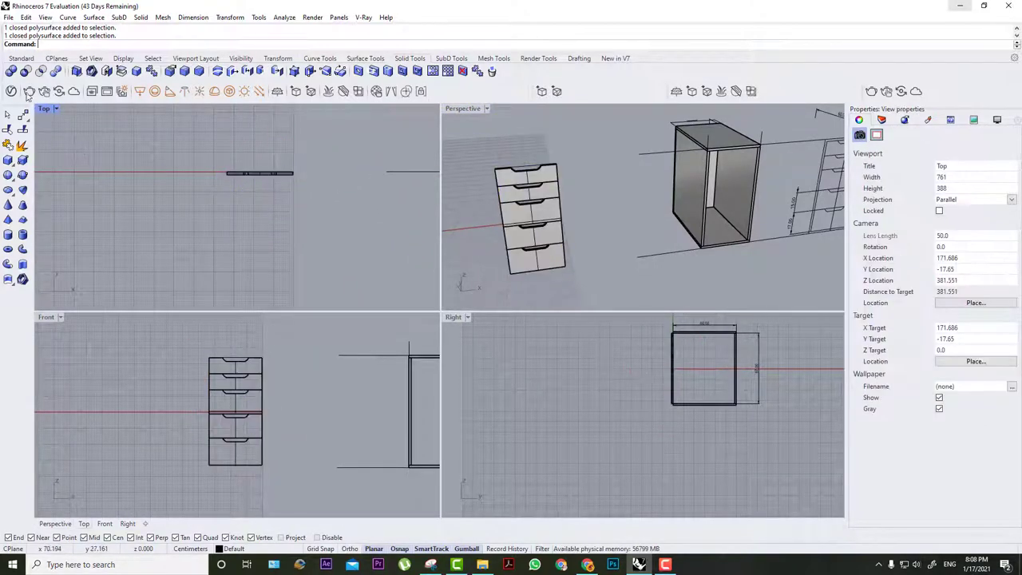
pyautogui.click(20, 58)
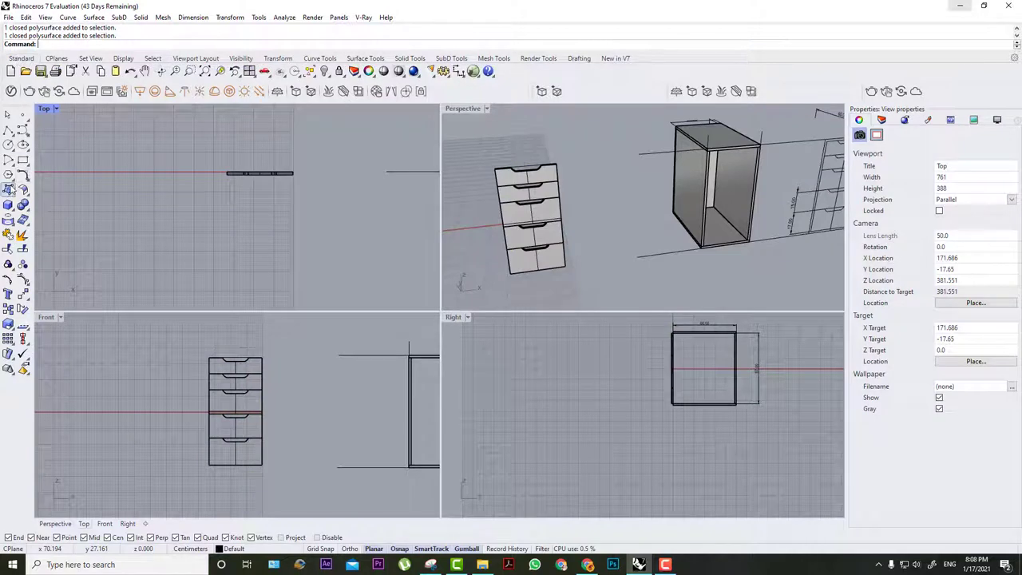
pyautogui.click(8, 189)
pyautogui.click(158, 141)
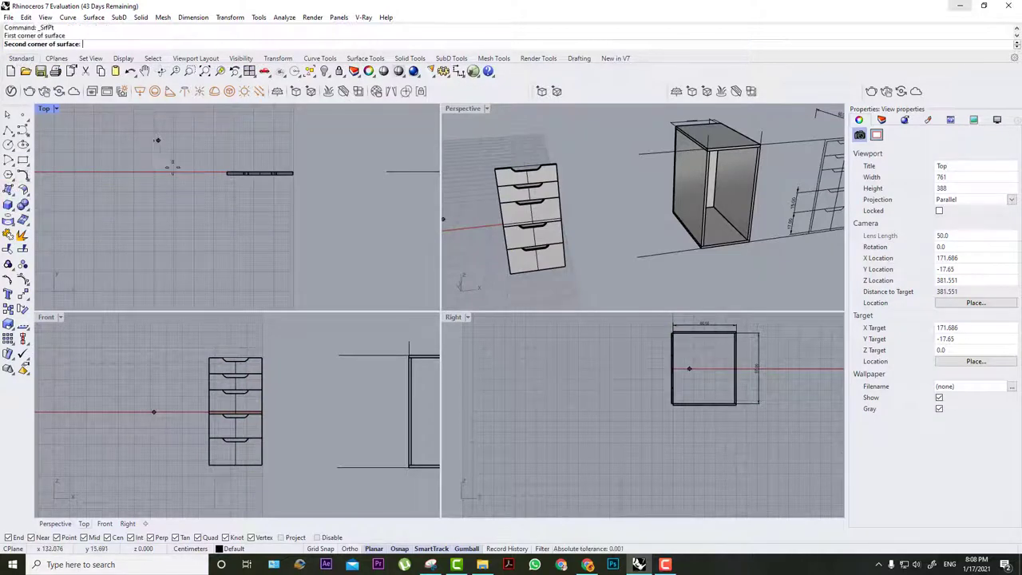
pyautogui.click(158, 253)
pyautogui.click(368, 222)
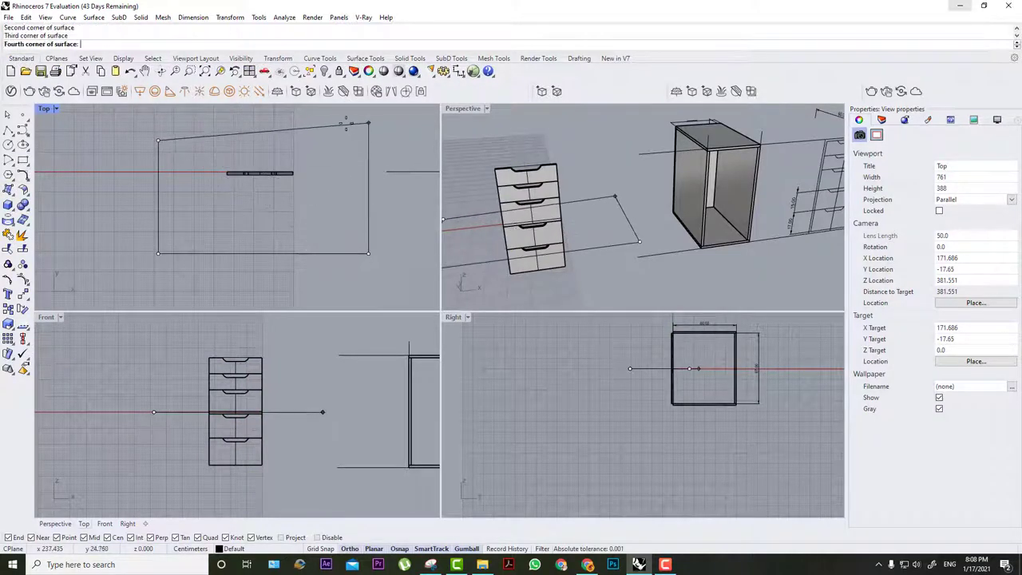
pyautogui.click(343, 126)
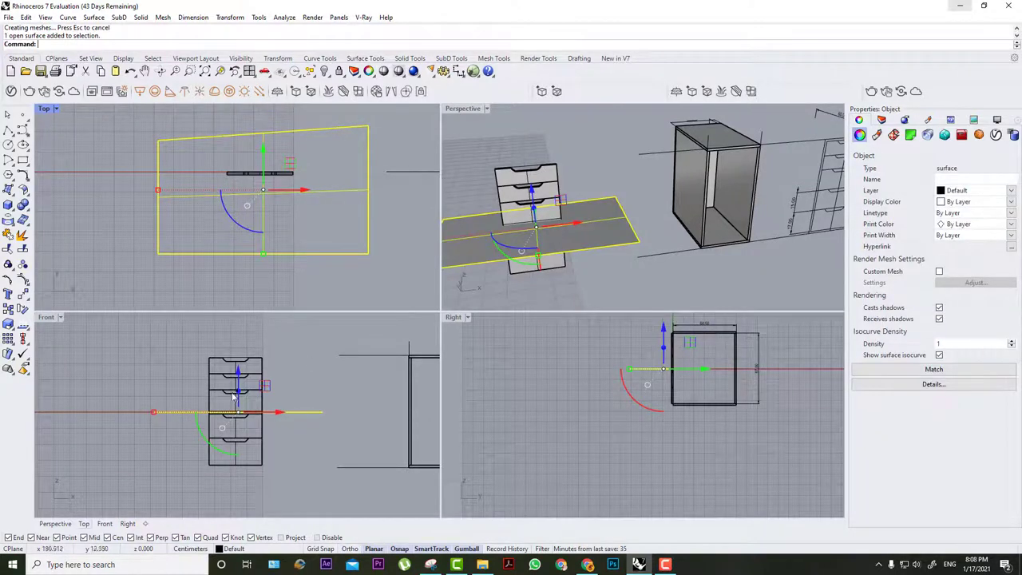
# Move the surface from its centre to the panel's edge at the dividing line between the first and second drawers.
pyautogui.click(23, 294)
pyautogui.scroll(3, 187, 391)
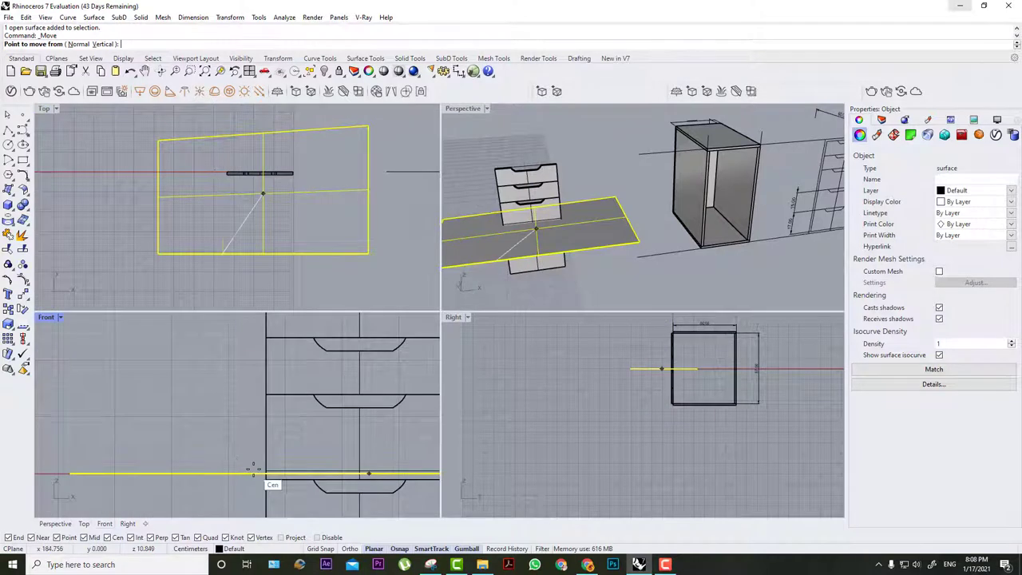
pyautogui.click(367, 472)
pyautogui.click(265, 339)
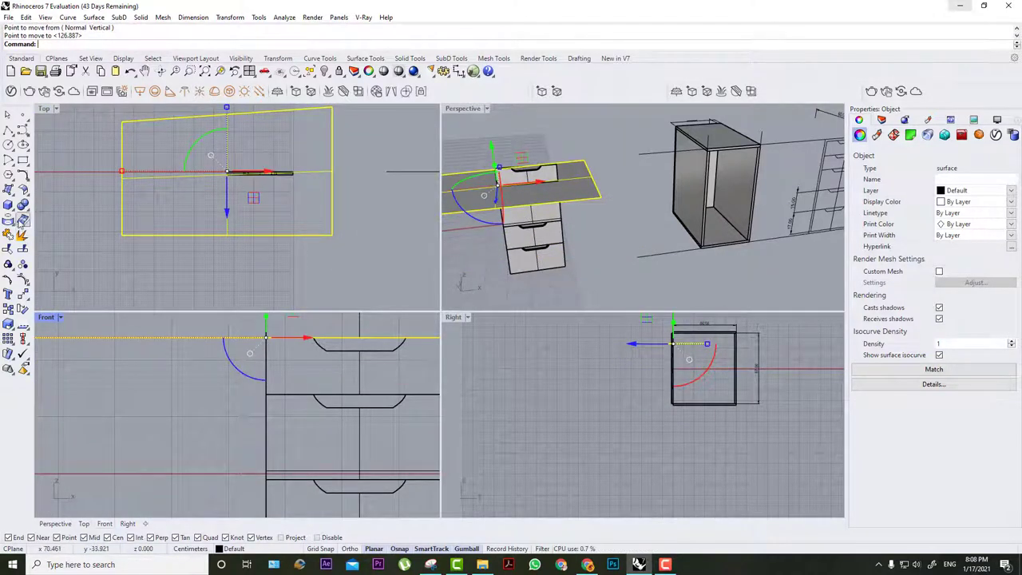
# Copy the cutting surface down to the other three drawer dividing lines, snapping to their ends on the panel's edge.
pyautogui.click(8, 308)
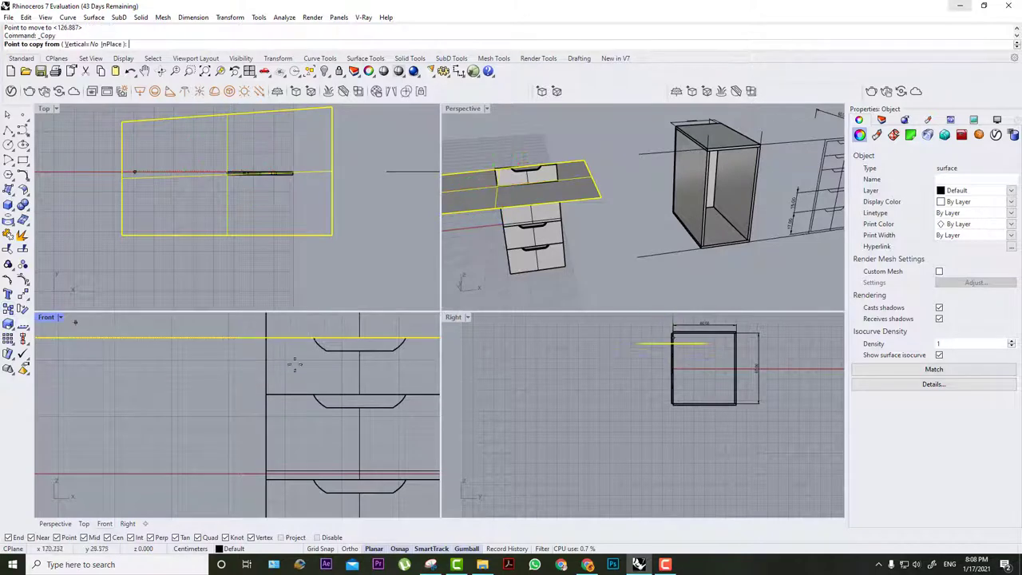
pyautogui.click(265, 342)
pyautogui.click(266, 394)
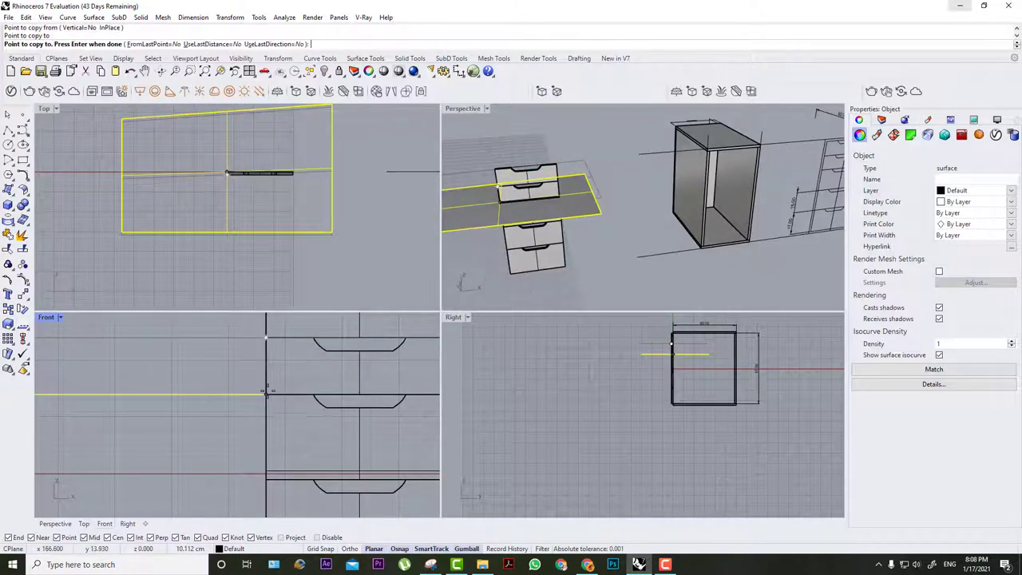
pyautogui.click(265, 471)
pyautogui.scroll(-3, 266, 471)
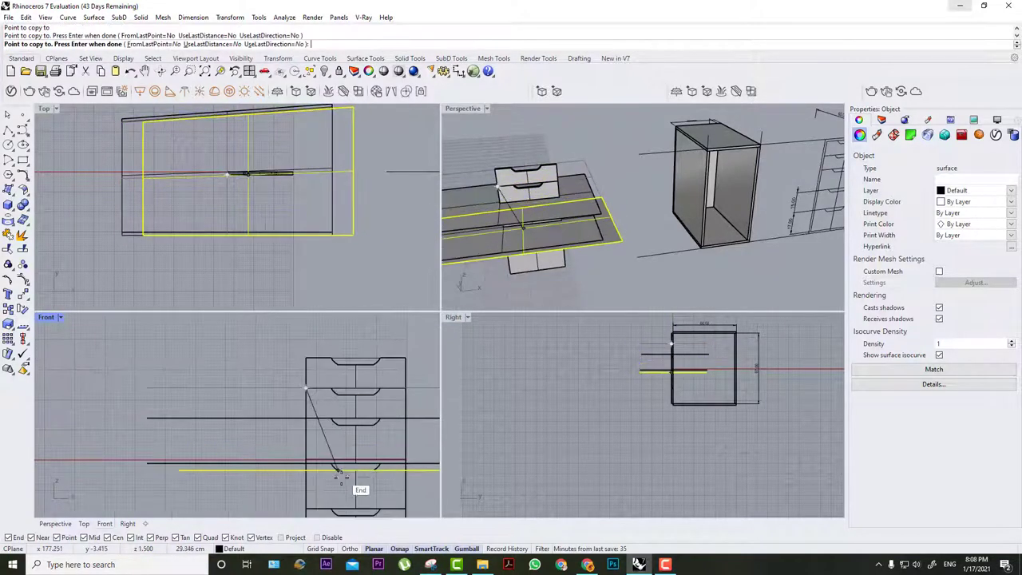
pyautogui.click(268, 413)
pyautogui.rightClick(223, 412)
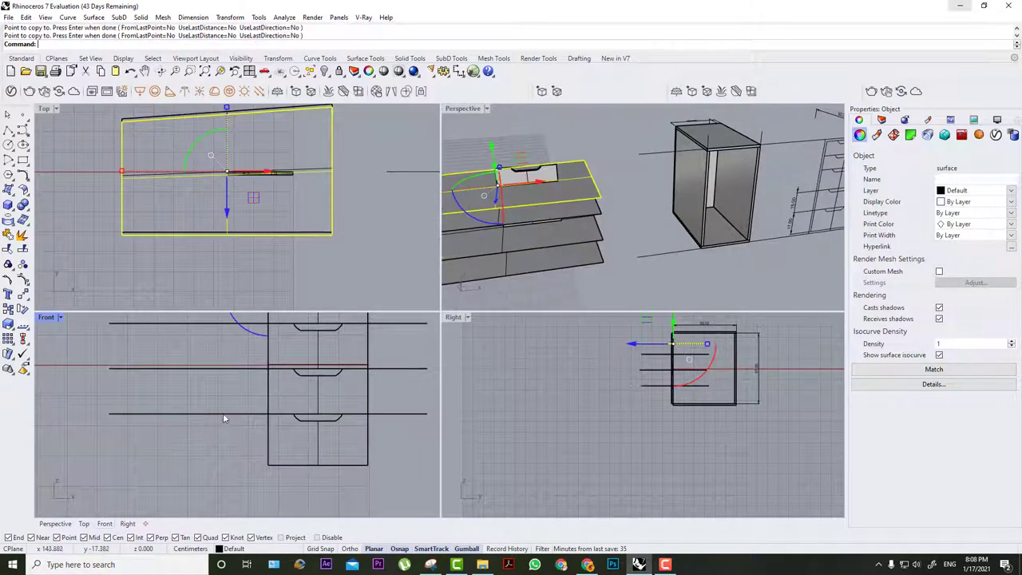
# Split the drawer front panel with the four horizontal surfaces and delete those cutting surfaces.
pyautogui.scroll(-6, 409, 415)
pyautogui.moveTo(551, 172); pyautogui.dragTo(586, 155, button='right')
pyautogui.click(587, 156)
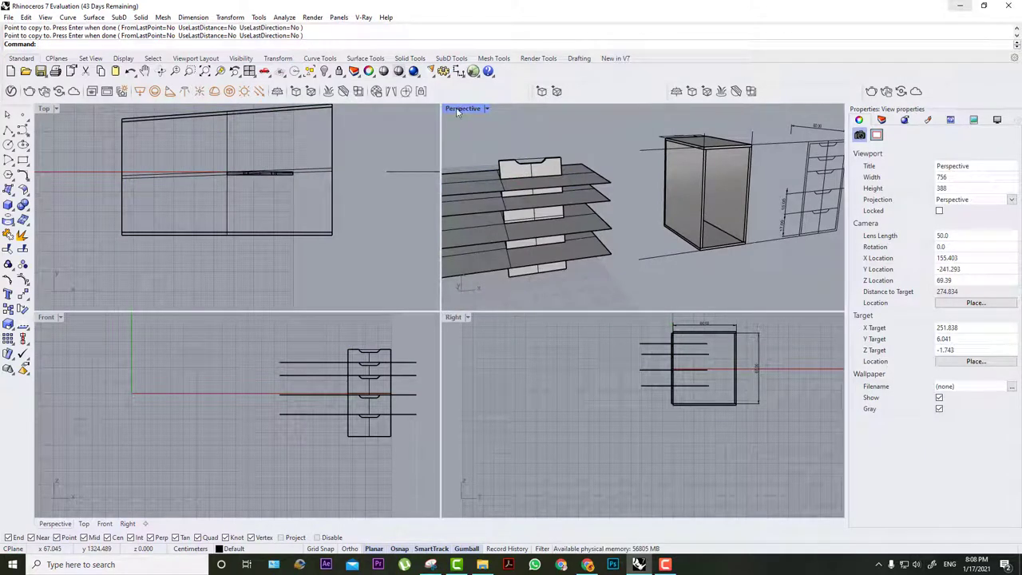
pyautogui.doubleClick(456, 107)
pyautogui.moveTo(400, 245); pyautogui.dragTo(429, 214, button='right')
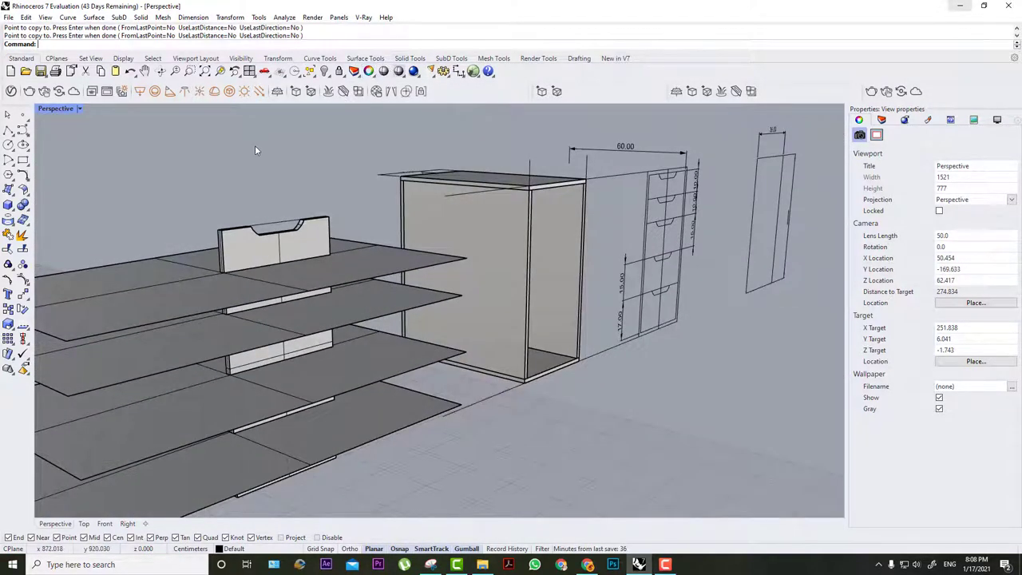
pyautogui.write('plit')
pyautogui.press('Return')
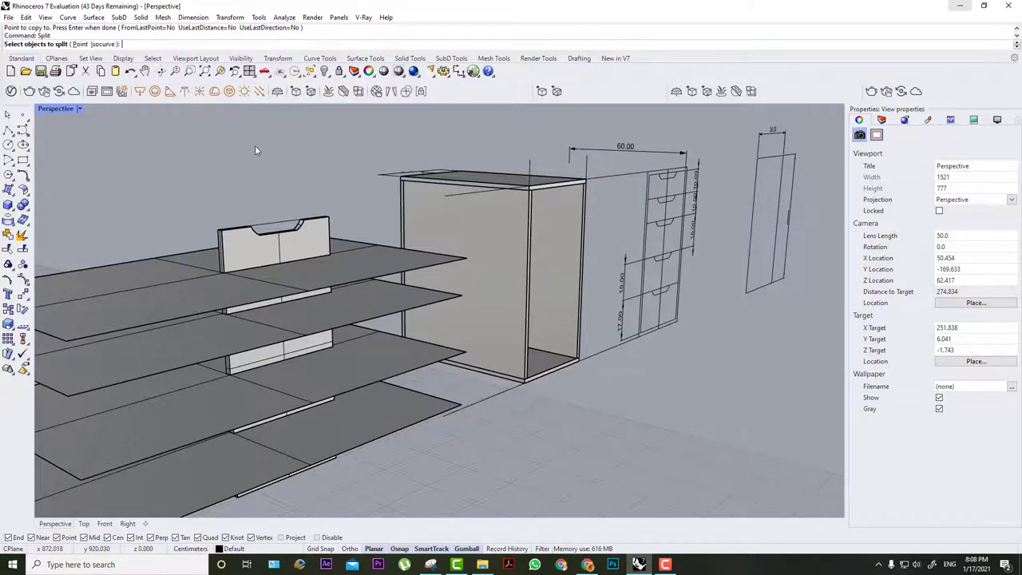
pyautogui.click(239, 252)
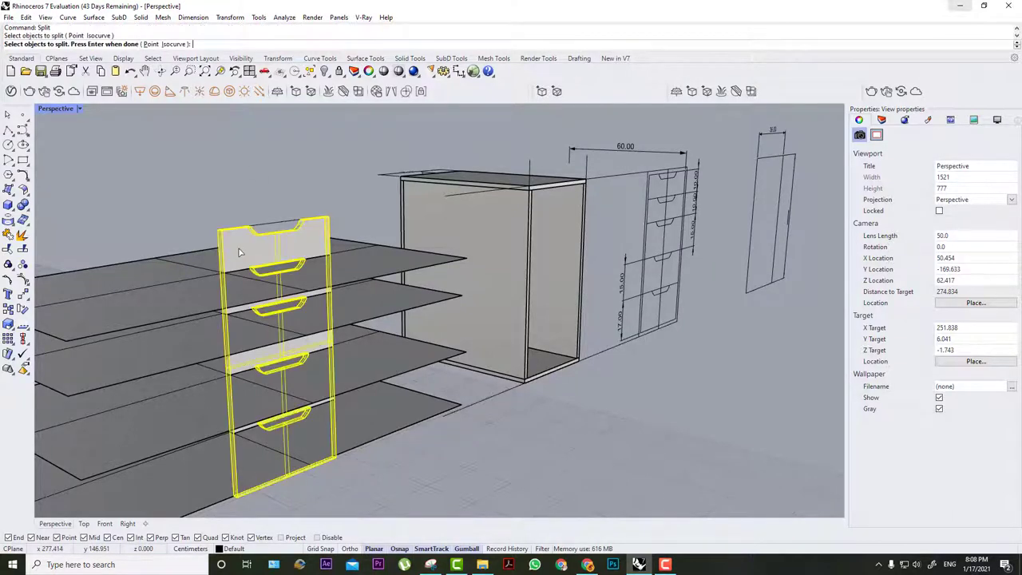
pyautogui.press('Return')
pyautogui.scroll(-5, 229, 199)
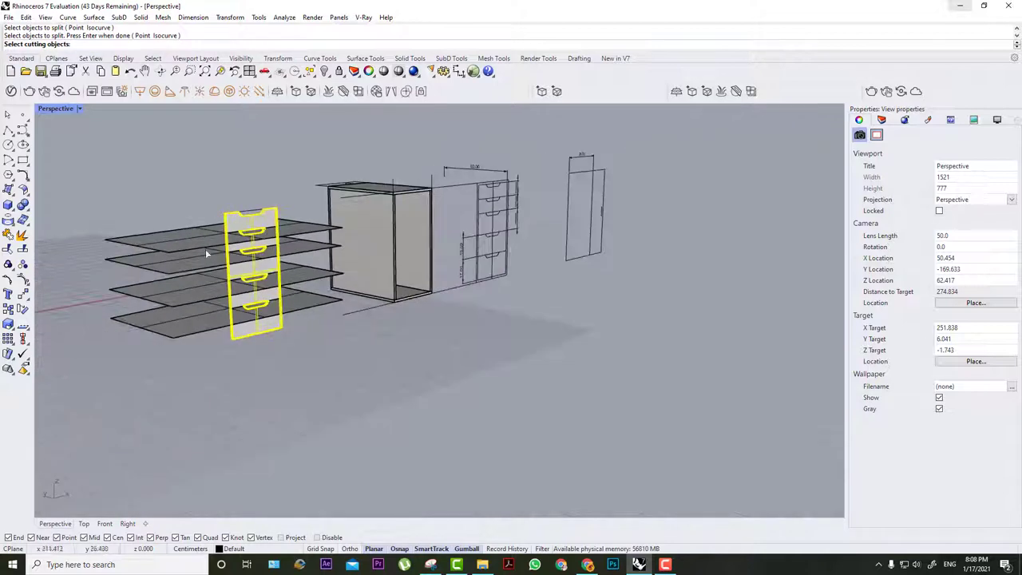
pyautogui.moveTo(132, 403); pyautogui.dragTo(113, 423)
pyautogui.press('Return')
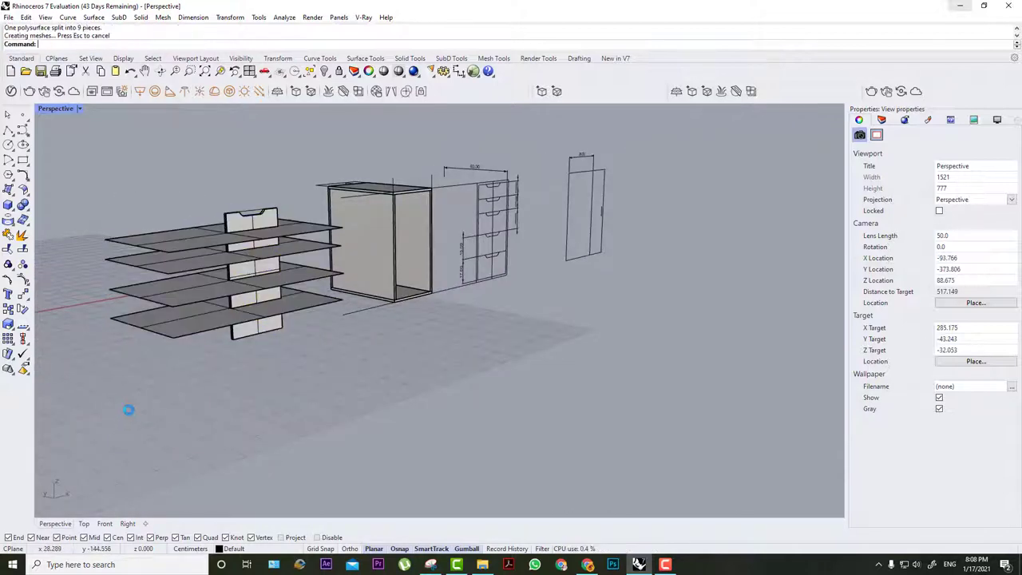
pyautogui.moveTo(121, 366); pyautogui.dragTo(111, 373)
pyautogui.press('Delete')
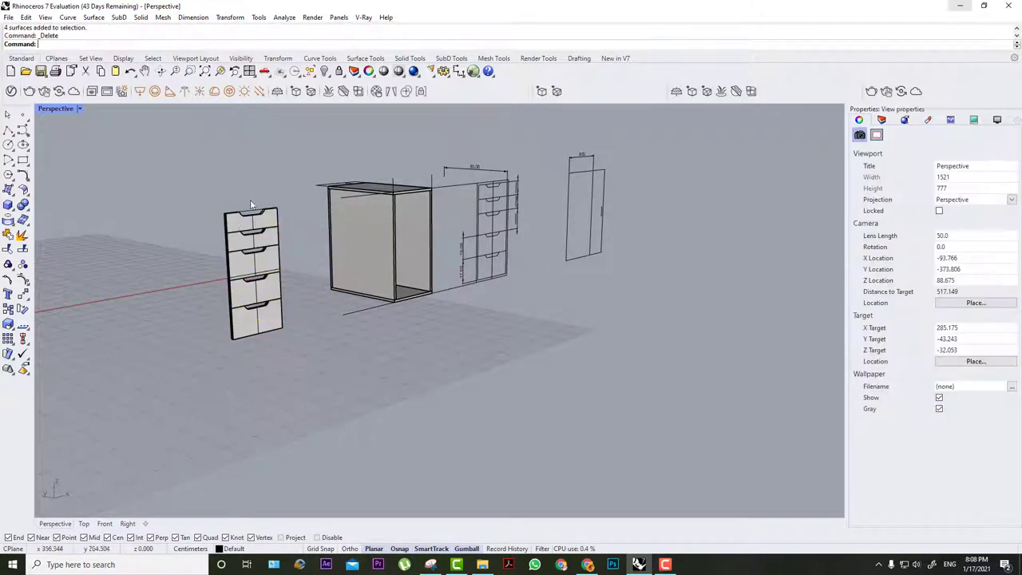
# Check by selecting them one at a time that the five drawer fronts are separate pieces.
pyautogui.scroll(5, 238, 230)
pyautogui.click(264, 216)
pyautogui.click(264, 268)
pyautogui.click(264, 319)
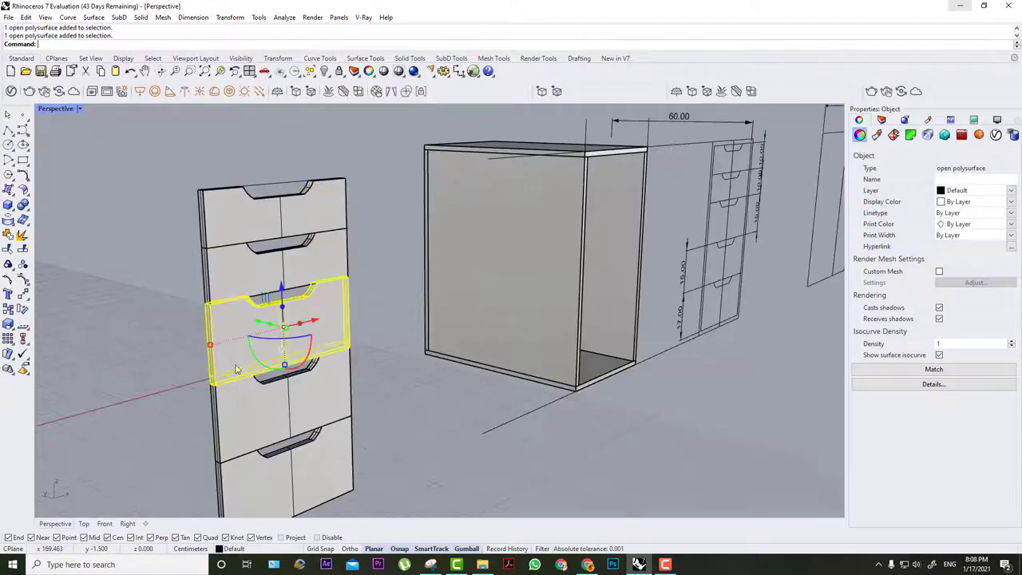
pyautogui.click(265, 444)
pyautogui.click(268, 494)
pyautogui.click(371, 261)
pyautogui.scroll(-7, 365, 183)
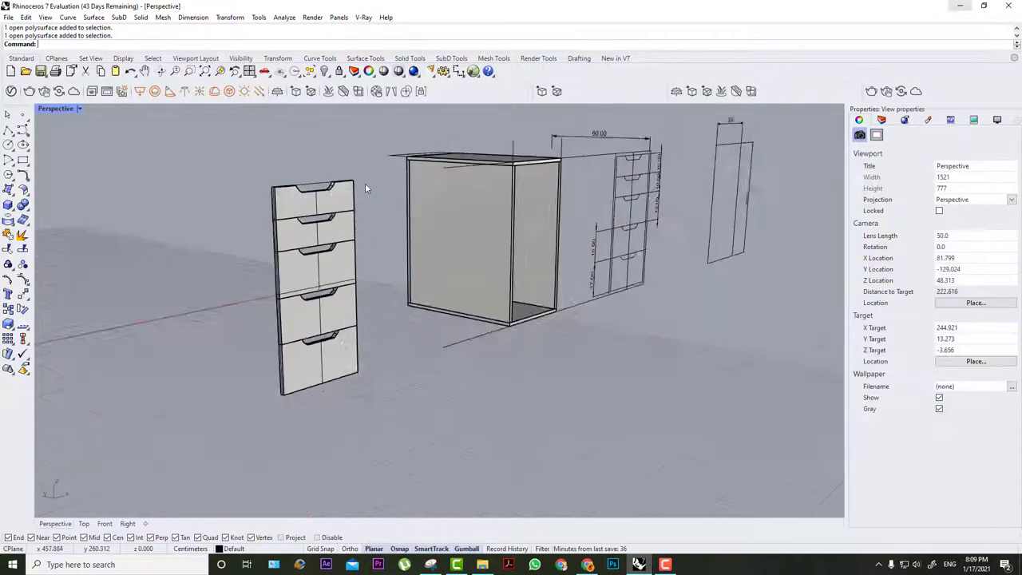
pyautogui.scroll(7, 365, 181)
pyautogui.scroll(-8, 364, 180)
# Move all the drawer fronts and their curves by a front corner to the inner front corner of the cabinet carcass.
pyautogui.click(362, 174)
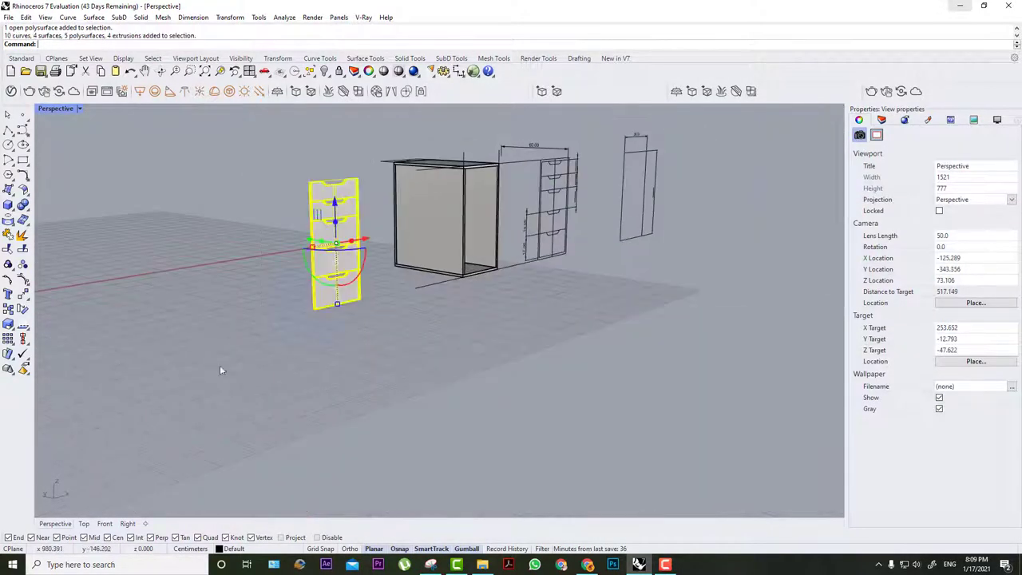
pyautogui.doubleClick(66, 109)
pyautogui.scroll(-6, 286, 217)
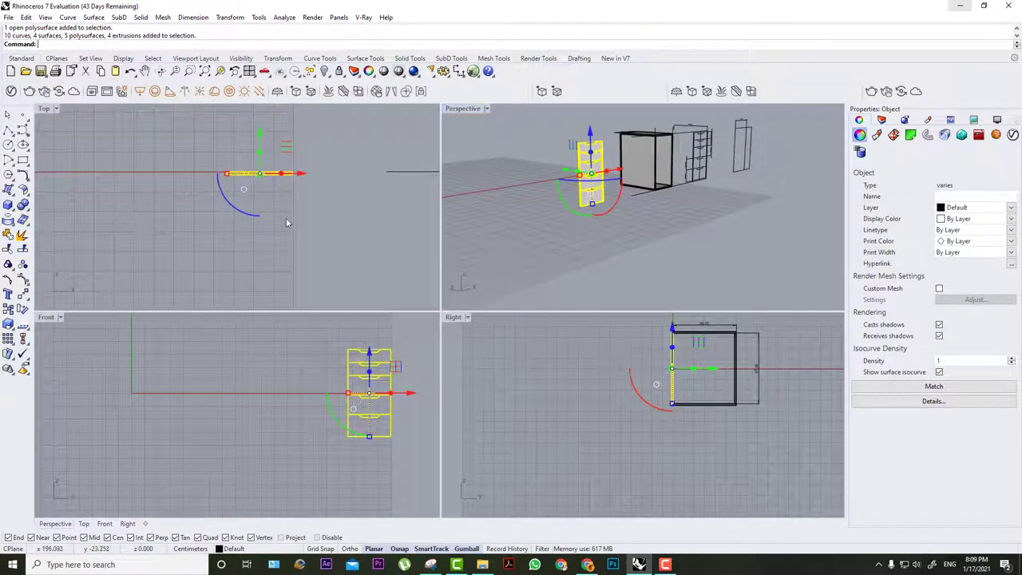
pyautogui.scroll(6, 320, 188)
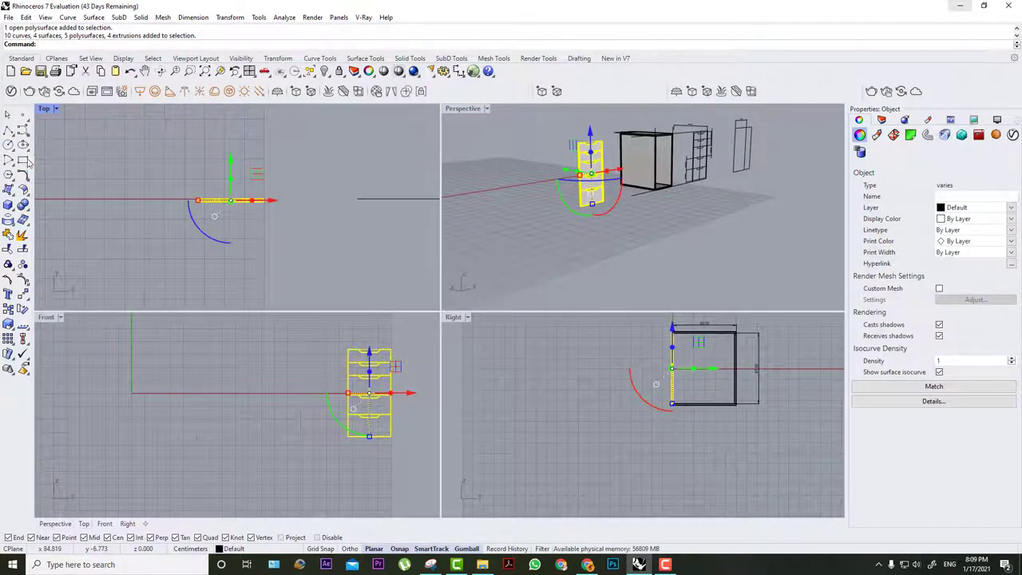
pyautogui.click(23, 294)
pyautogui.scroll(4, 304, 196)
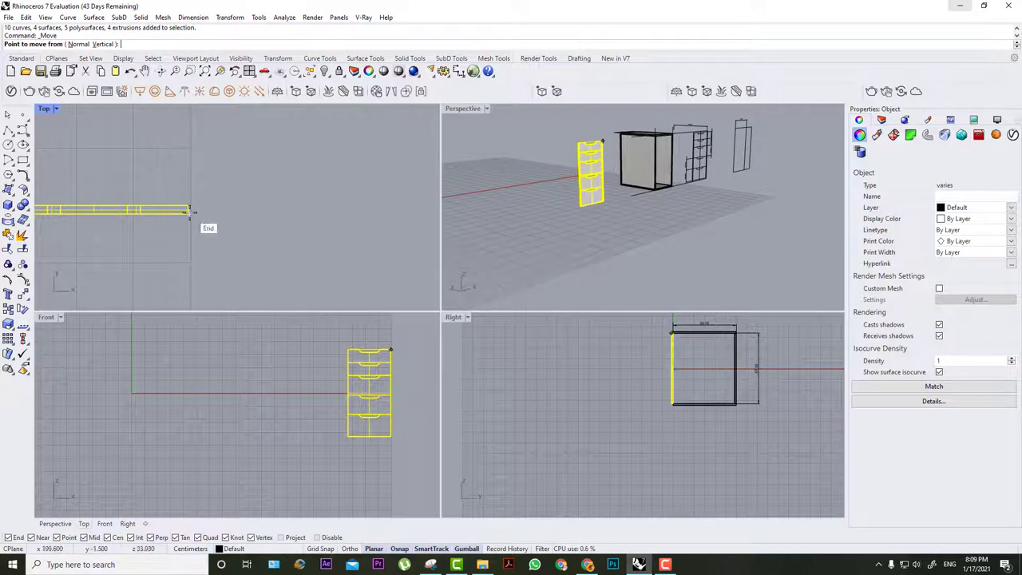
pyautogui.click(190, 210)
pyautogui.scroll(-3, 285, 209)
pyautogui.scroll(3, 383, 206)
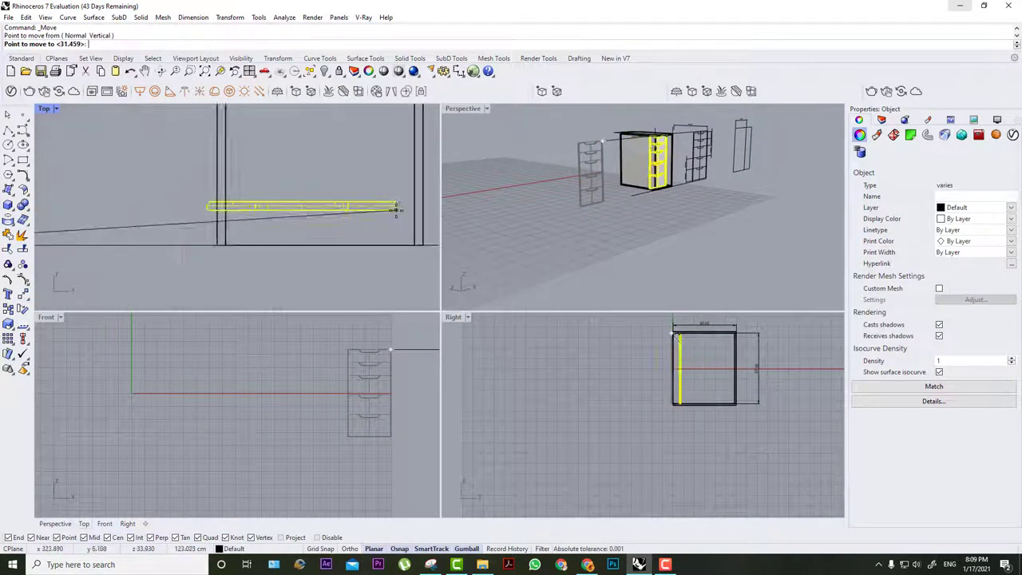
pyautogui.scroll(2, 397, 210)
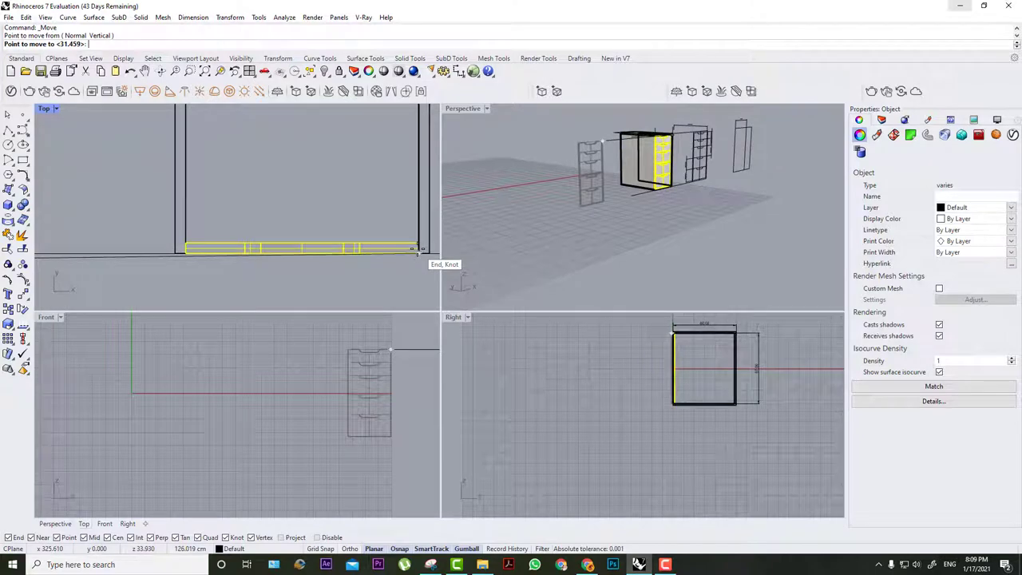
pyautogui.click(416, 250)
pyautogui.press('Escape')
# Examine how the drawer fronts sit in the cabinet carcass, in perspective and in the enlarged Front view.
pyautogui.scroll(6, 663, 138)
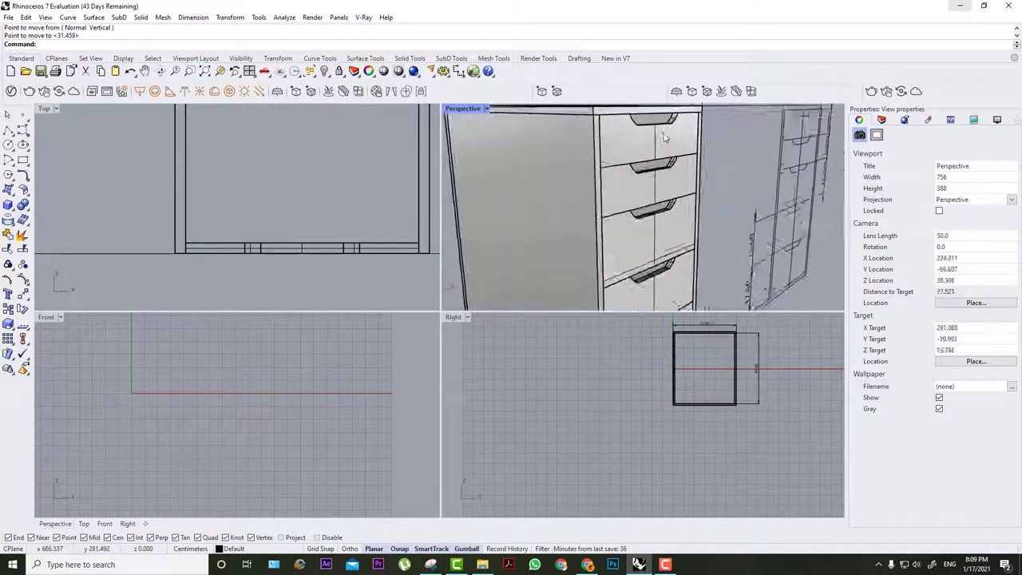
pyautogui.scroll(-2, 663, 138)
pyautogui.doubleClick(467, 110)
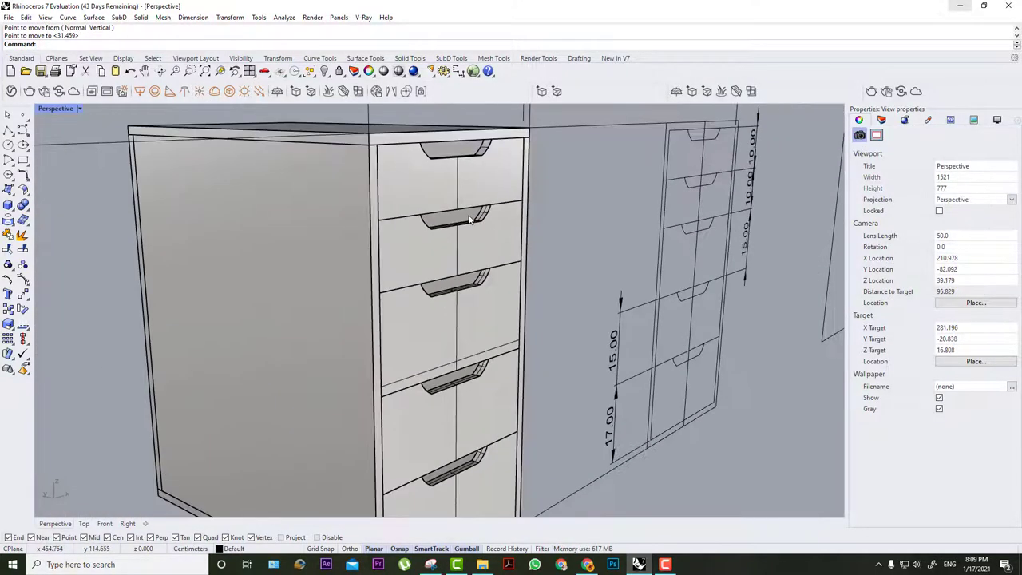
pyautogui.scroll(-3, 470, 219)
pyautogui.moveTo(502, 209); pyautogui.dragTo(428, 238, button='right')
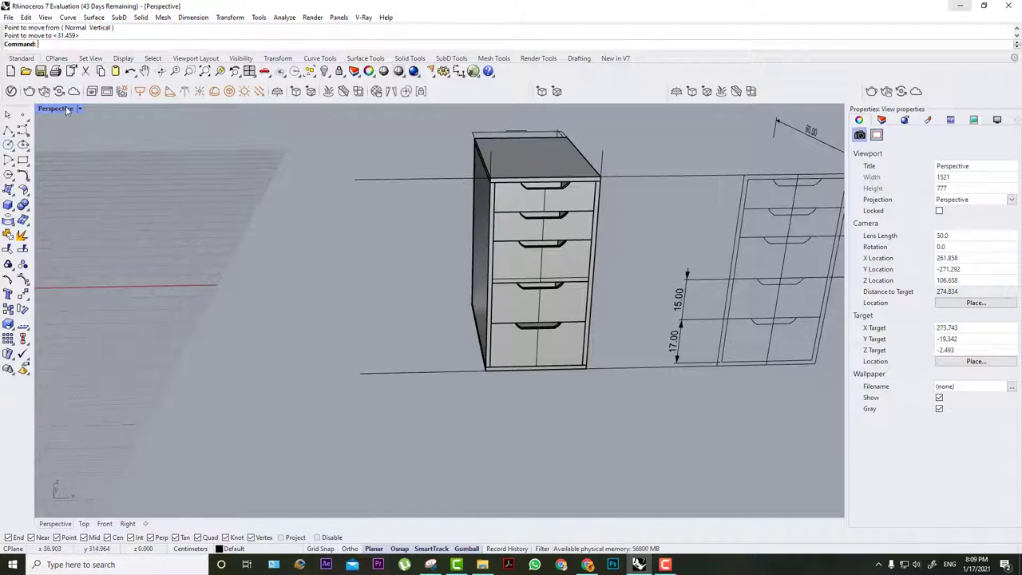
pyautogui.hotkey('ctrl', 'm')
pyautogui.scroll(-5, 588, 332)
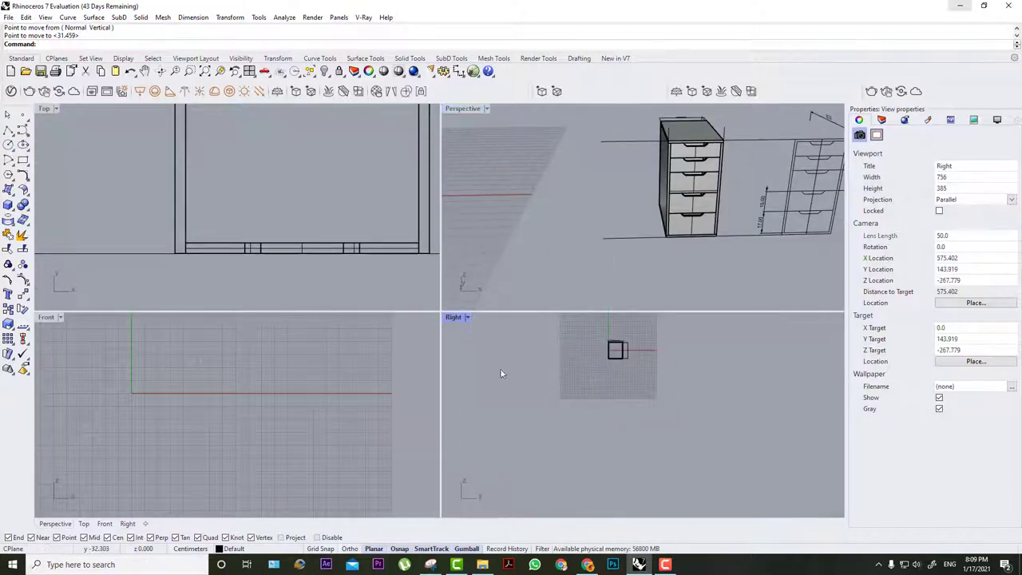
pyautogui.scroll(-5, 285, 365)
pyautogui.scroll(5, 300, 394)
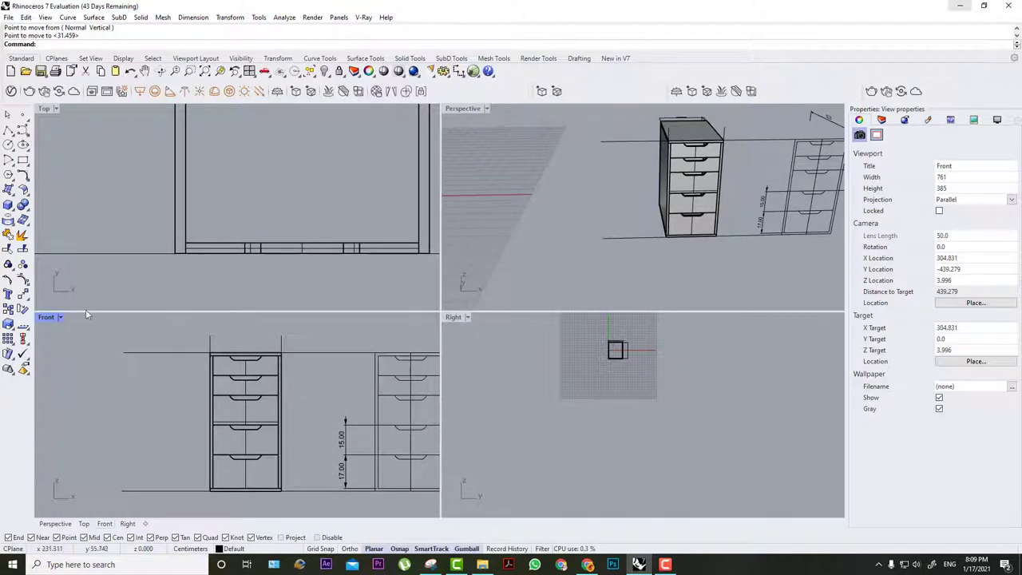
pyautogui.doubleClick(50, 318)
pyautogui.scroll(4, 461, 206)
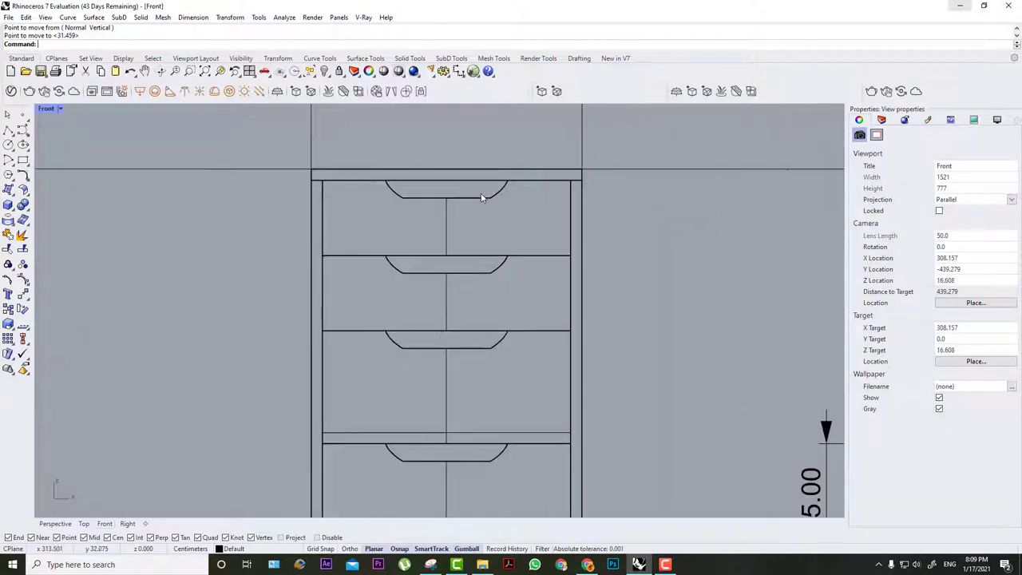
pyautogui.click(483, 198)
pyautogui.press('Escape')
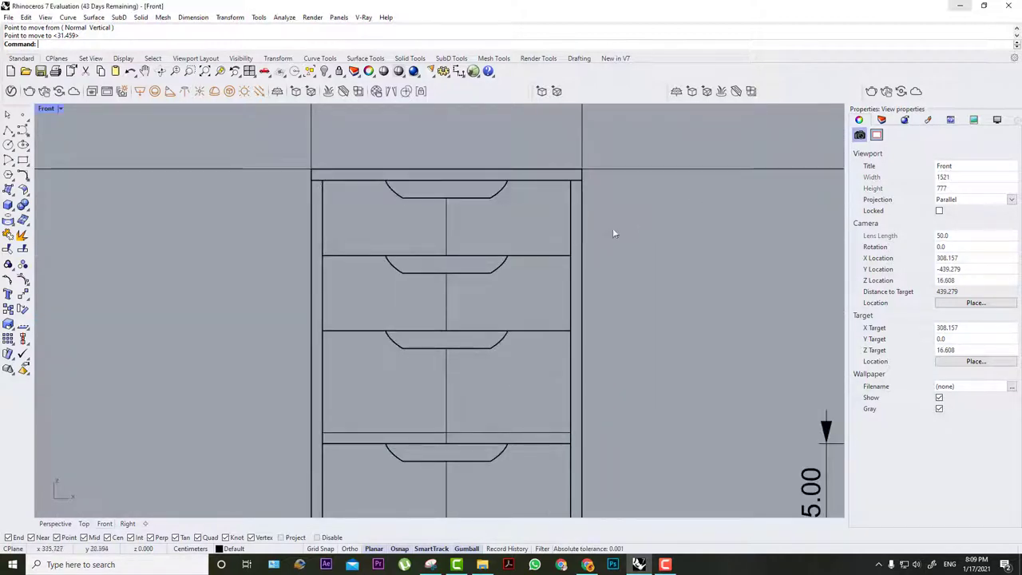
# Dimension the width of a drawer front between the cabinet's side panels in the Front view, placing the dimension above the cabinet.
pyautogui.scroll(-4, 571, 243)
pyautogui.scroll(-2, 559, 264)
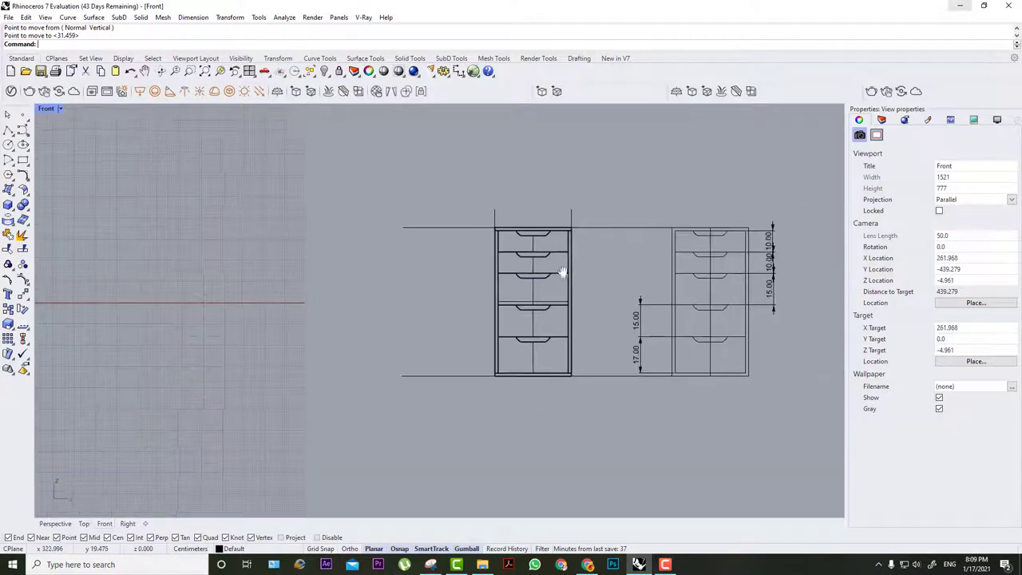
pyautogui.scroll(4, 668, 239)
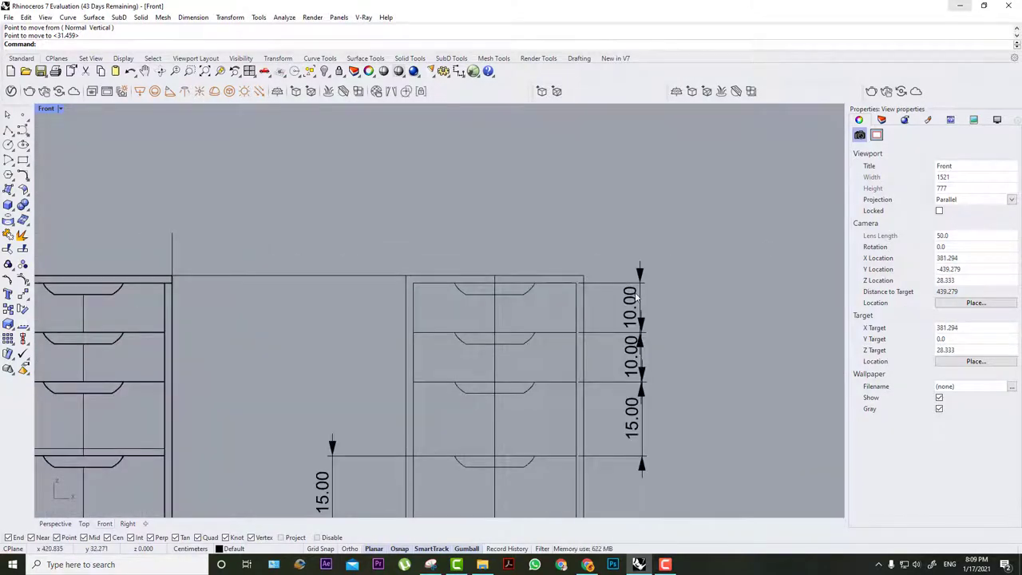
pyautogui.scroll(-2, 631, 294)
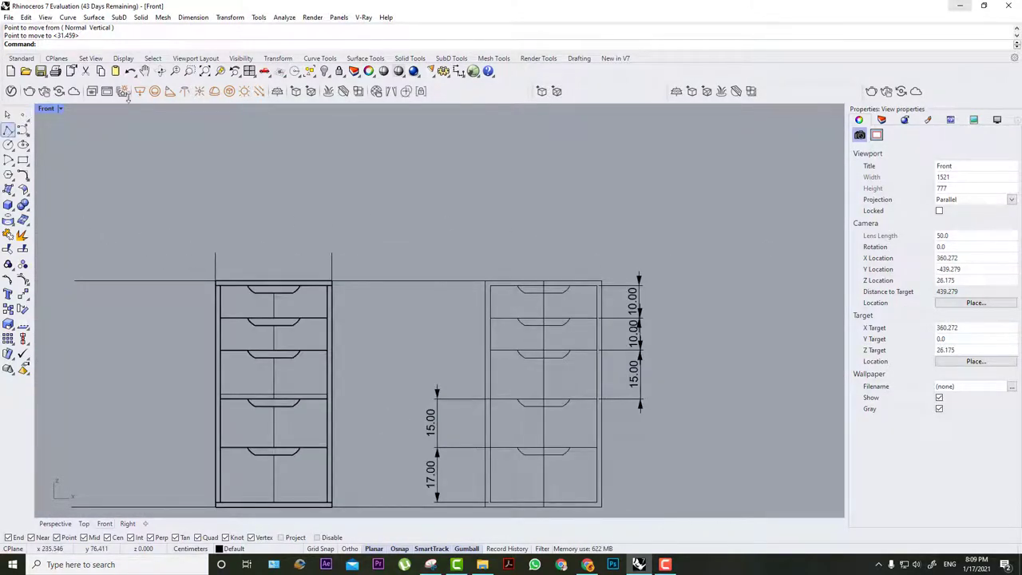
pyautogui.click(458, 71)
pyautogui.scroll(3, 203, 327)
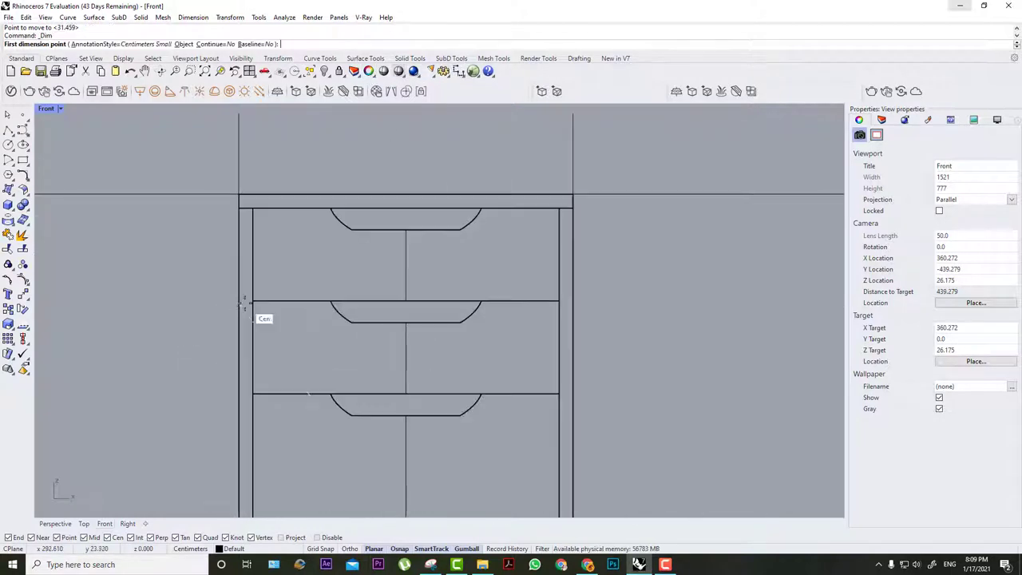
pyautogui.click(253, 301)
pyautogui.click(556, 301)
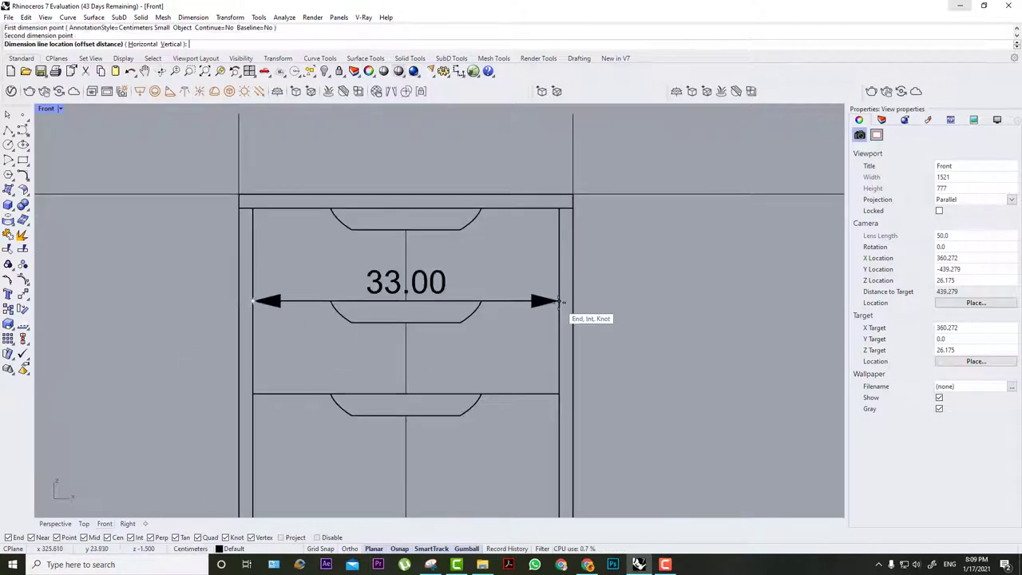
pyautogui.click(482, 143)
pyautogui.scroll(-3, 416, 201)
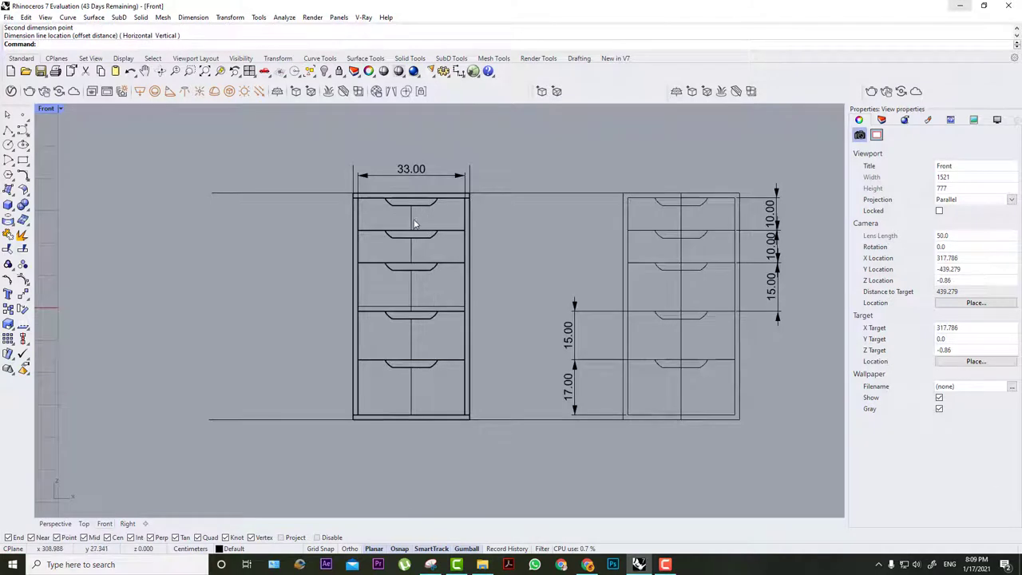
# Draw a 33 by 10 cm rectangle in the Front view, starting beside the cabinet carcass.
pyautogui.moveTo(423, 227); pyautogui.dragTo(536, 255, button='right')
pyautogui.click(23, 160)
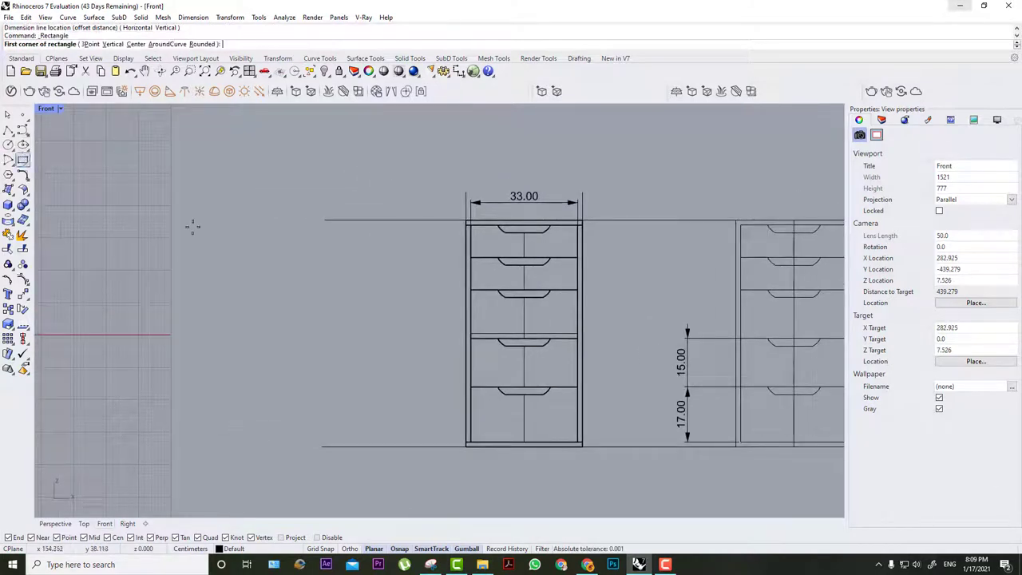
pyautogui.click(366, 279)
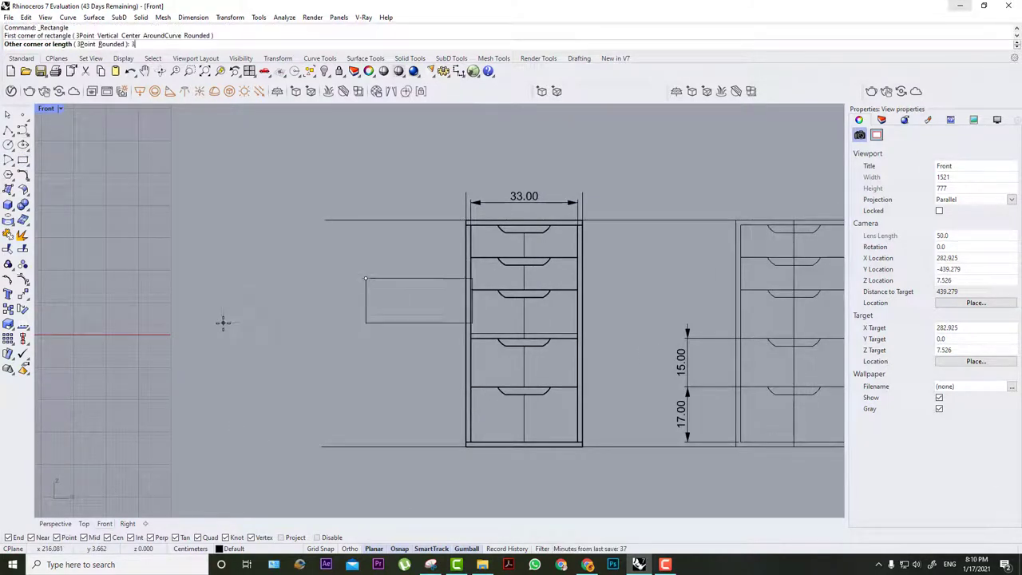
pyautogui.write('33')
pyautogui.press('Return')
pyautogui.scroll(-3, 223, 322)
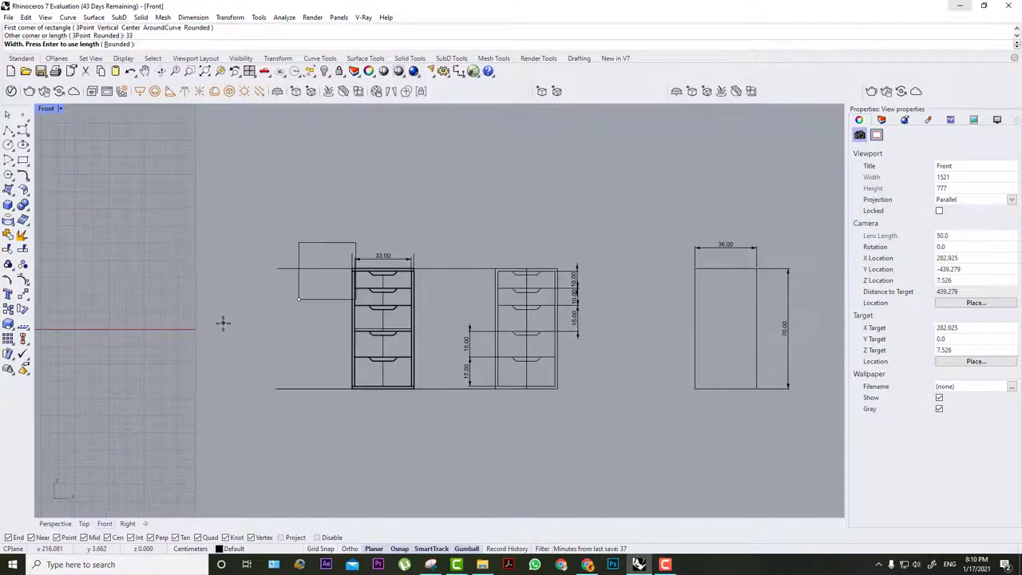
pyautogui.write('10')
pyautogui.press('Return')
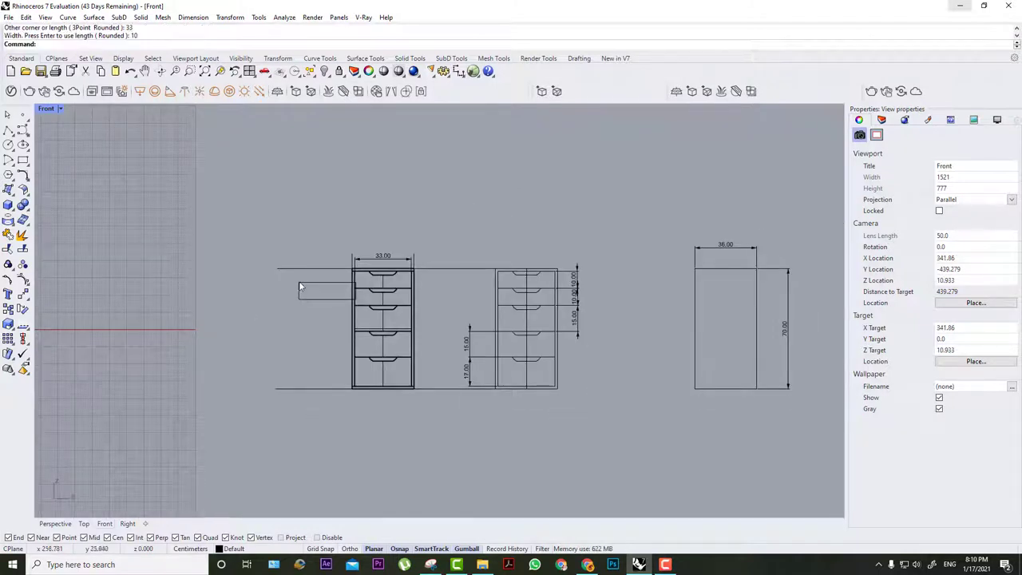
# Move the 33 by 10 cm rectangle up and away from the cabinet into free space in the Front view.
pyautogui.scroll(3, 311, 281)
pyautogui.moveTo(273, 334); pyautogui.dragTo(273, 334)
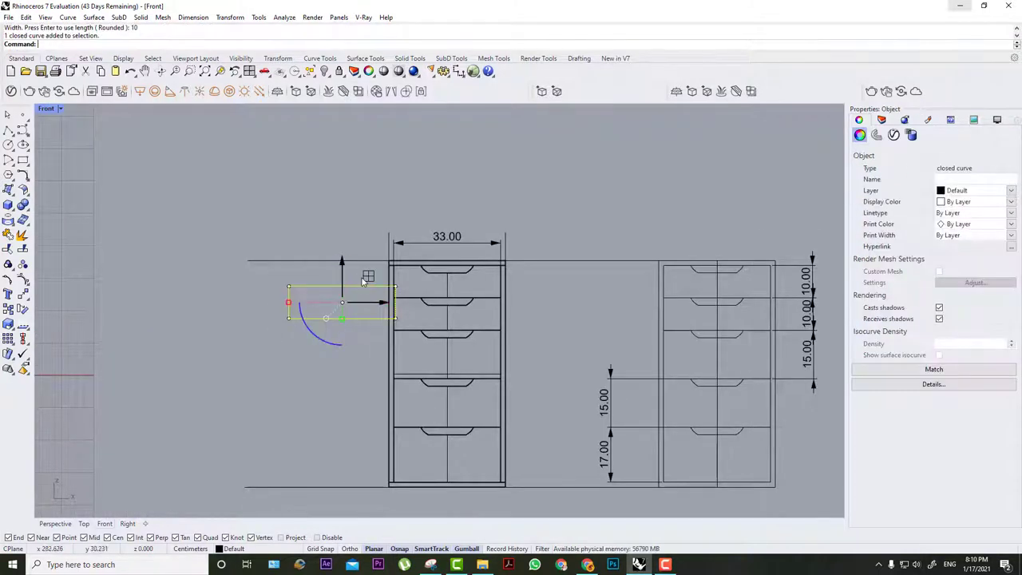
pyautogui.moveTo(363, 277); pyautogui.dragTo(172, 177)
pyautogui.moveTo(274, 173); pyautogui.dragTo(335, 196, button='right')
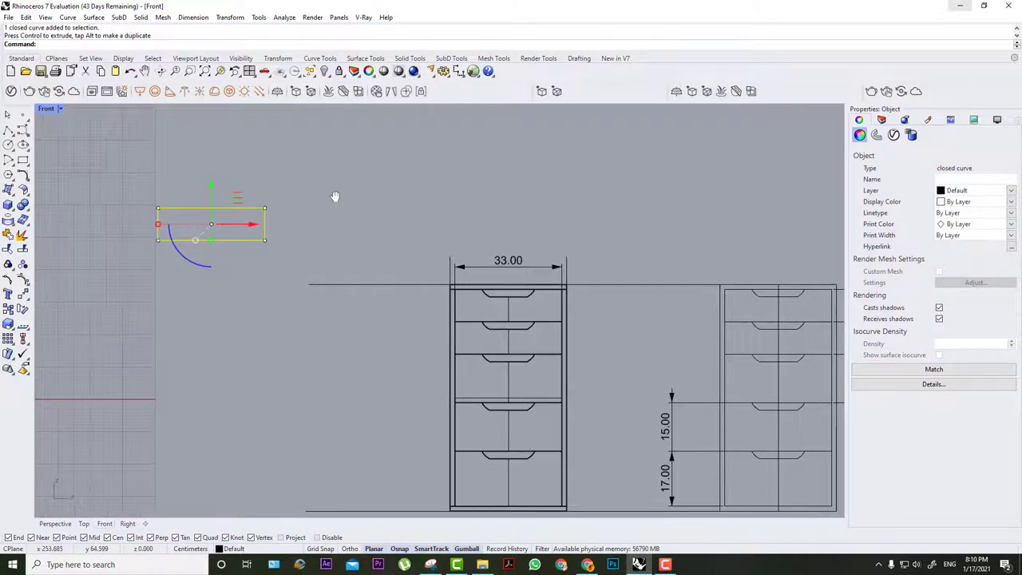
# In the Top view, draw a polyline from the carcass's inner back corner 3 cm forward, then straight across past the opposite side panel.
pyautogui.doubleClick(47, 109)
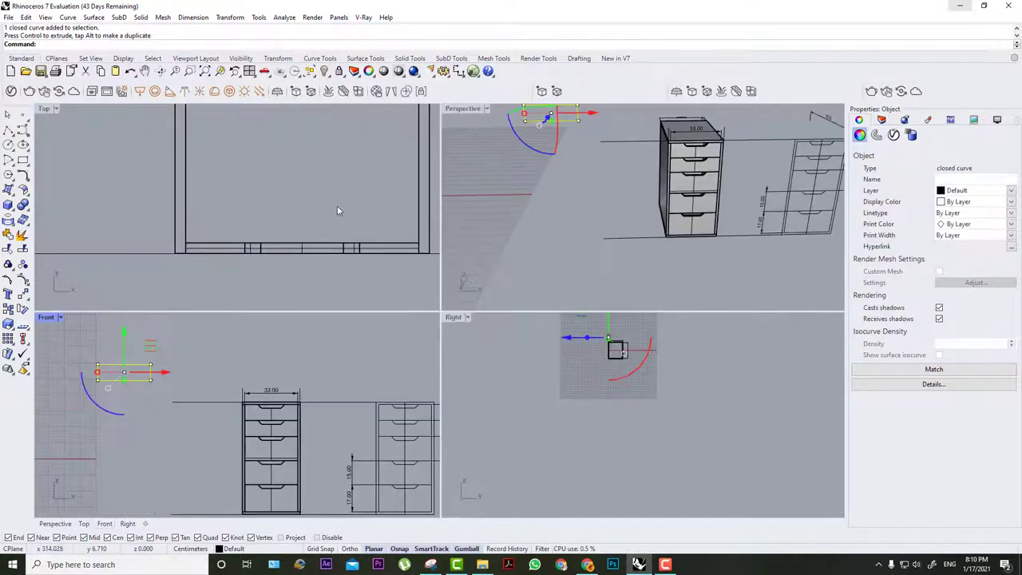
pyautogui.scroll(-14, 336, 207)
pyautogui.scroll(6, 311, 133)
pyautogui.moveTo(351, 219); pyautogui.dragTo(317, 158, button='right')
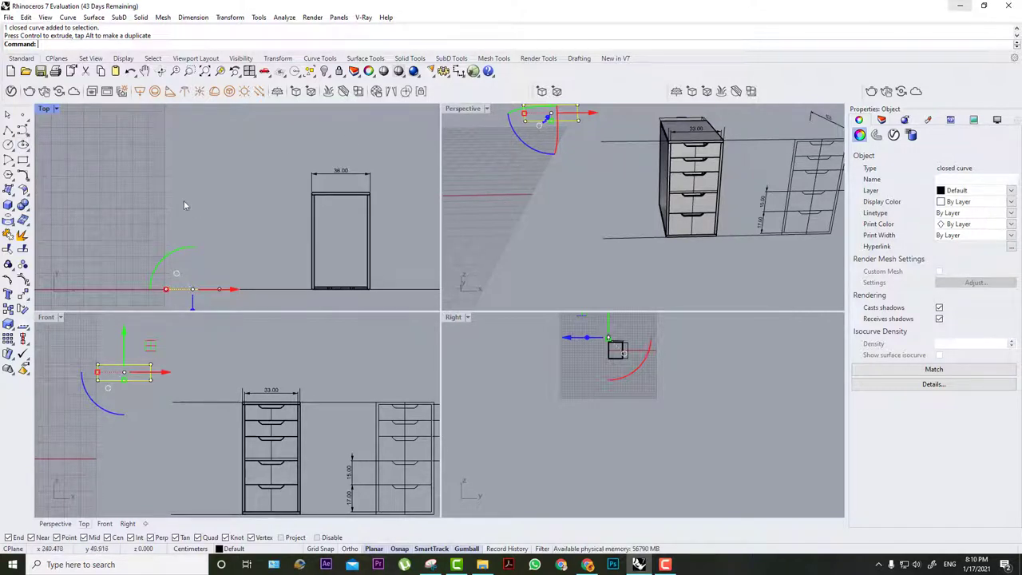
pyautogui.doubleClick(45, 109)
pyautogui.scroll(-2, 469, 299)
pyautogui.scroll(2, 608, 443)
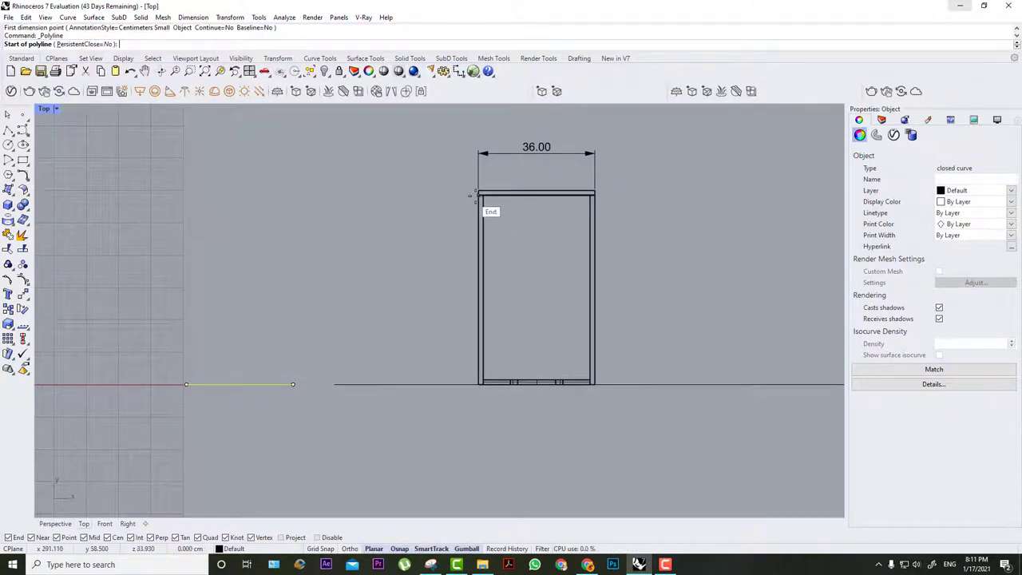
pyautogui.click(8, 128)
pyautogui.scroll(5, 696, 170)
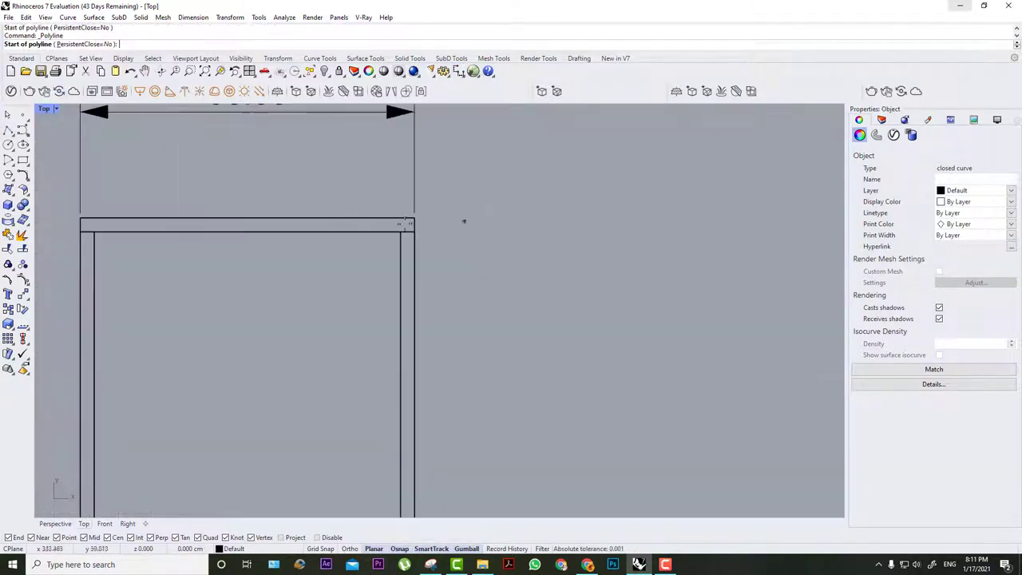
pyautogui.moveTo(214, 228); pyautogui.dragTo(346, 217, button='right')
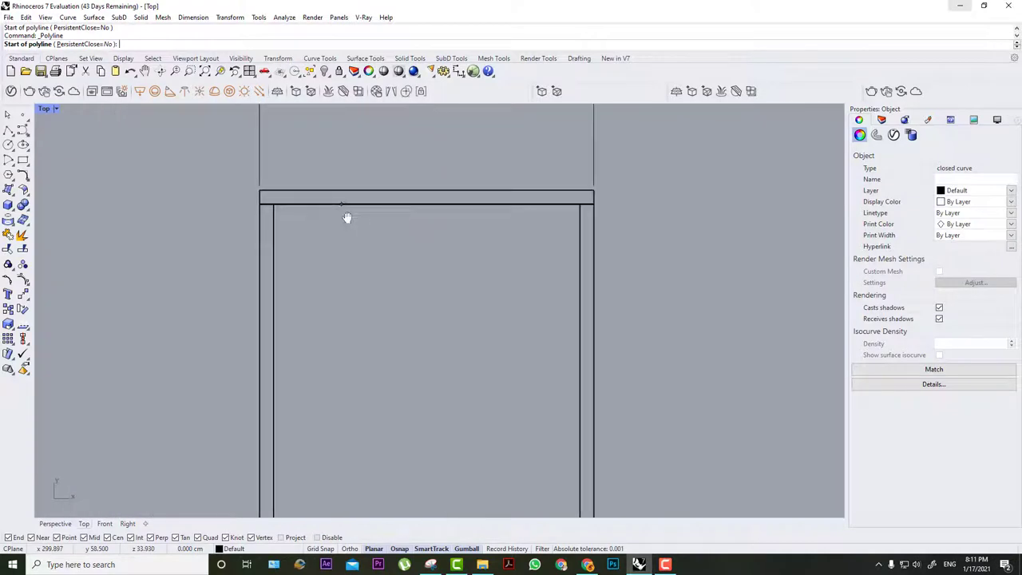
pyautogui.click(274, 204)
pyautogui.write('3')
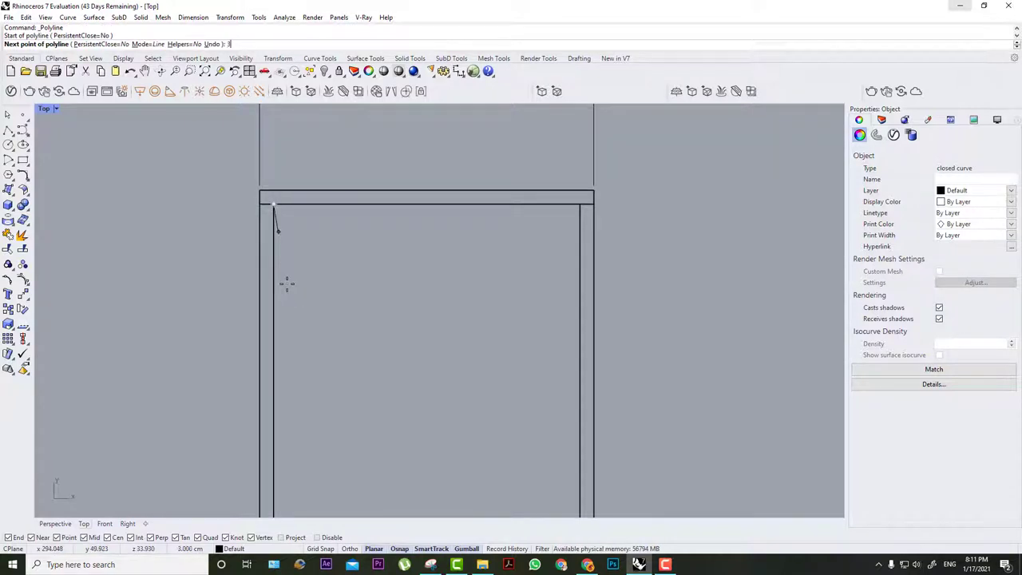
pyautogui.press('Return')
pyautogui.click(286, 284)
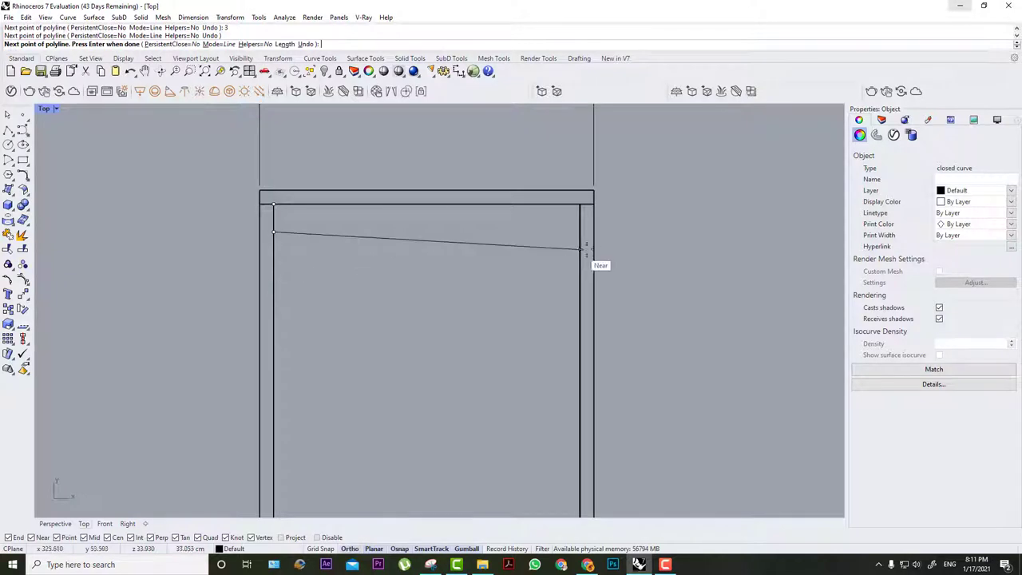
pyautogui.click(652, 226)
pyautogui.press('Return')
# Dimension the depth from the offset line to the back of the drawer fronts, placing the dimension beside the cabinet in the Top view.
pyautogui.scroll(-5, 651, 225)
pyautogui.moveTo(588, 254); pyautogui.dragTo(397, 160, button='right')
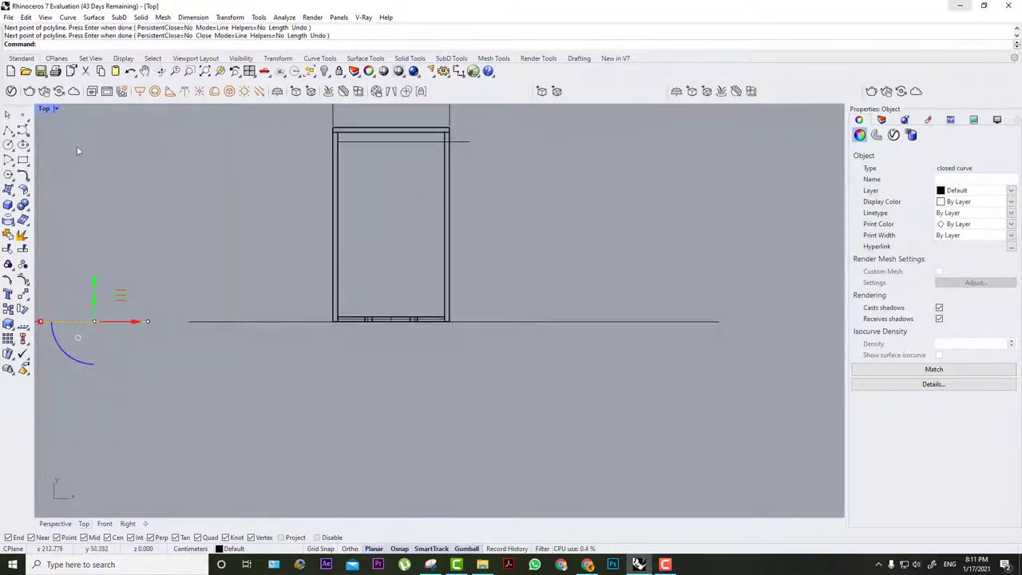
pyautogui.click(455, 71)
pyautogui.click(337, 141)
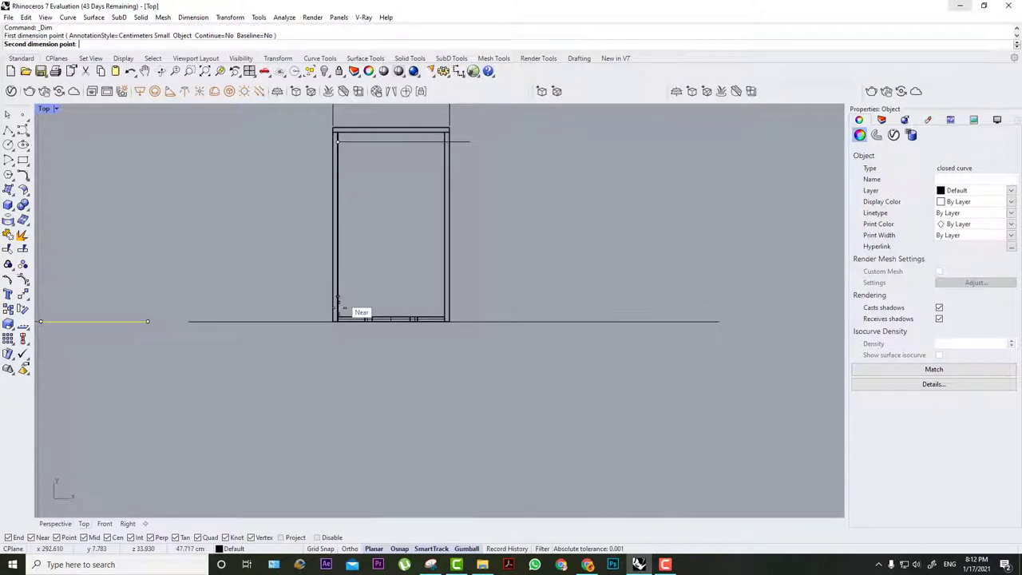
pyautogui.click(338, 318)
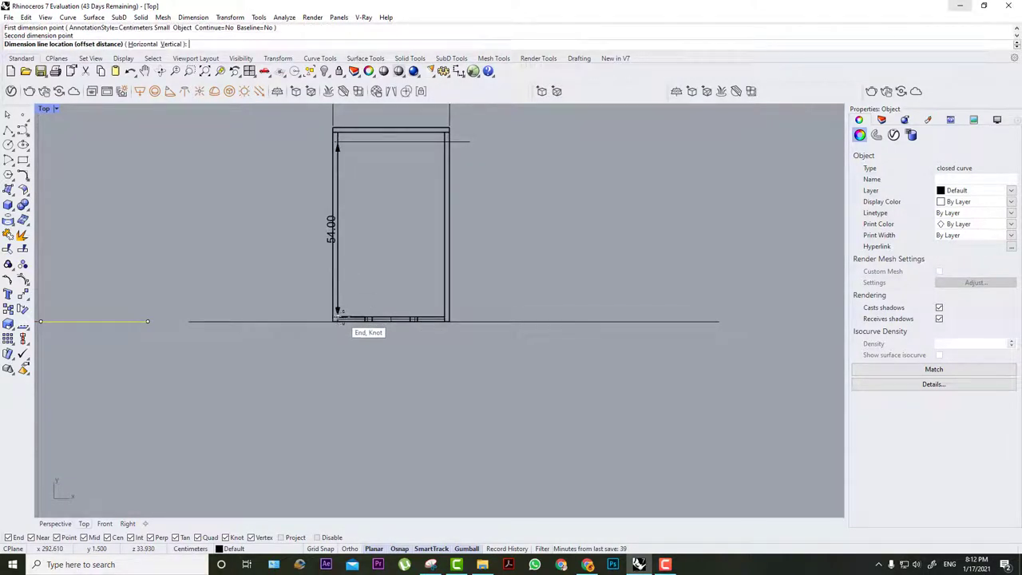
pyautogui.click(548, 285)
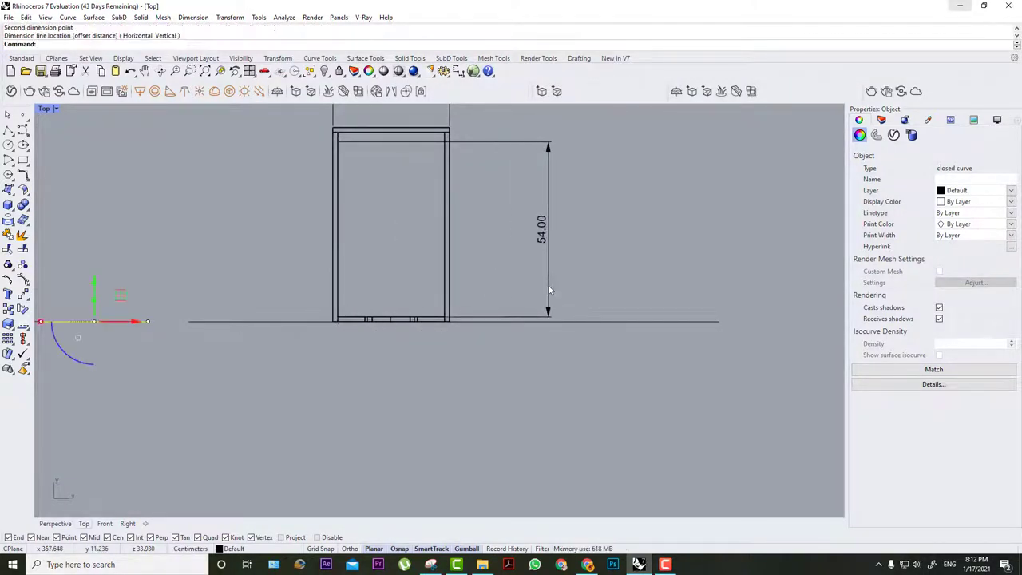
pyautogui.scroll(-2, 587, 293)
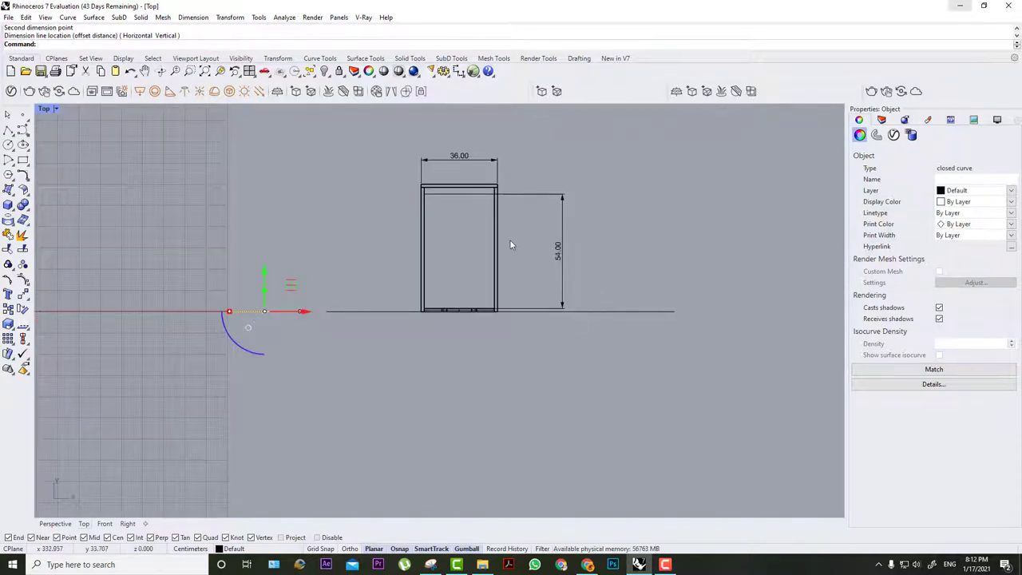
# Dimension the inner width between the side panels at the cabinet's back, placing it inside the overall width dimension.
pyautogui.press('Return')
pyautogui.scroll(2, 423, 194)
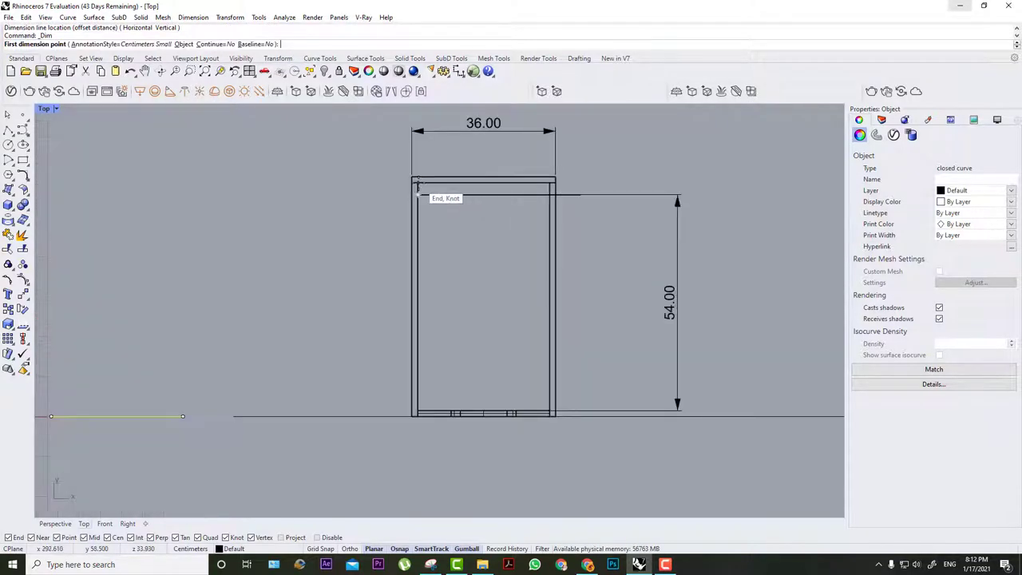
pyautogui.click(417, 184)
pyautogui.click(549, 183)
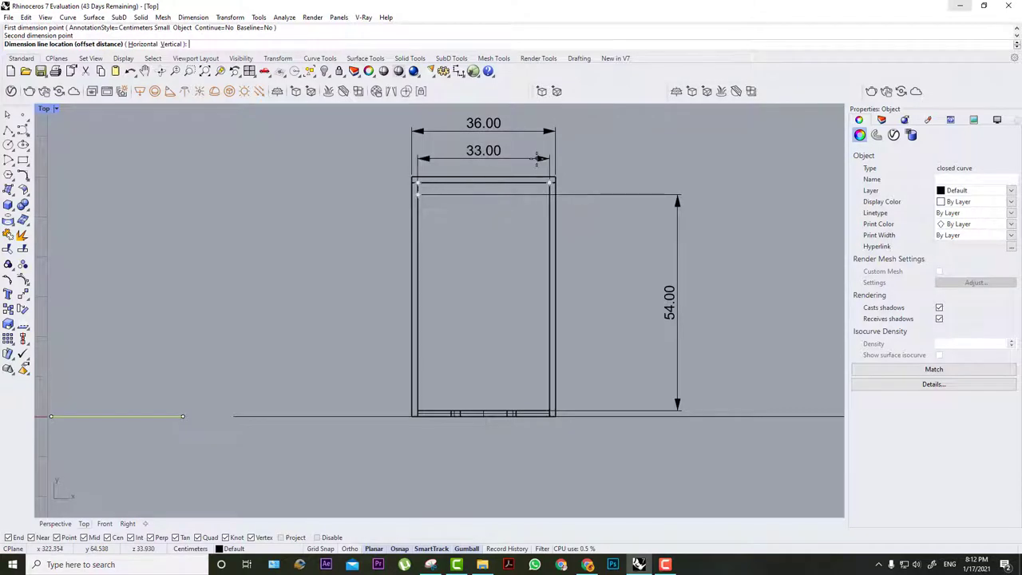
pyautogui.click(539, 158)
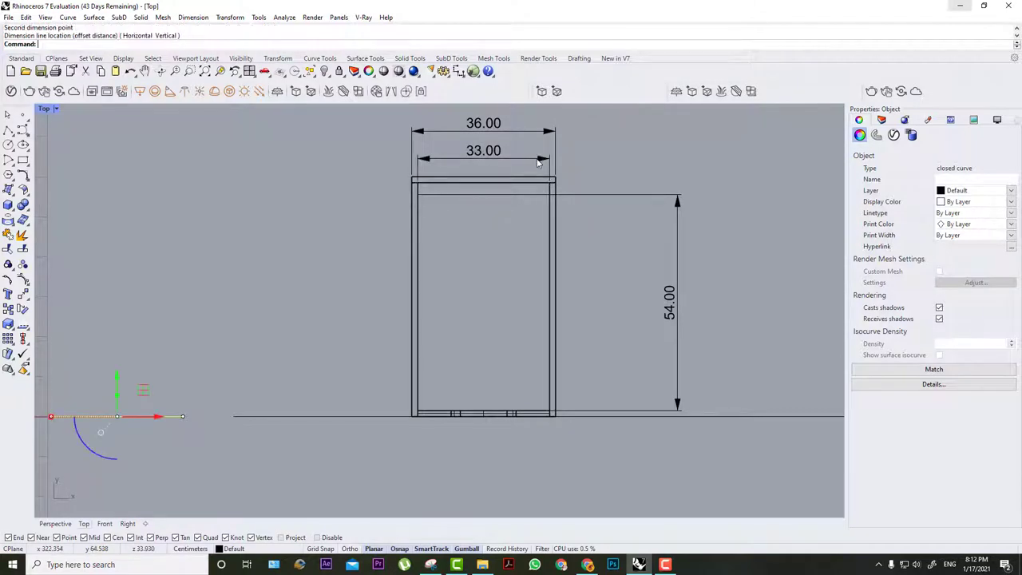
# Draw a 54 by 33 cm rectangle in the Top view, in the free space beside the cabinet.
pyautogui.click(23, 160)
pyautogui.click(165, 151)
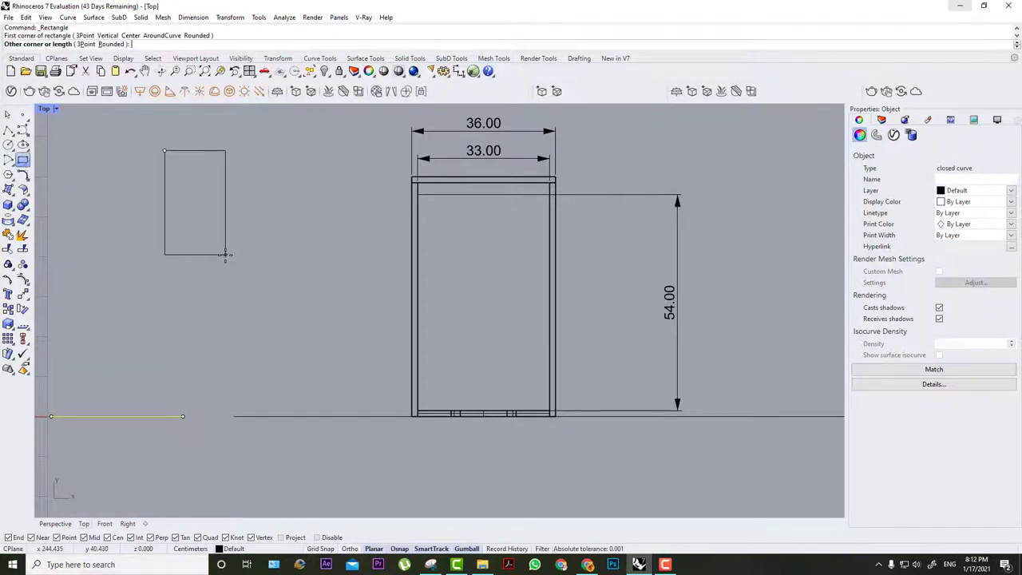
pyautogui.write('54')
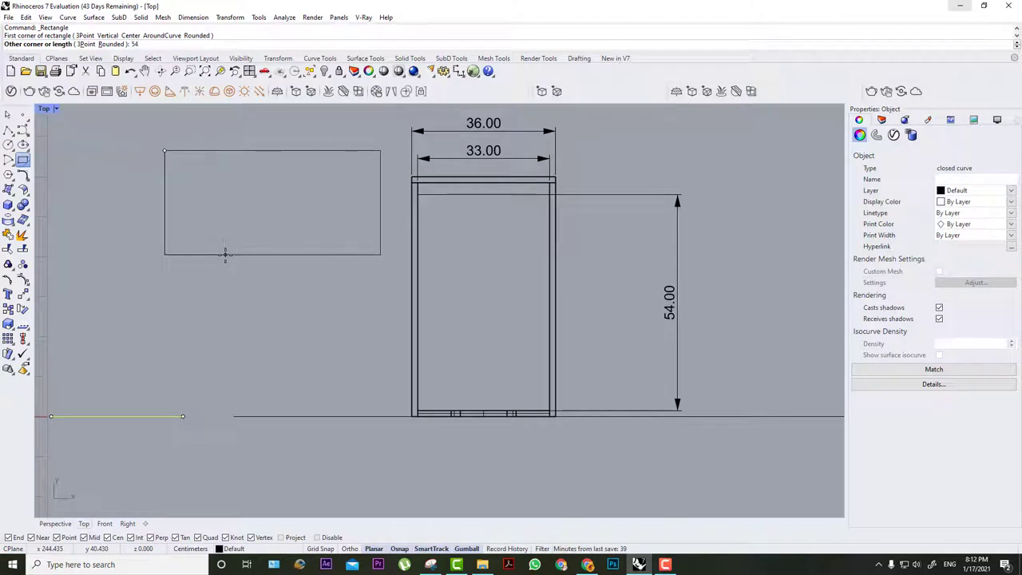
pyautogui.press('Return')
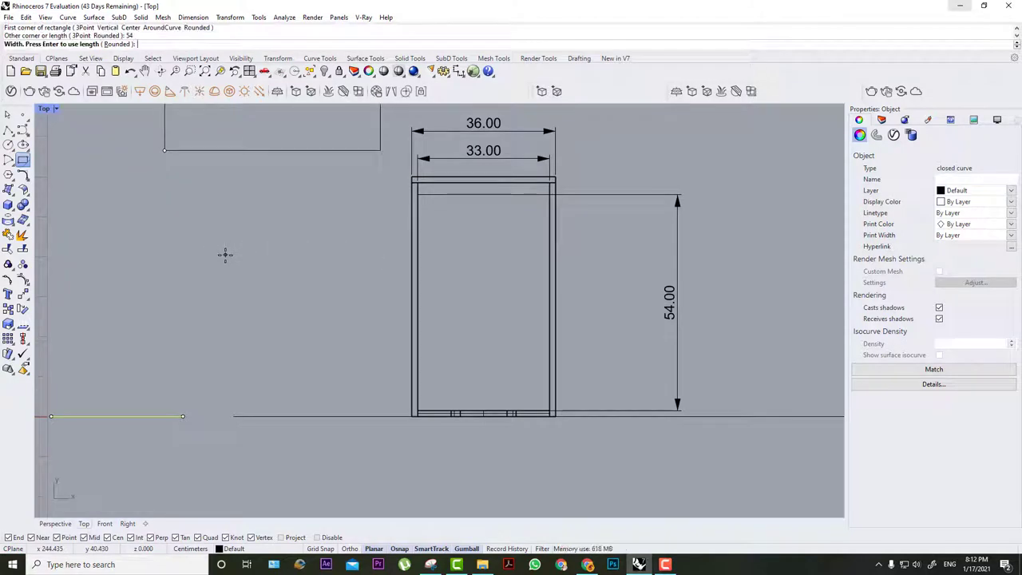
pyautogui.write('33')
pyautogui.press('Return')
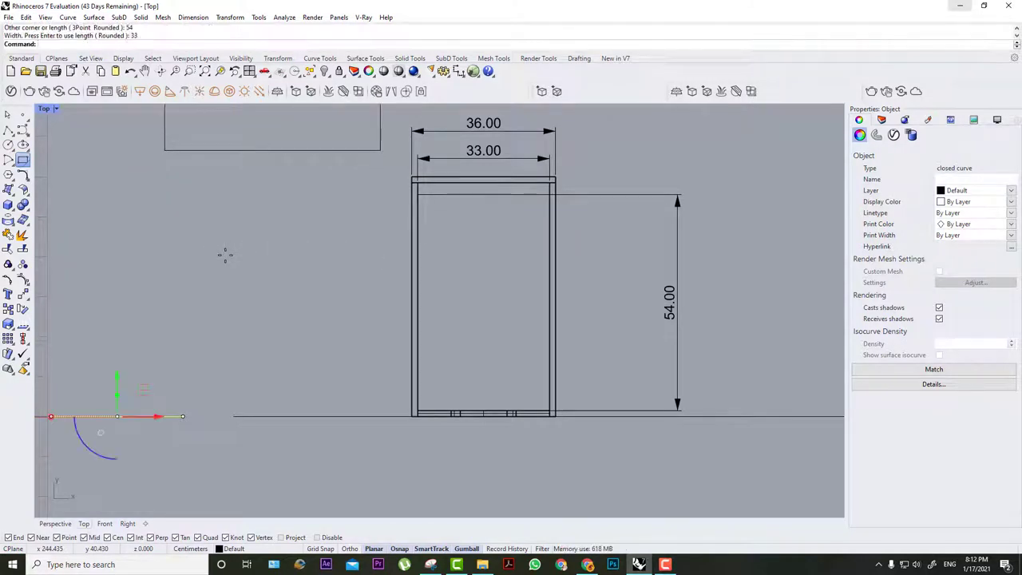
# Rotate the 54 by 33 cm rectangle 90 degrees to match the cabinet's depth direction and move it beside the cabinet plan.
pyautogui.scroll(-3, 225, 254)
pyautogui.click(224, 153)
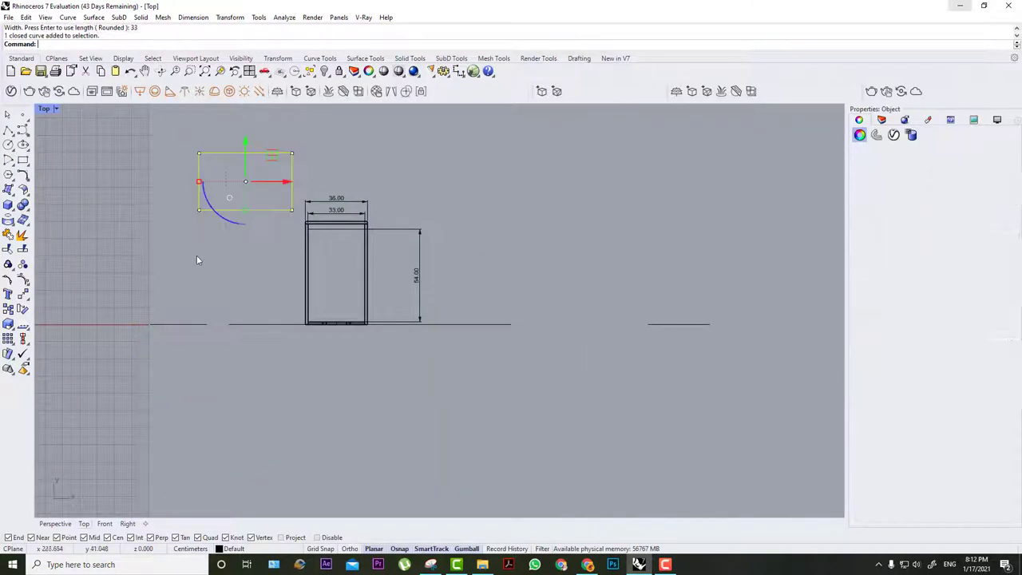
pyautogui.moveTo(224, 217); pyautogui.dragTo(282, 227)
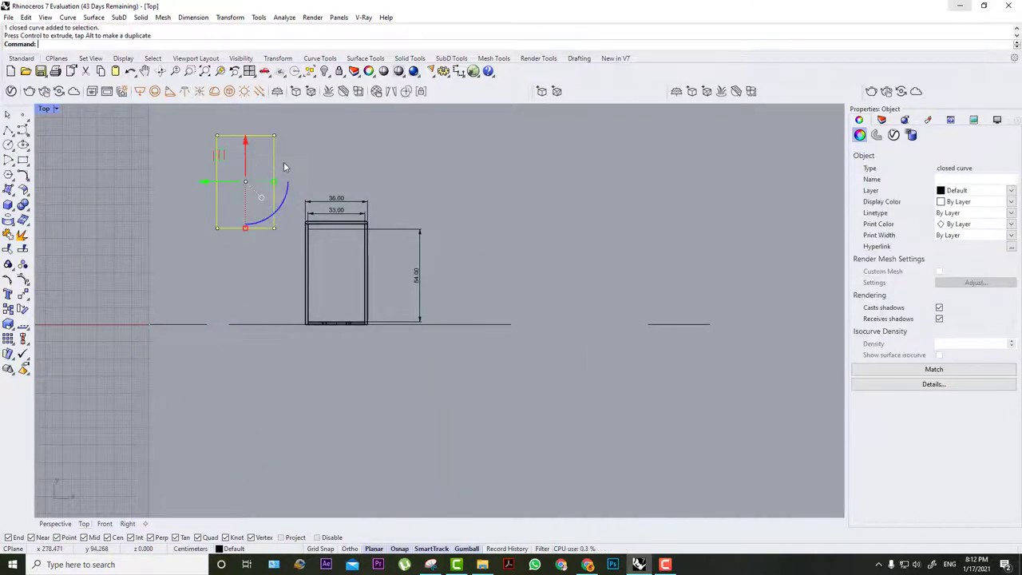
pyautogui.moveTo(221, 154); pyautogui.dragTo(160, 241)
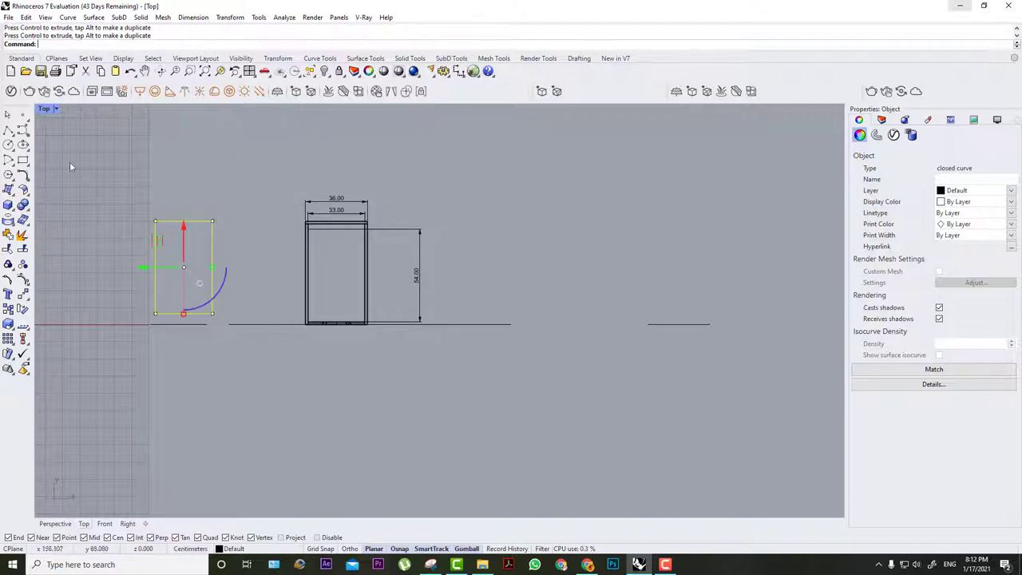
pyautogui.doubleClick(46, 108)
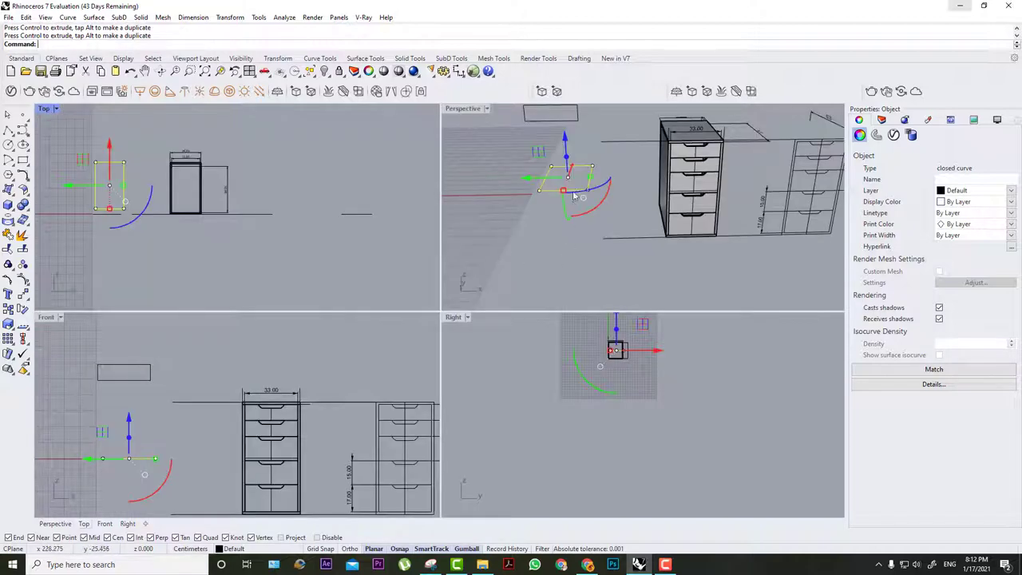
# Move the small upright rectangle by its lower corner onto the front corner of the flat 33 by 54 cm rectangle.
pyautogui.moveTo(602, 173); pyautogui.dragTo(598, 151, button='right')
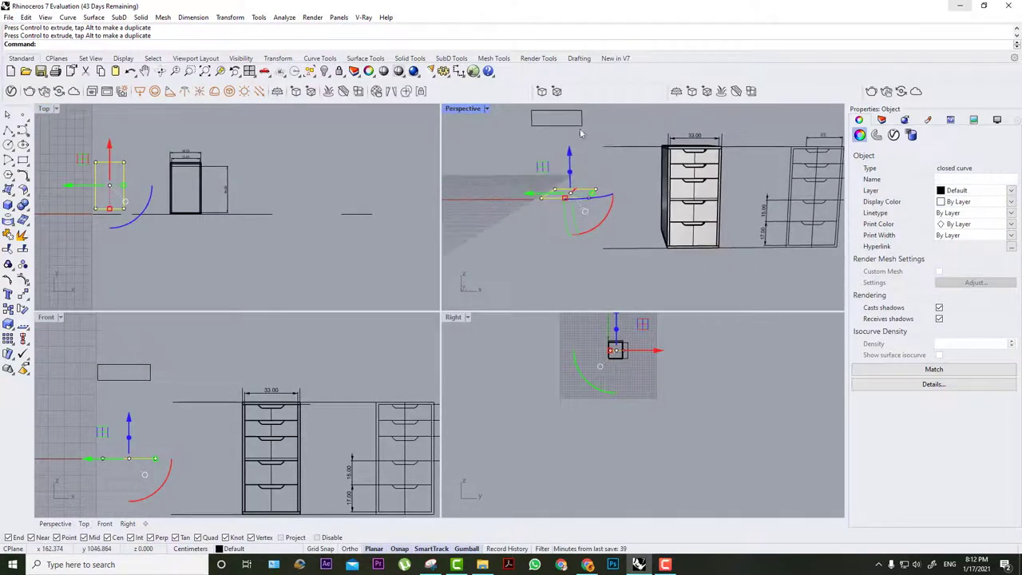
pyautogui.scroll(6, 581, 126)
pyautogui.click(534, 153)
pyautogui.click(528, 128)
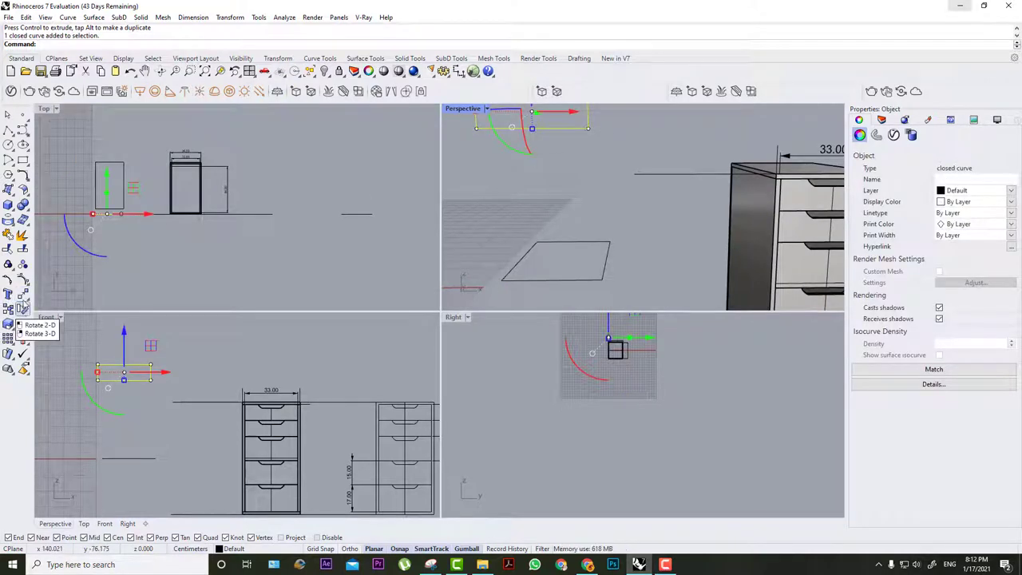
pyautogui.click(22, 294)
pyautogui.click(587, 128)
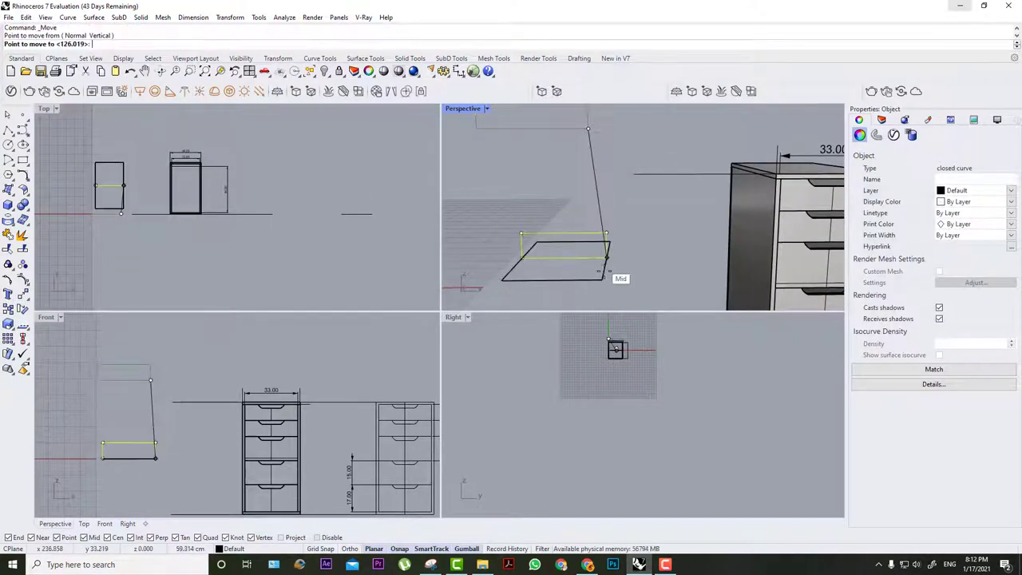
pyautogui.click(602, 279)
pyautogui.click(631, 269)
pyautogui.moveTo(631, 269)
pyautogui.mouseDown(button='right')
pyautogui.moveTo(537, 251)
pyautogui.moveTo(652, 265)
pyautogui.moveTo(630, 256)
pyautogui.mouseUp(button='right')
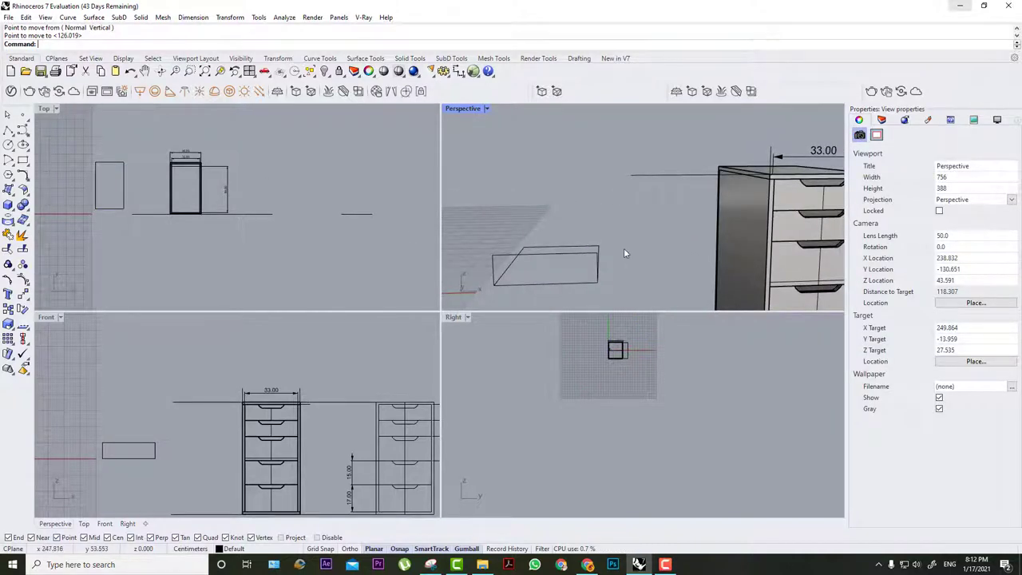
# Select both drawer outline rectangles in the Top view and move them together closer to the cabinet plan, bringing them nearer its baseline.
pyautogui.doubleClick(46, 108)
pyautogui.scroll(5, 210, 287)
pyautogui.scroll(-4, 408, 283)
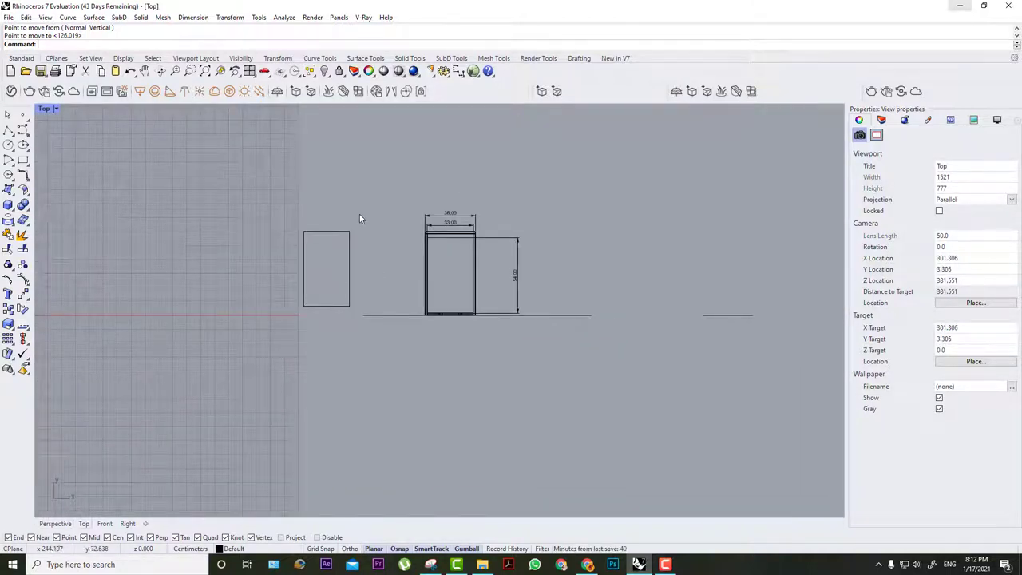
pyautogui.click(304, 299)
pyautogui.scroll(2, 323, 248)
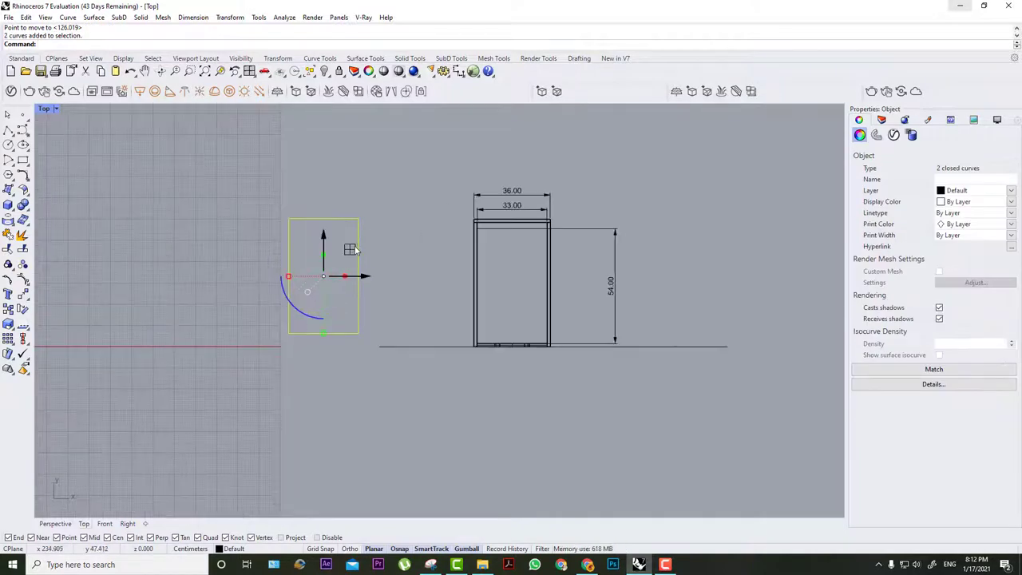
pyautogui.moveTo(353, 256); pyautogui.dragTo(364, 265)
pyautogui.scroll(2, 426, 235)
pyautogui.click(504, 266)
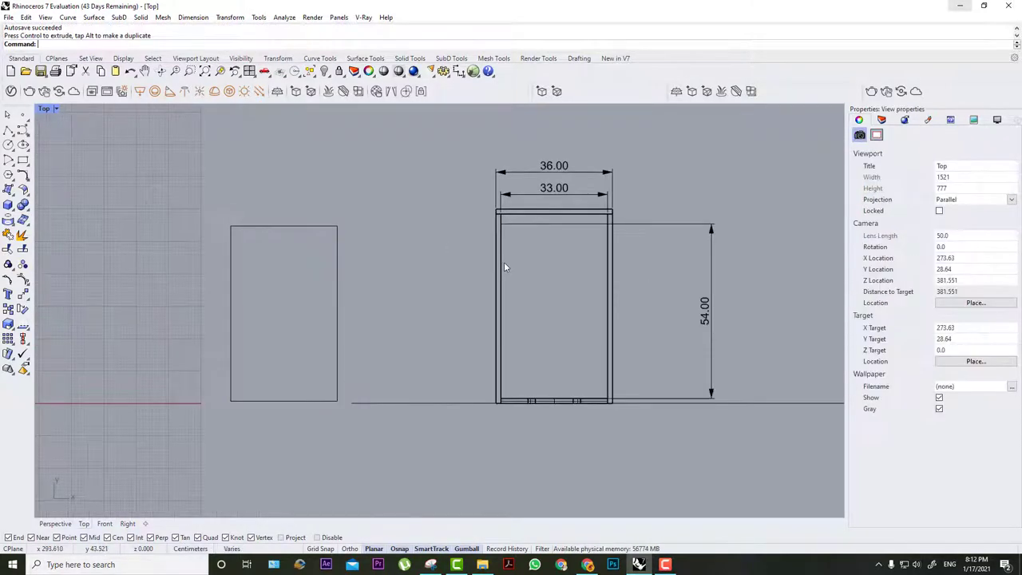
pyautogui.scroll(5, 503, 267)
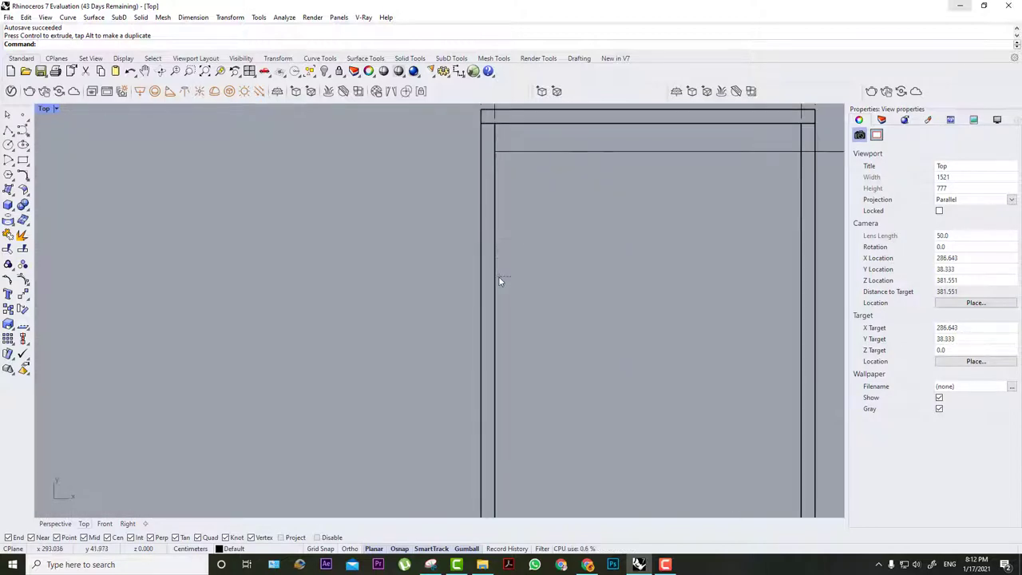
pyautogui.scroll(-4, 498, 276)
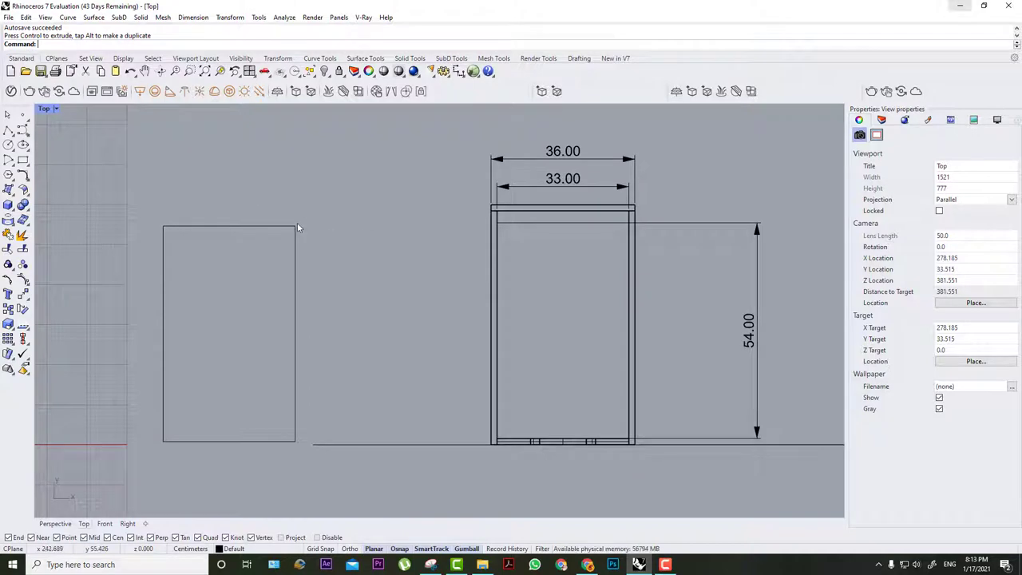
pyautogui.moveTo(297, 223); pyautogui.dragTo(130, 360)
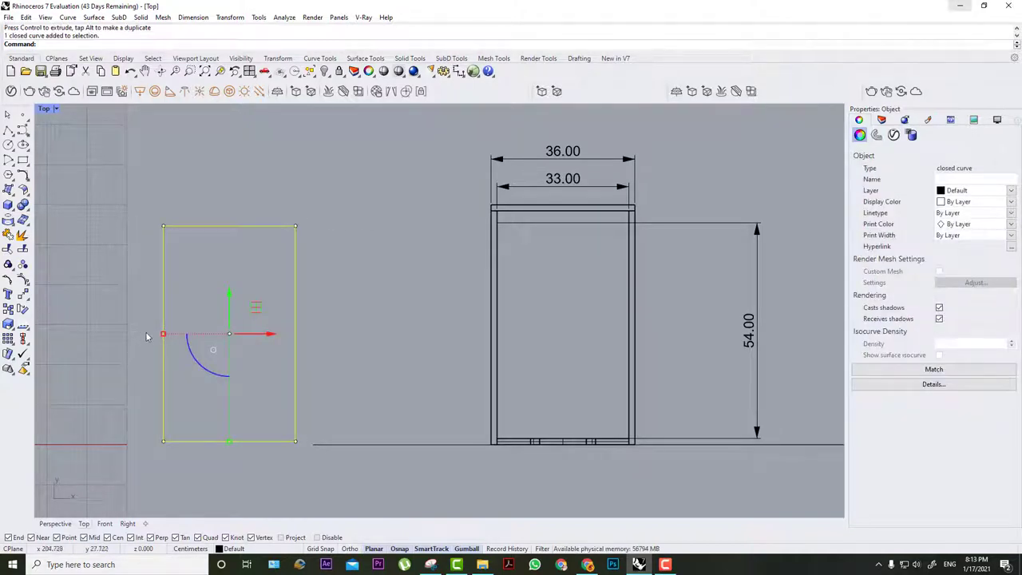
pyautogui.click(8, 129)
pyautogui.click(167, 226)
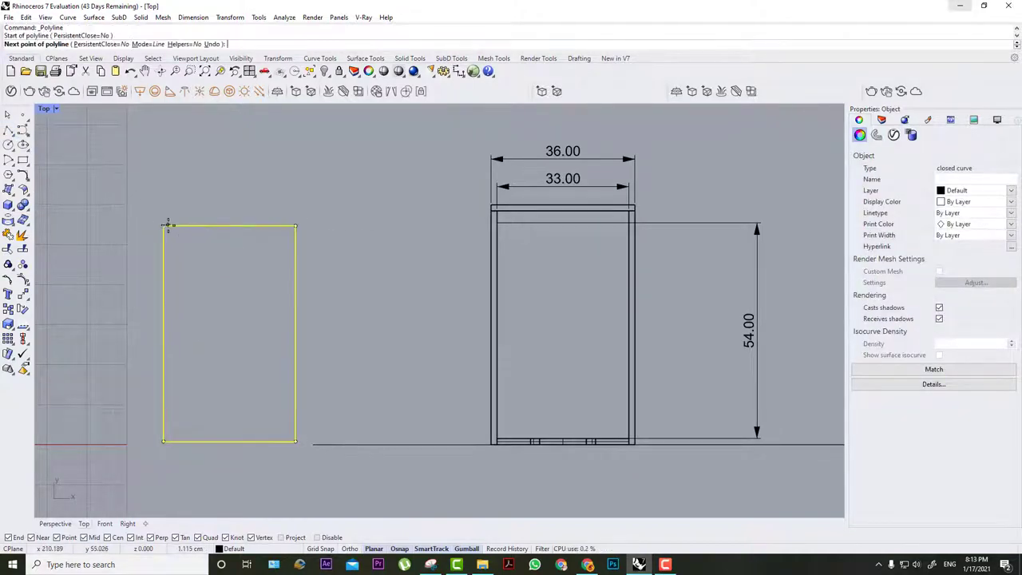
pyautogui.scroll(4, 173, 226)
pyautogui.write('1')
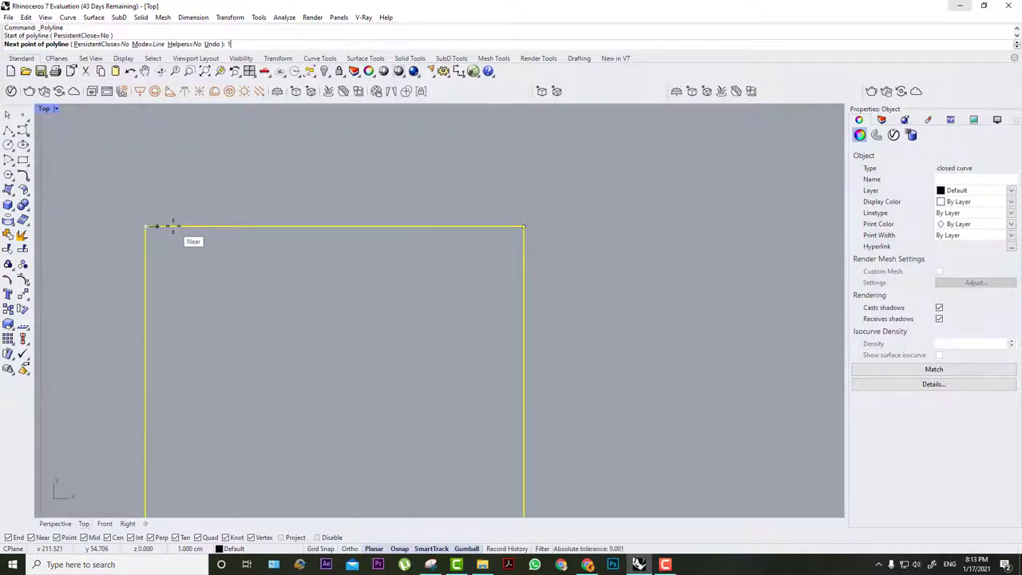
pyautogui.write('.5')
pyautogui.press('Return')
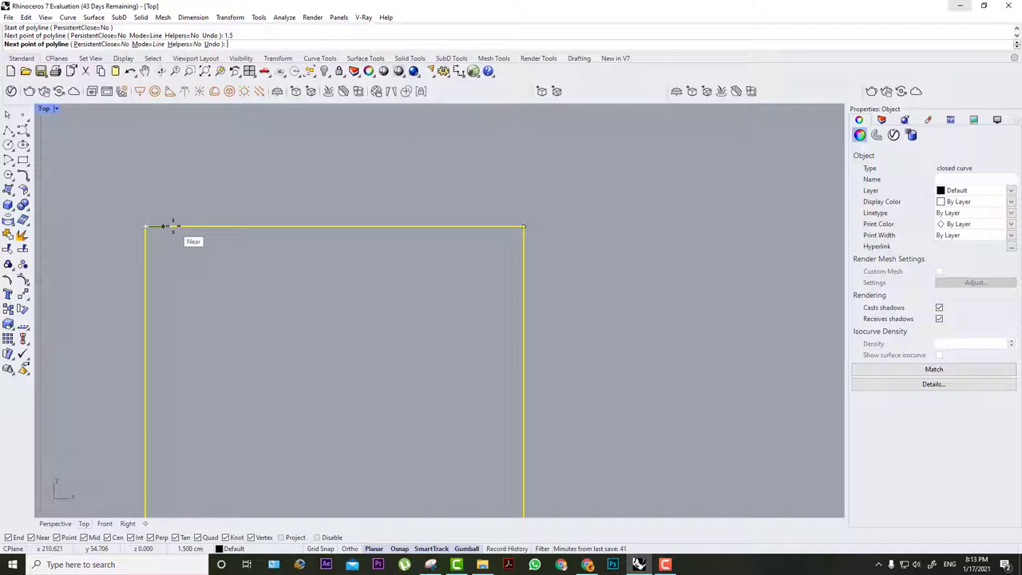
pyautogui.press('Return')
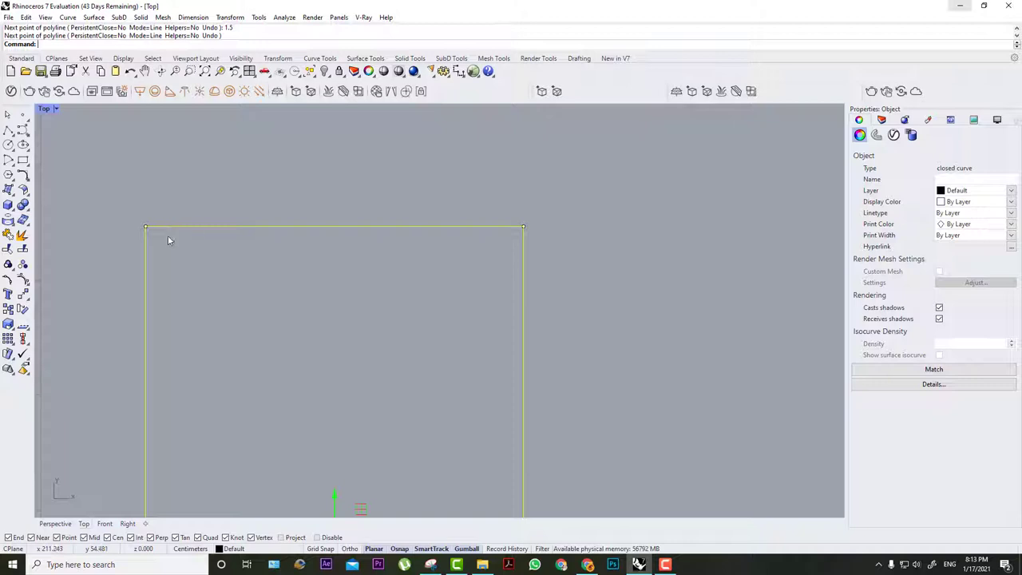
# Draw a polyline from the drawer outline's back corner, 1.5 cm along the back edge and straight across to the front edge.
pyautogui.press('Return')
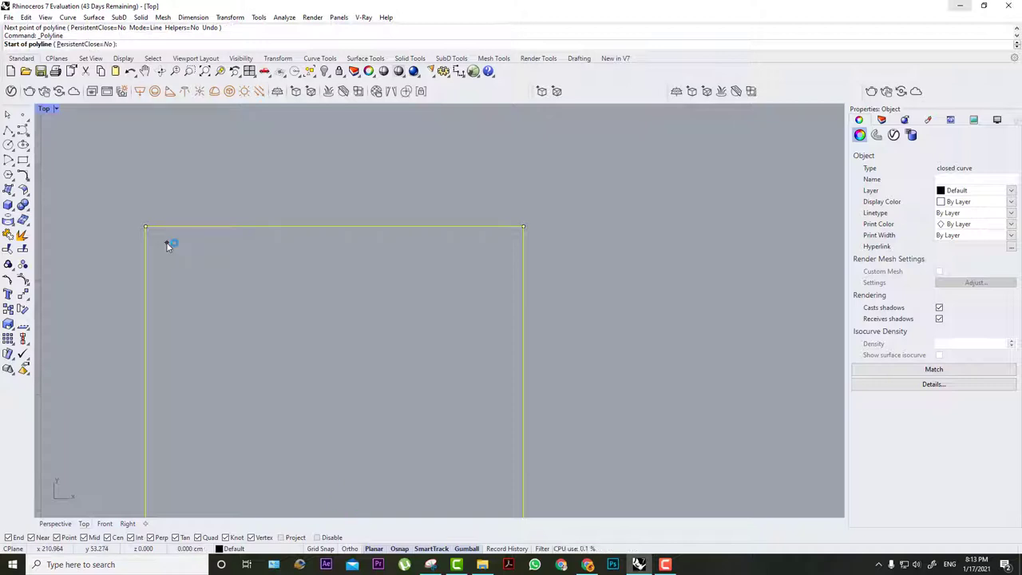
pyautogui.click(144, 226)
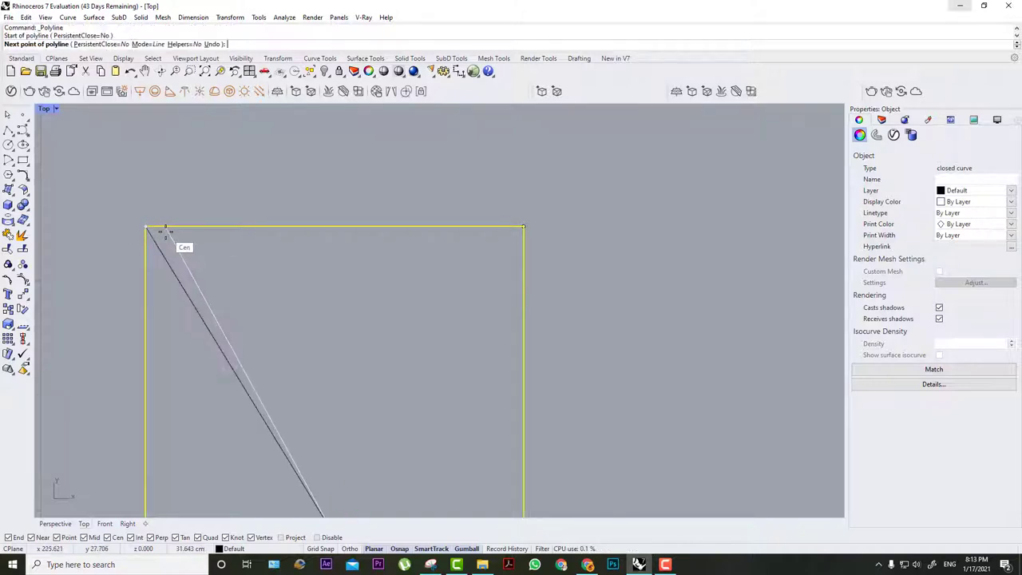
pyautogui.write('1.5')
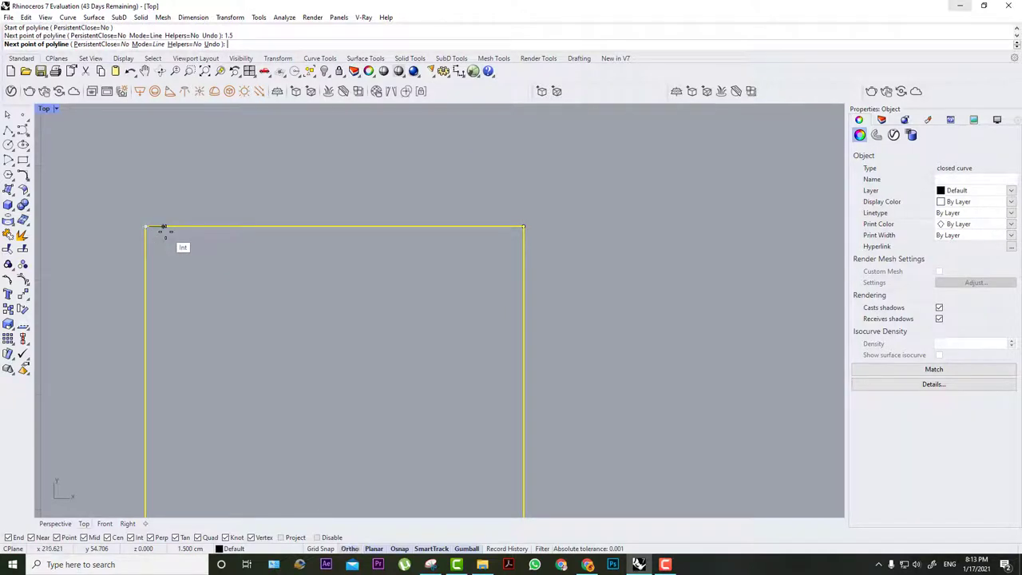
pyautogui.press('Return')
pyautogui.click(162, 228)
pyautogui.scroll(-6, 222, 218)
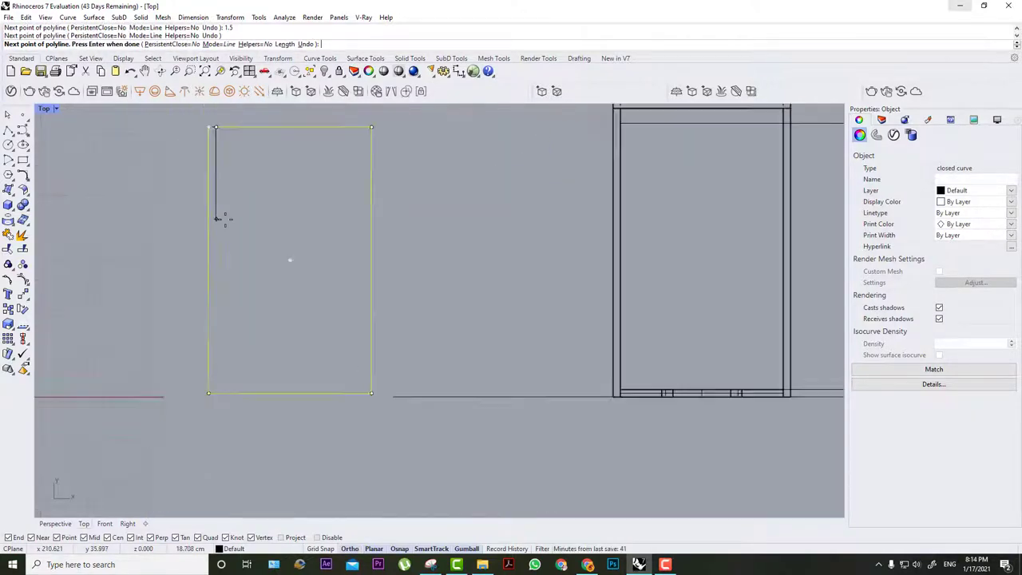
pyautogui.scroll(5, 222, 218)
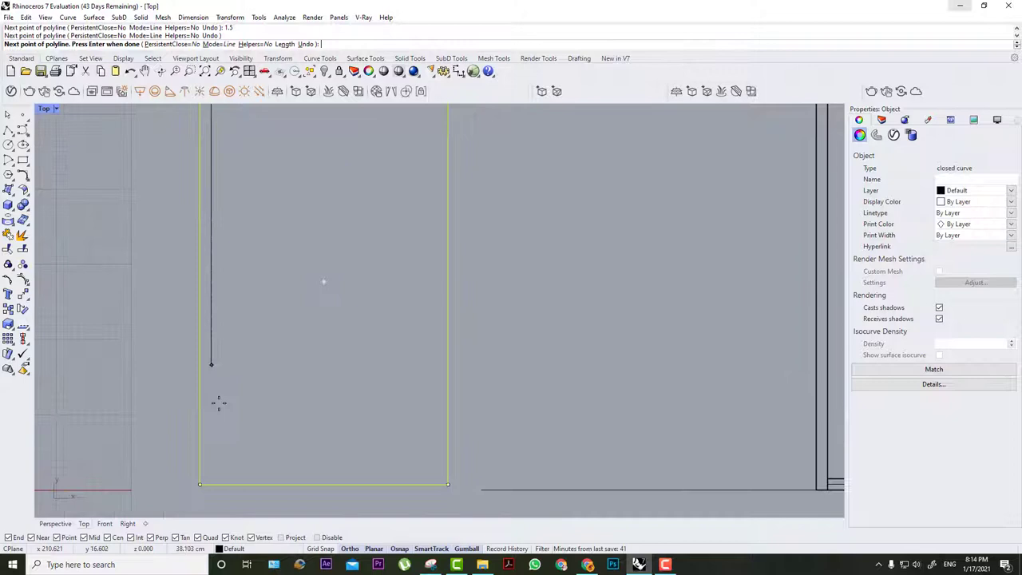
pyautogui.click(212, 484)
pyautogui.press('Return')
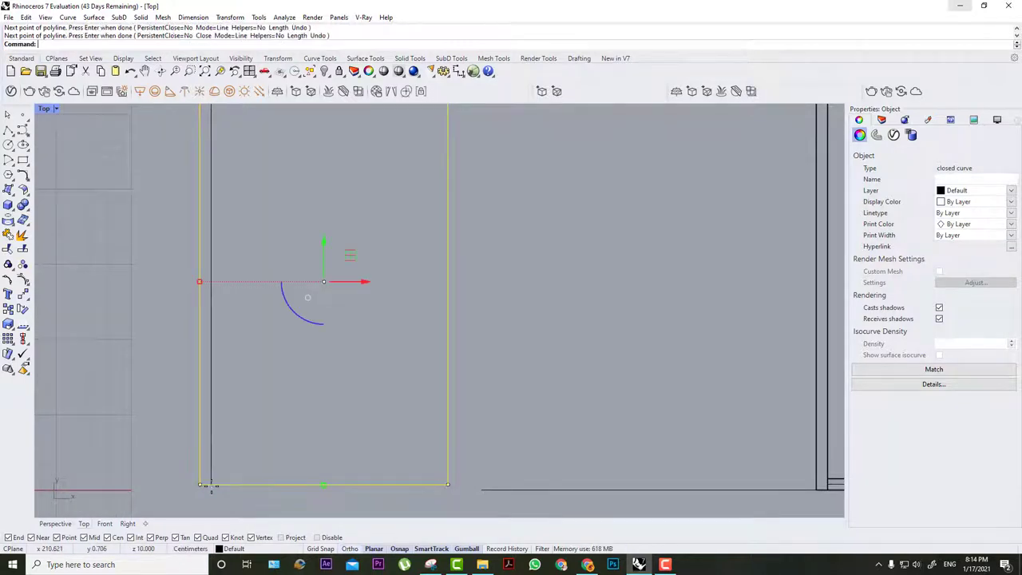
pyautogui.click(290, 424)
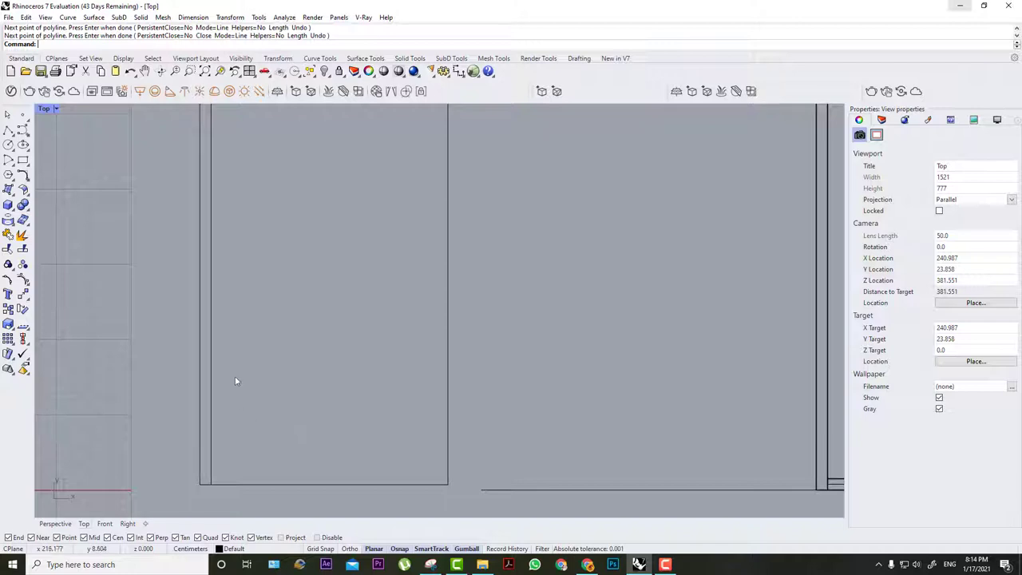
# Draw a long, low rectangle in the free space beside the drawer outline in the Top view.
pyautogui.click(211, 238)
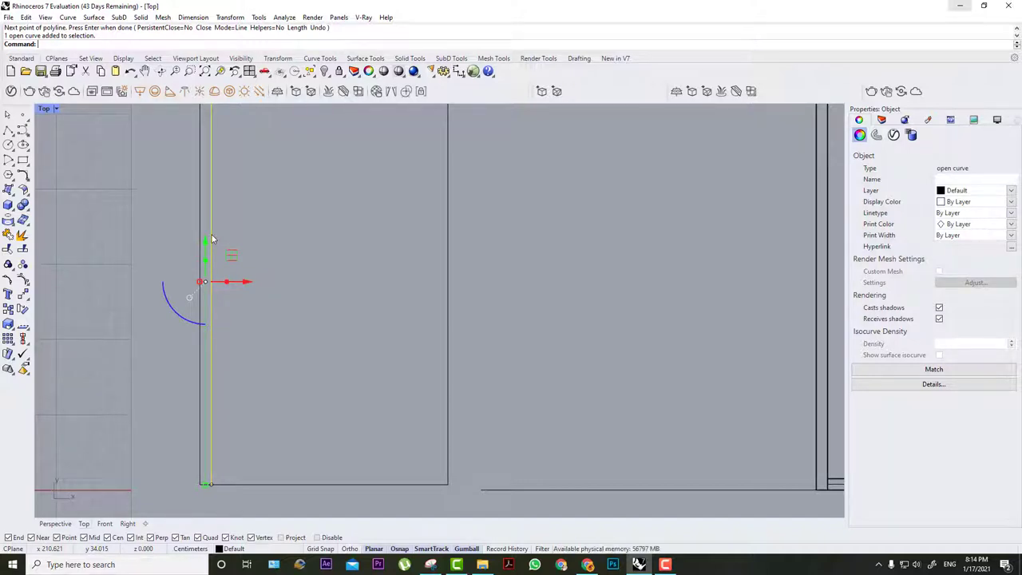
pyautogui.scroll(-6, 211, 234)
pyautogui.moveTo(121, 265); pyautogui.dragTo(381, 294, button='right')
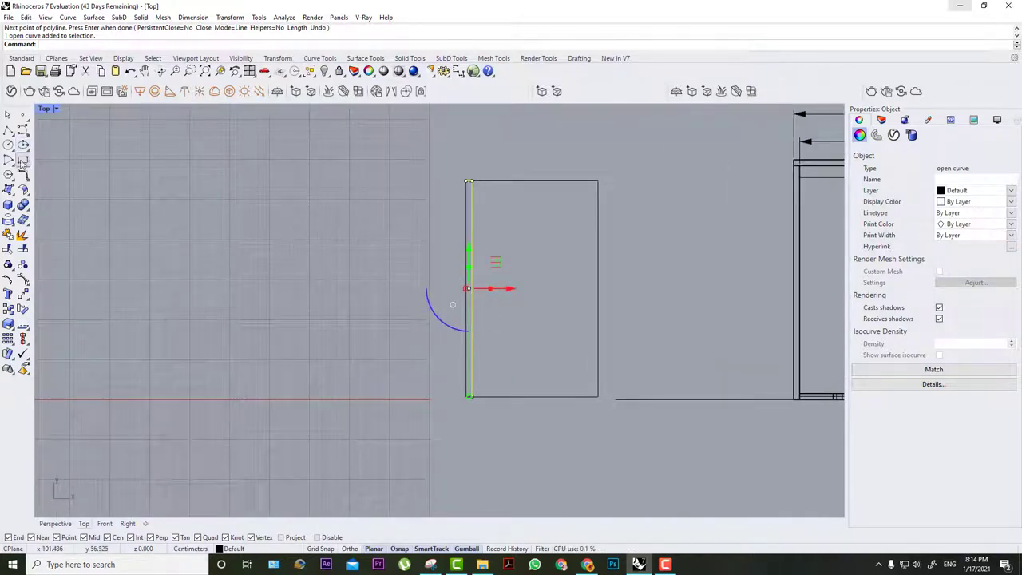
pyautogui.click(23, 160)
pyautogui.click(155, 247)
pyautogui.click(330, 285)
pyautogui.scroll(3, 226, 255)
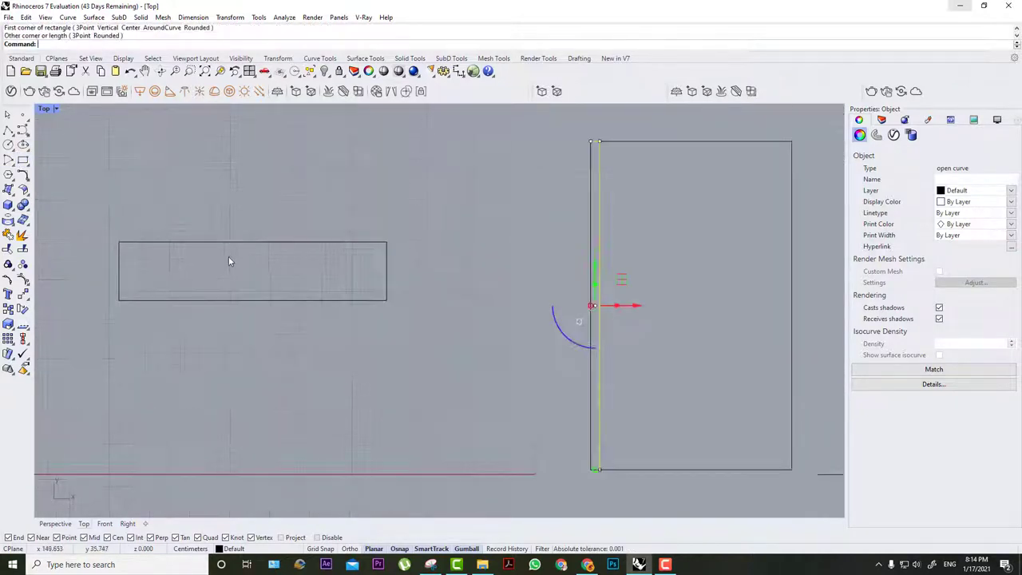
pyautogui.moveTo(382, 209); pyautogui.dragTo(209, 340)
pyautogui.click(386, 242)
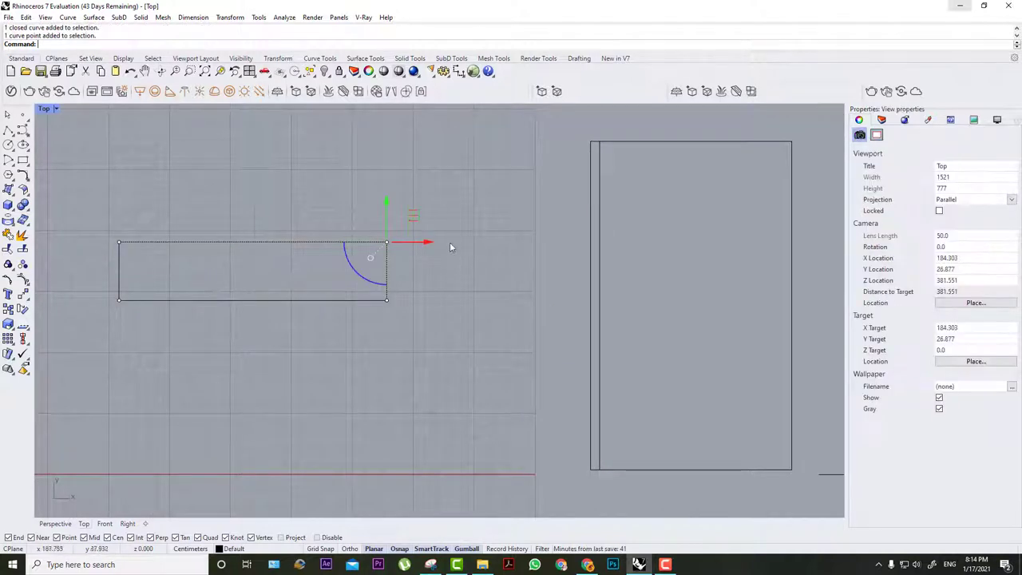
pyautogui.moveTo(404, 214); pyautogui.dragTo(85, 362)
# Draw a thin rectangle through the middle of the long, low rectangle, spanning from one short edge to the other.
pyautogui.moveTo(87, 285); pyautogui.dragTo(160, 305, button='right')
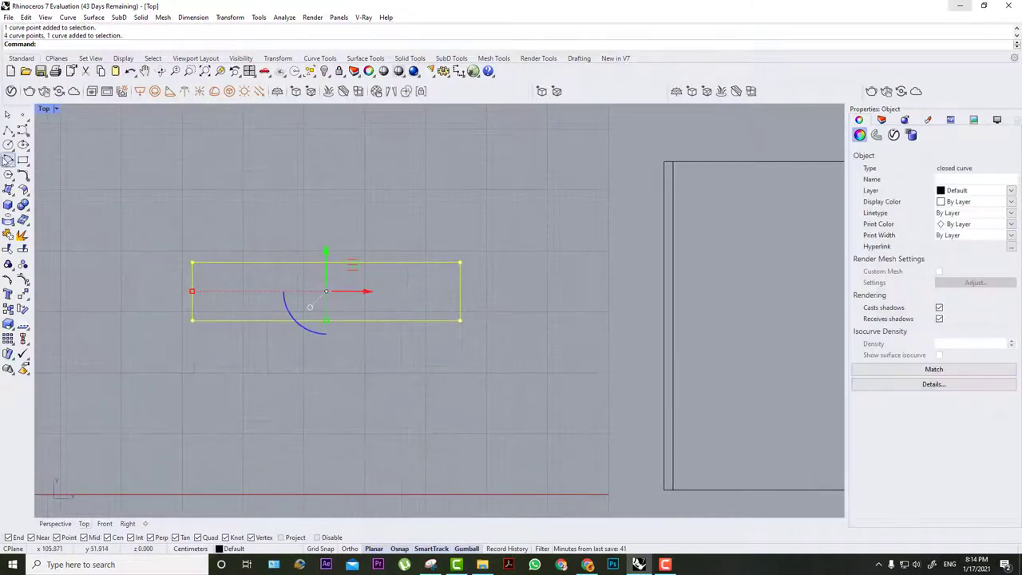
pyautogui.click(22, 160)
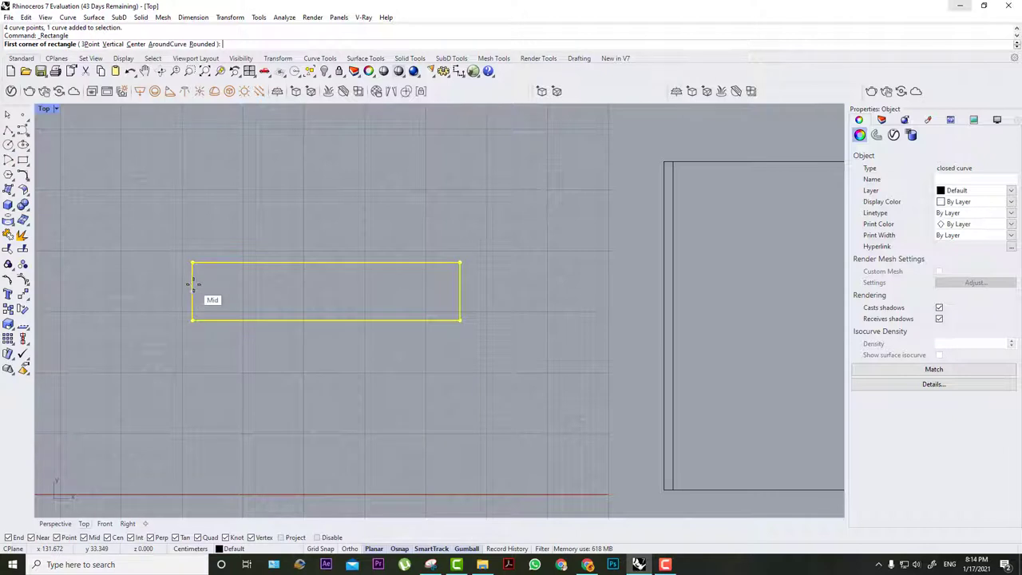
pyautogui.click(193, 288)
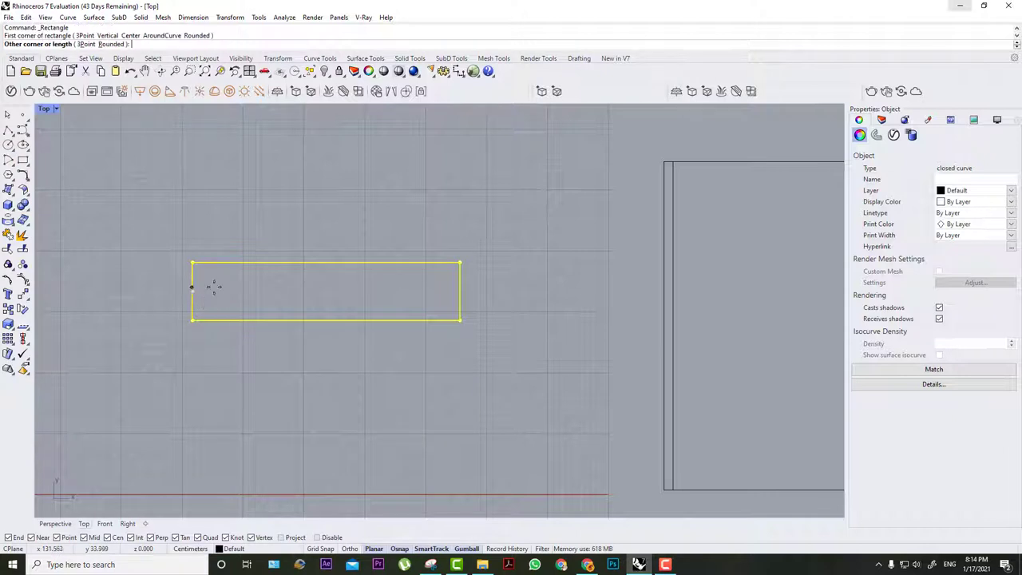
pyautogui.scroll(5, 459, 297)
pyautogui.click(460, 289)
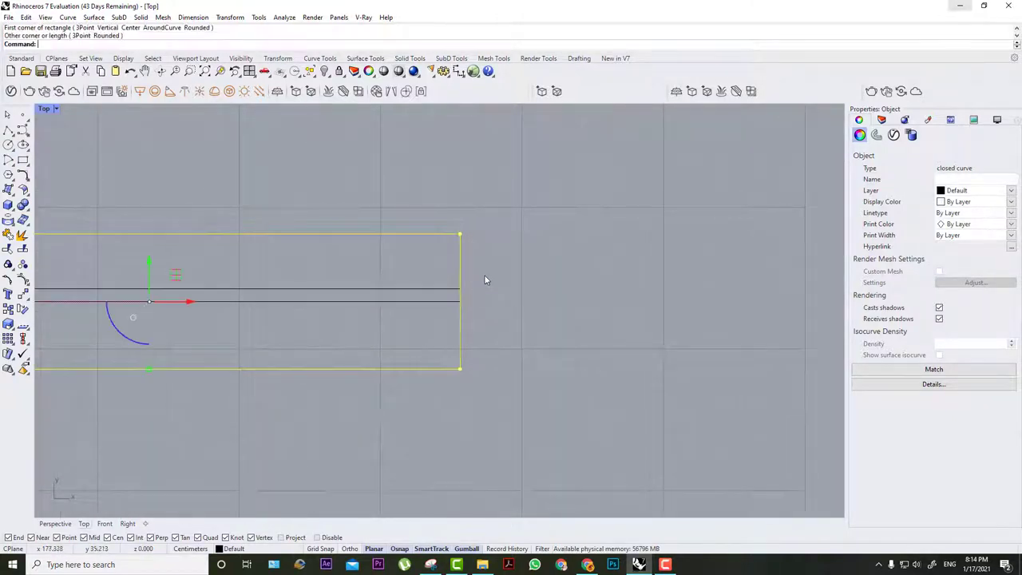
pyautogui.press('Return')
pyautogui.press('Escape')
pyautogui.scroll(-1, 221, 299)
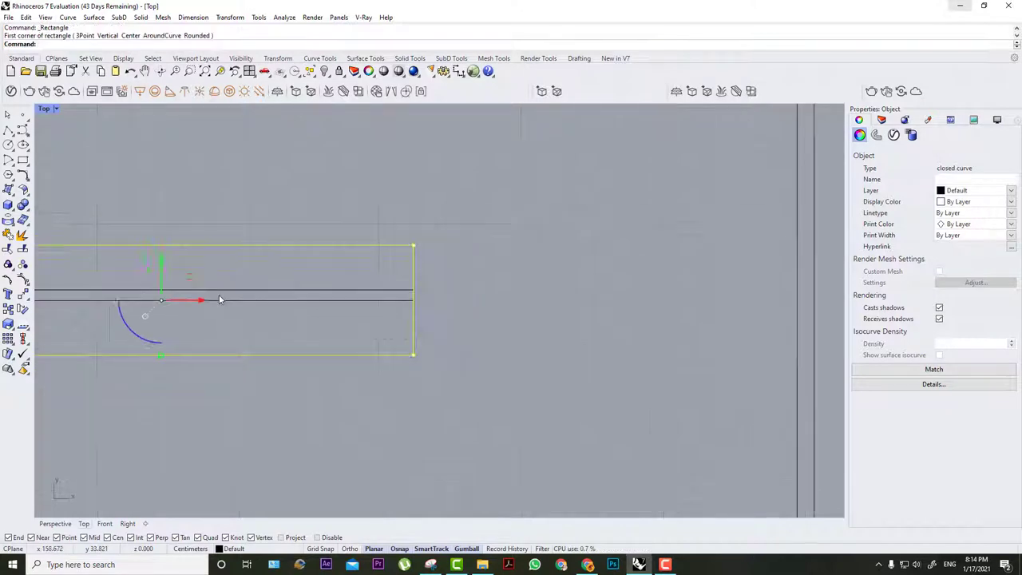
pyautogui.press('Escape')
pyautogui.click(228, 300)
pyautogui.scroll(-3, 459, 259)
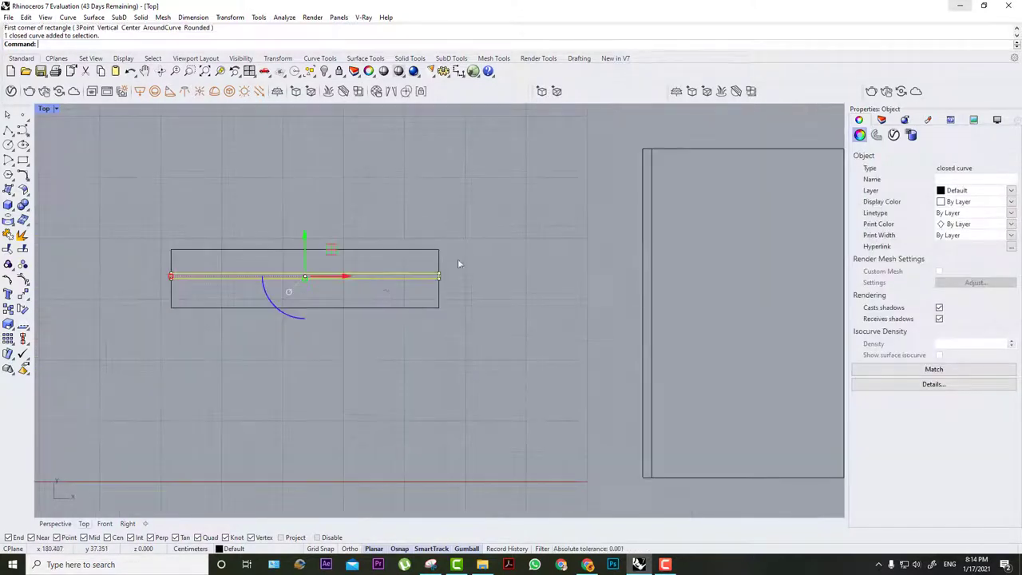
pyautogui.click(388, 251)
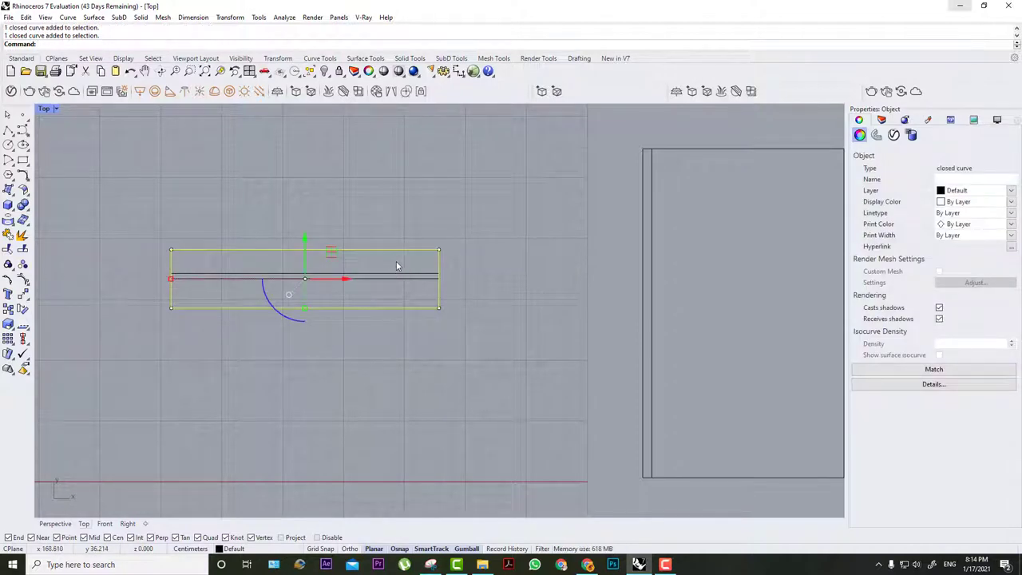
# Try to mirror the 1.5 cm side polyline across the drawer outline from the midpoint of its front edge, and undo the mirror.
pyautogui.moveTo(666, 269); pyautogui.dragTo(507, 266, button='right')
pyautogui.scroll(4, 526, 261)
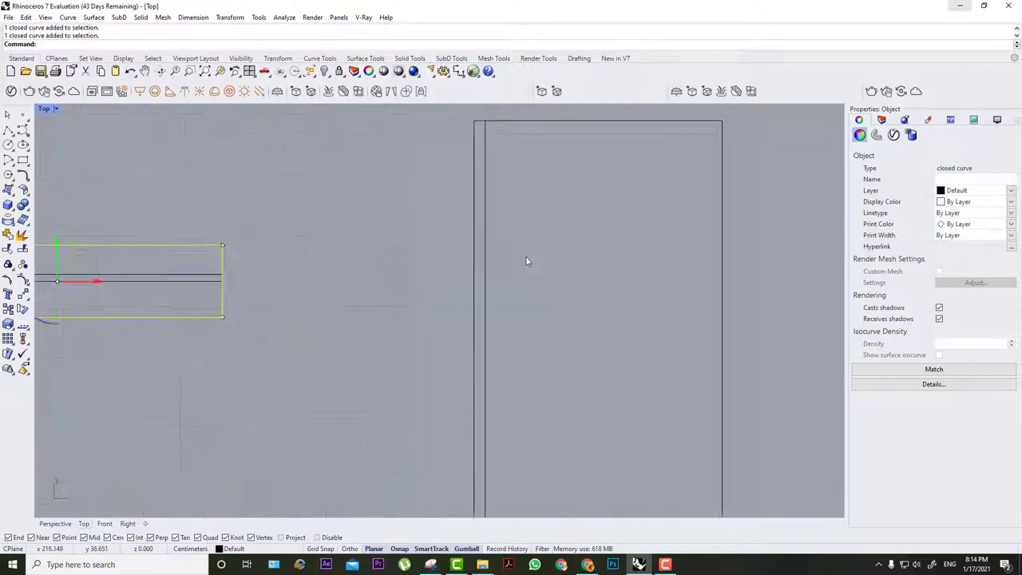
pyautogui.click(473, 280)
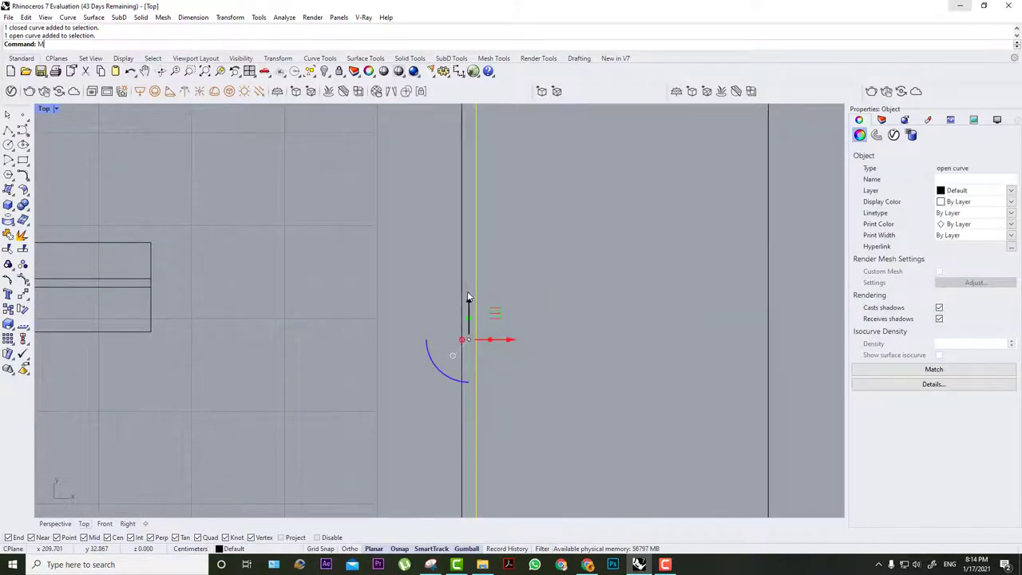
pyautogui.press('Return')
pyautogui.scroll(-5, 548, 342)
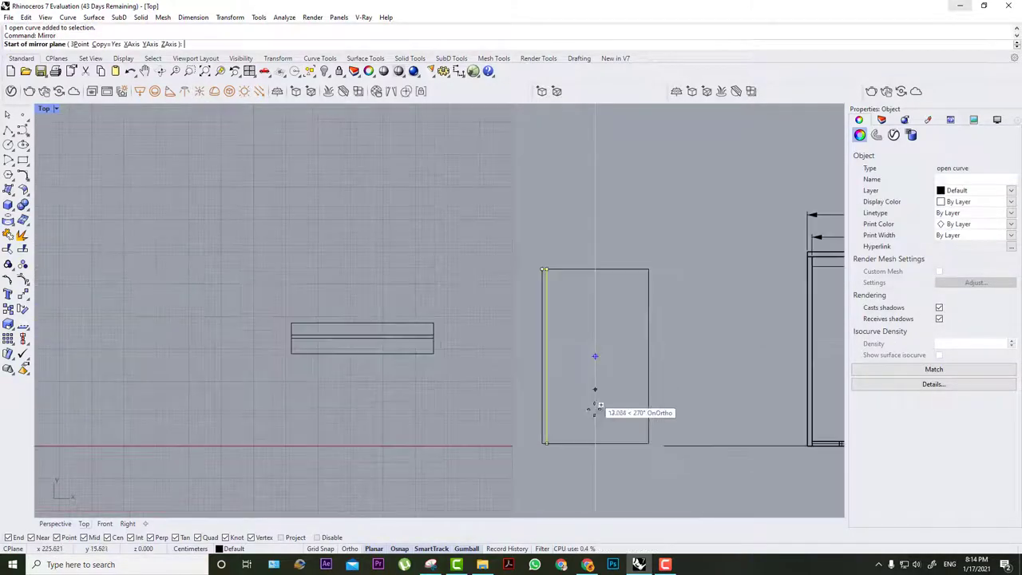
pyautogui.scroll(1, 597, 431)
pyautogui.click(597, 447)
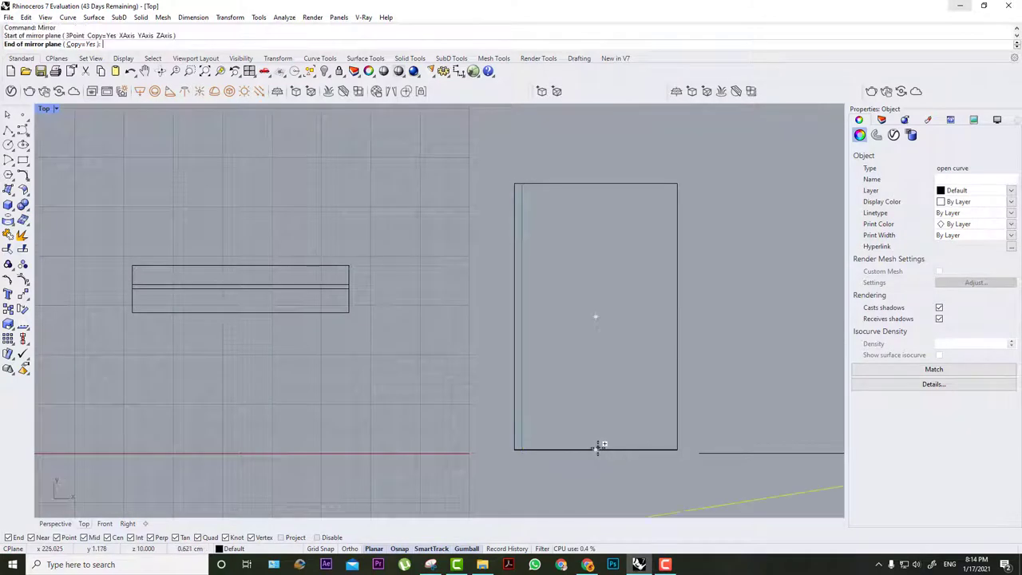
pyautogui.click(582, 321)
pyautogui.hotkey('ctrl', 'z')
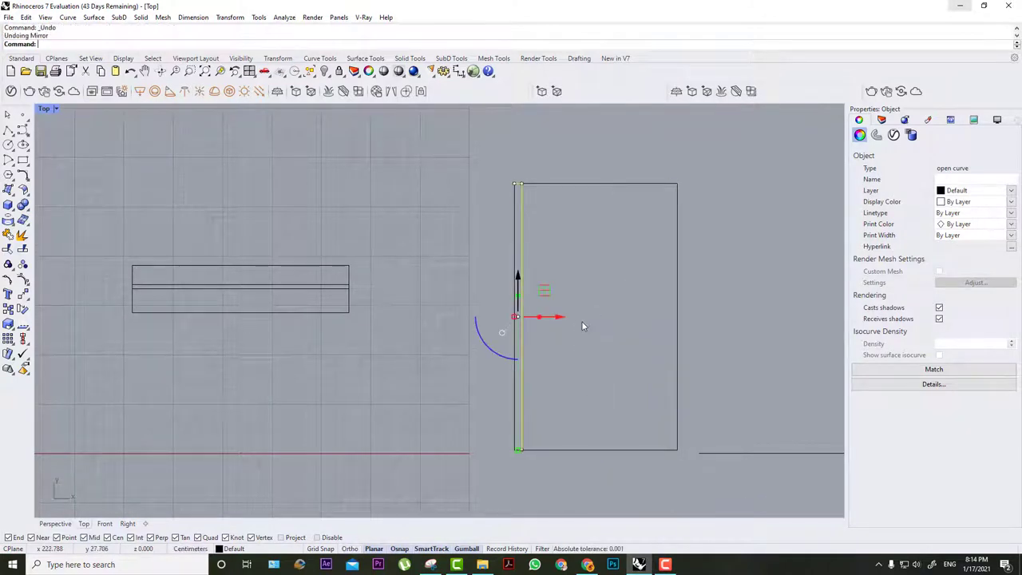
# Mirror the side polyline straight about the drawer outline's lengthwise centreline to mark the opposite side panel.
pyautogui.press('Return')
pyautogui.click(596, 449)
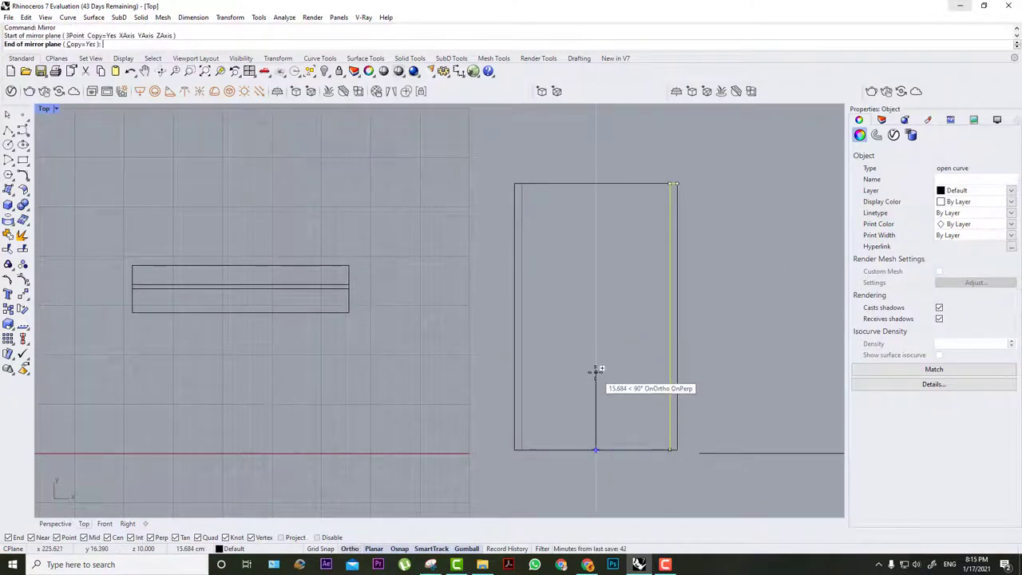
pyautogui.click(598, 294)
# Copy the original side polyline 1.5 cm inward, using the outline's back corner as the base point.
pyautogui.moveTo(647, 279); pyautogui.dragTo(522, 242, button='right')
pyautogui.scroll(4, 608, 161)
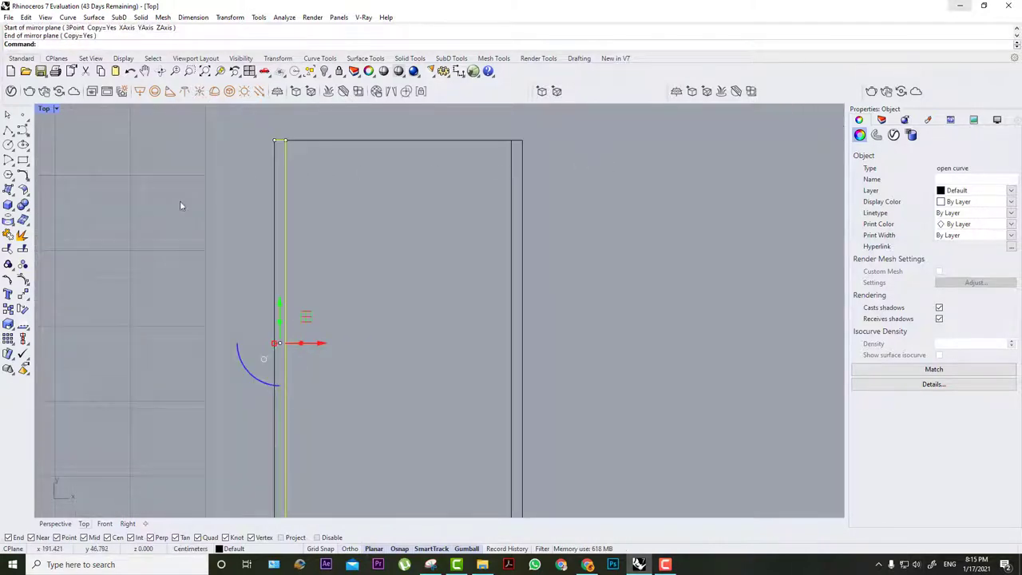
pyautogui.click(8, 309)
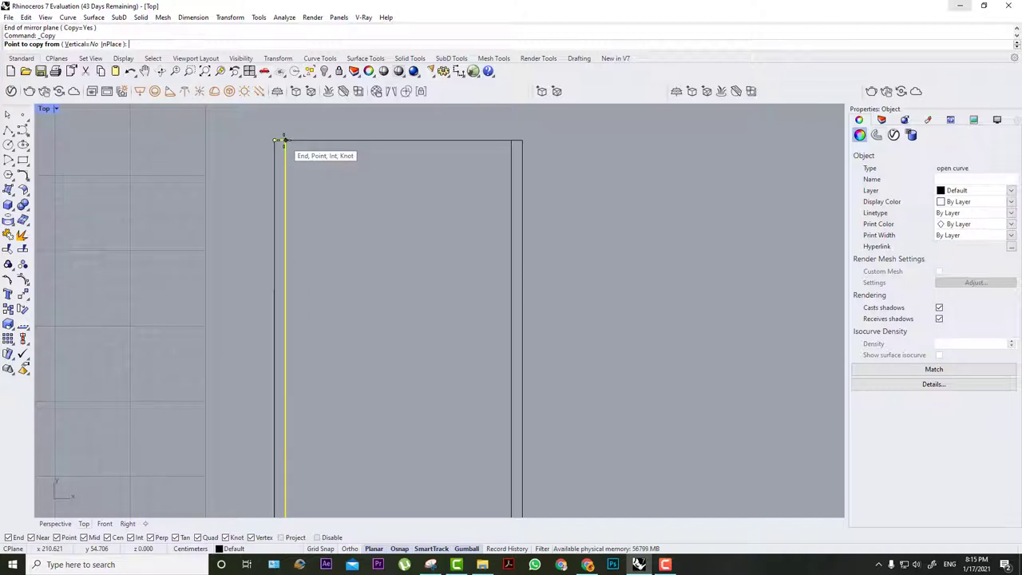
pyautogui.click(284, 140)
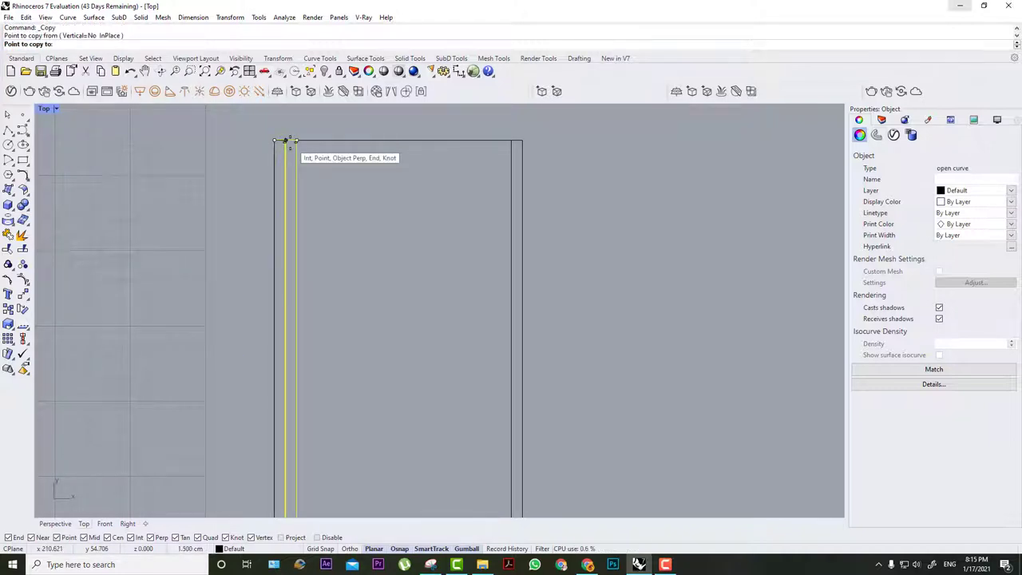
pyautogui.click(285, 140)
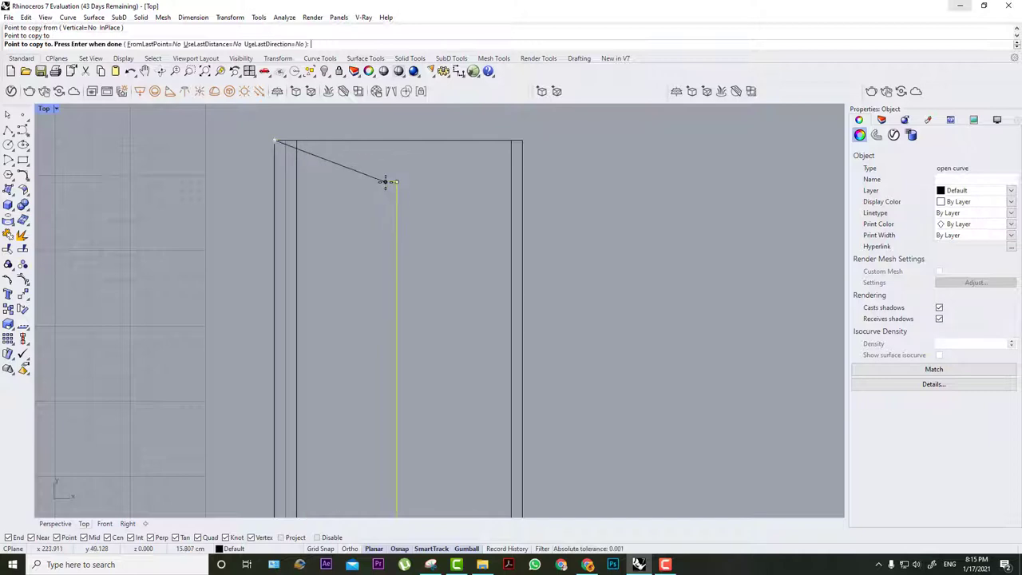
pyautogui.rightClick(489, 167)
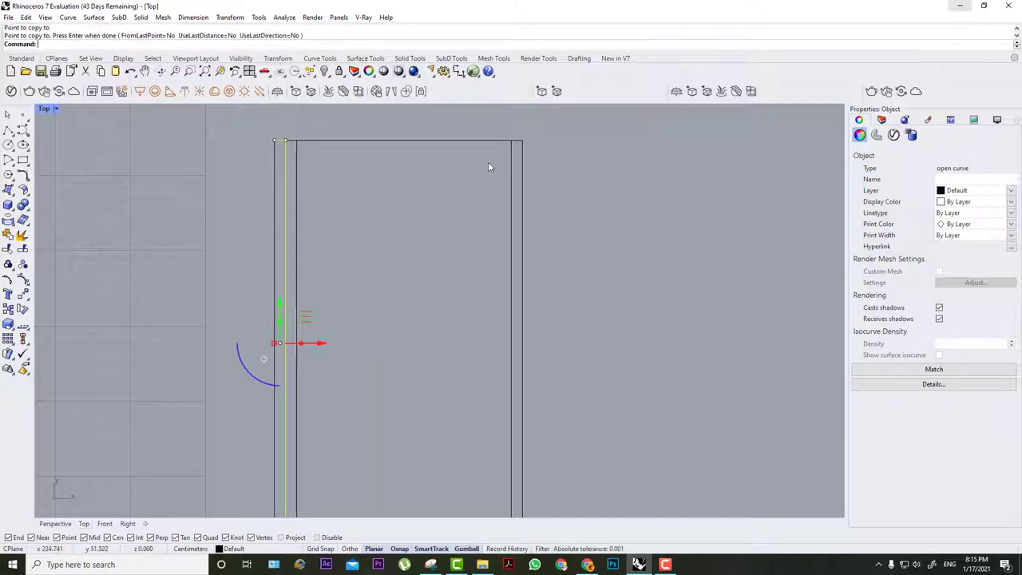
# Mirror the copied inner polyline about the drawer outline's lengthwise centreline to the opposite side.
pyautogui.click(297, 193)
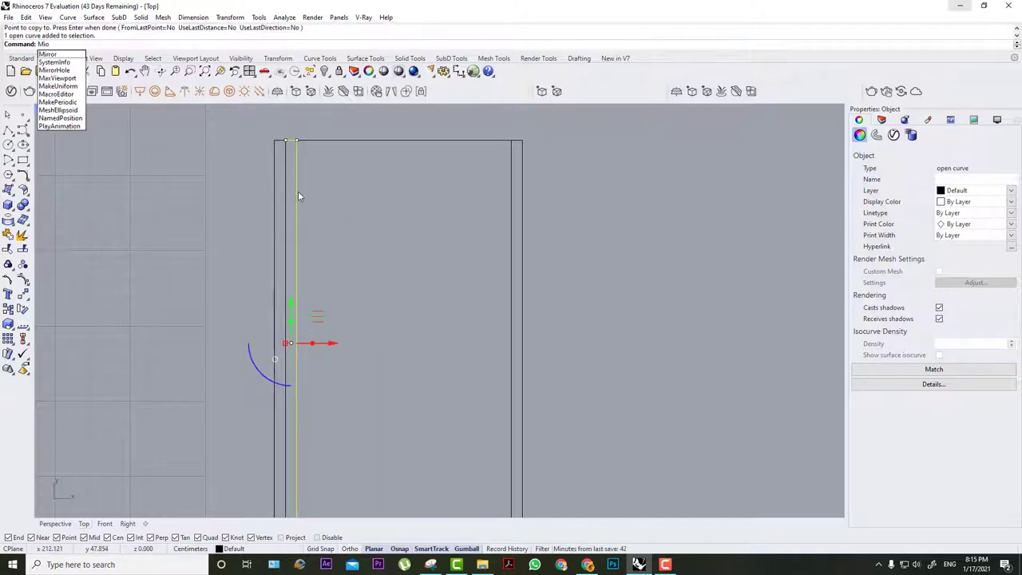
pyautogui.press('Down')
pyautogui.press('Return')
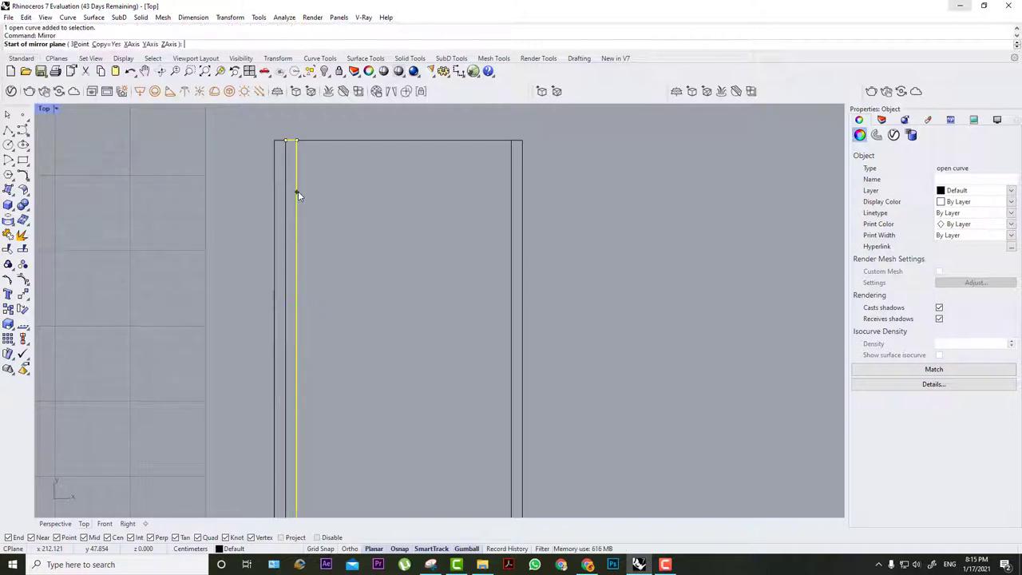
pyautogui.scroll(-3, 298, 194)
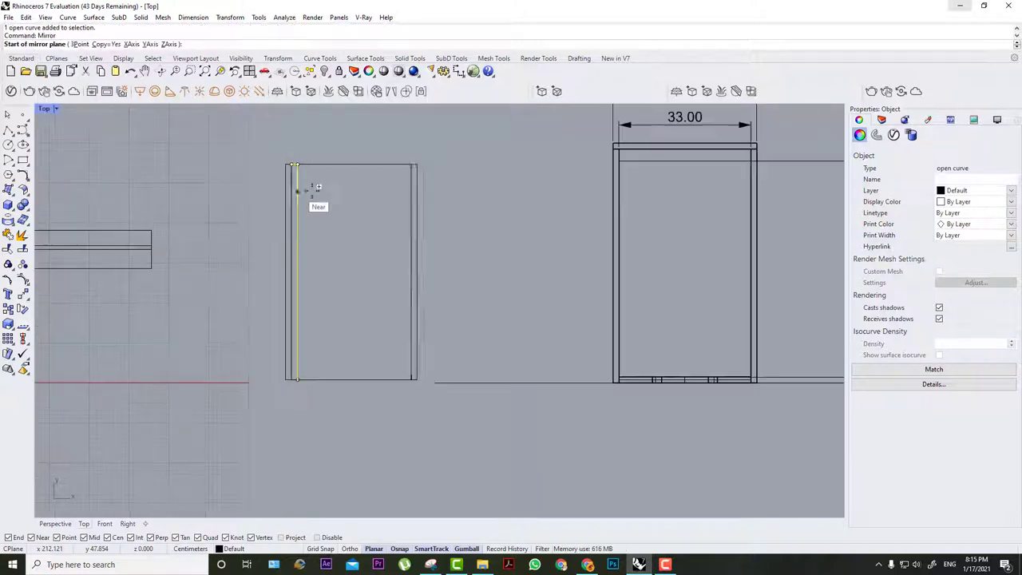
pyautogui.click(352, 380)
pyautogui.click(352, 315)
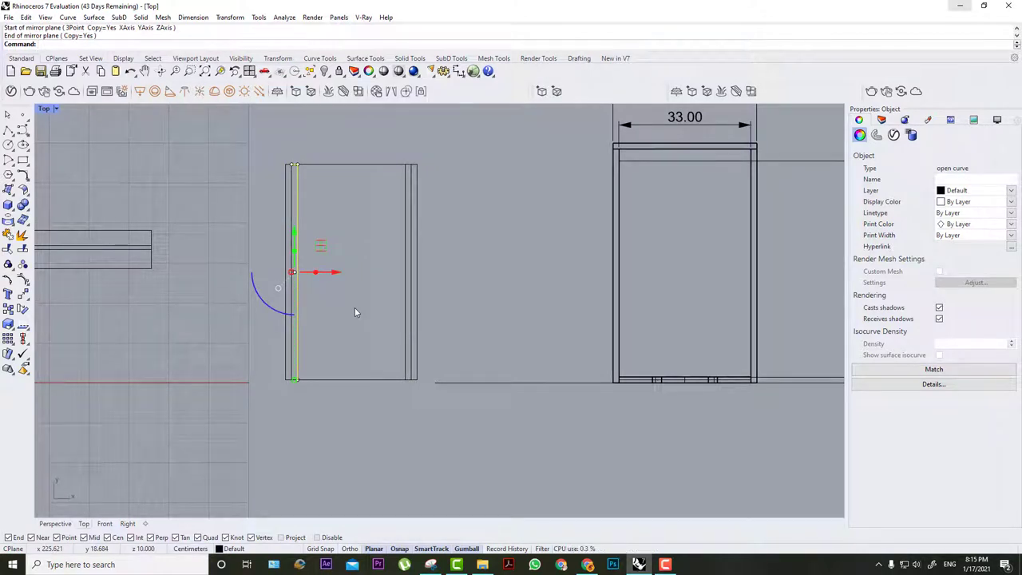
pyautogui.click(376, 281)
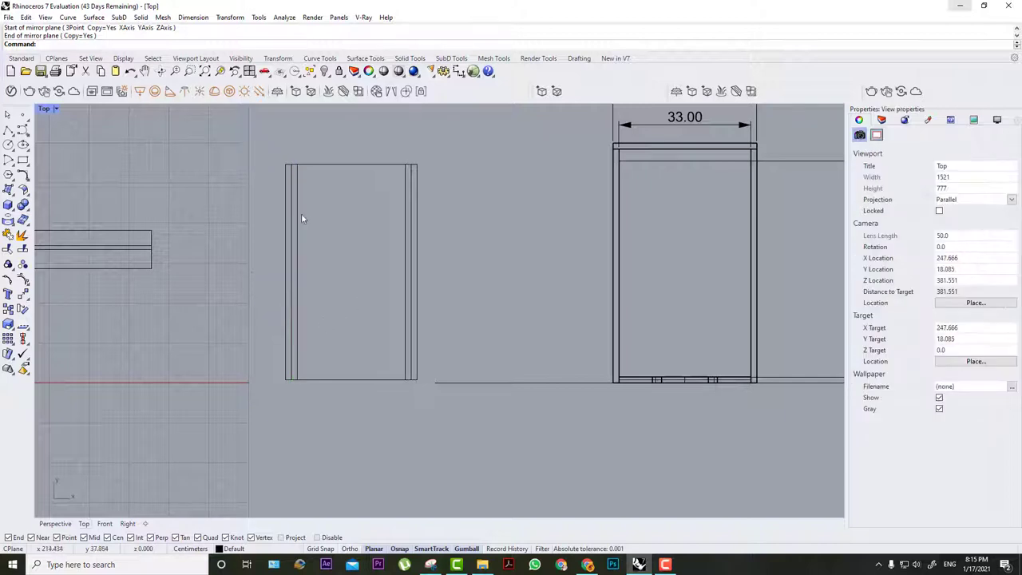
pyautogui.click(285, 229)
pyautogui.click(289, 237)
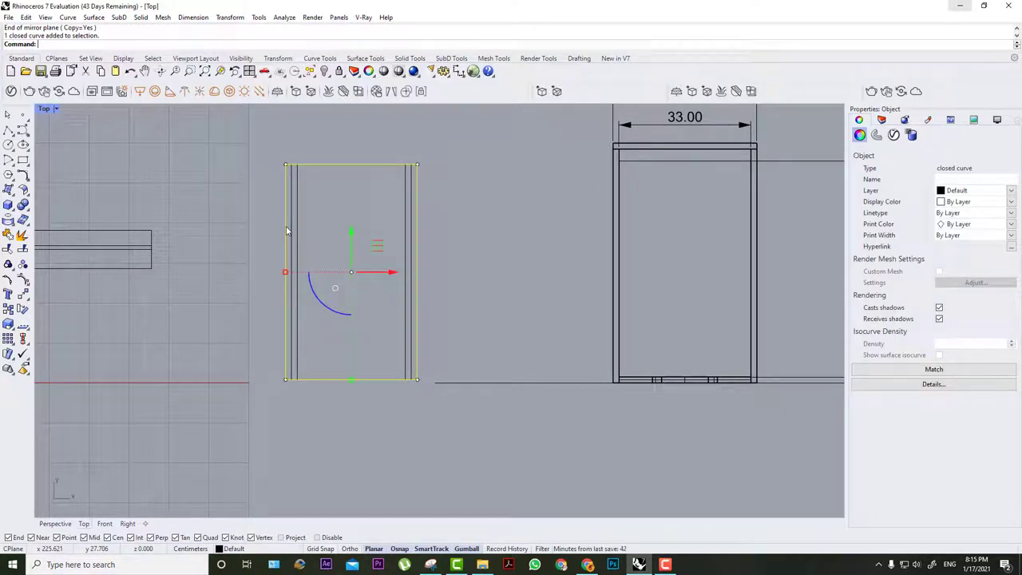
pyautogui.click(299, 185)
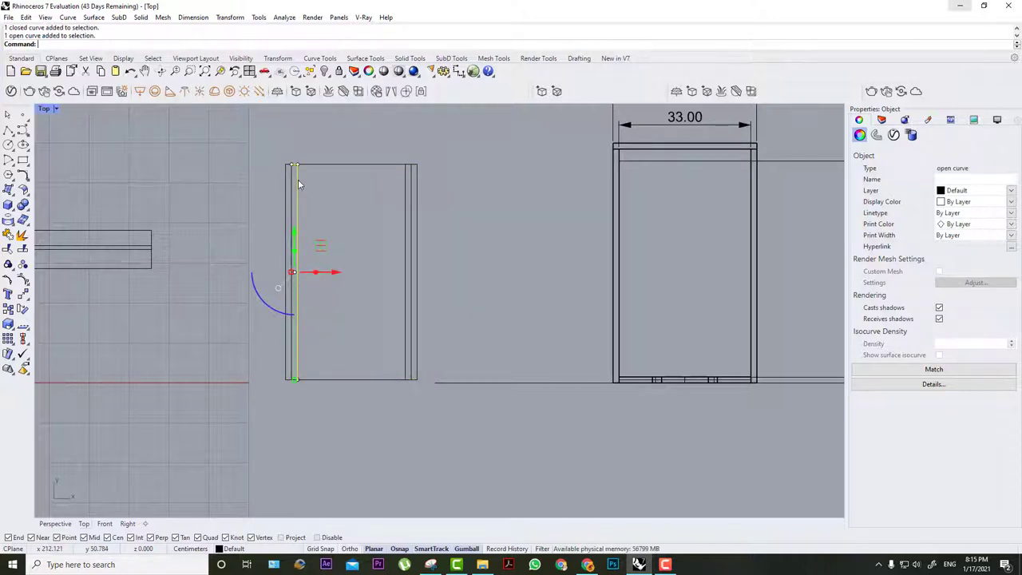
pyautogui.click(439, 153)
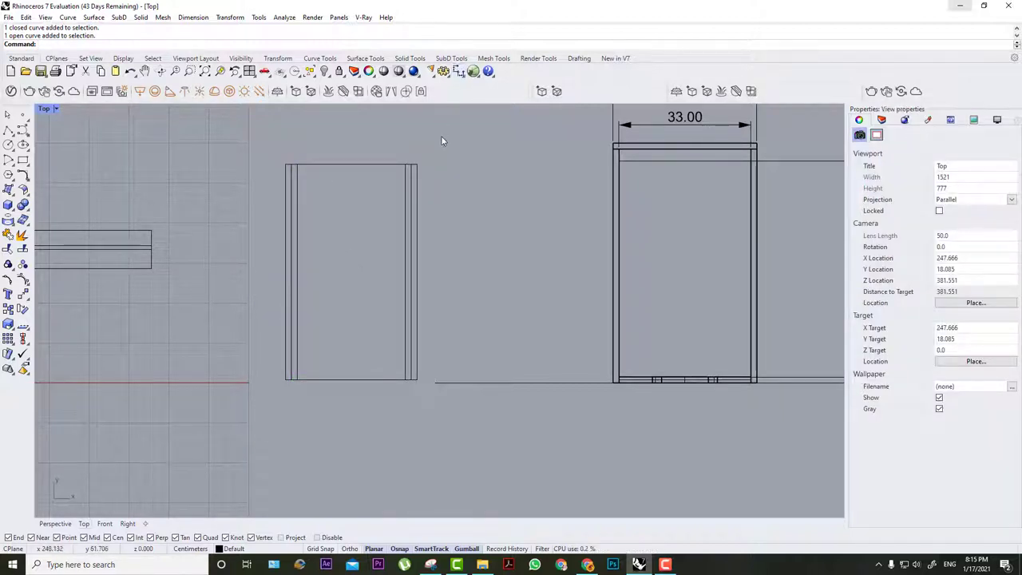
pyautogui.moveTo(441, 136); pyautogui.dragTo(242, 414)
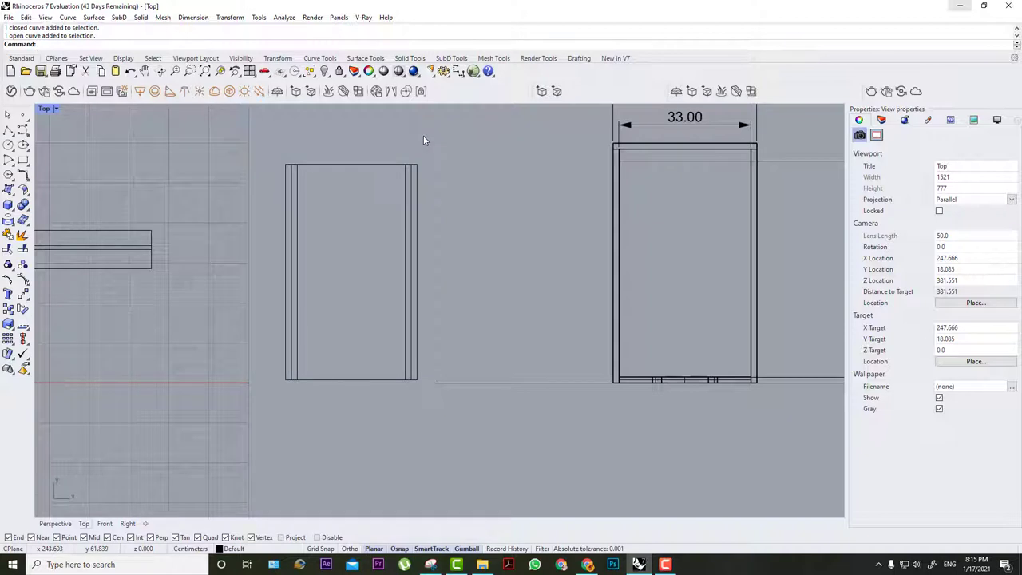
# Draw a rectangle for the drawer bottom between the two outer side polylines, from back edge to front edge.
pyautogui.click(25, 162)
pyautogui.click(288, 165)
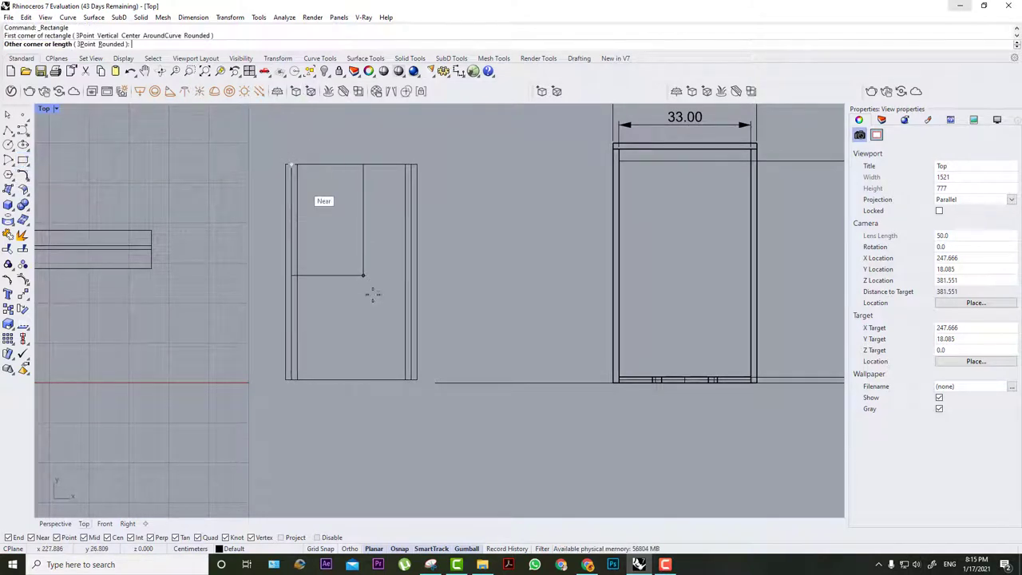
pyautogui.click(410, 383)
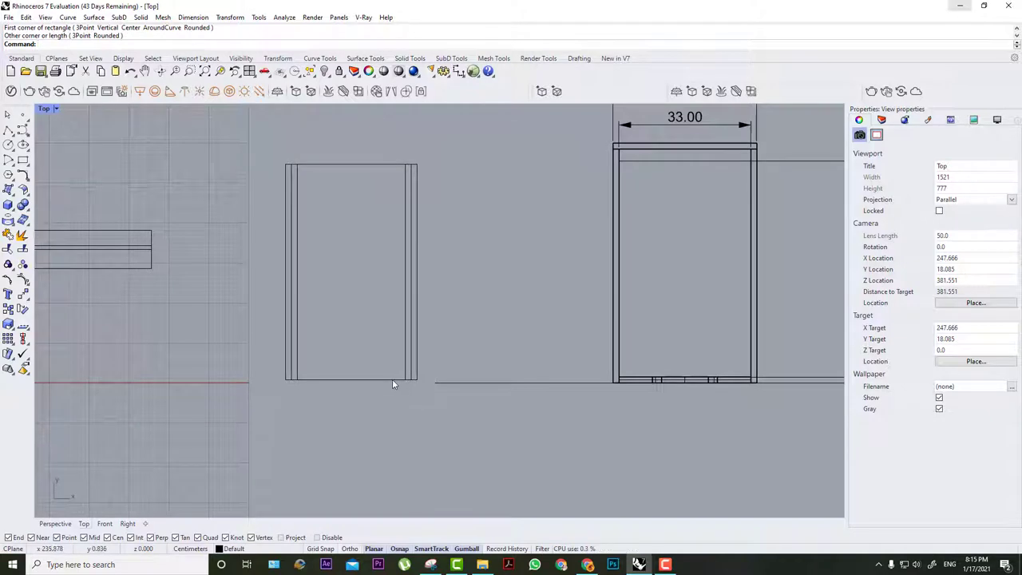
# Extrude the drawer bottom rectangle into a 1.5 cm thick solid panel.
pyautogui.click(392, 380)
pyautogui.click(411, 375)
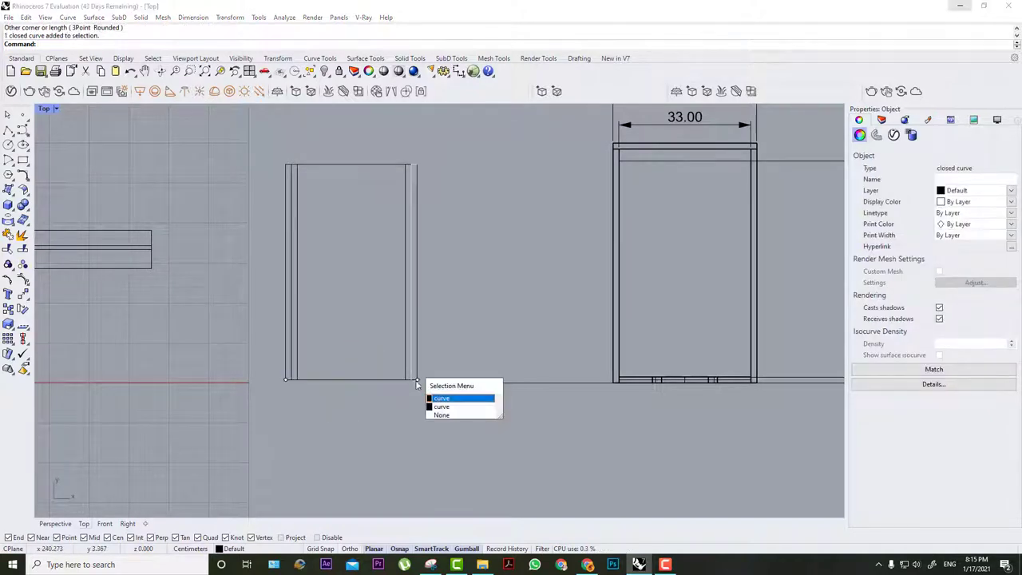
pyautogui.click(443, 408)
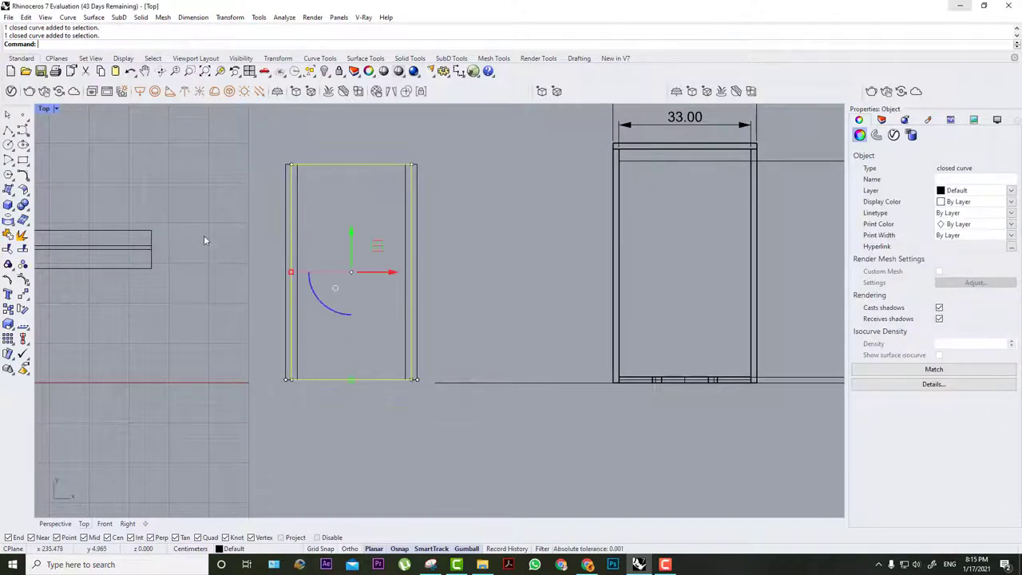
pyautogui.doubleClick(43, 110)
pyautogui.moveTo(573, 270); pyautogui.dragTo(615, 273, button='right')
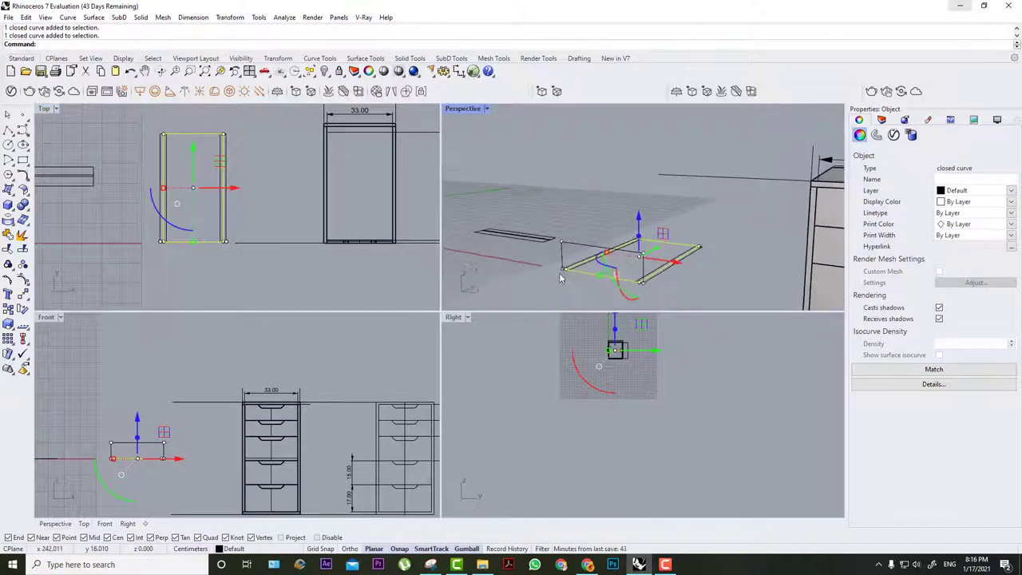
pyautogui.click(8, 206)
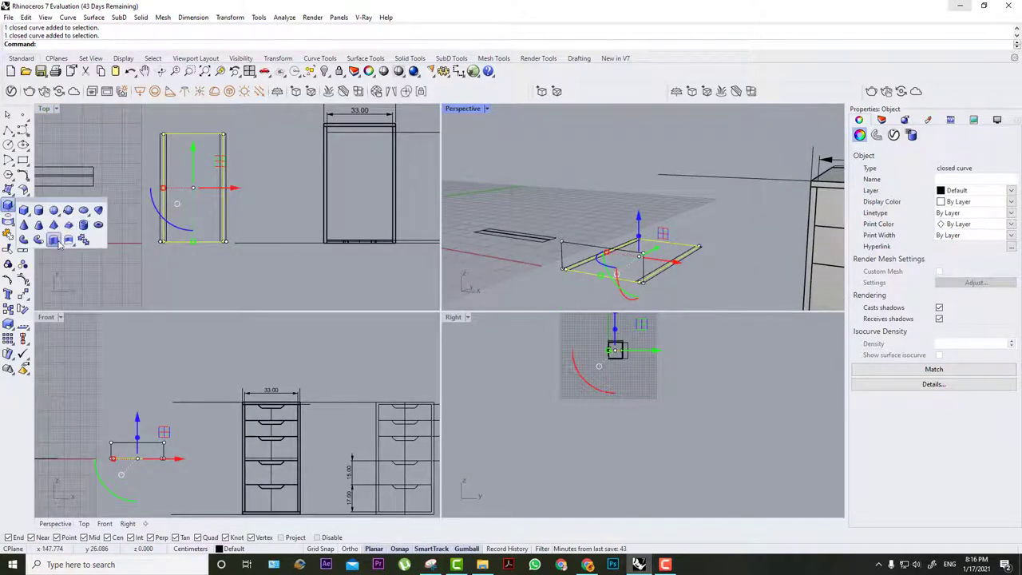
pyautogui.click(52, 240)
pyautogui.write('1.5')
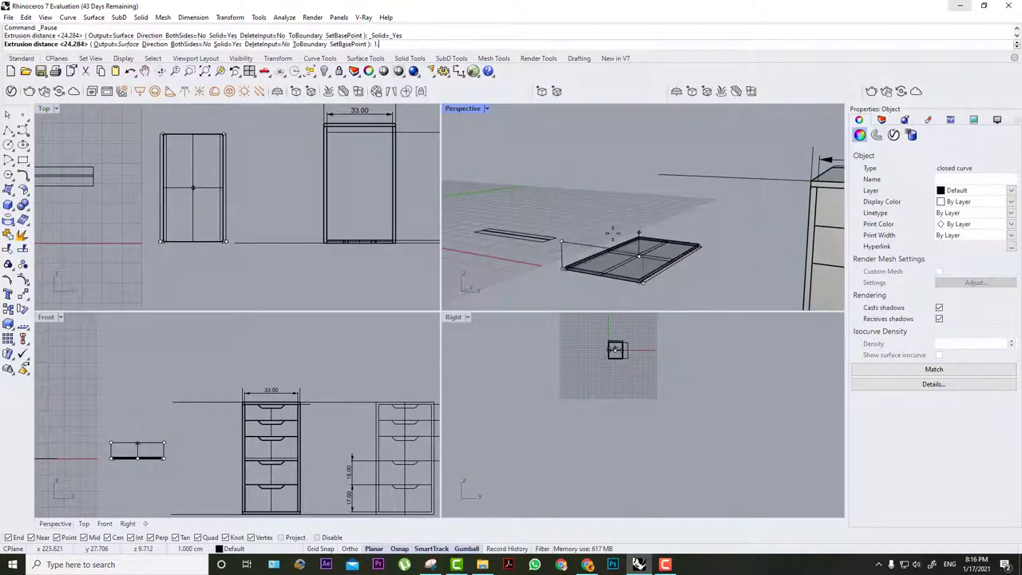
pyautogui.press('Return')
pyautogui.scroll(5, 678, 252)
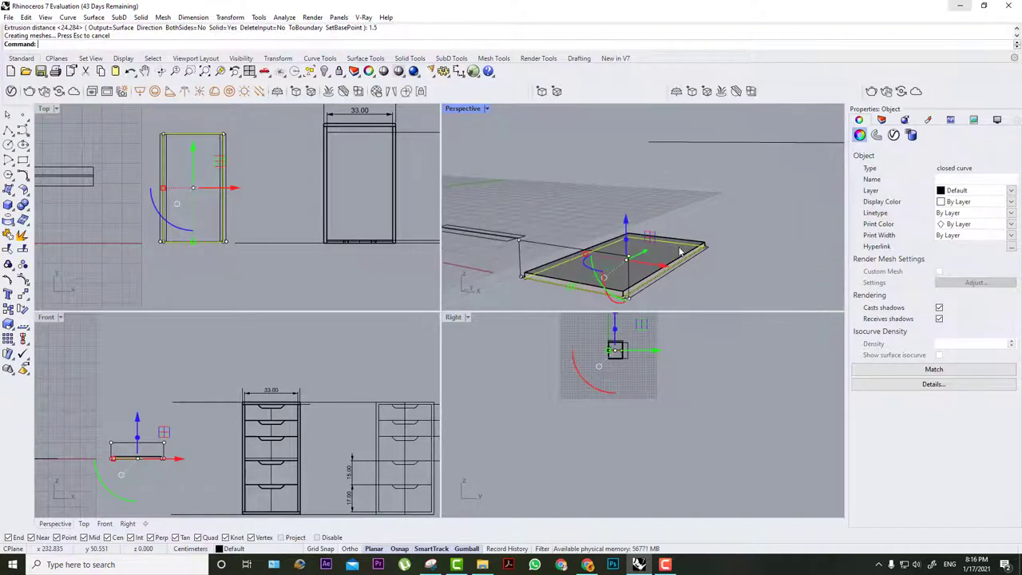
pyautogui.scroll(-2, 732, 202)
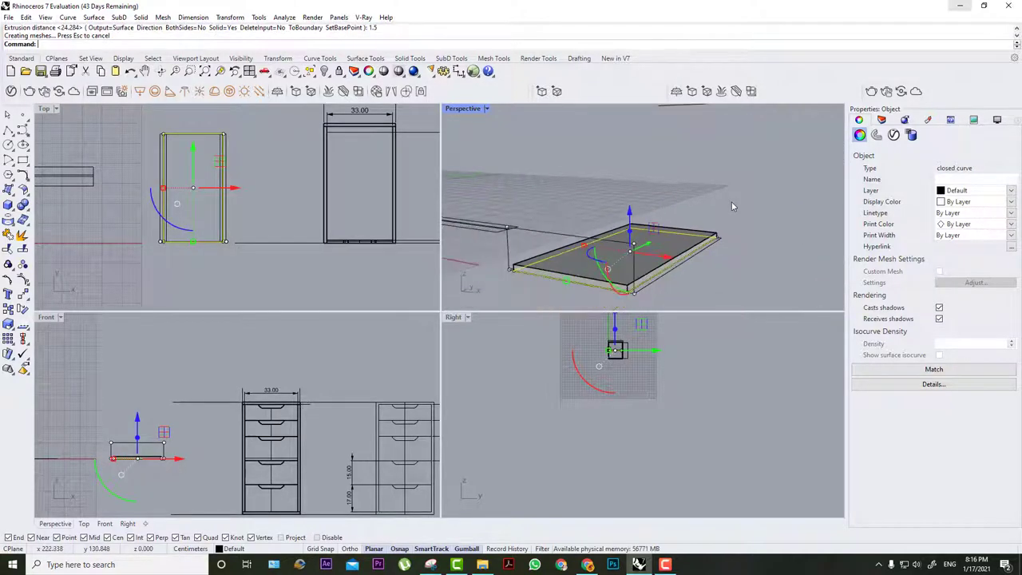
pyautogui.click(181, 289)
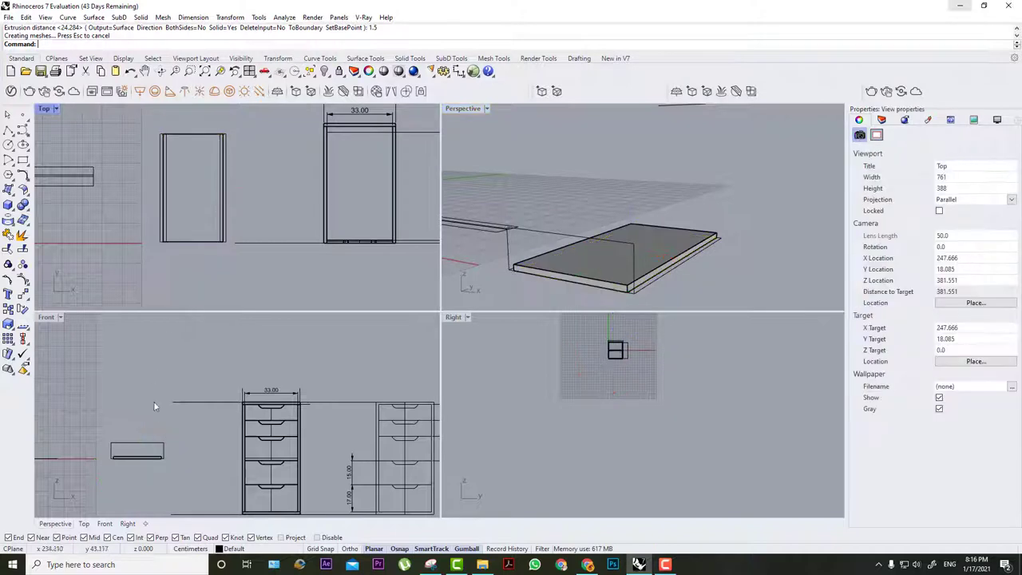
pyautogui.scroll(4, 153, 464)
pyautogui.scroll(3, 142, 491)
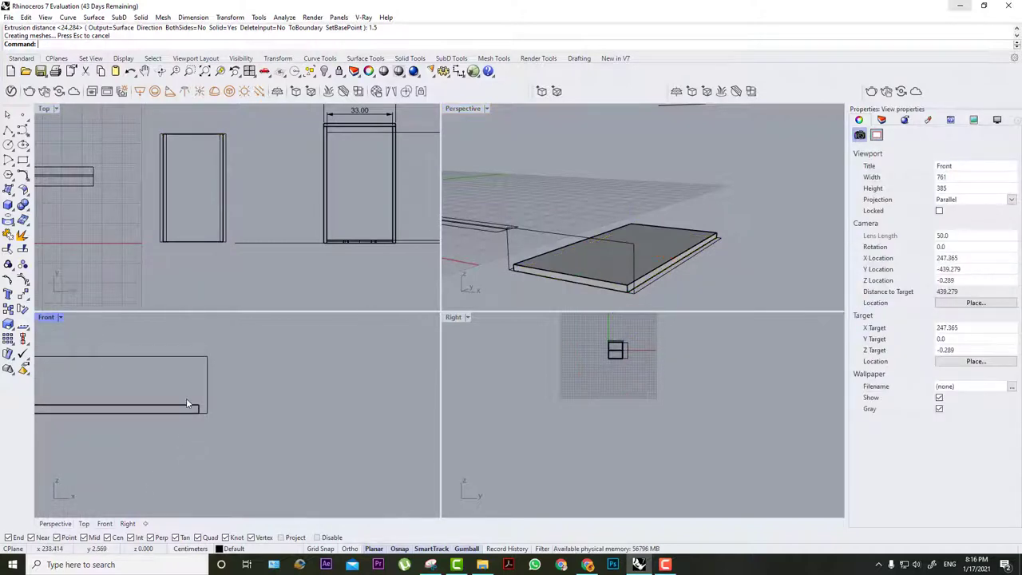
pyautogui.click(187, 408)
pyautogui.scroll(5, 179, 141)
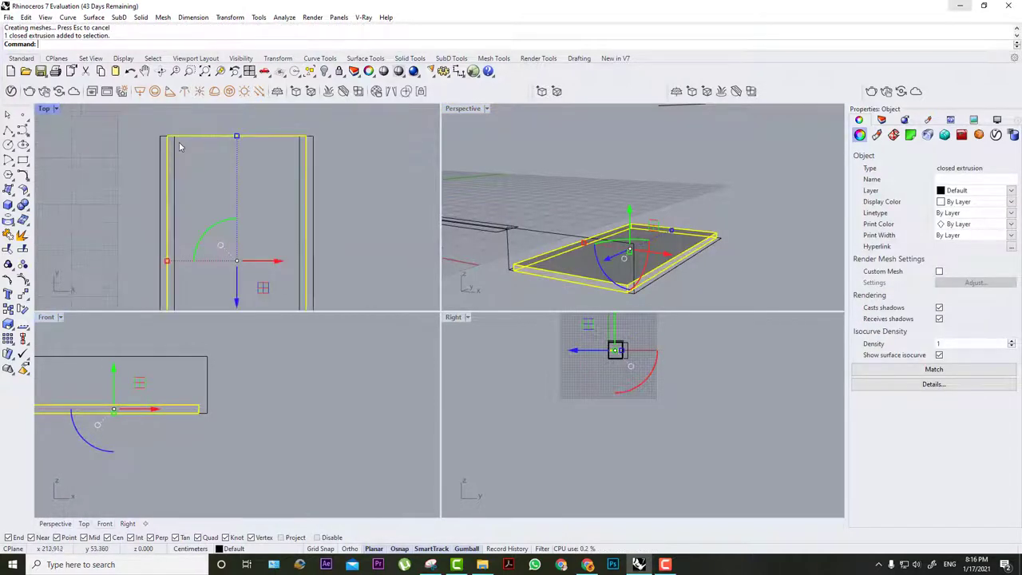
pyautogui.rightClick(179, 143)
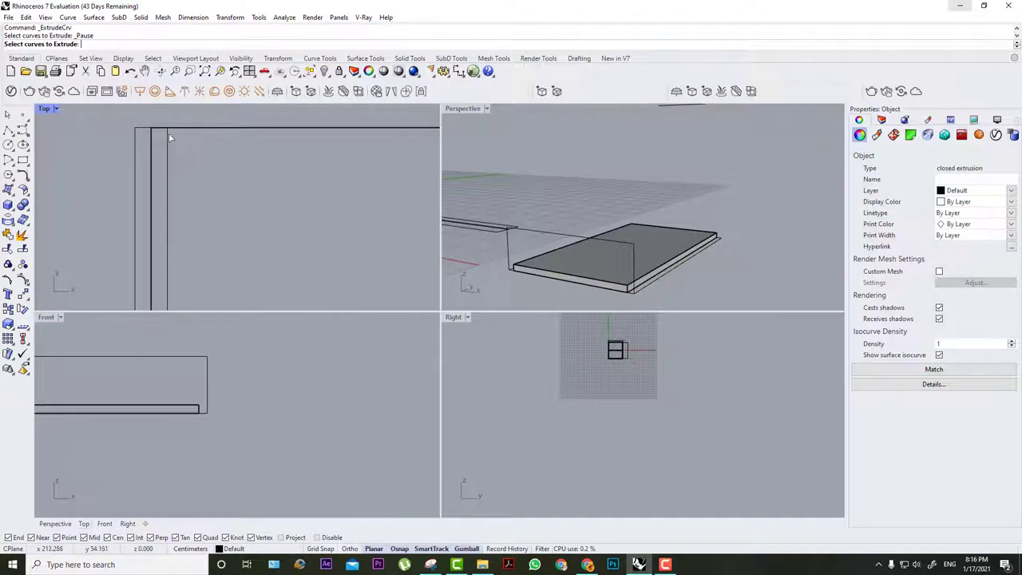
pyautogui.click(168, 133)
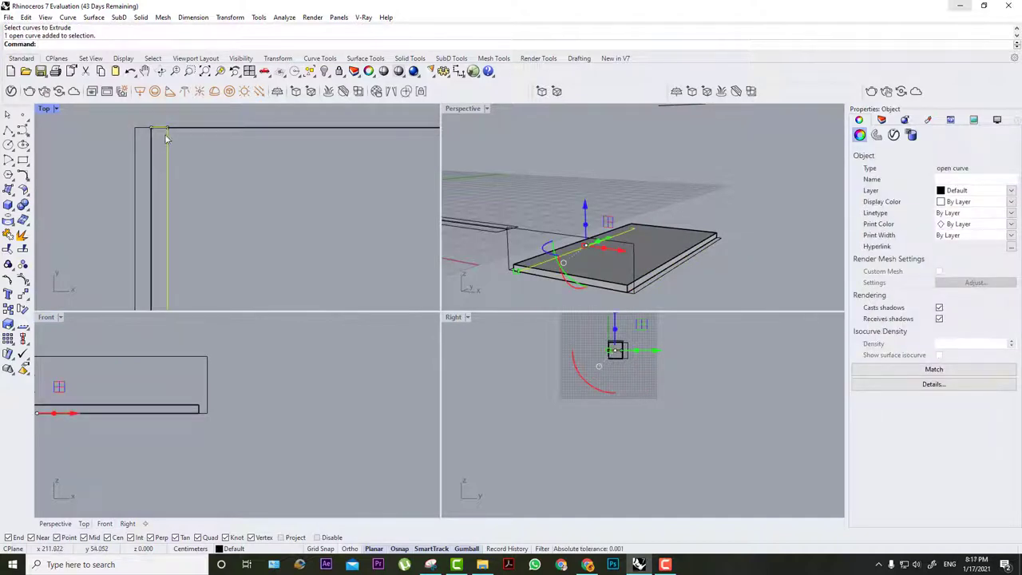
pyautogui.scroll(-4, 166, 139)
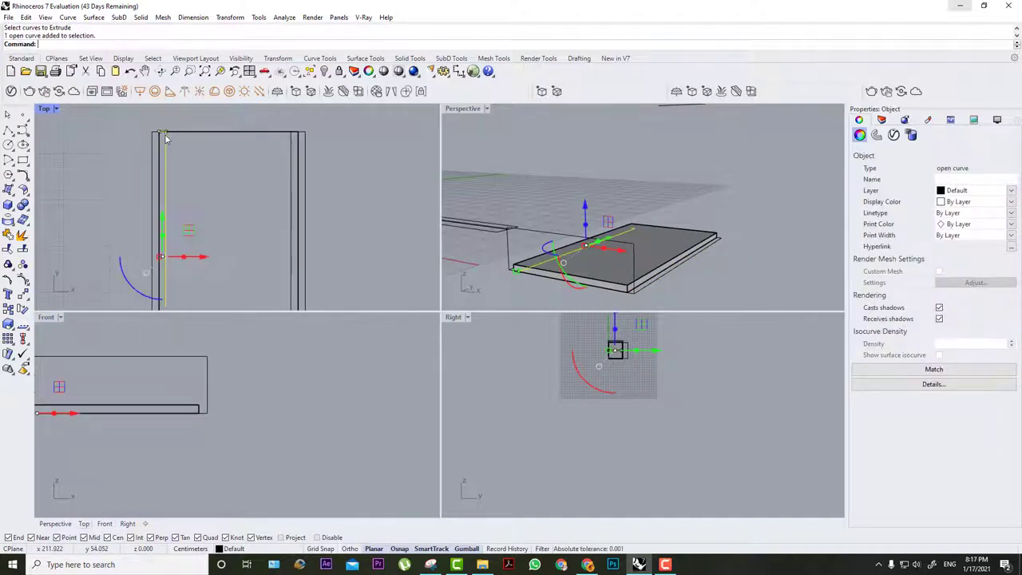
pyautogui.click(235, 392)
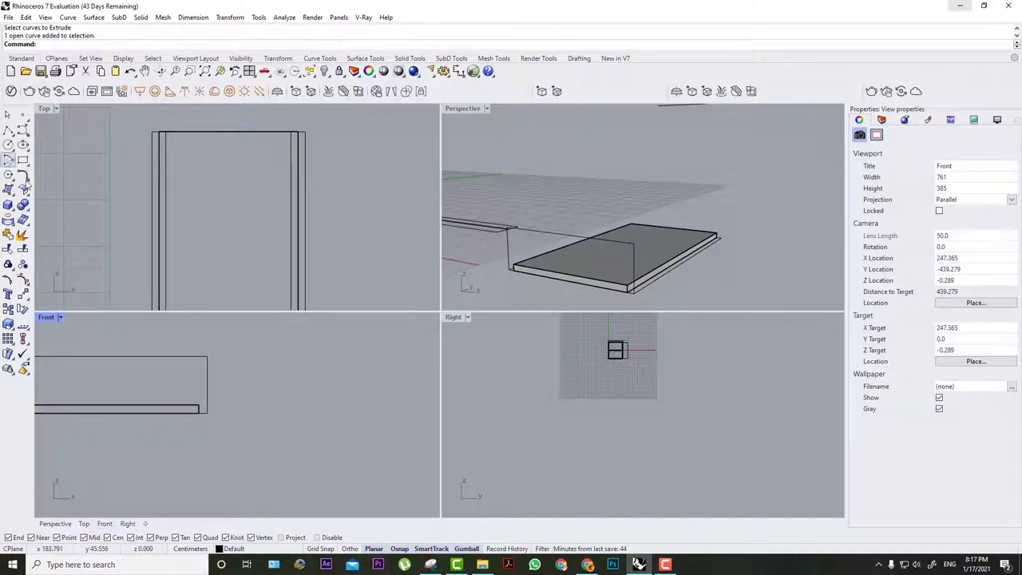
pyautogui.click(179, 406)
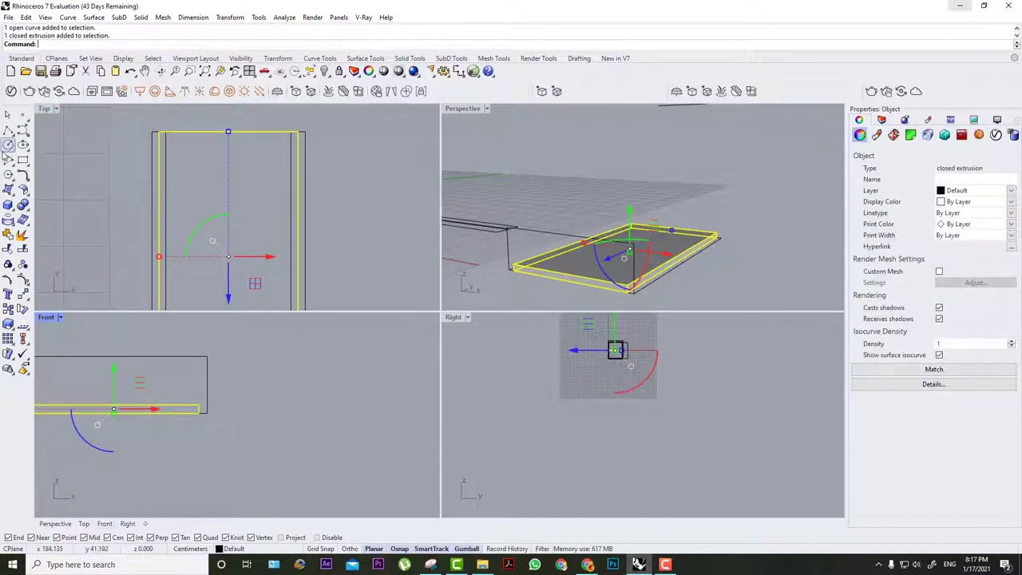
pyautogui.click(23, 159)
pyautogui.click(198, 409)
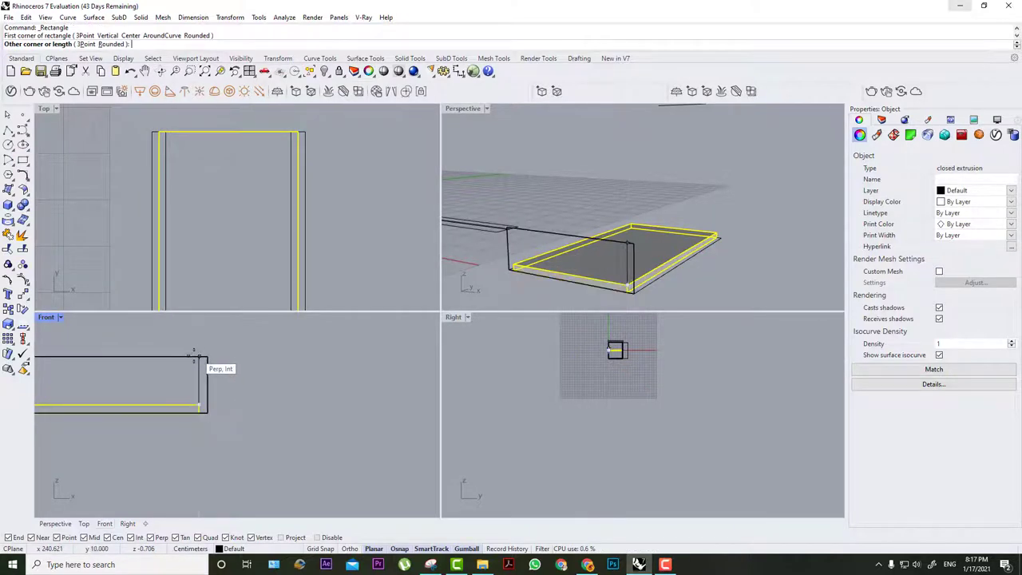
pyautogui.scroll(4, 194, 356)
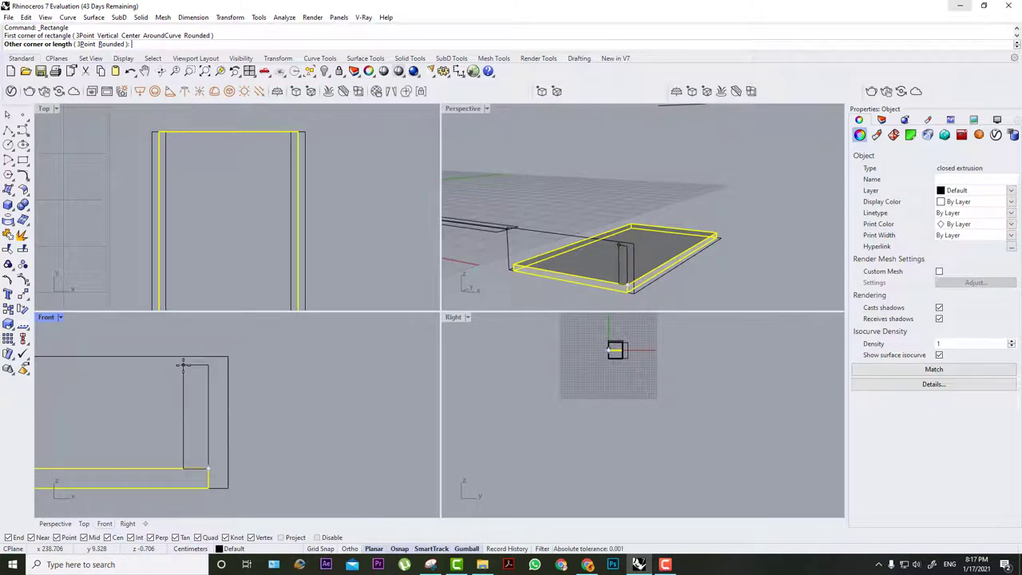
pyautogui.press('Escape')
pyautogui.rightClick(208, 488)
pyautogui.click(209, 487)
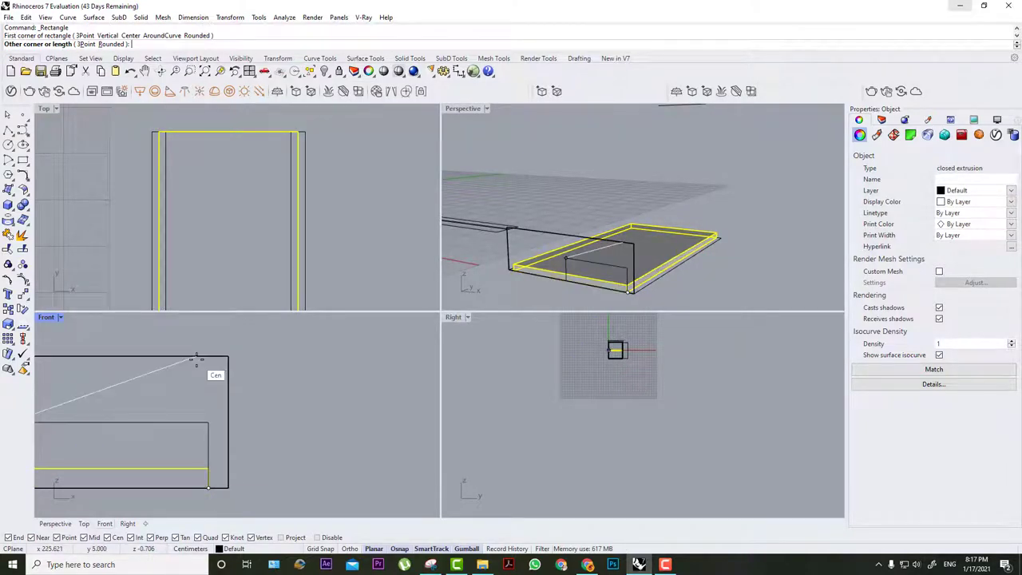
pyautogui.press('Escape')
pyautogui.scroll(-2, 247, 419)
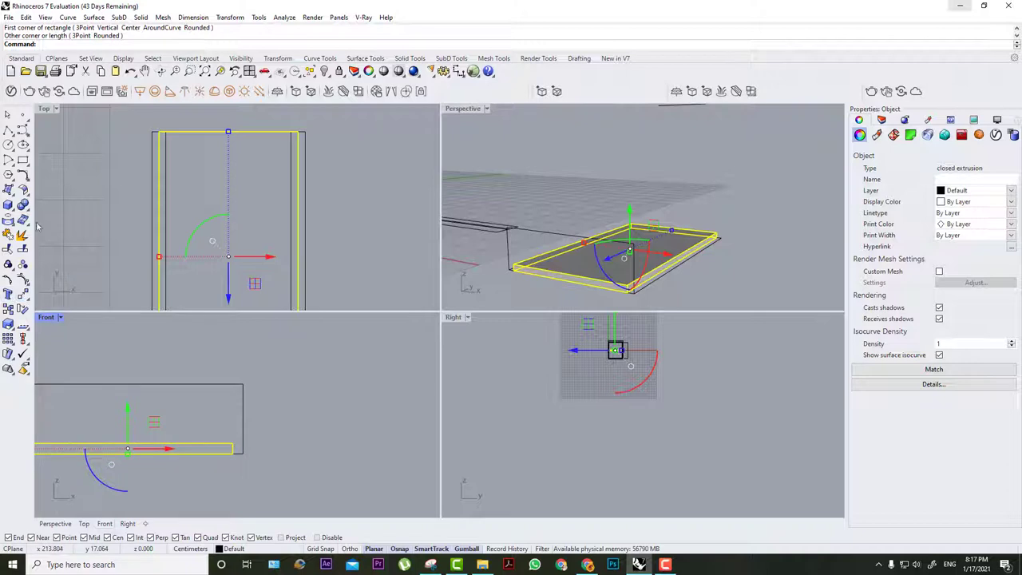
# Add a vertical dimension from the drawer bottom panel's upper face to the top edge of the drawer front outline.
pyautogui.click(457, 71)
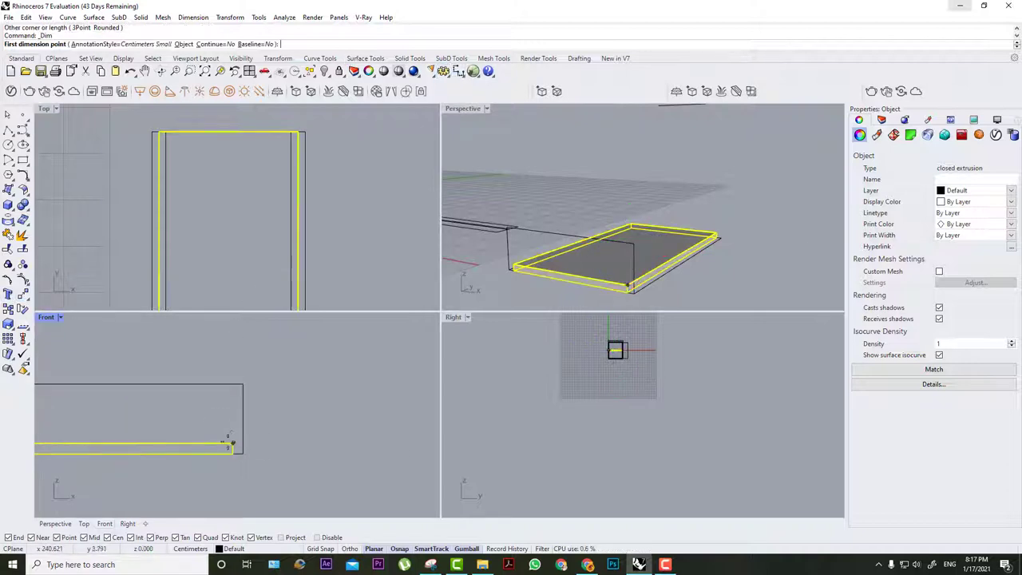
pyautogui.click(231, 444)
pyautogui.click(243, 385)
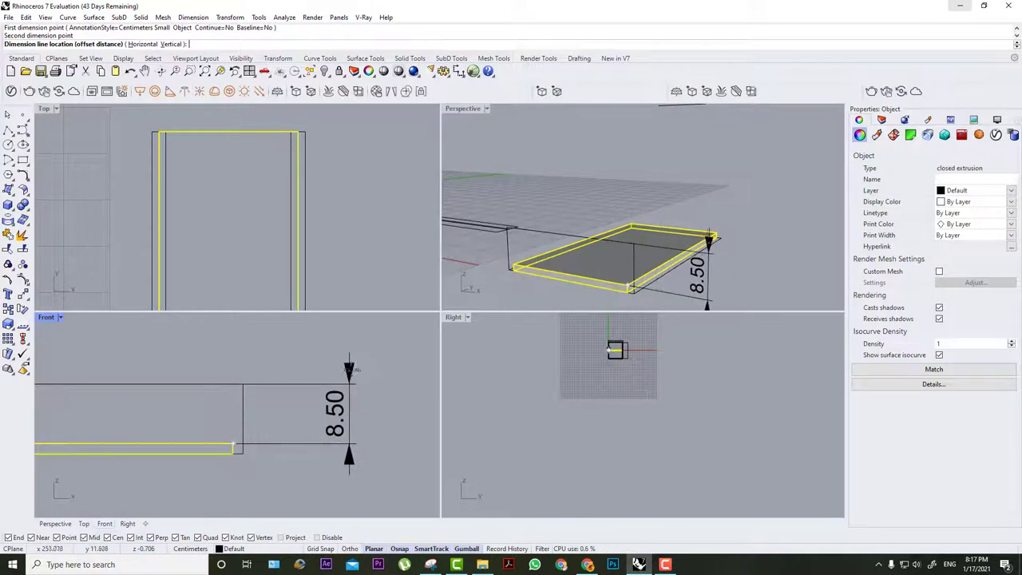
pyautogui.click(364, 369)
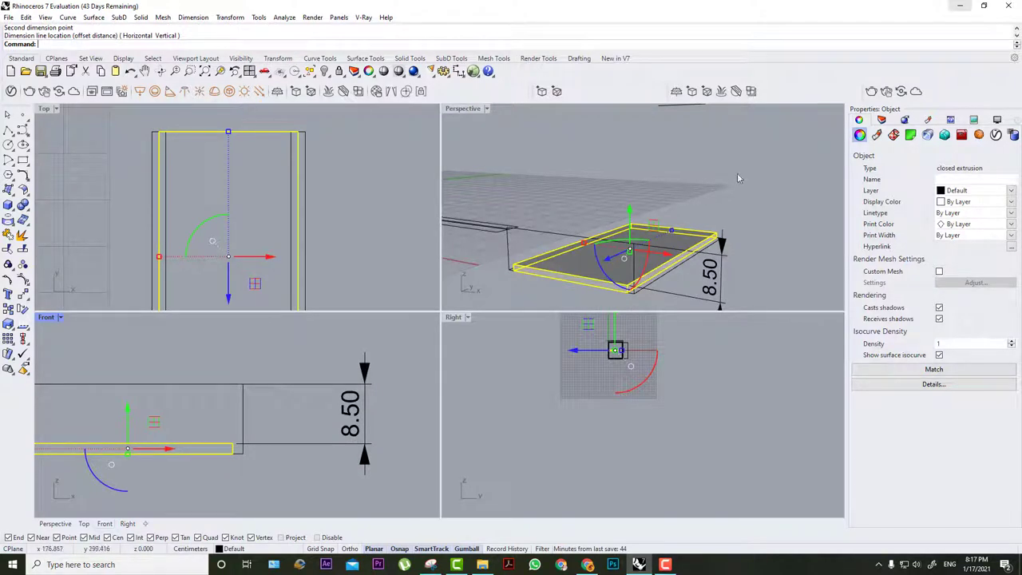
pyautogui.press('Escape')
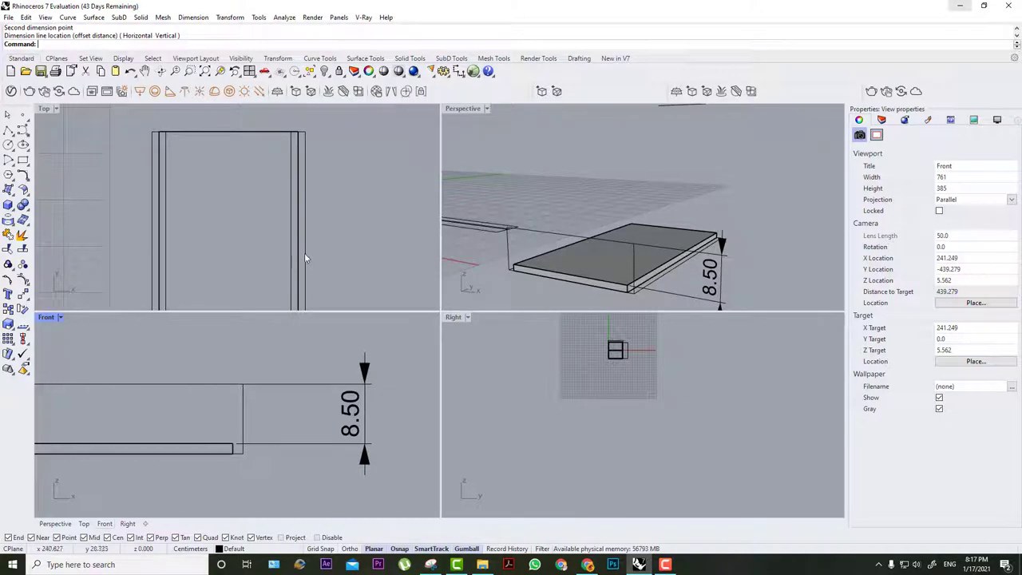
# Examine the drawer bottom panel and its height dimension from several angles in the perspective view.
pyautogui.moveTo(722, 208); pyautogui.dragTo(625, 196, button='right')
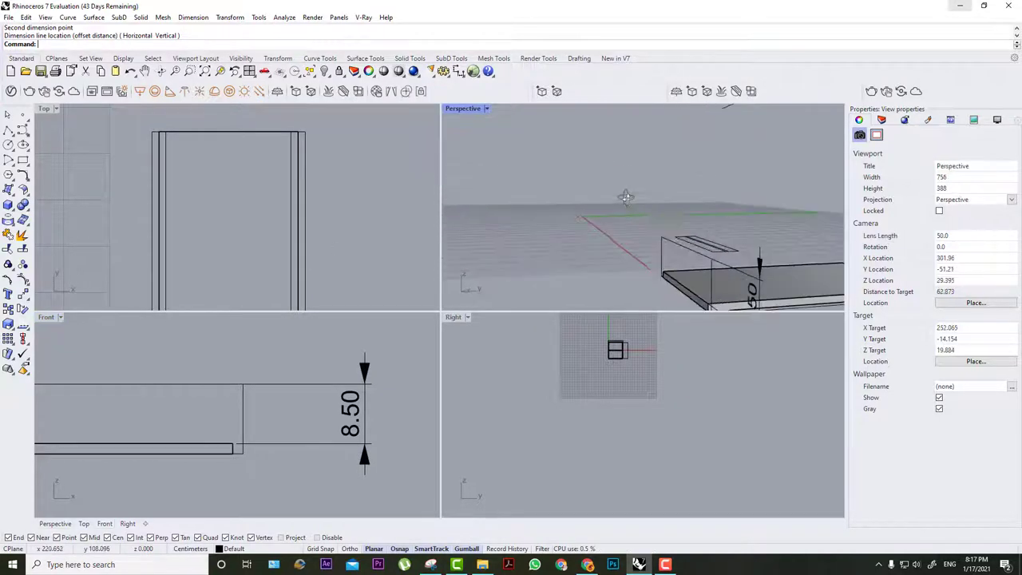
pyautogui.scroll(-6, 625, 197)
pyautogui.scroll(-1, 574, 217)
pyautogui.scroll(2, 584, 213)
pyautogui.scroll(7, 594, 213)
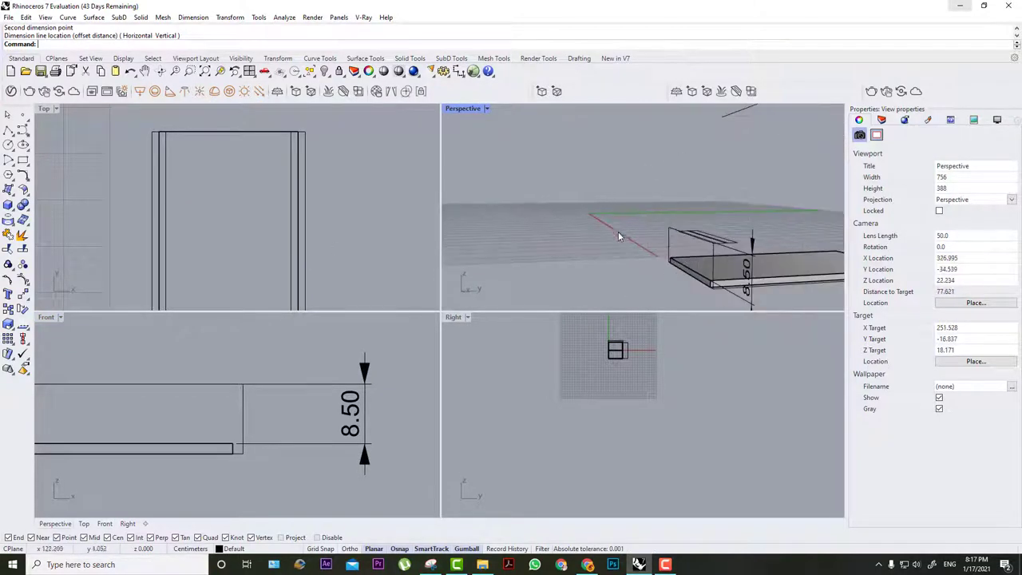
pyautogui.moveTo(617, 235); pyautogui.dragTo(694, 257, button='right')
pyautogui.scroll(8, 633, 233)
pyautogui.scroll(4, 613, 237)
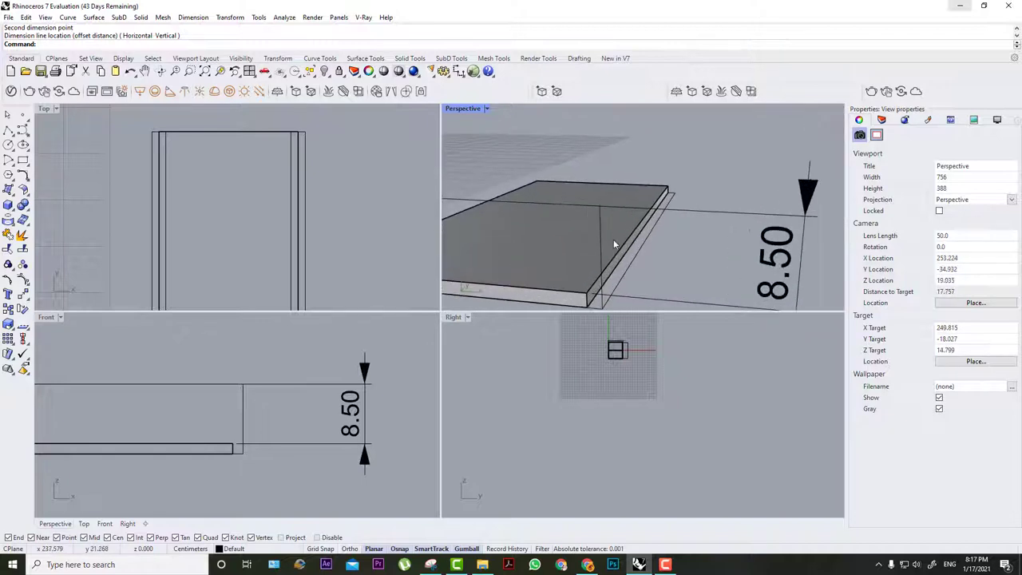
# Measure the drawer bottom panel's length from its front corner to its back corner in the top view.
pyautogui.rightClick(590, 247)
pyautogui.scroll(4, 312, 199)
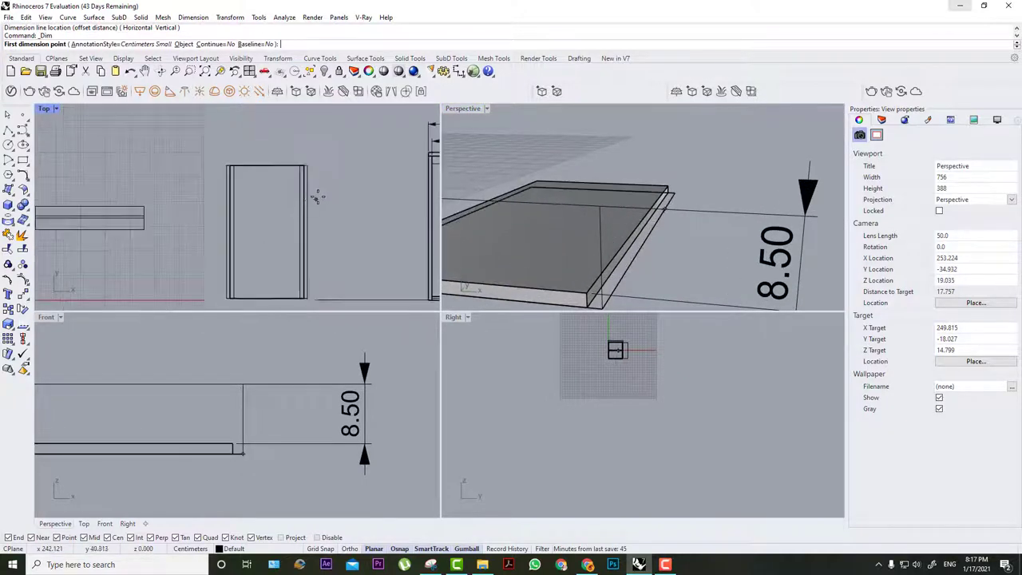
pyautogui.scroll(-4, 309, 263)
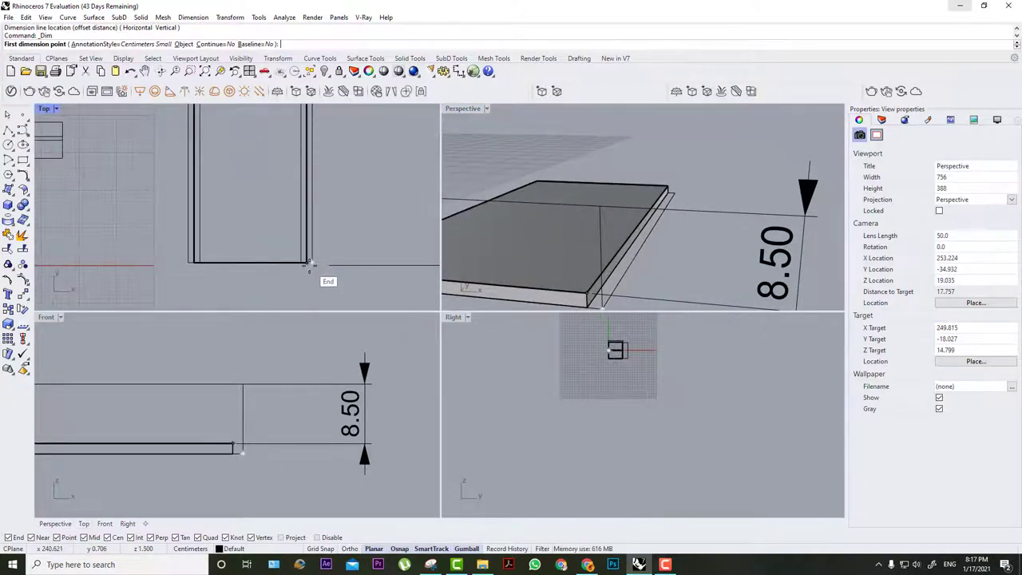
pyautogui.click(309, 263)
pyautogui.scroll(3, 339, 204)
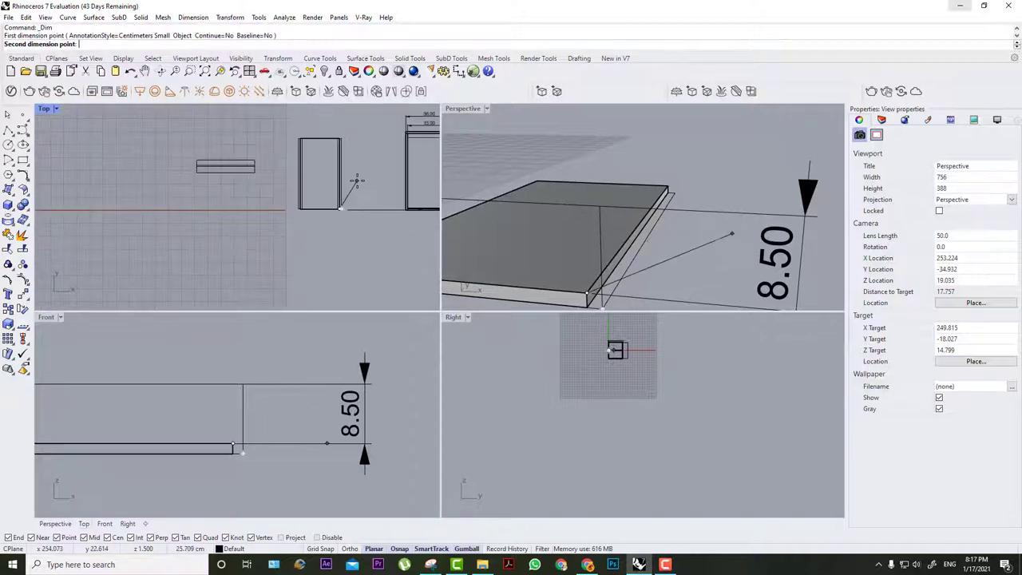
pyautogui.scroll(-3, 342, 136)
pyautogui.click(336, 142)
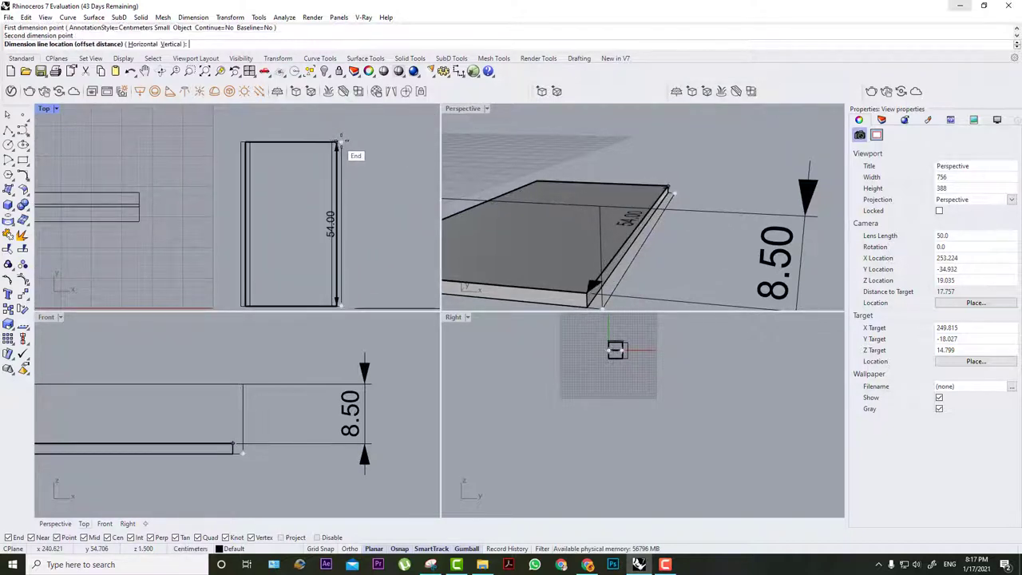
pyautogui.click(389, 158)
pyautogui.scroll(3, 388, 158)
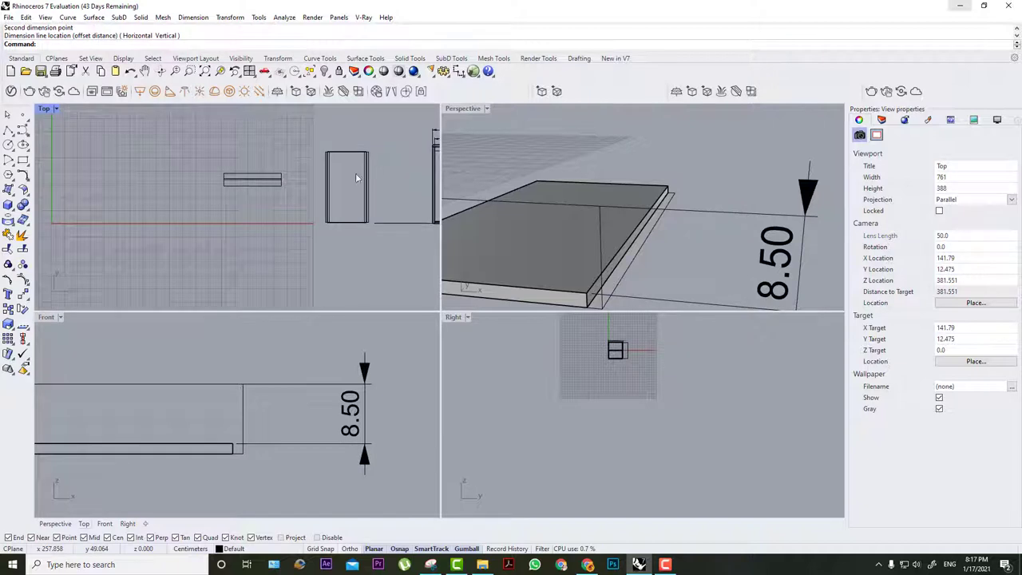
# Draw an 8.5 by 54 cm rectangle for the drawer's side panel in the top view, beside the separate drawer front.
pyautogui.click(23, 160)
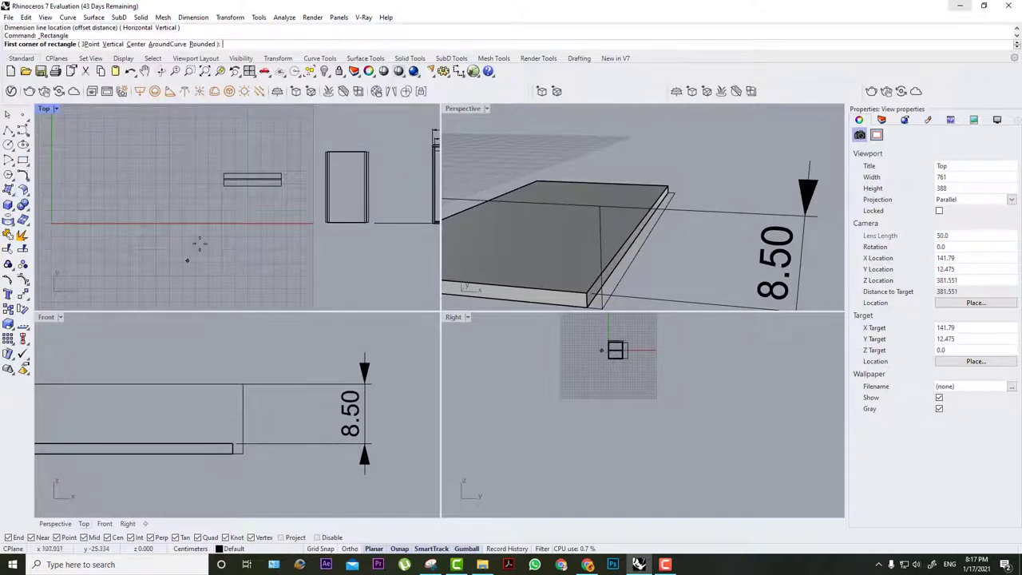
pyautogui.click(201, 231)
pyautogui.write('8.5')
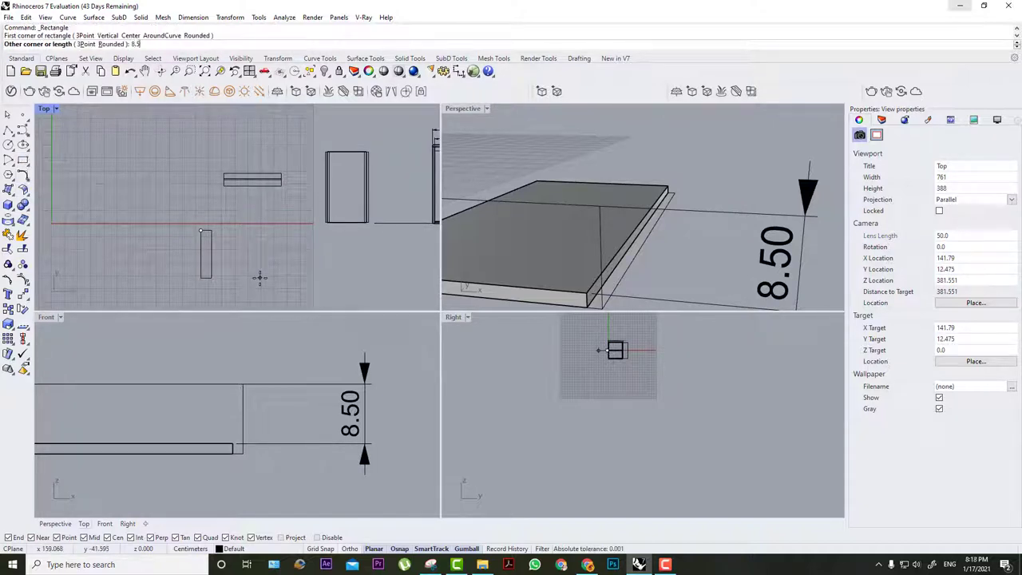
pyautogui.press('Return')
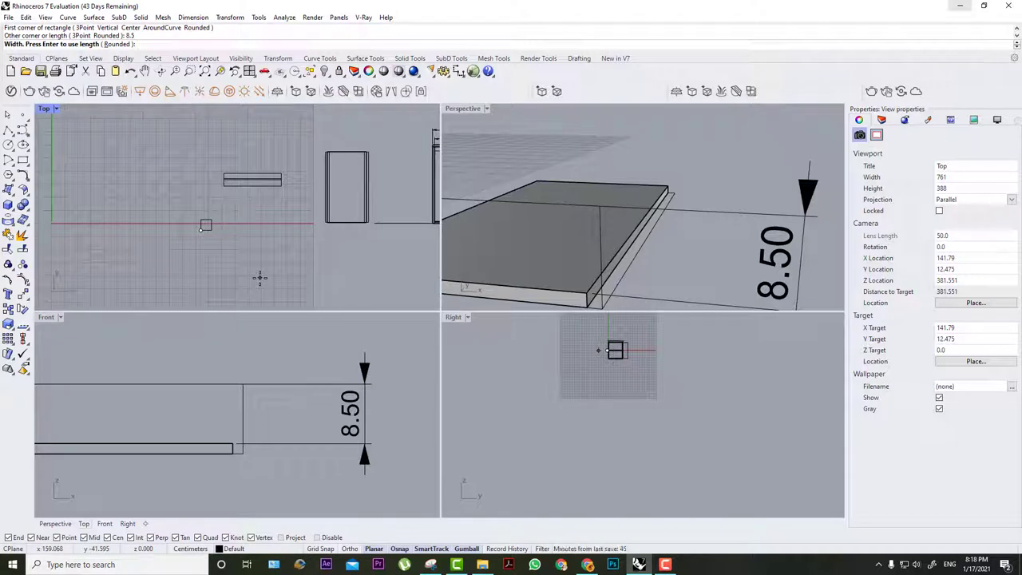
pyautogui.write('54')
pyautogui.press('Return')
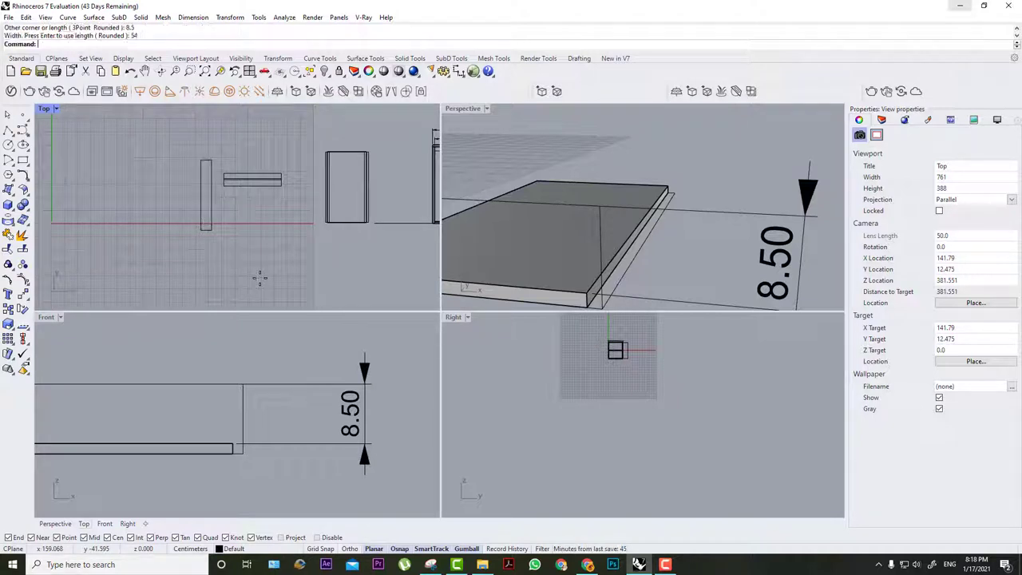
# Extrude the side panel rectangle into a 1.5 cm thick solid.
pyautogui.click(210, 210)
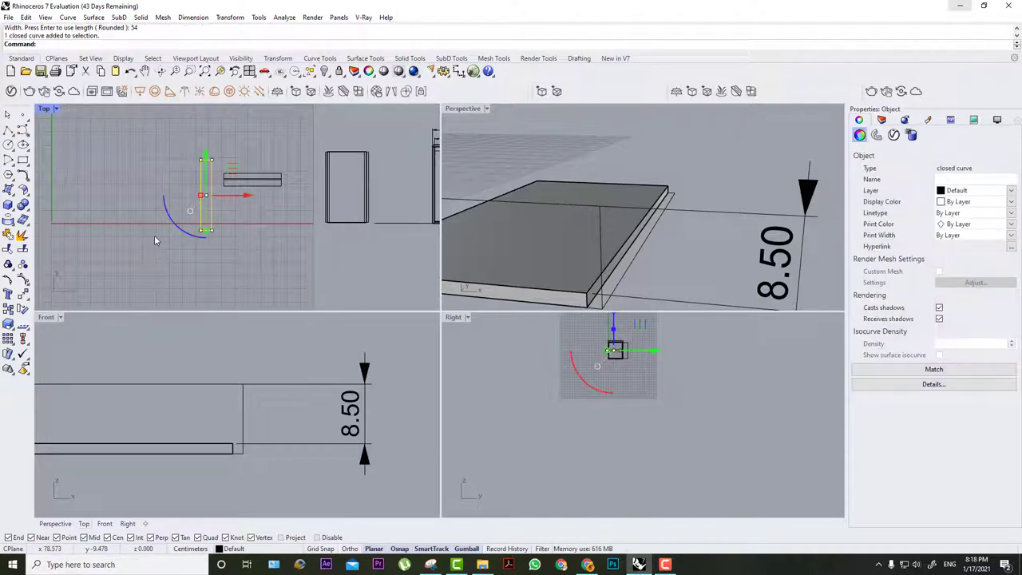
pyautogui.click(8, 204)
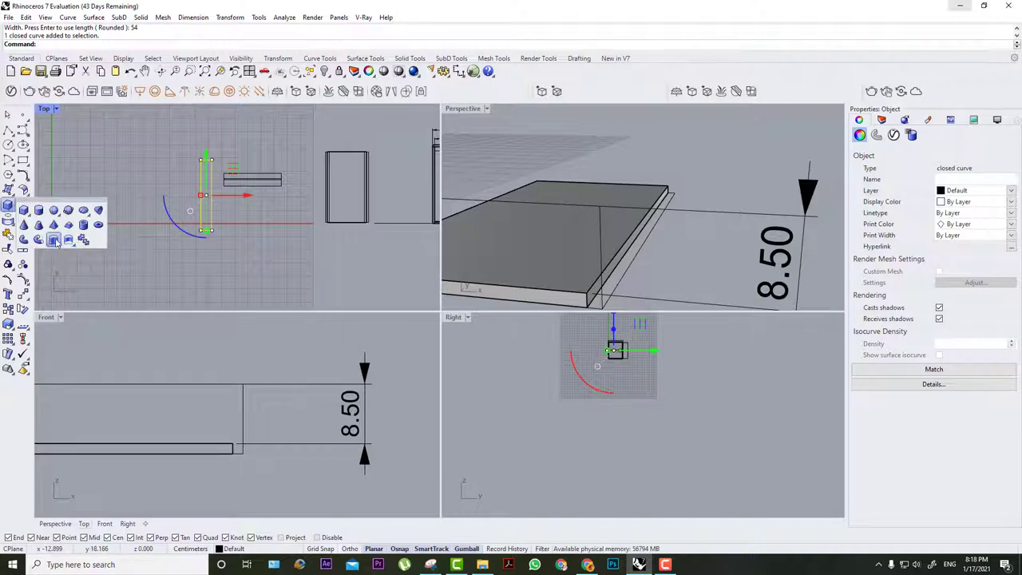
pyautogui.click(53, 239)
pyautogui.scroll(8, 622, 344)
pyautogui.scroll(3, 624, 340)
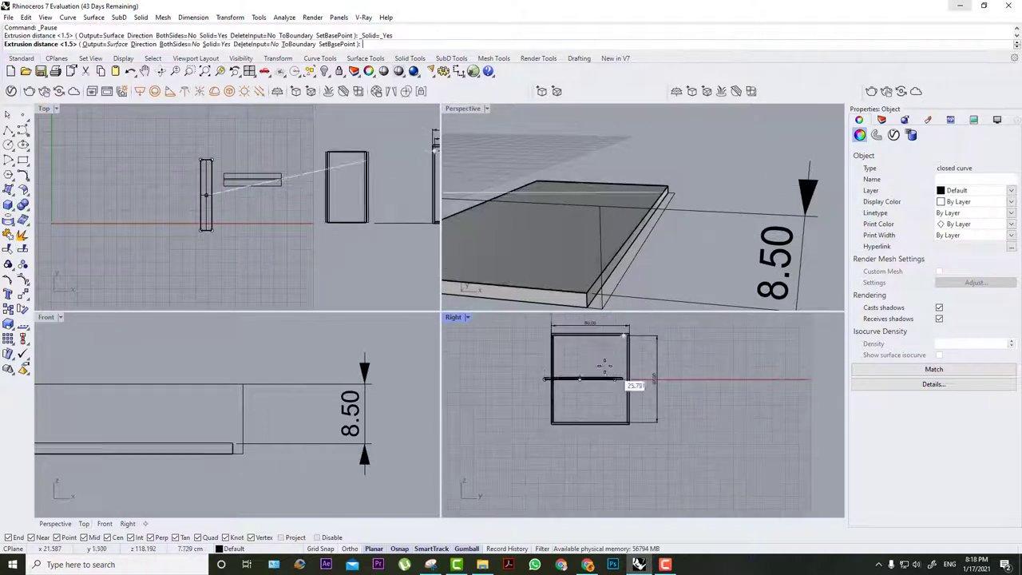
pyautogui.write('1.5')
pyautogui.press('Return')
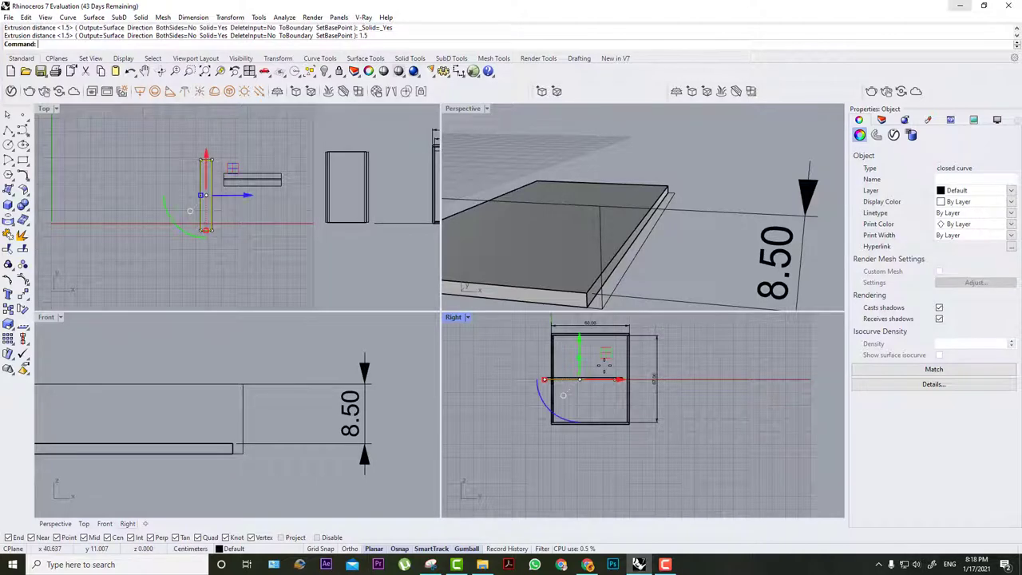
# Rotate the side panel solid and its rectangle 90 degrees in the front view so the panel stands on its long edge.
pyautogui.moveTo(229, 222); pyautogui.dragTo(170, 241)
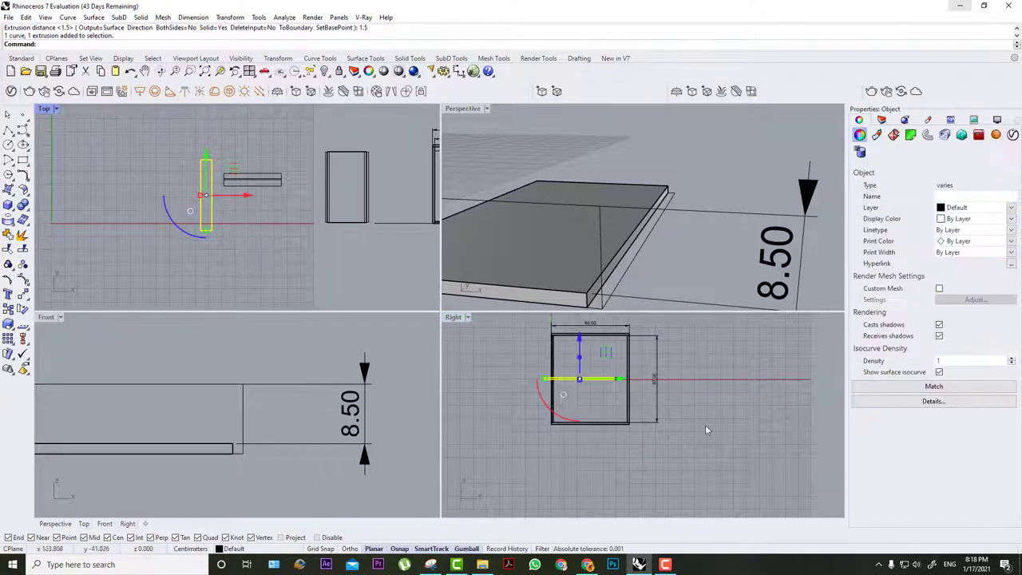
pyautogui.scroll(2, 602, 377)
pyautogui.scroll(2, 566, 391)
pyautogui.scroll(-3, 561, 396)
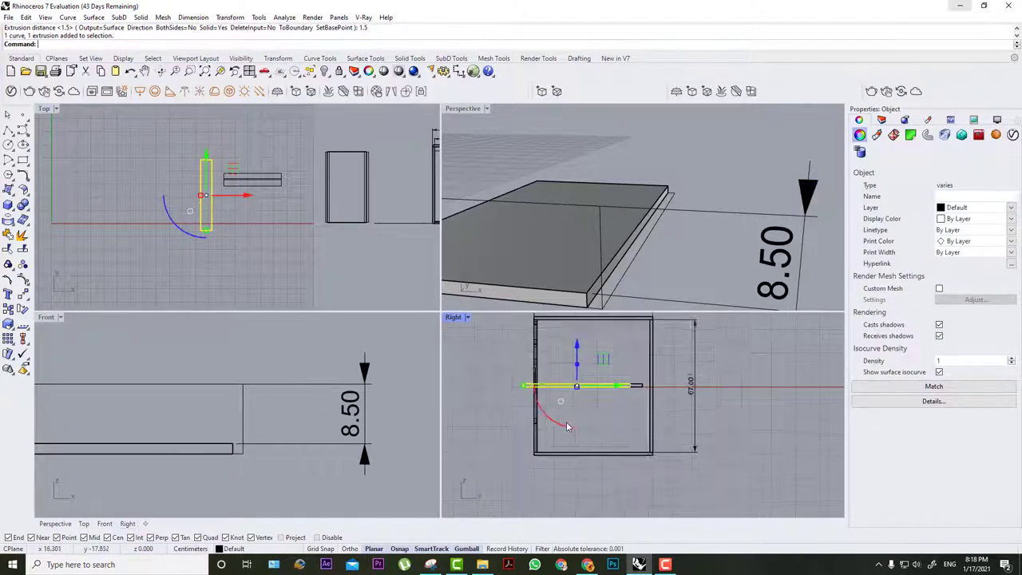
pyautogui.scroll(-3, 192, 423)
pyautogui.scroll(-2, 77, 442)
pyautogui.moveTo(76, 442); pyautogui.dragTo(263, 423, button='right')
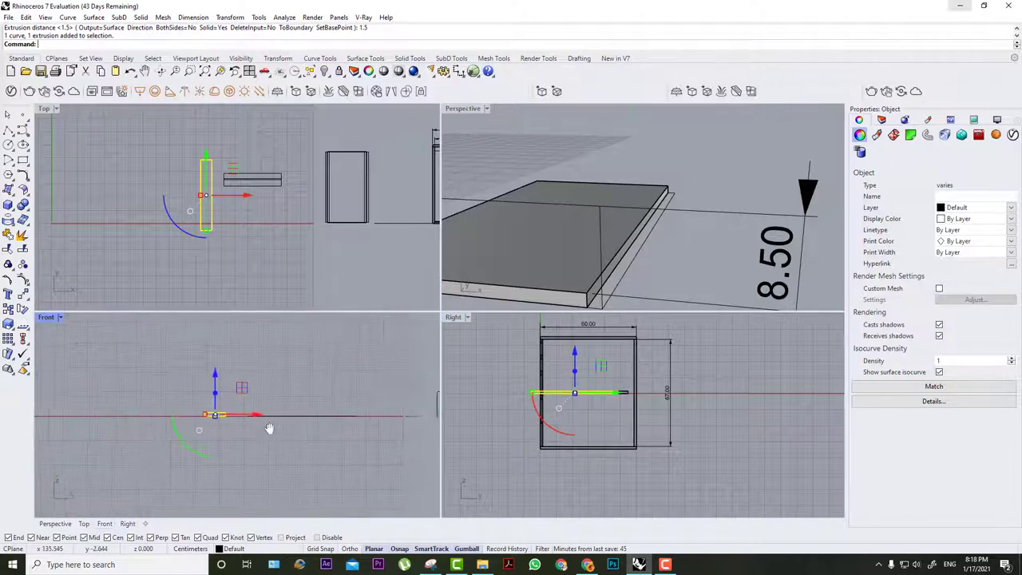
pyautogui.moveTo(191, 448); pyautogui.dragTo(257, 448)
pyautogui.scroll(-3, 282, 427)
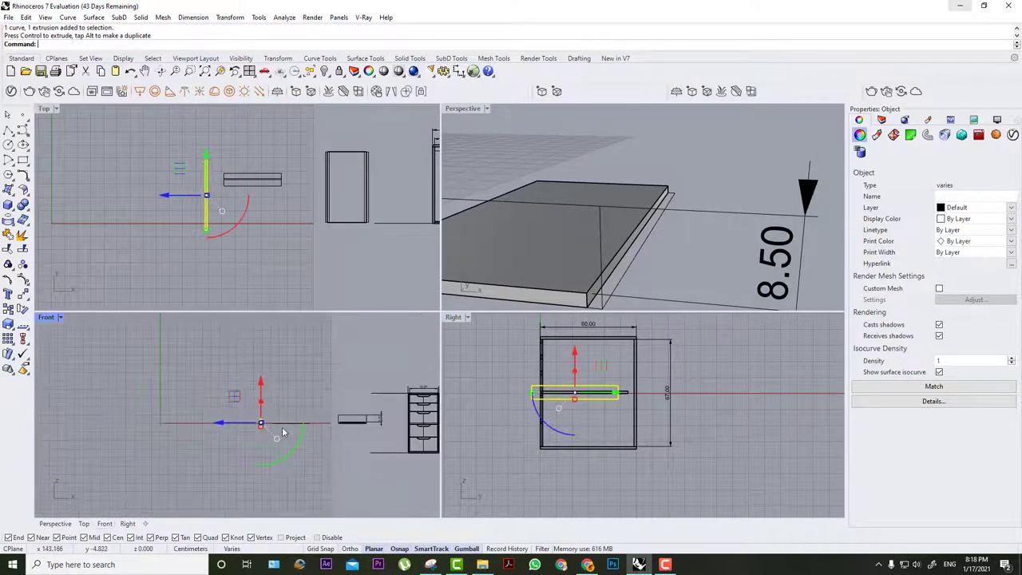
# Move the standing side panel so its lower outer corner sits on the upper right corner of the drawer bottom panel.
pyautogui.moveTo(235, 395); pyautogui.dragTo(349, 371)
pyautogui.scroll(8, 368, 380)
pyautogui.scroll(3, 375, 444)
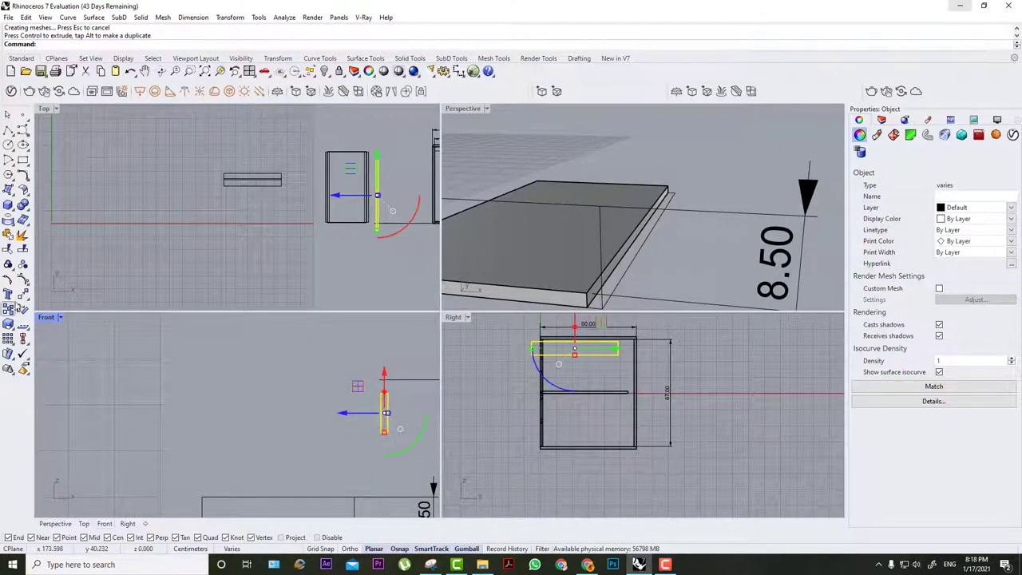
pyautogui.click(23, 295)
pyautogui.click(381, 432)
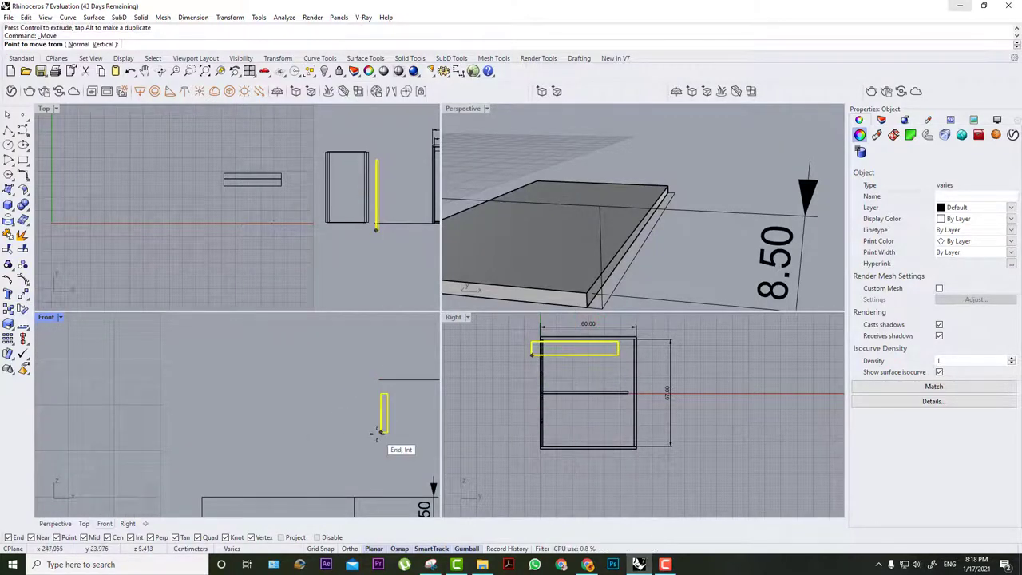
pyautogui.moveTo(337, 451); pyautogui.dragTo(332, 353, button='right')
pyautogui.click(306, 420)
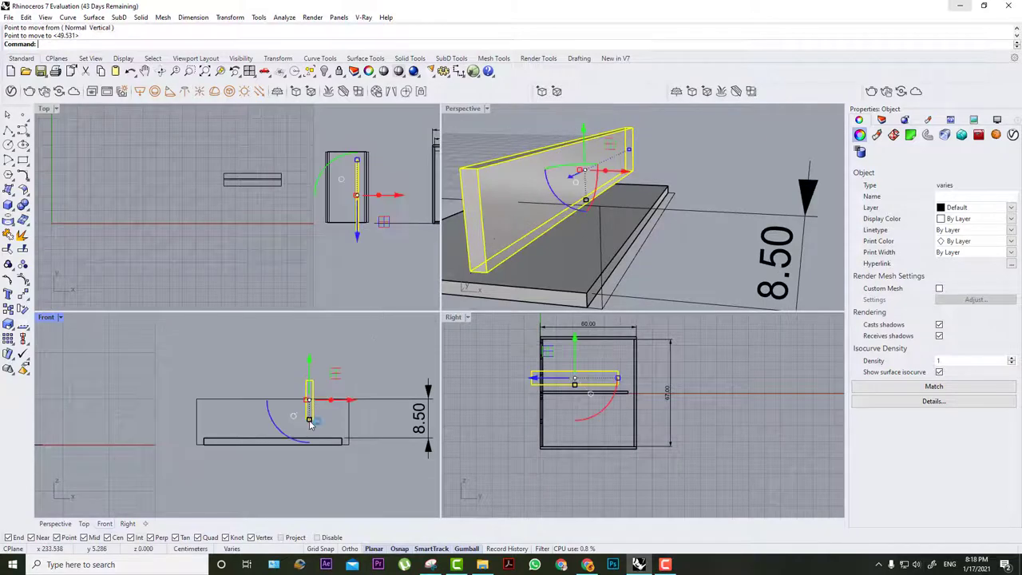
pyautogui.rightClick(311, 419)
pyautogui.click(312, 418)
pyautogui.click(341, 438)
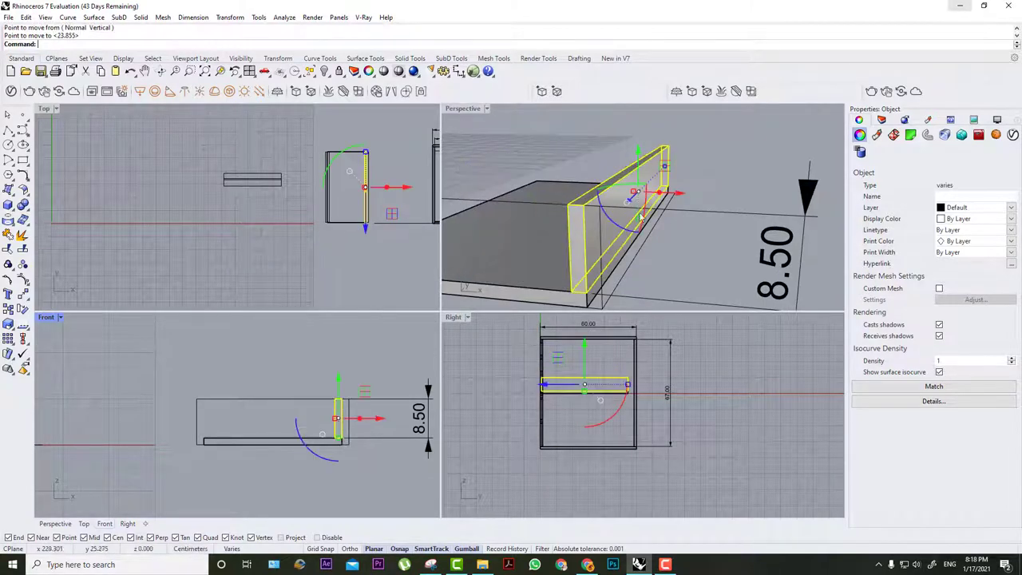
# Mirror a copy of the side panel solid to the drawer's opposite side about the vertical centre line of the drawer front.
pyautogui.click(734, 150)
pyautogui.moveTo(734, 150); pyautogui.dragTo(710, 176, button='right')
pyautogui.click(710, 177)
pyautogui.scroll(3, 311, 417)
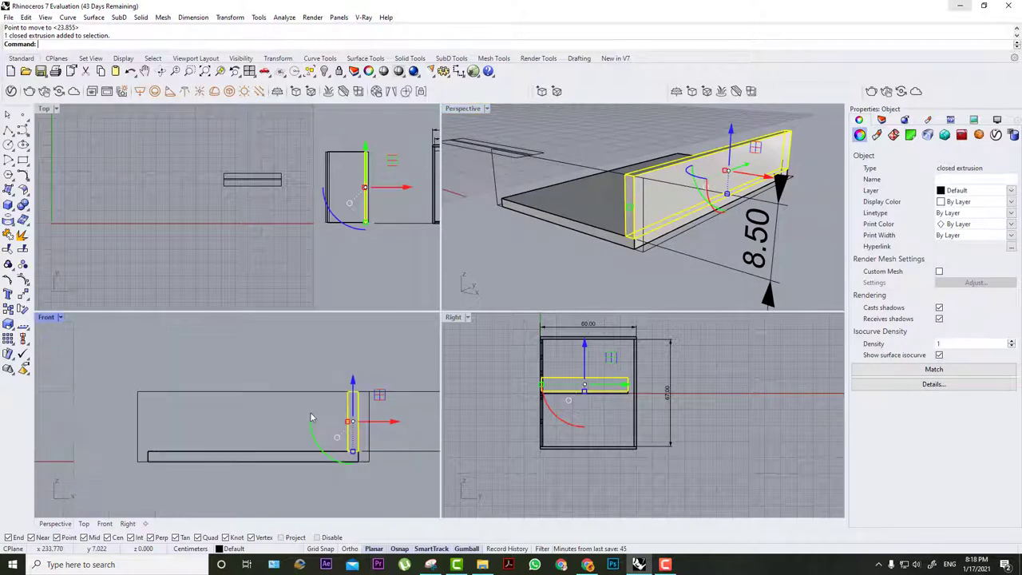
pyautogui.write('Mirror')
pyautogui.press('Return')
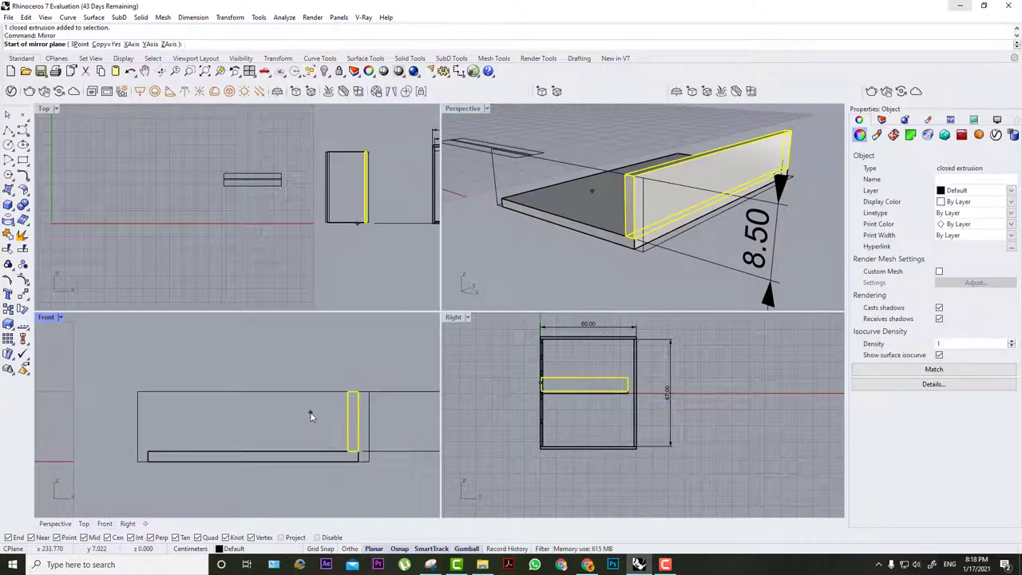
pyautogui.click(263, 444)
pyautogui.click(266, 401)
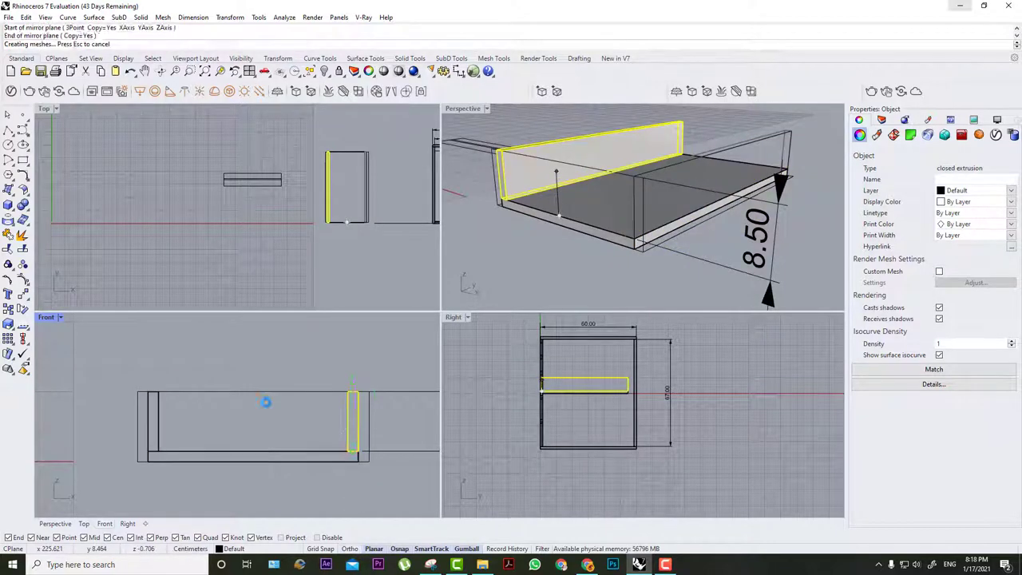
pyautogui.click(292, 368)
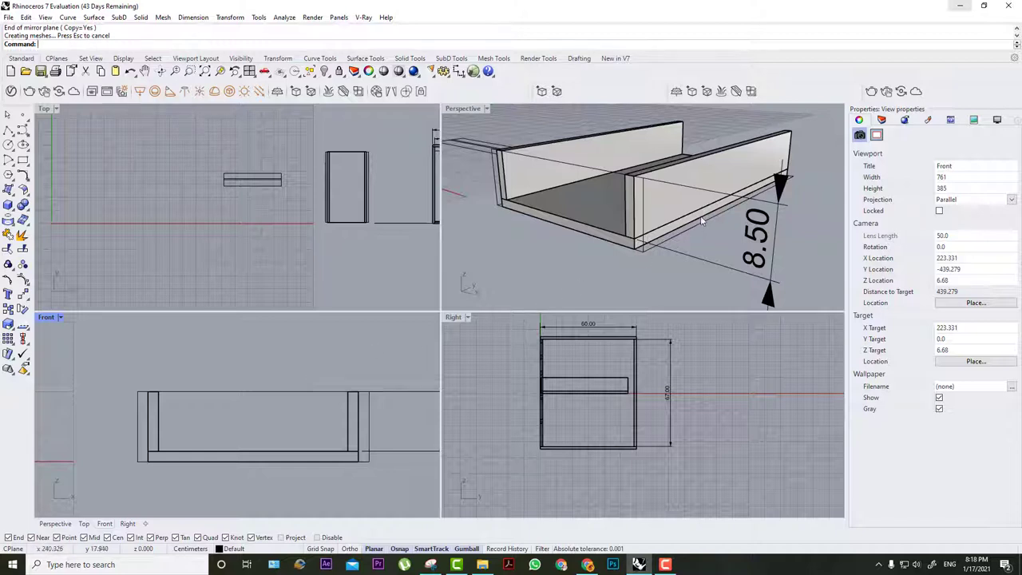
# Draw a 1.5 by 1.5 cm square above the drawer's left side in the front view.
pyautogui.click(410, 388)
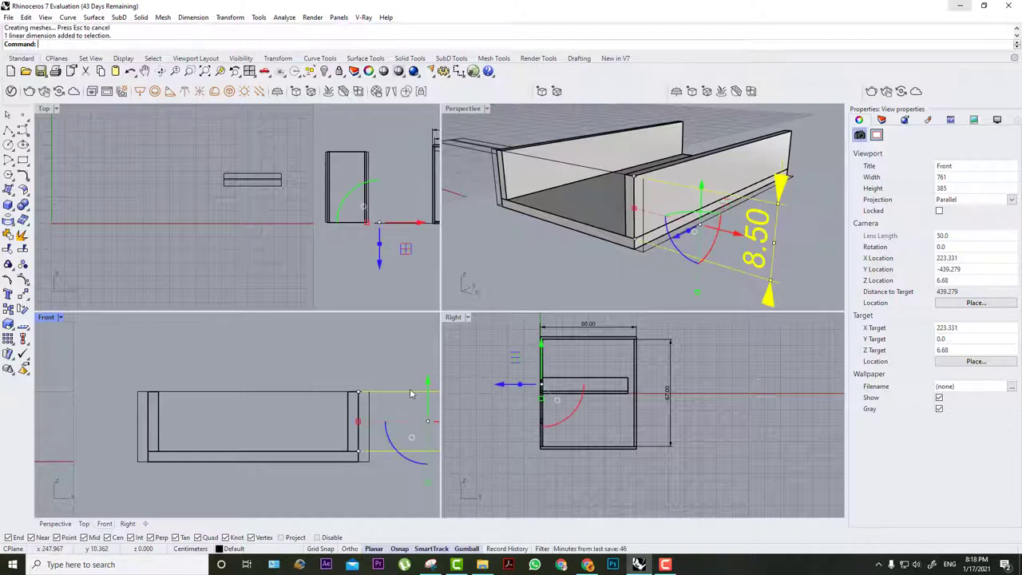
pyautogui.scroll(-2, 410, 387)
pyautogui.scroll(2, 281, 443)
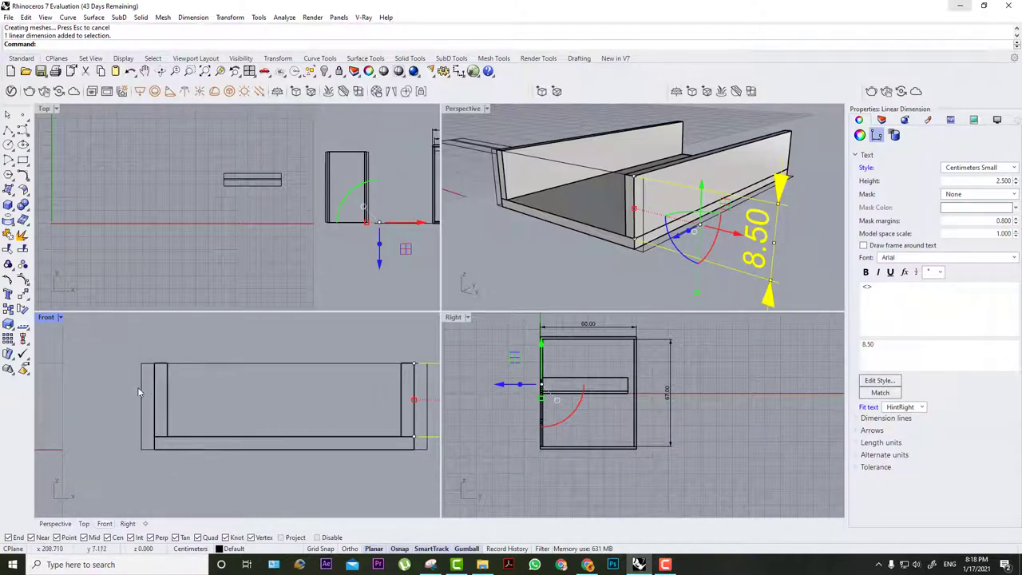
pyautogui.click(23, 310)
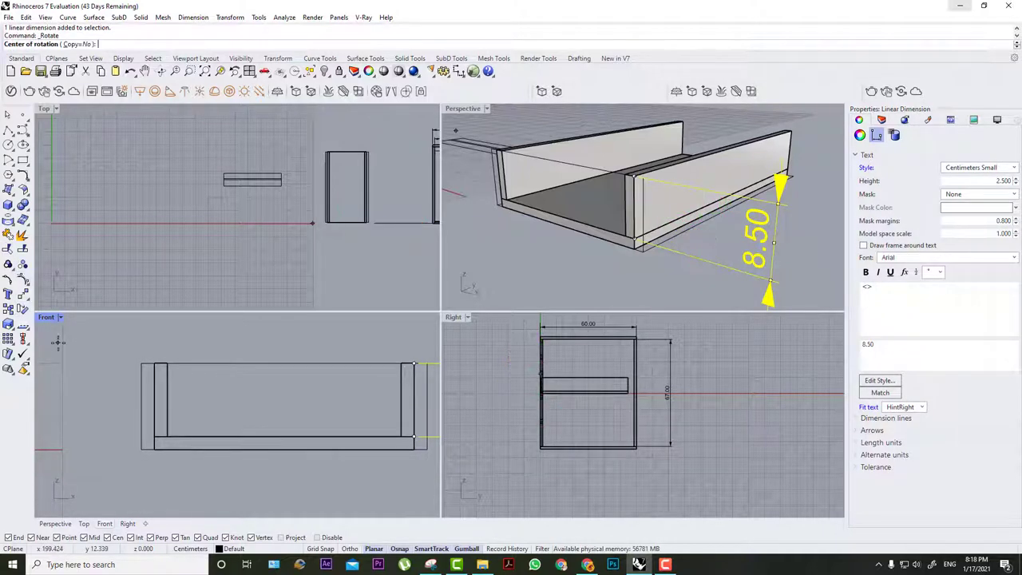
pyautogui.click(23, 160)
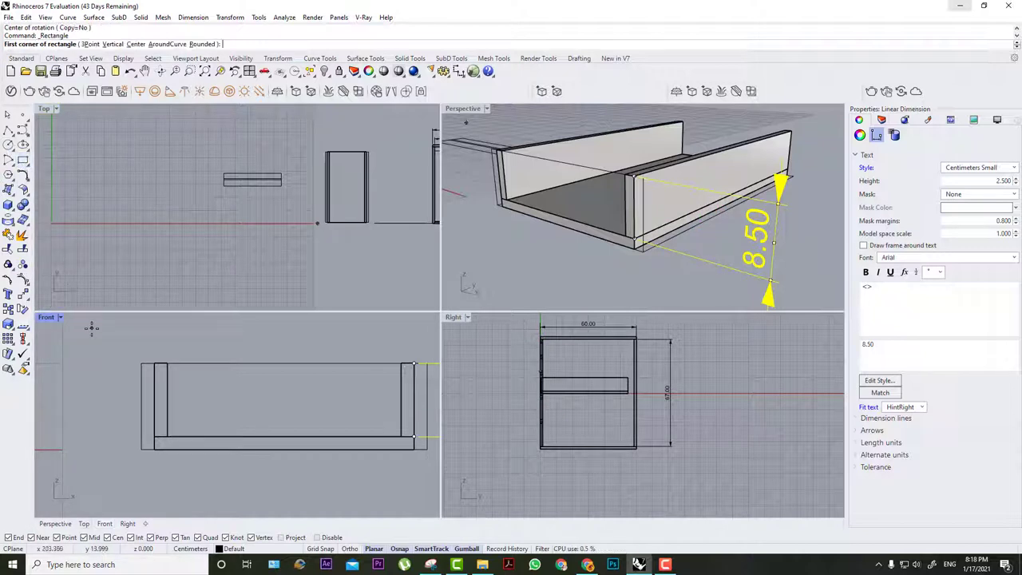
pyautogui.moveTo(176, 327); pyautogui.dragTo(246, 388, button='right')
pyautogui.click(262, 354)
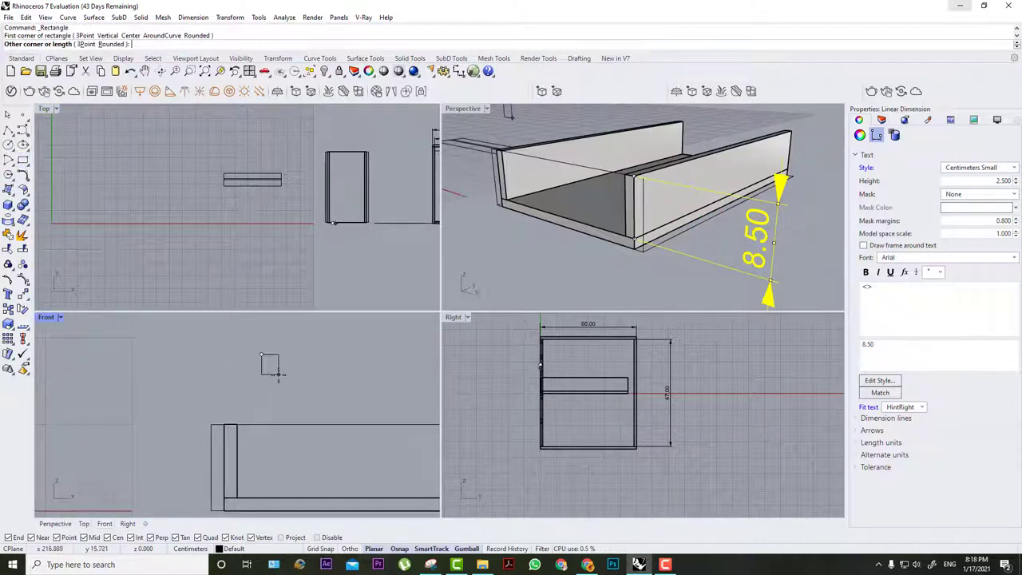
pyautogui.press('Return')
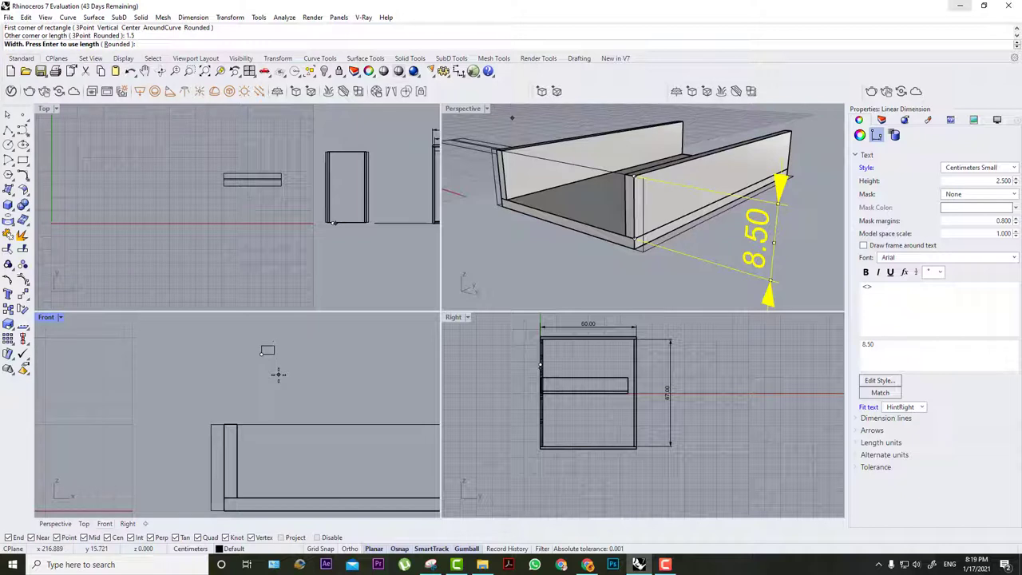
pyautogui.write('1.5')
pyautogui.press('Return')
# Try the 1.5 cm square over the left side panel's outer edge, shift it sideways, and delete it.
pyautogui.click(275, 345)
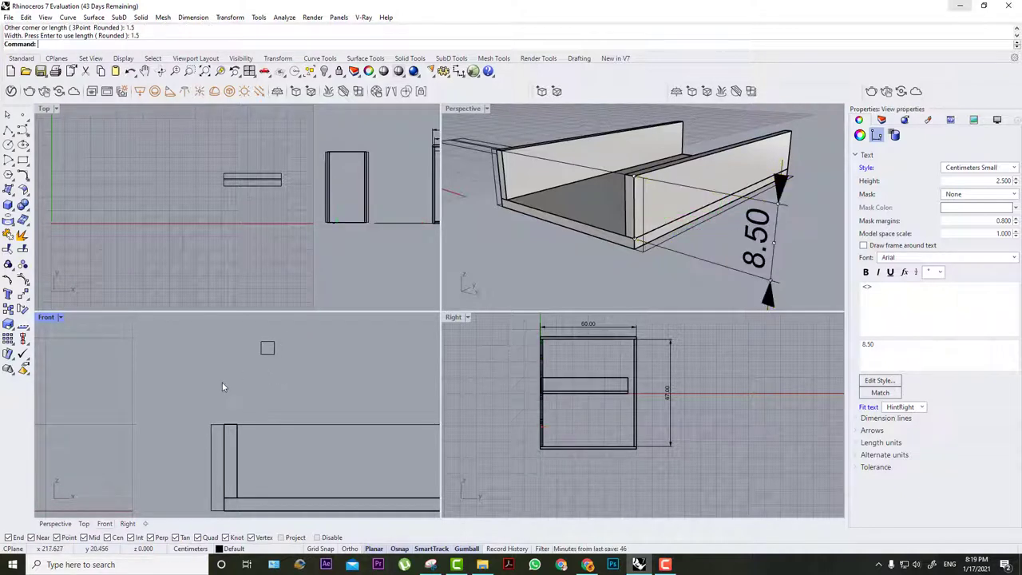
pyautogui.moveTo(288, 327); pyautogui.dragTo(227, 463)
pyautogui.scroll(7, 227, 463)
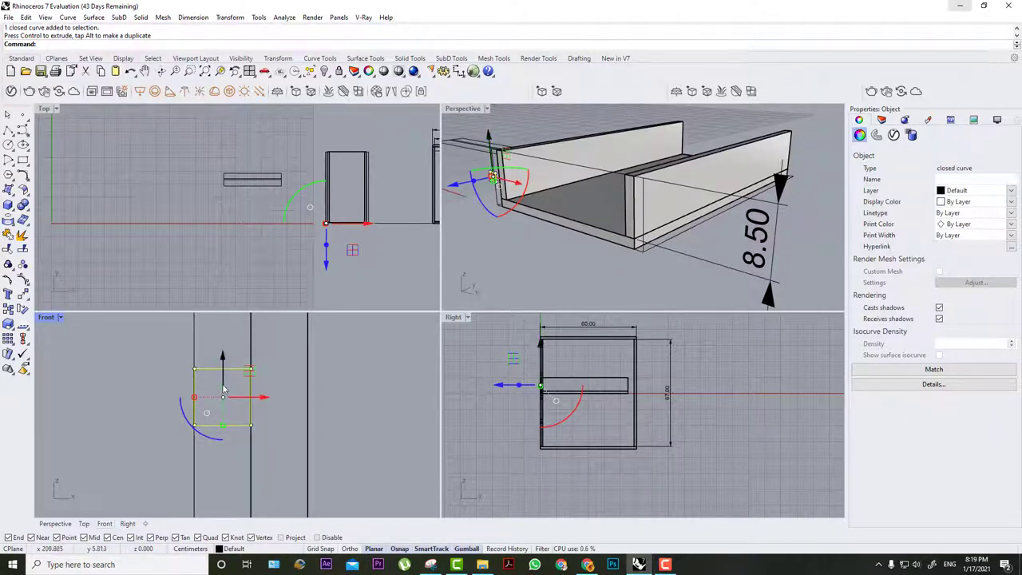
pyautogui.click(280, 394)
pyautogui.click(217, 369)
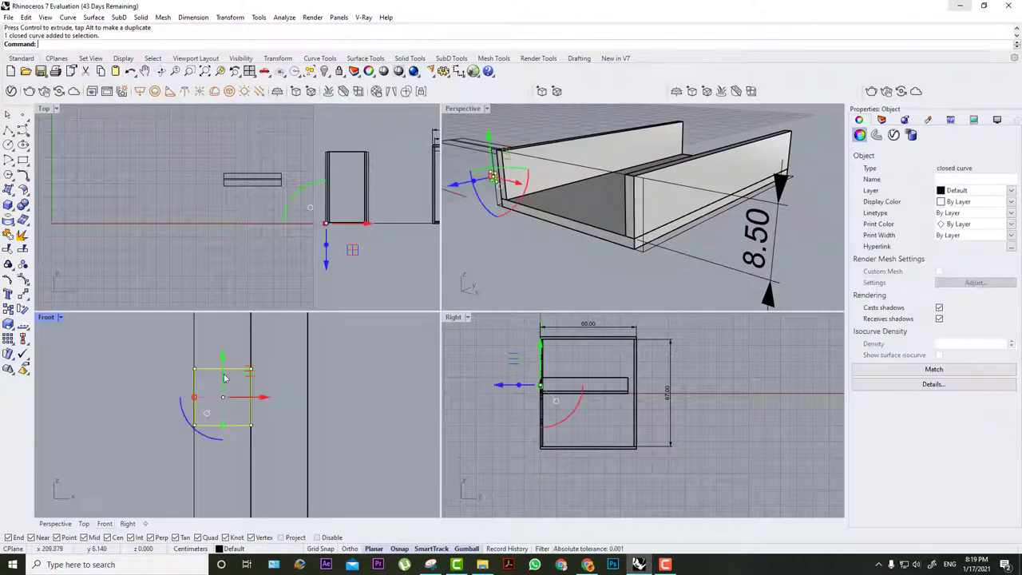
pyautogui.moveTo(264, 404); pyautogui.dragTo(292, 398)
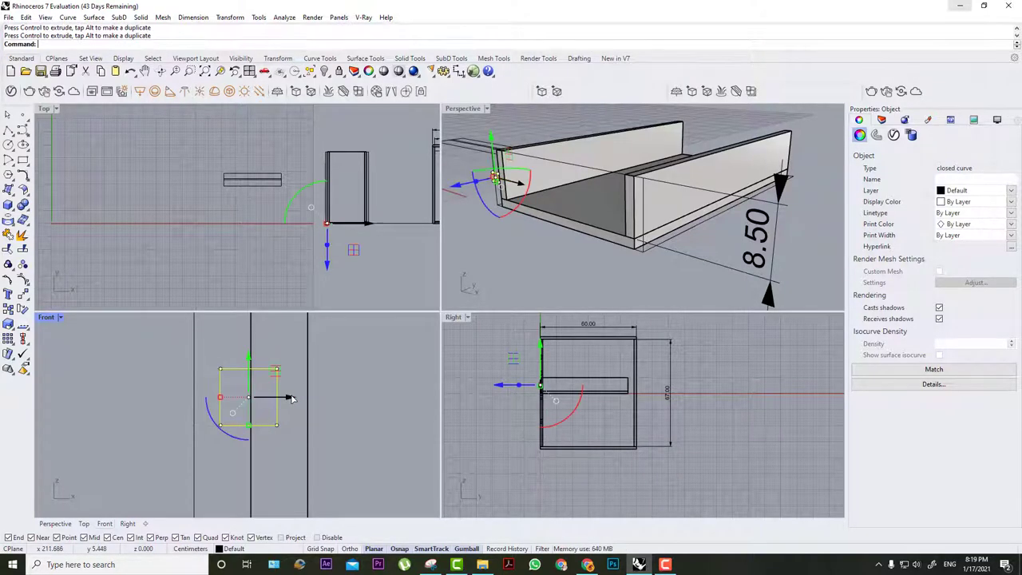
pyautogui.press('Delete')
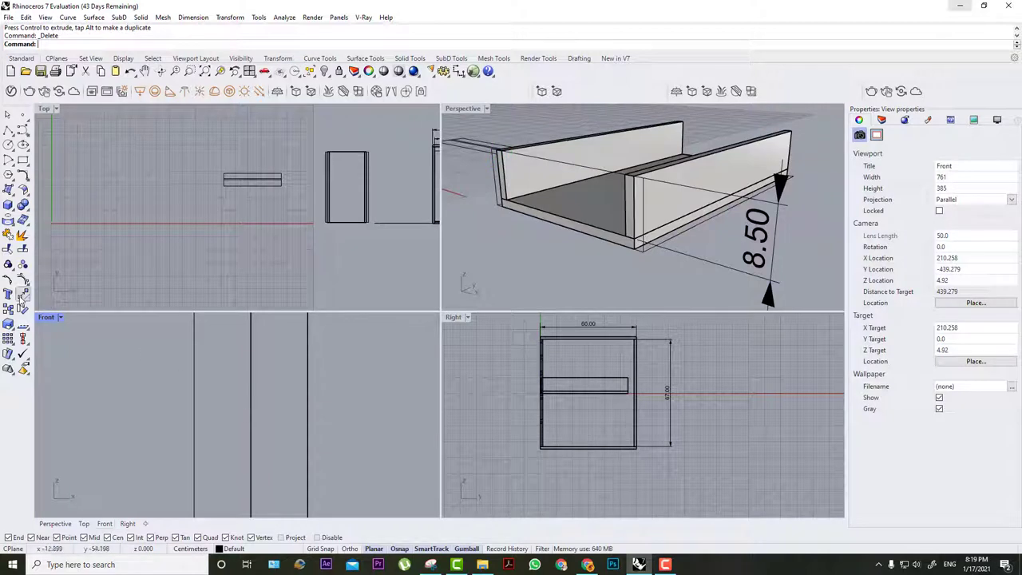
# Draw a 2 by 2 cm square above the left side panel in the front view.
pyautogui.scroll(-3, 203, 399)
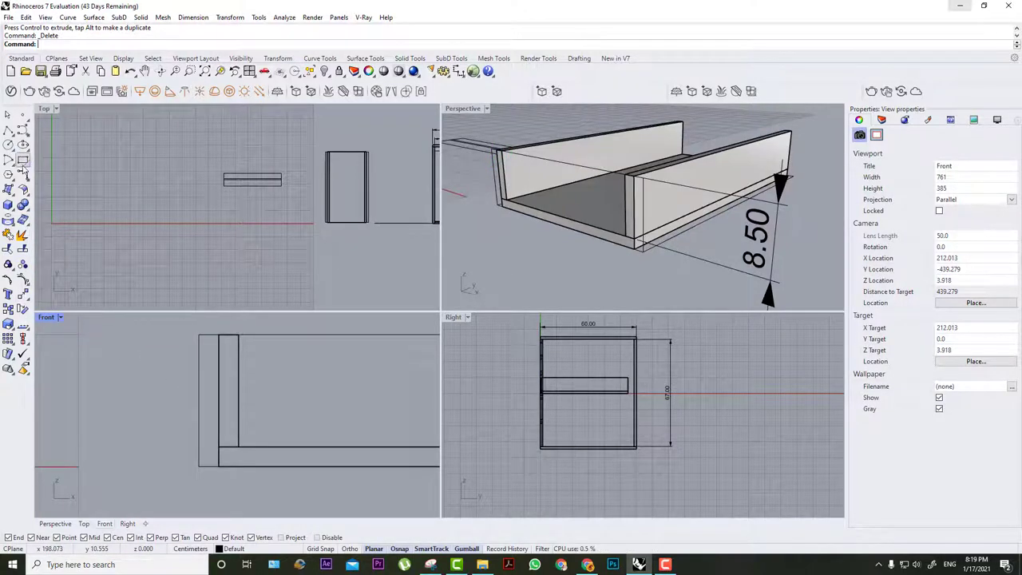
pyautogui.click(8, 160)
pyautogui.moveTo(247, 361); pyautogui.dragTo(258, 444, button='right')
pyautogui.click(227, 335)
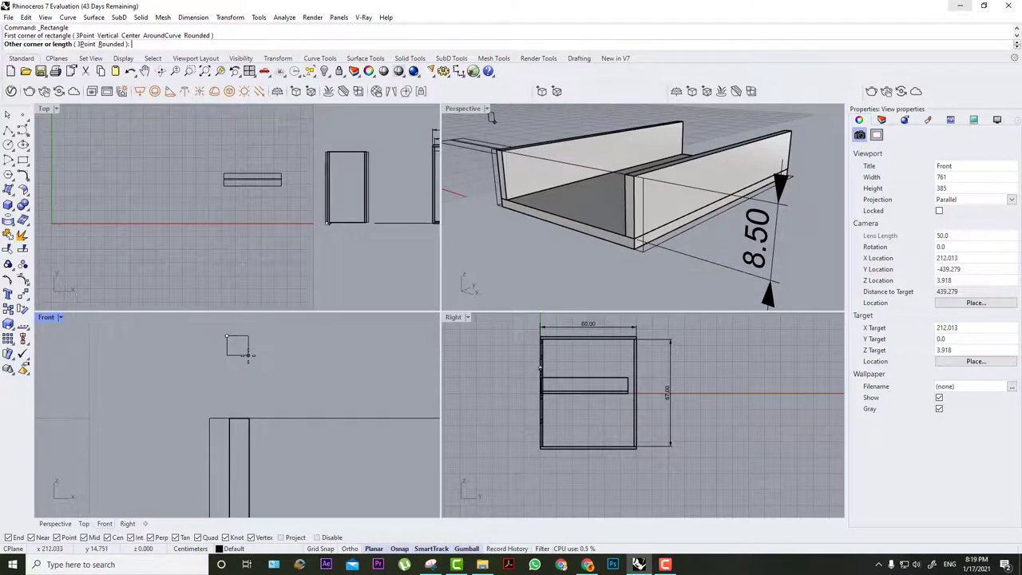
pyautogui.write('2')
pyautogui.press('Return')
pyautogui.write('2')
pyautogui.press('Return')
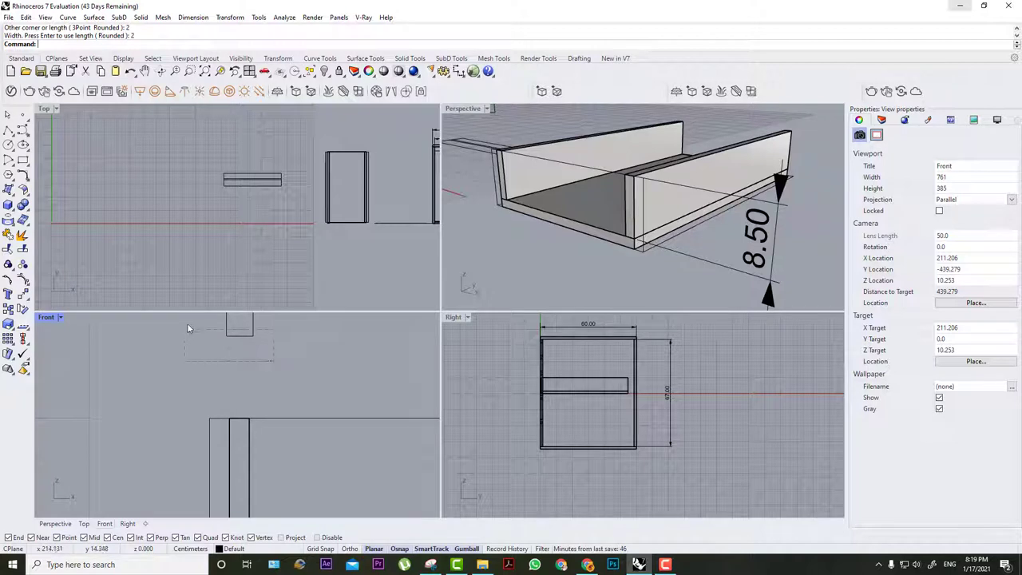
# Move the 2 cm square down onto the left side panel's outer edge, about midway up the panel.
pyautogui.click(253, 331)
pyautogui.moveTo(274, 364); pyautogui.dragTo(274, 396, button='right')
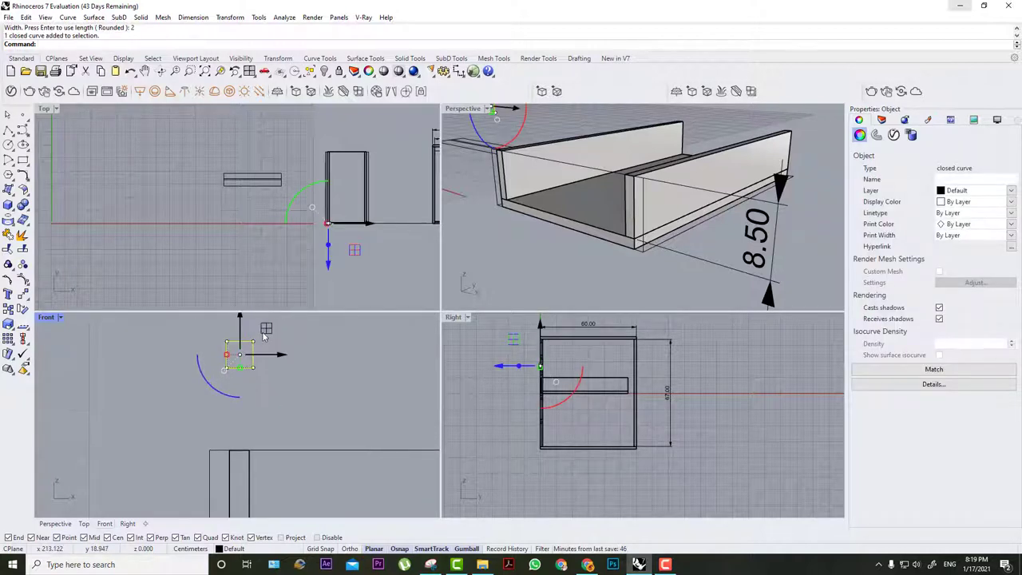
pyautogui.moveTo(266, 329); pyautogui.dragTo(258, 471)
pyautogui.moveTo(257, 471); pyautogui.dragTo(277, 392, button='right')
pyautogui.moveTo(276, 392); pyautogui.dragTo(270, 415)
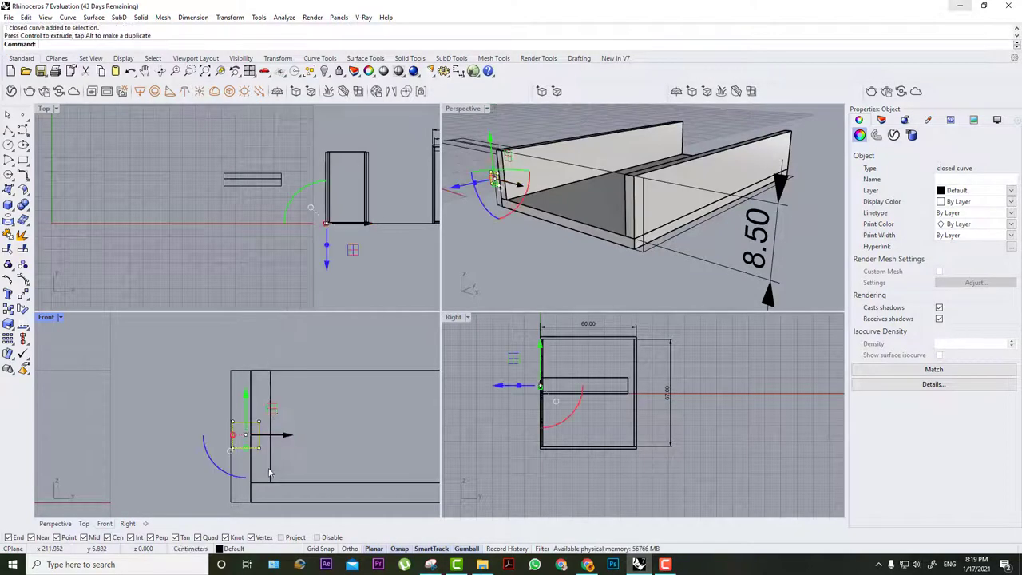
# Shift the 2 cm square so its left edge lines up with the drawer front's left edge.
pyautogui.scroll(8, 250, 499)
pyautogui.click(252, 481)
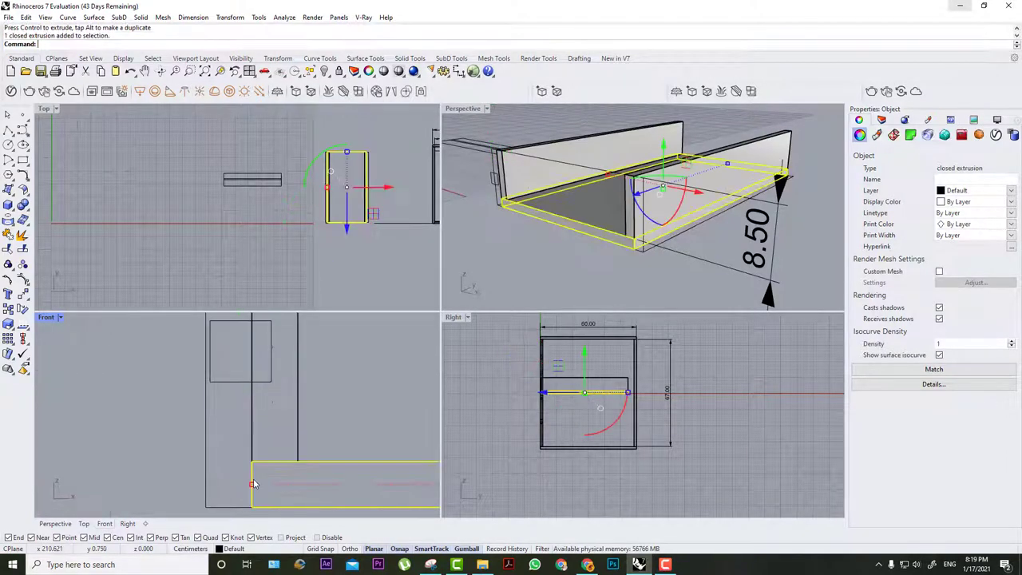
pyautogui.click(266, 381)
pyautogui.moveTo(250, 379); pyautogui.dragTo(270, 439, button='right')
pyautogui.moveTo(285, 390); pyautogui.dragTo(285, 372)
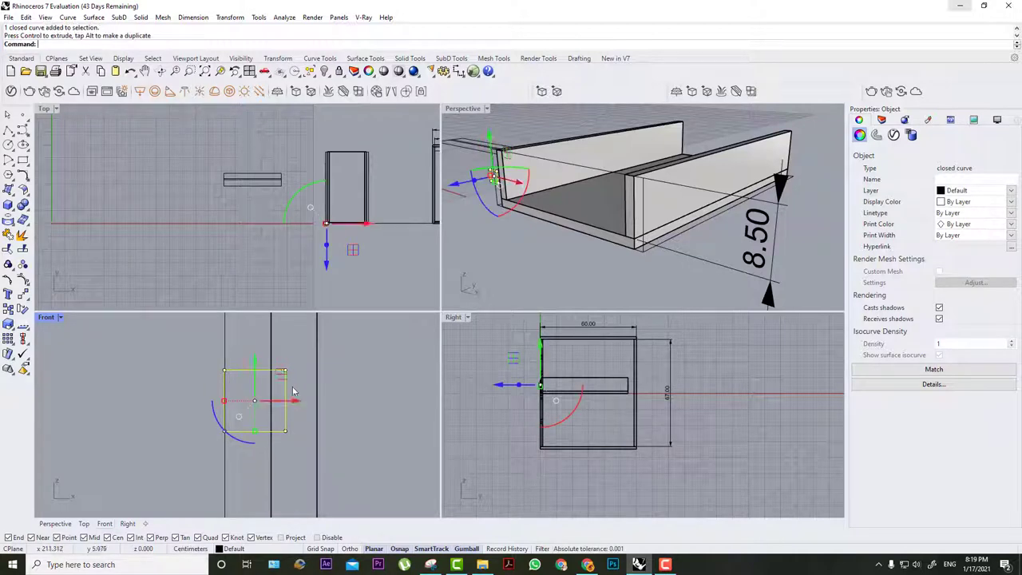